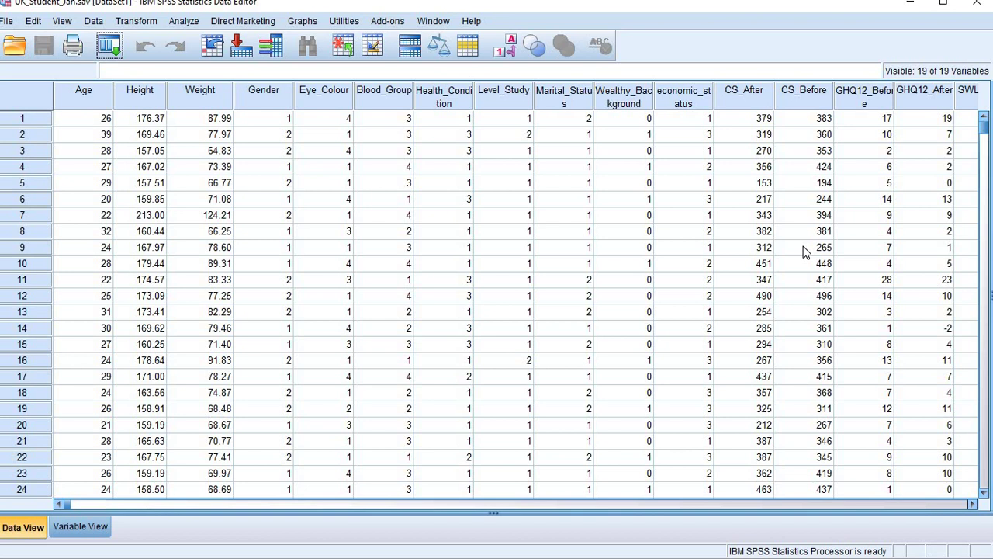
Step: Look through the student records in UK_Student_Jan.sav down to the last case and partway back up
scroll(789, 264, down, 20)
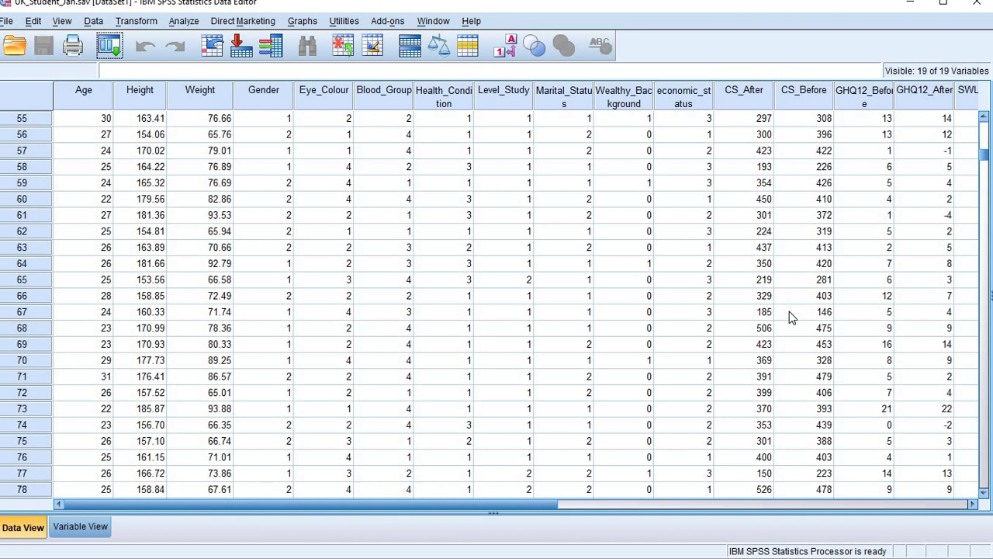
scroll(789, 311, down, 20)
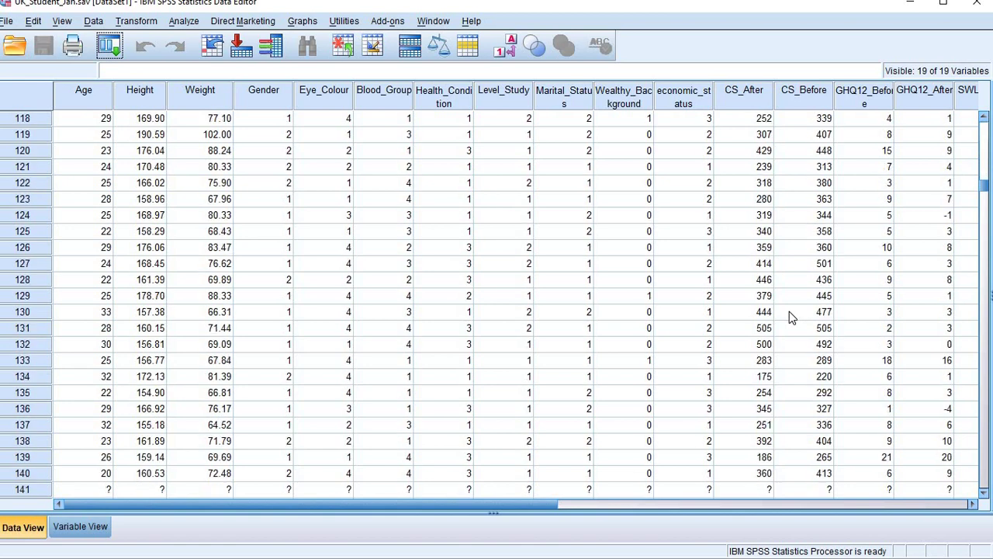
scroll(789, 311, down, 20)
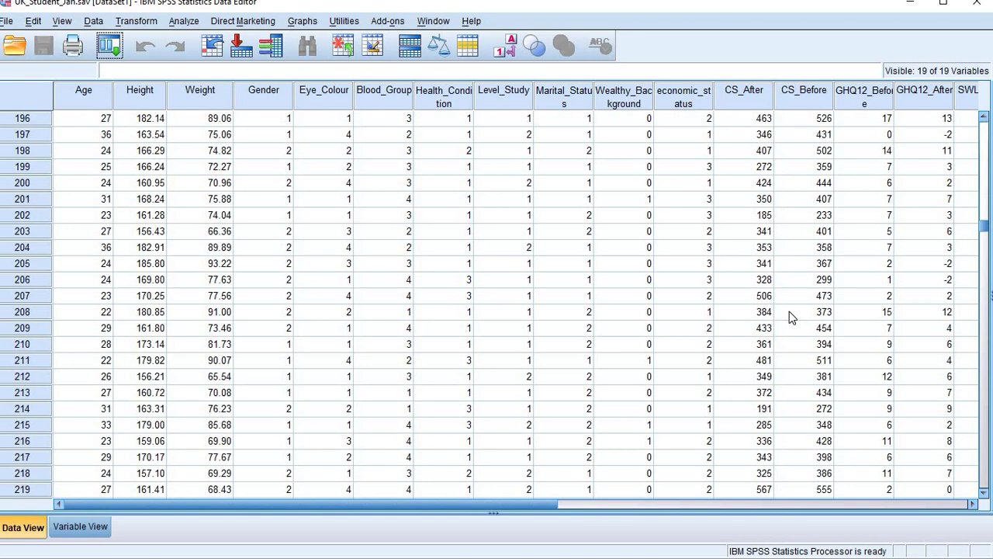
scroll(789, 311, down, 18)
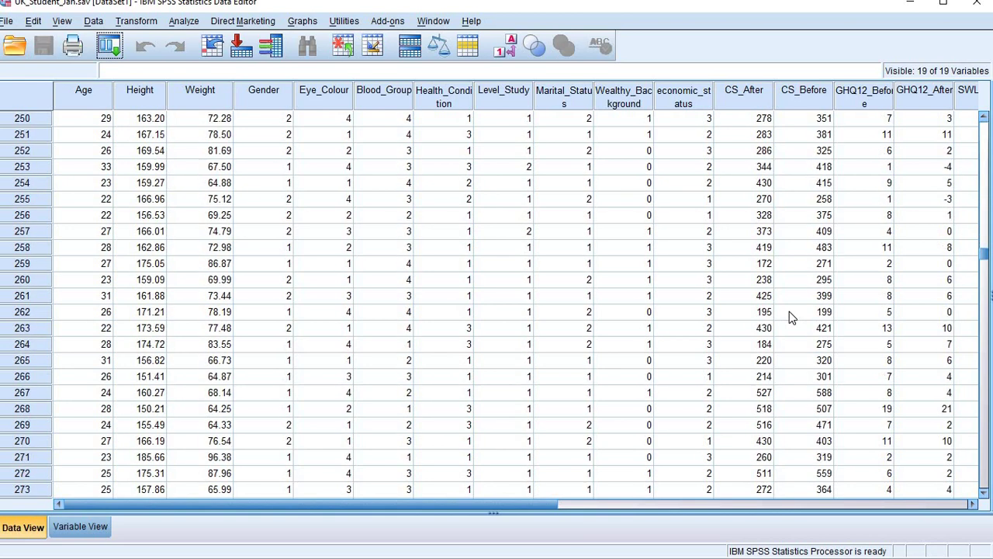
scroll(789, 311, down, 18)
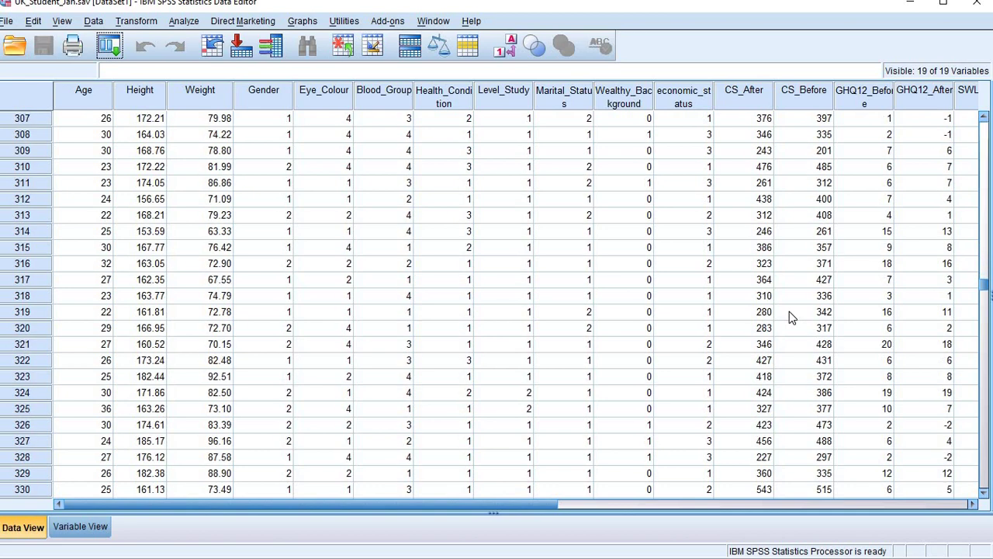
scroll(789, 312, down, 20)
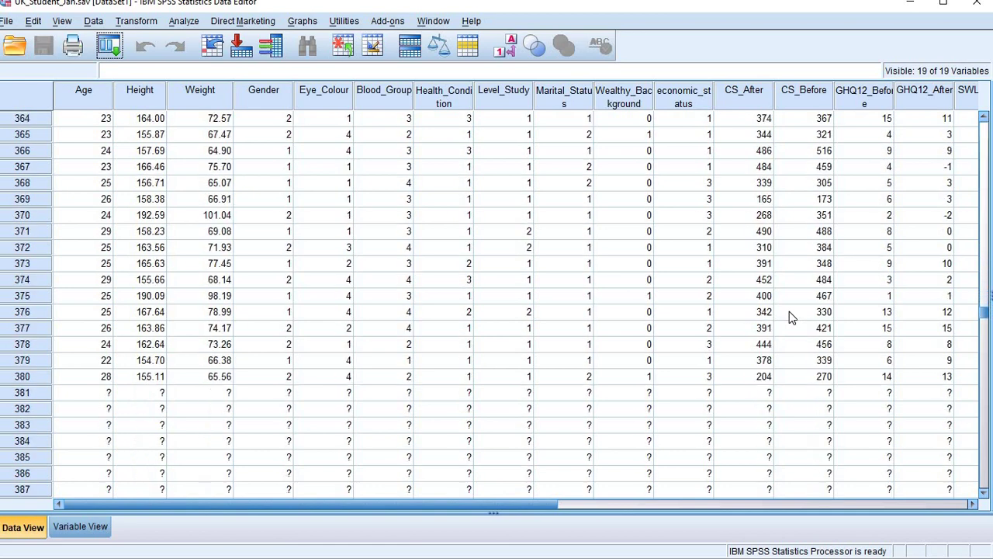
scroll(789, 311, down, 20)
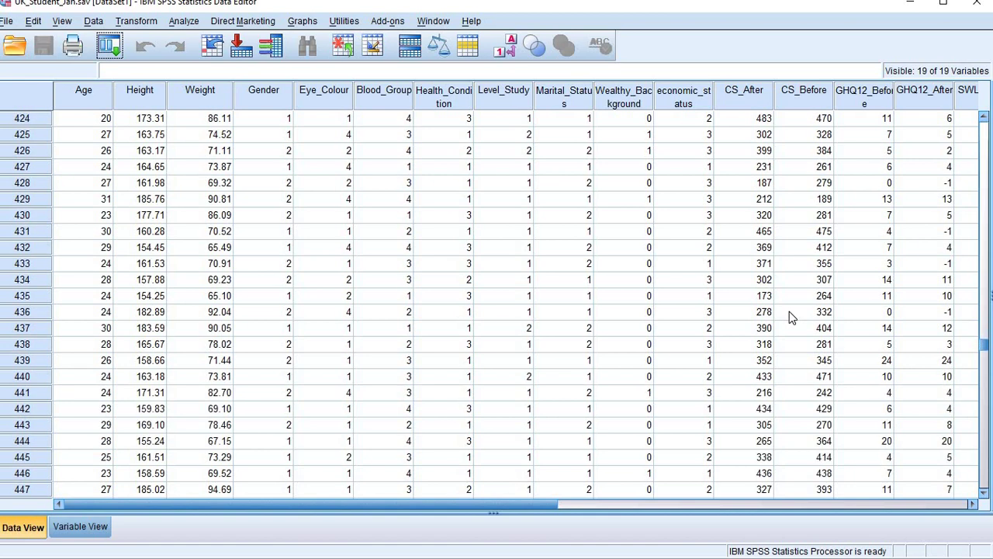
scroll(789, 311, down, 20)
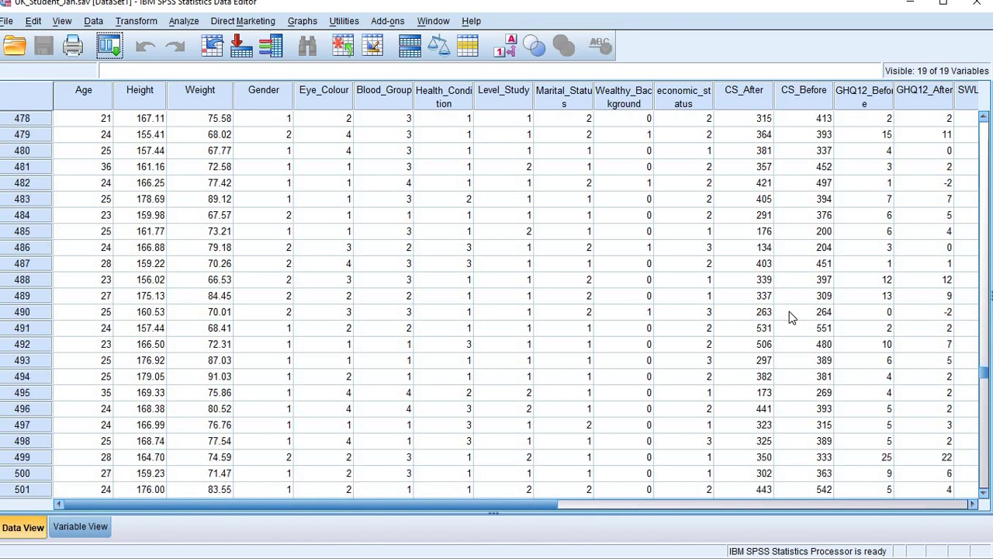
scroll(789, 311, down, 18)
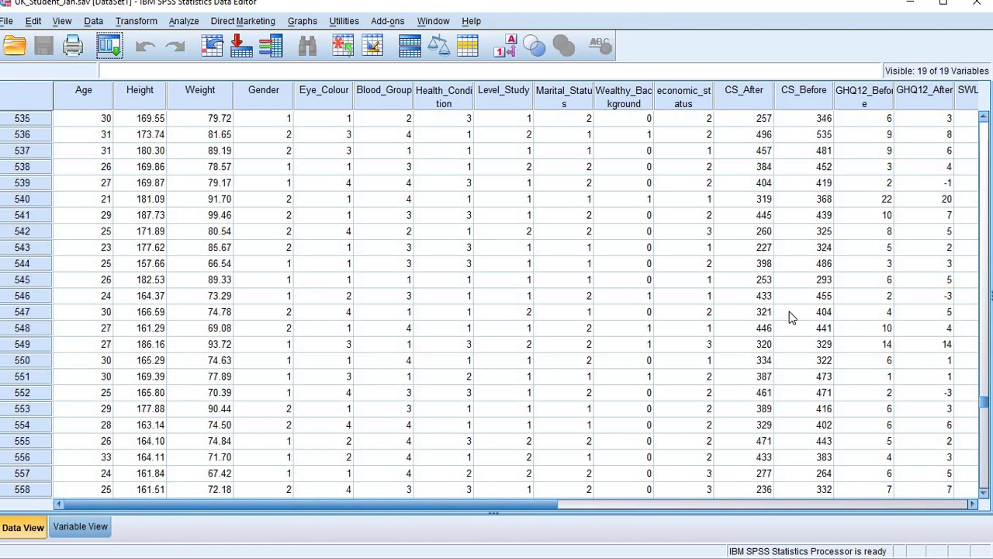
scroll(789, 311, down, 17)
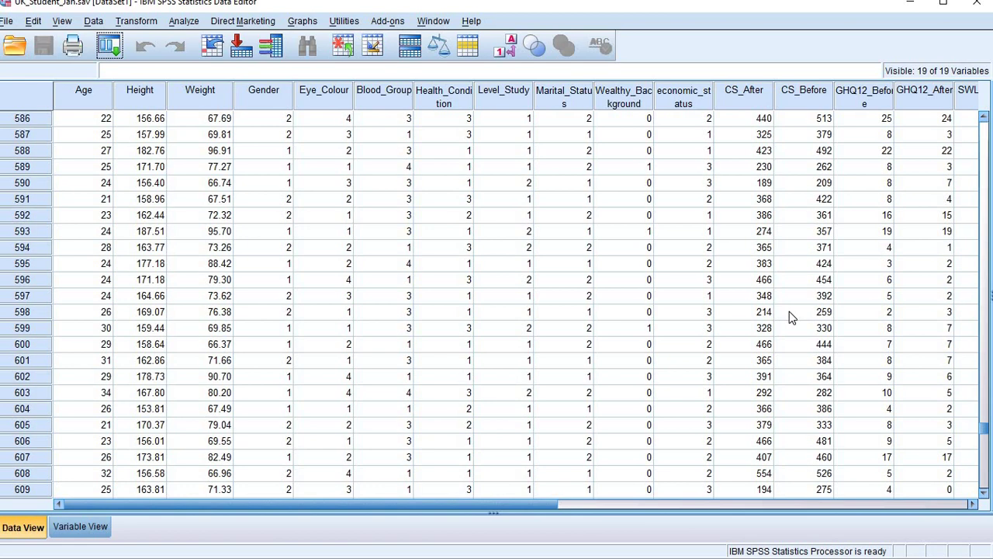
scroll(789, 311, down, 20)
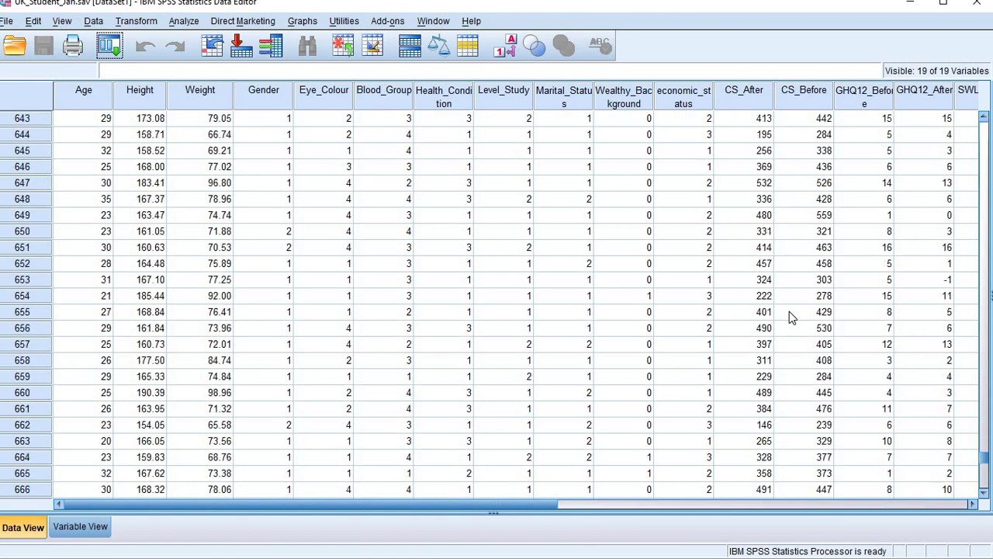
scroll(789, 311, up, 5)
scroll(789, 311, down, 5)
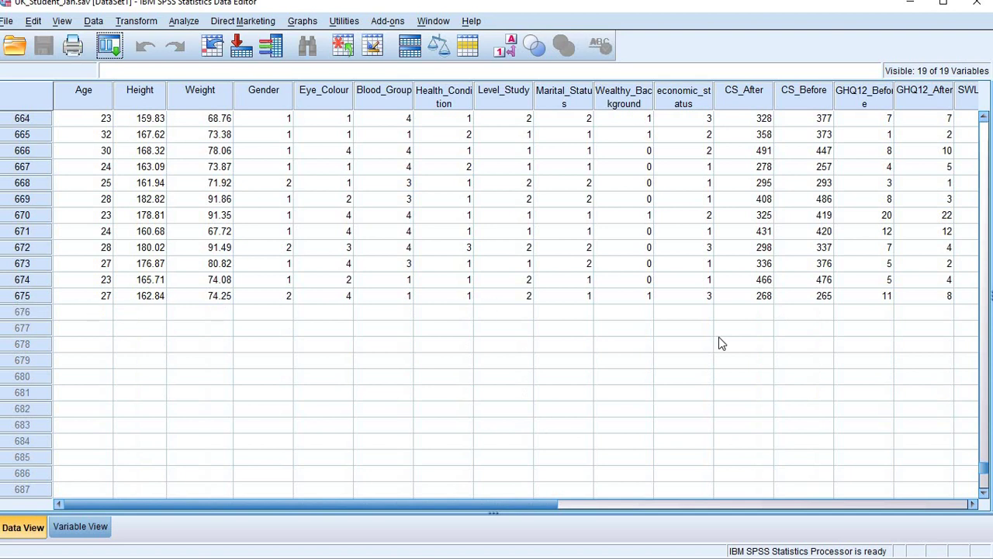
scroll(720, 339, up, 11)
scroll(719, 342, up, 20)
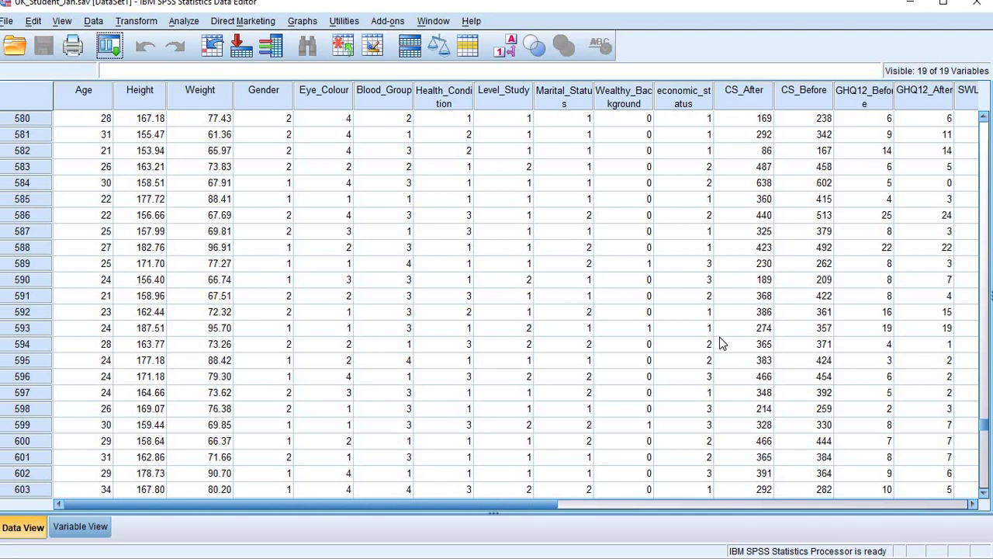
scroll(903, 318, up, 8)
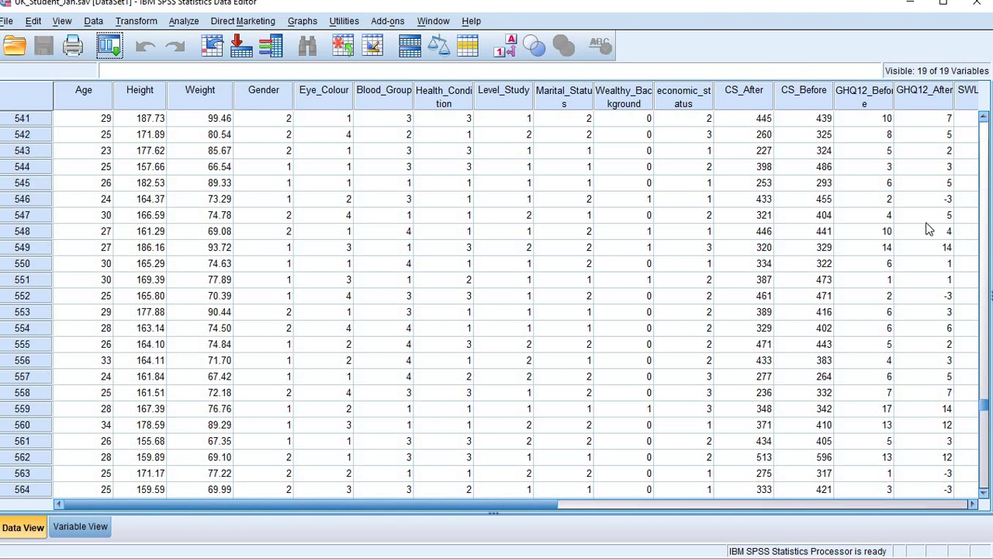
Step: Switch to the Almond Data School PDF in Microsoft Edge and read the instructions, dataset information and task list on its first page
click(905, 7)
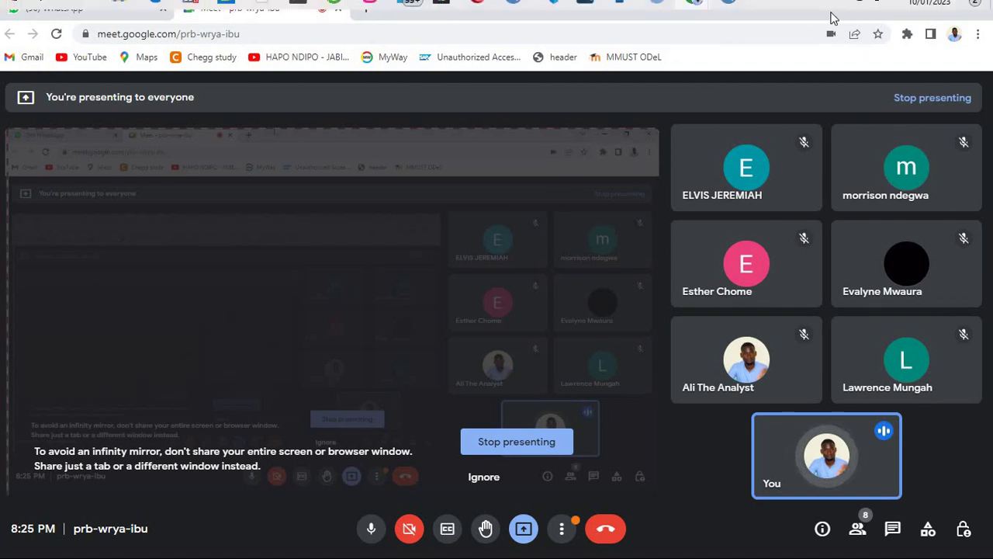
mouse_move(873, 9)
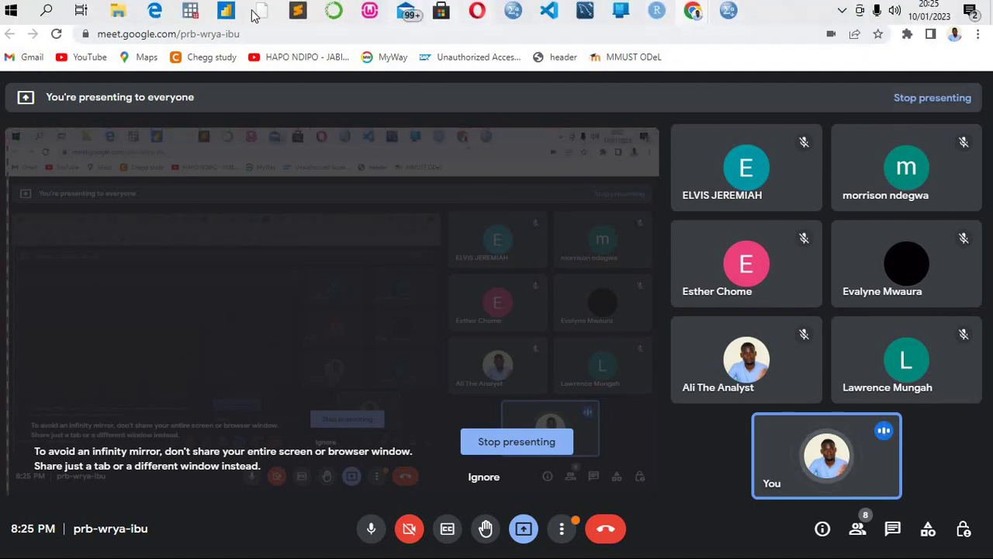
click(155, 11)
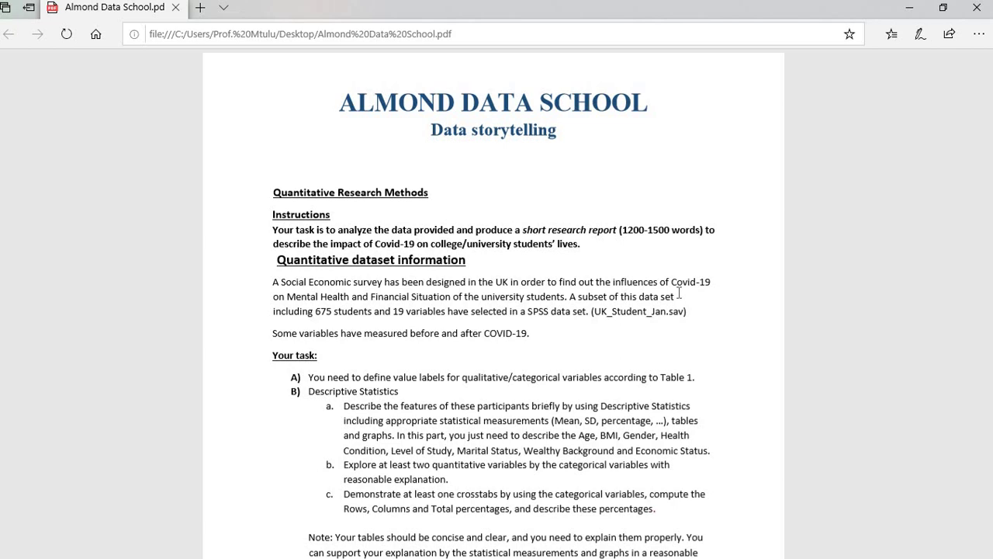
scroll(741, 287, down, 1)
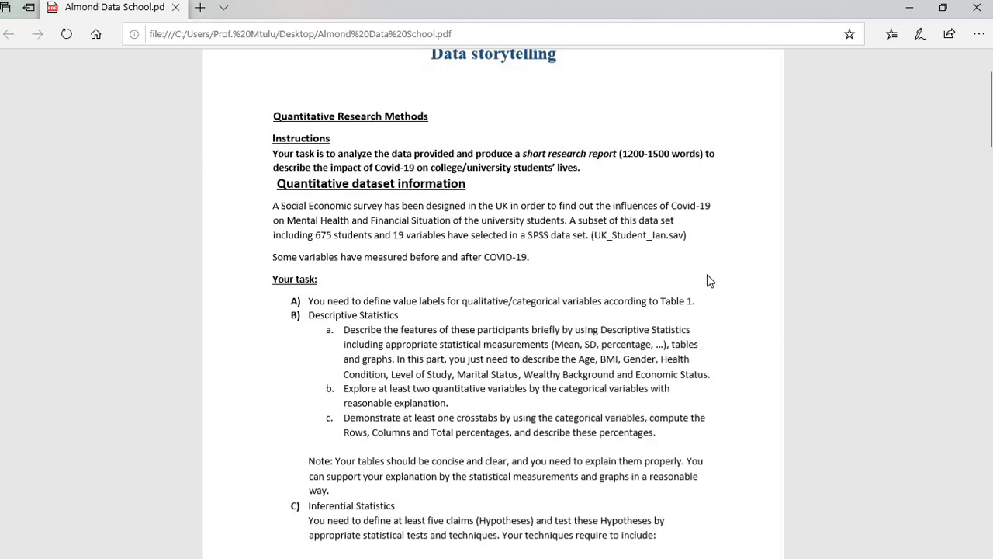
scroll(709, 281, down, 1)
scroll(709, 280, up, 1)
scroll(709, 280, up, 1)
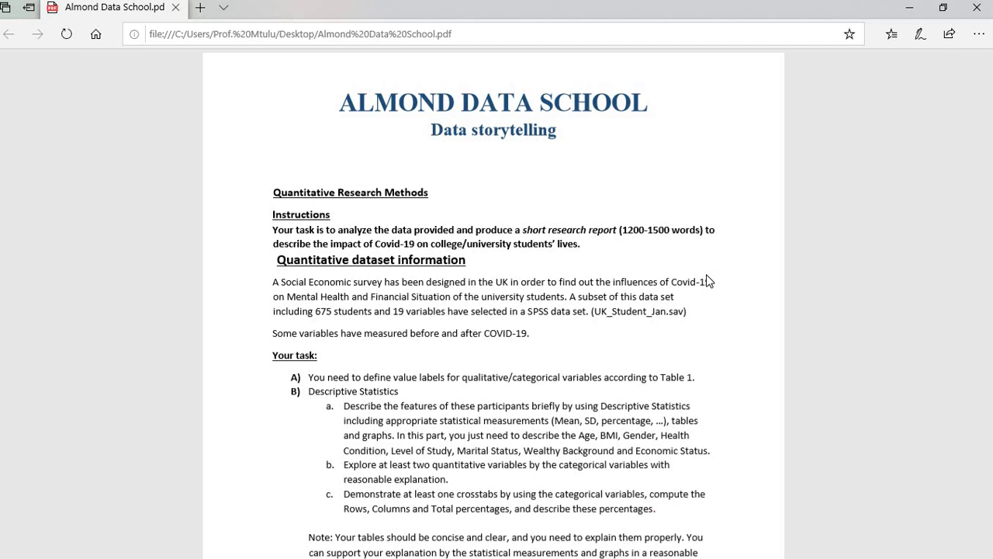
scroll(812, 332, down, 3)
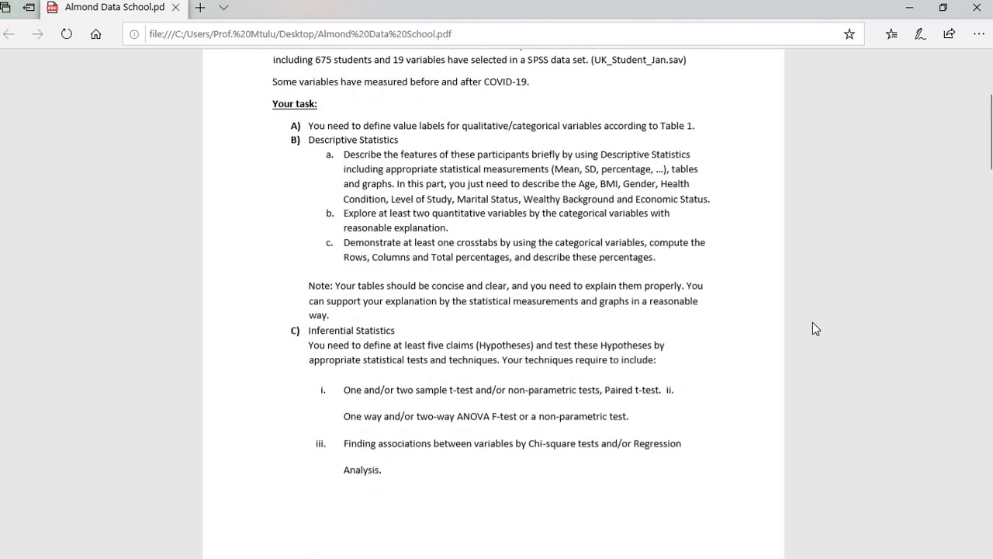
scroll(812, 323, up, 3)
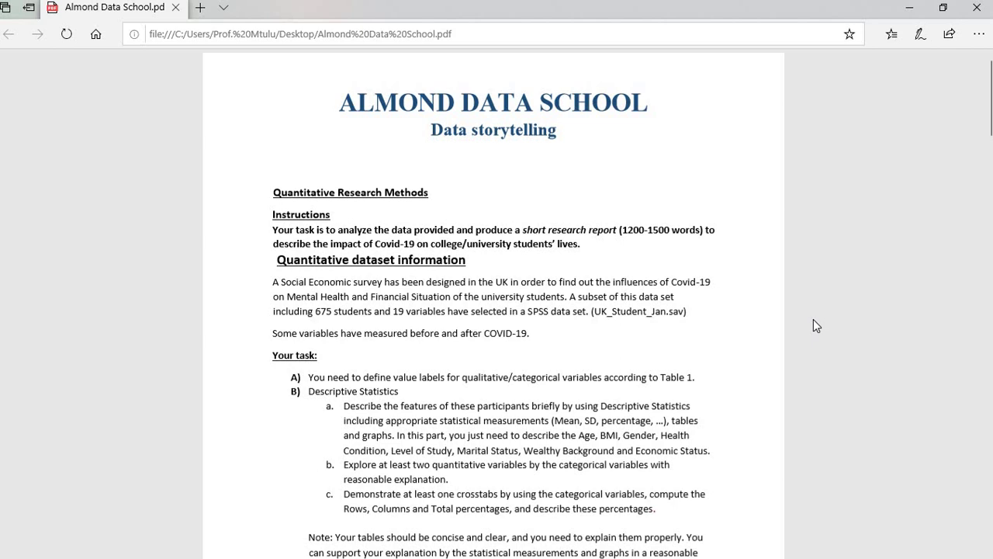
scroll(848, 324, down, 5)
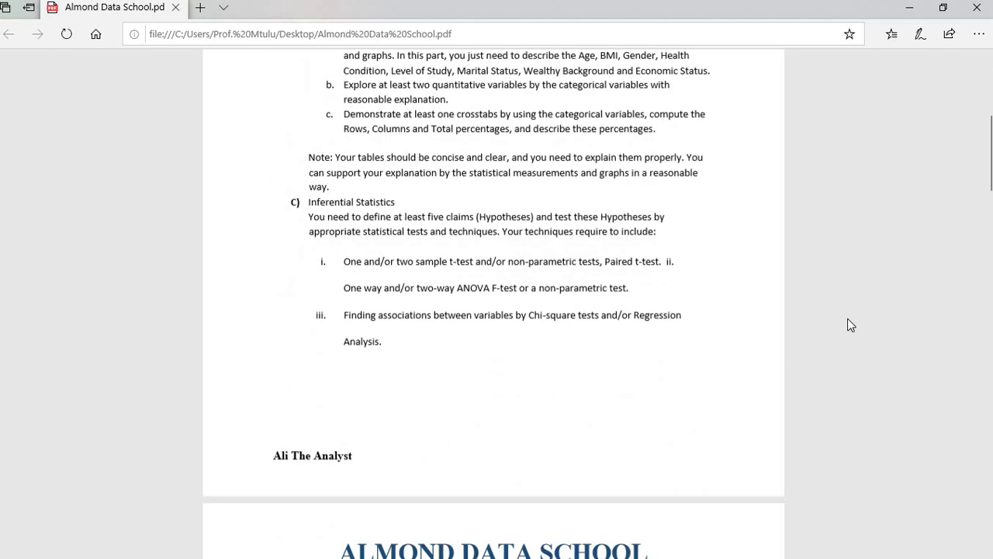
scroll(987, 129, up, 5)
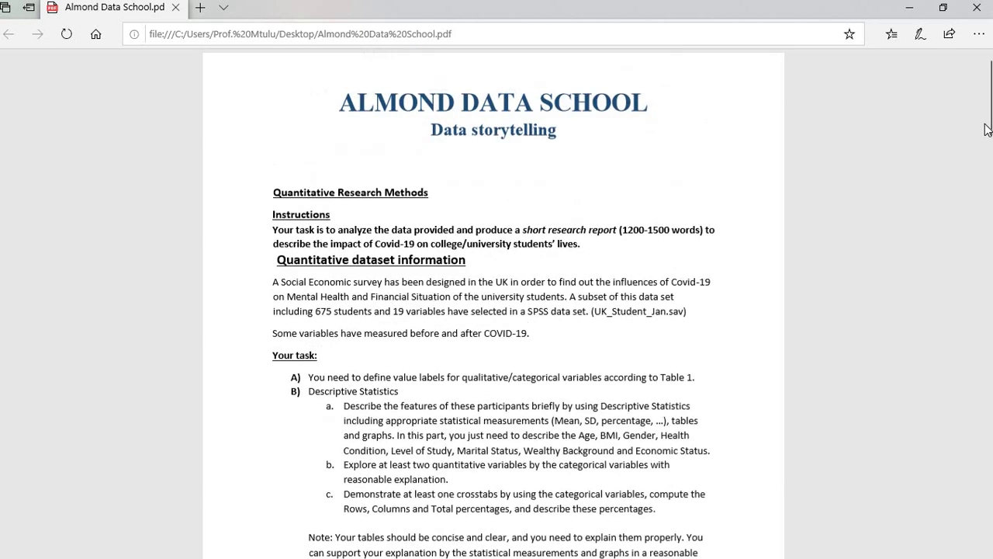
Step: Examine Table 1 Characteristic Variables on the second page and the SWLS scoring section below it
scroll(639, 282, down, 10)
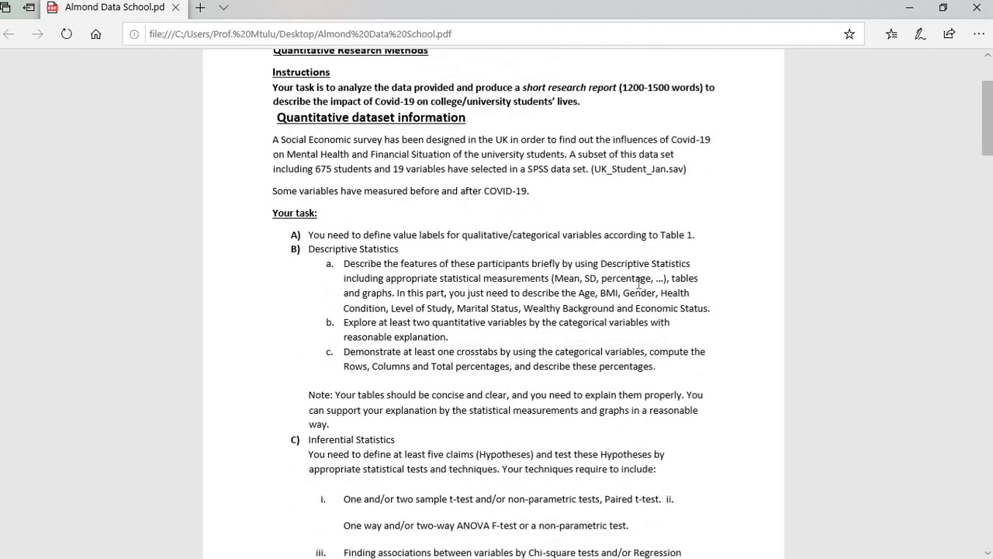
scroll(640, 286, down, 2)
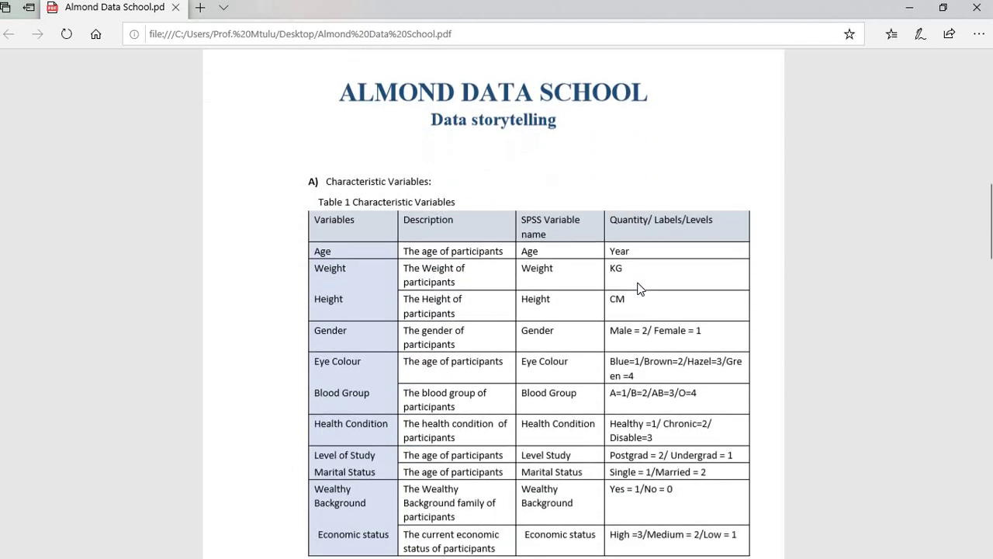
scroll(639, 287, up, 2)
scroll(639, 287, down, 3)
scroll(638, 287, up, 2)
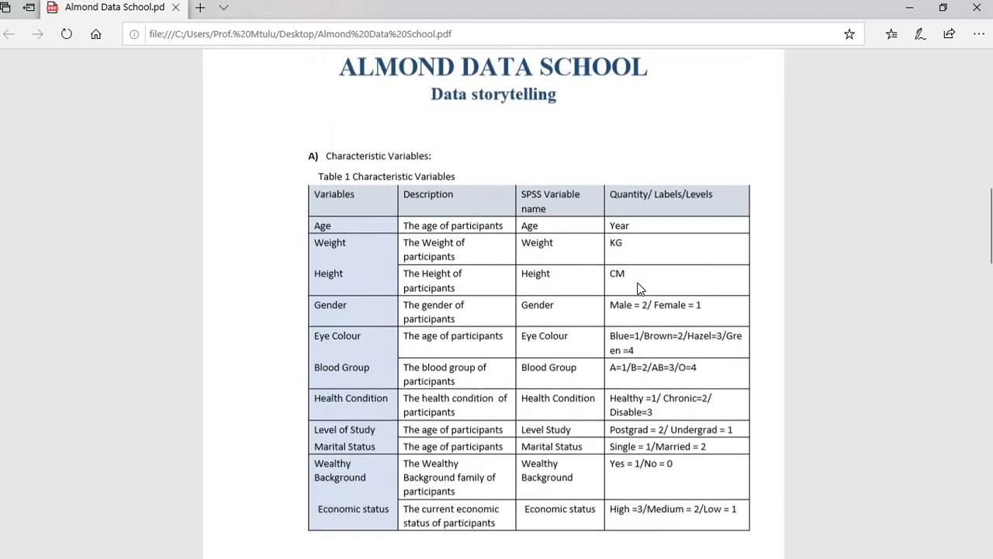
scroll(638, 287, down, 3)
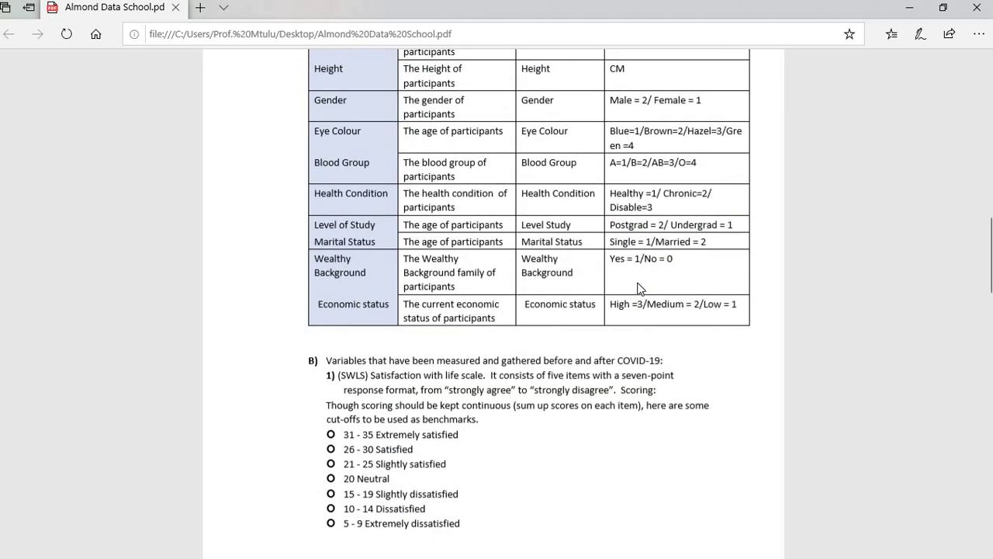
scroll(638, 287, up, 3)
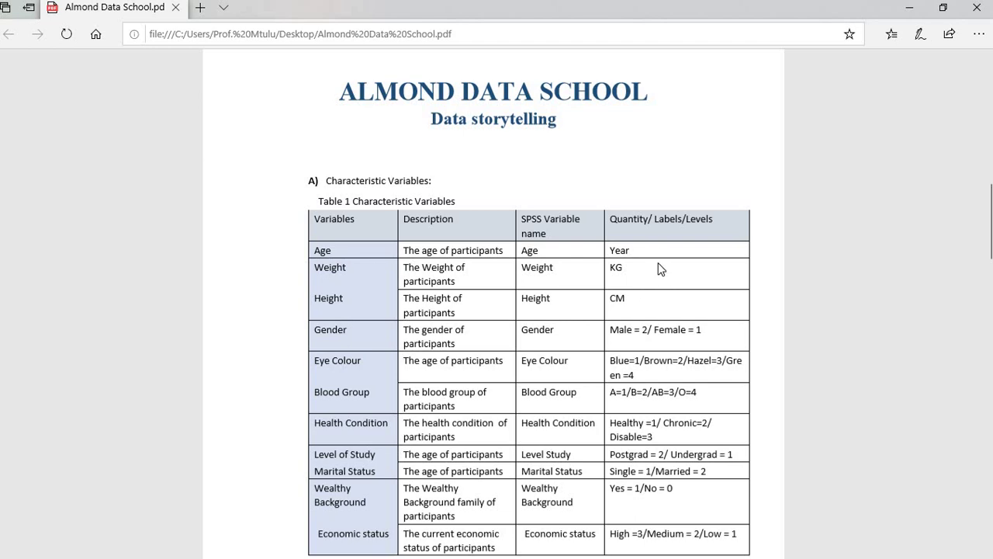
Step: Review the first-page task list again and compare it with the variable names, units and value labels in Table 1
scroll(658, 263, up, 1)
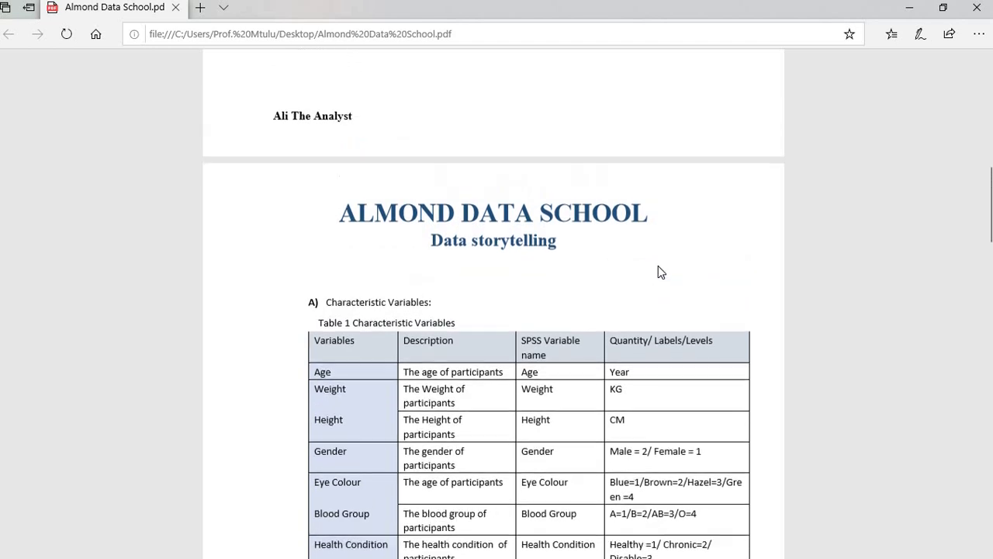
scroll(657, 272, up, 6)
scroll(660, 270, up, 3)
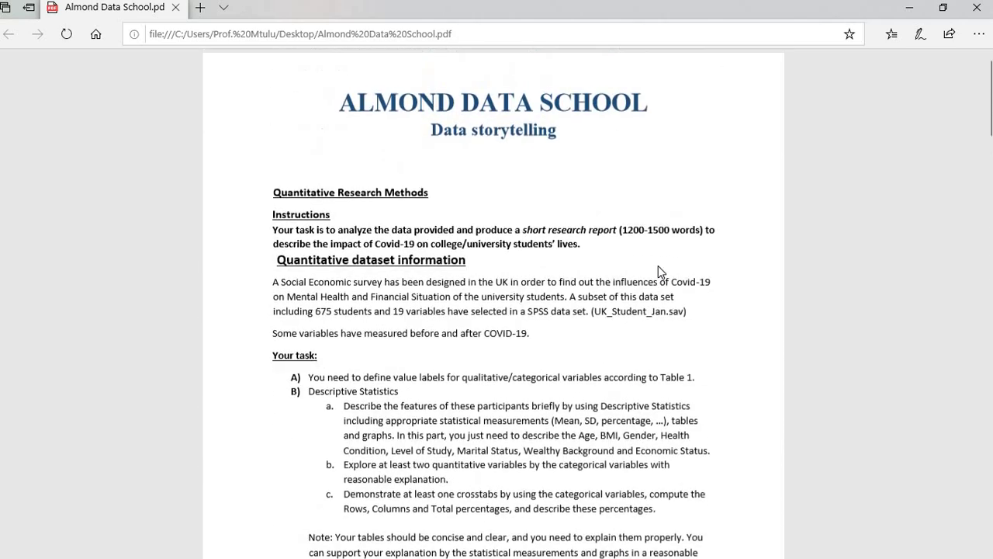
scroll(659, 270, down, 9)
scroll(658, 272, down, 2)
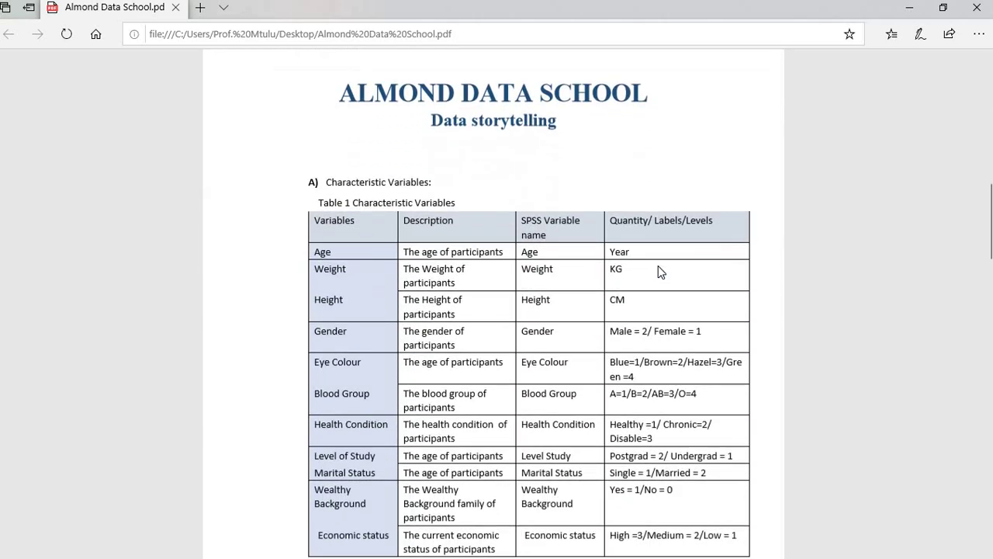
scroll(657, 272, up, 3)
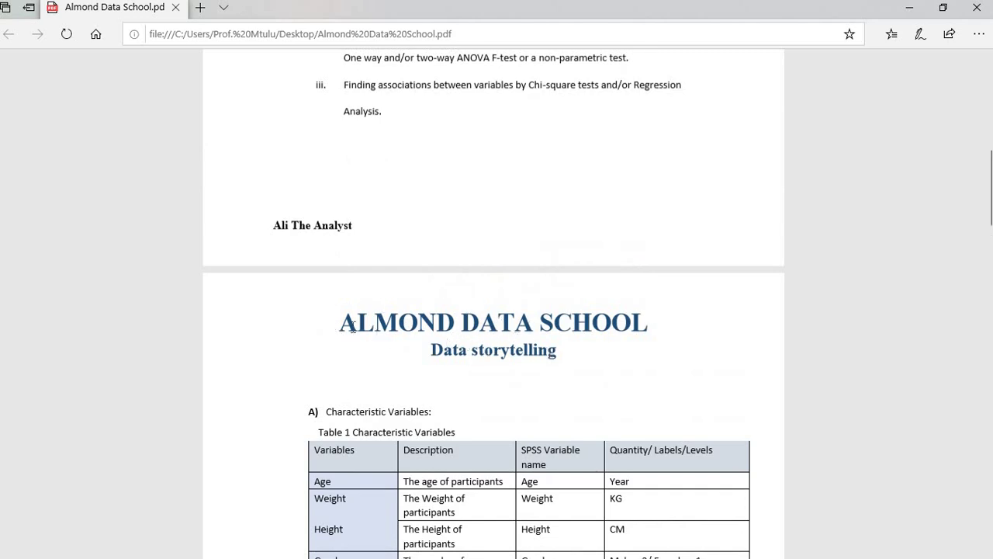
triple_click(593, 346)
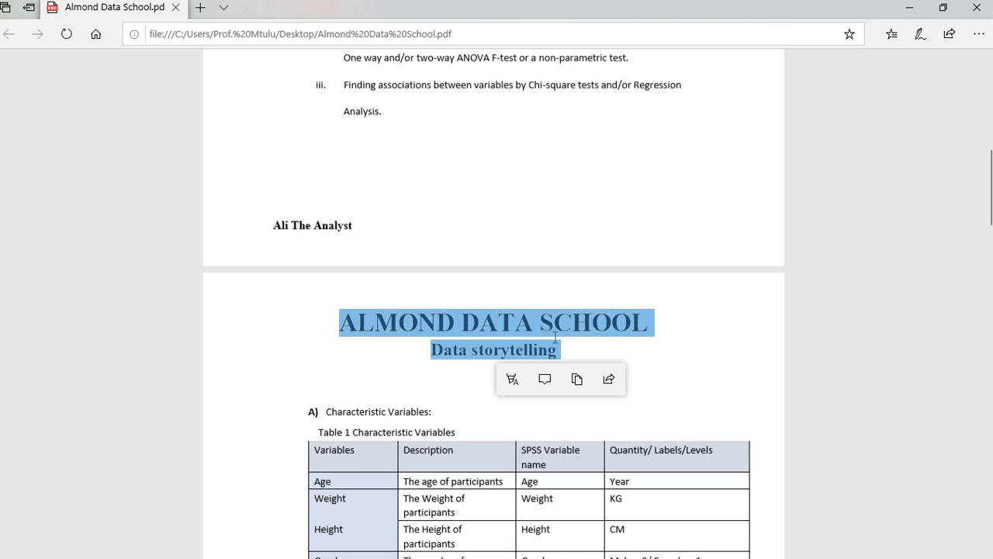
click(554, 337)
scroll(554, 336, down, 5)
scroll(421, 332, up, 1)
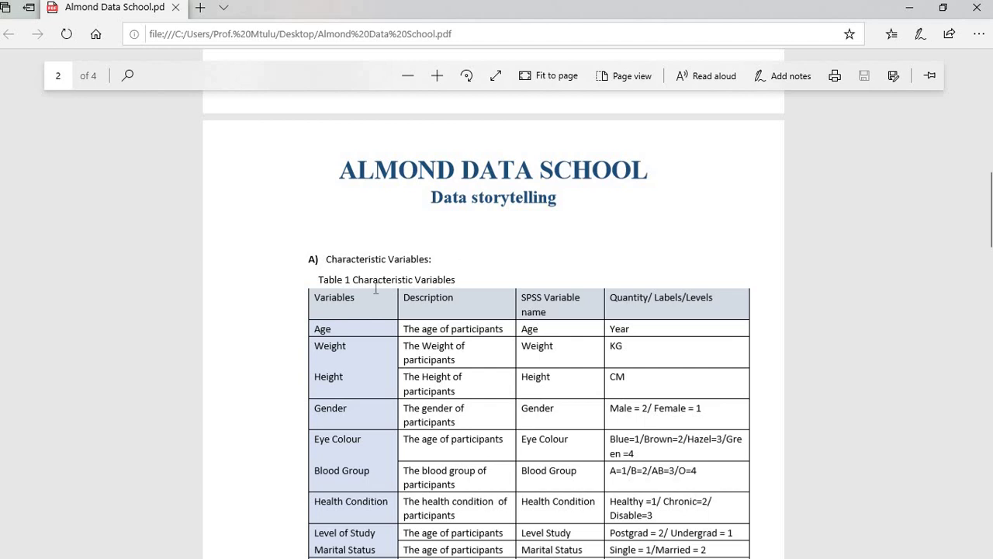
scroll(375, 288, down, 1)
scroll(375, 288, up, 1)
scroll(376, 288, down, 1)
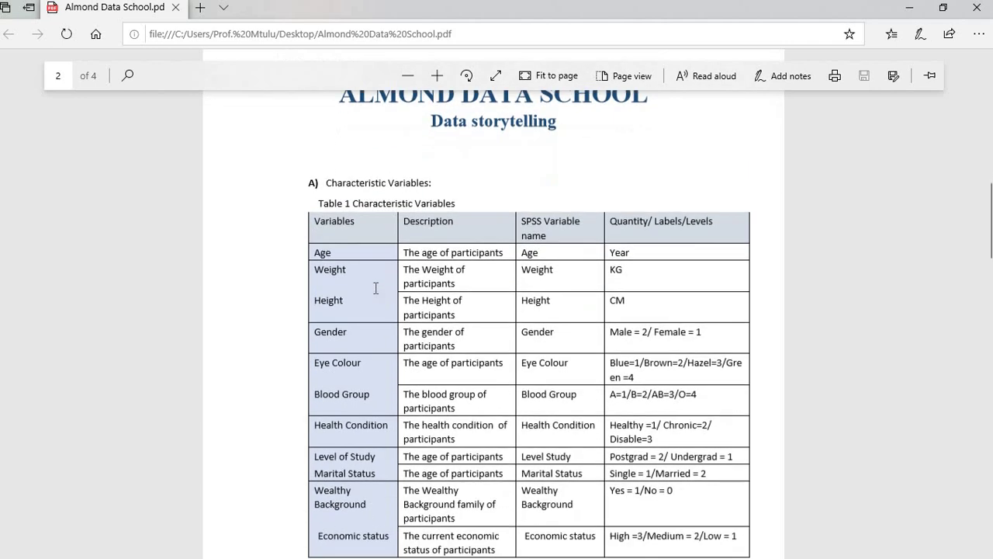
Step: Read from Table 1 through the SWLS, GHQ12, Anxiety and credit score variable sections on page 3, dismissing the virus protection notification
scroll(365, 242, down, 1)
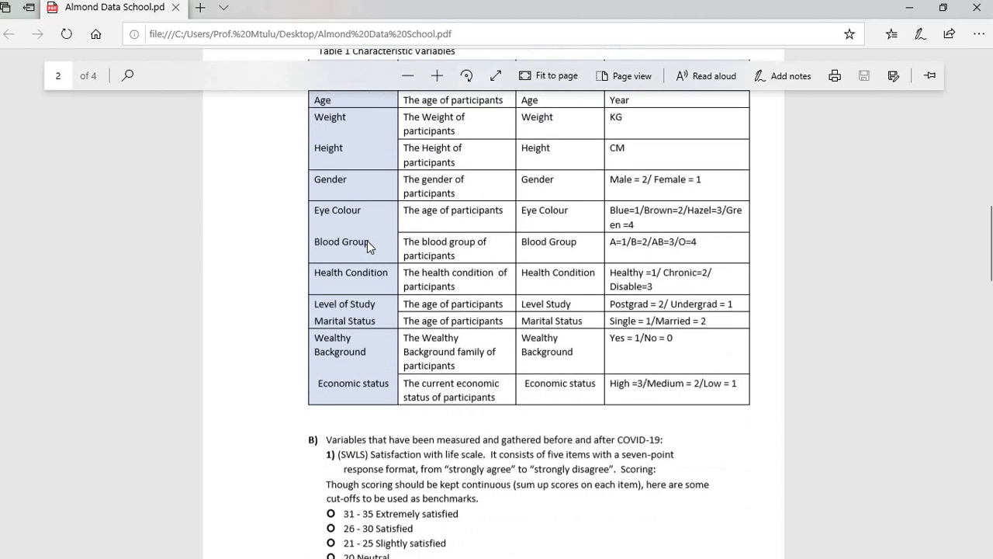
scroll(368, 242, up, 1)
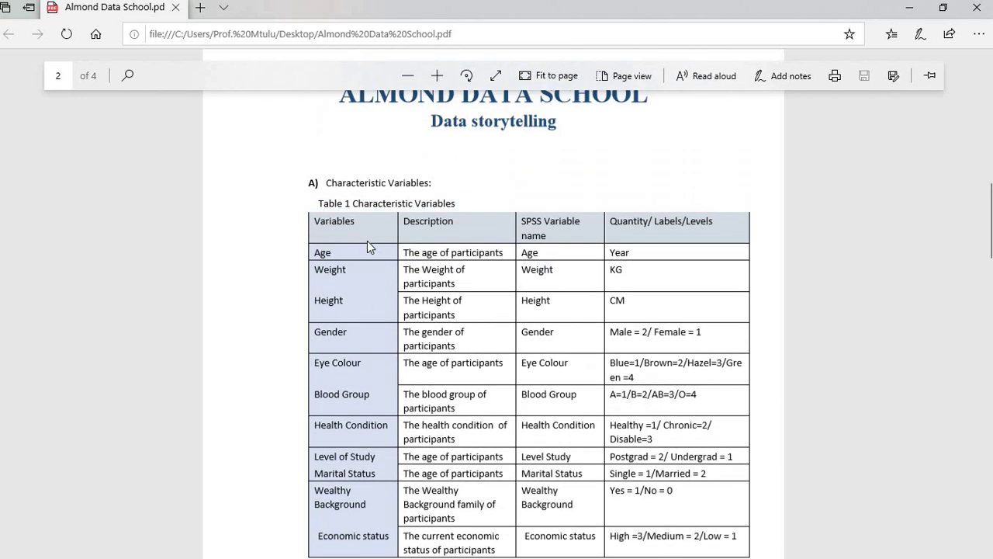
scroll(367, 242, down, 8)
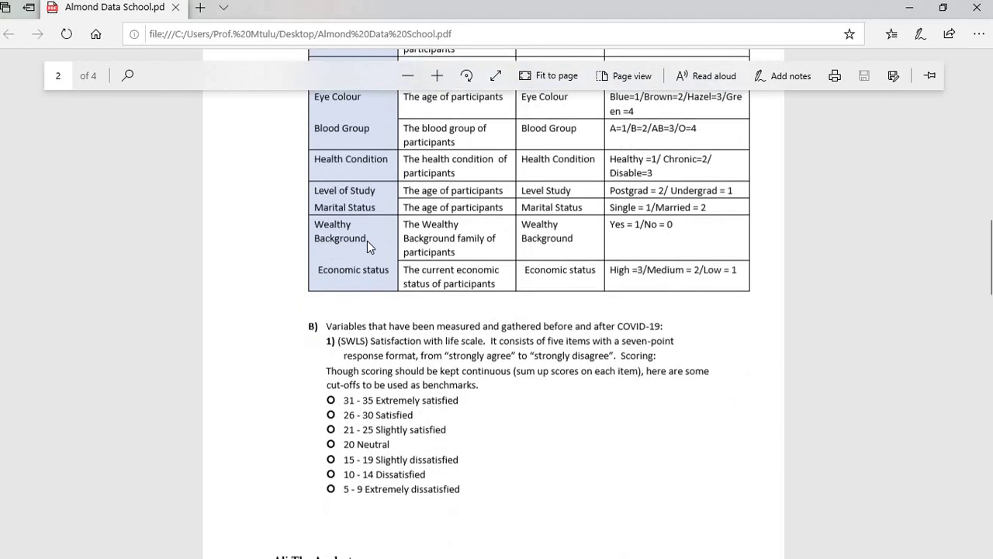
scroll(368, 242, down, 4)
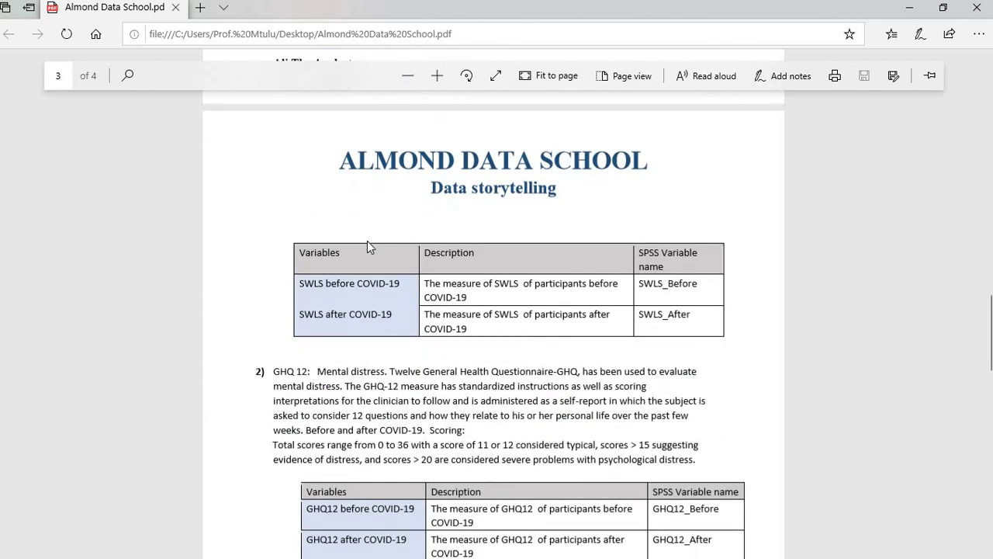
scroll(367, 244, down, 5)
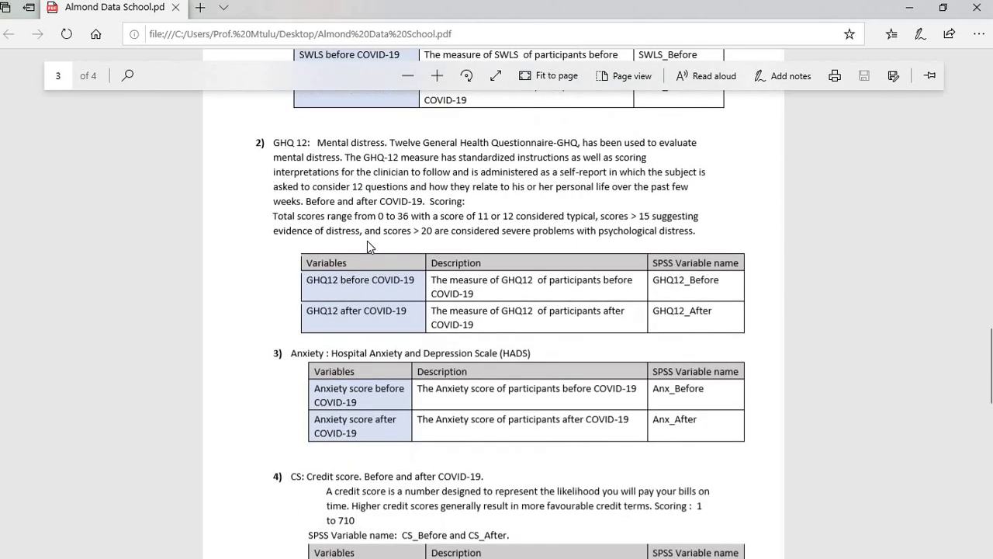
scroll(367, 247, down, 1)
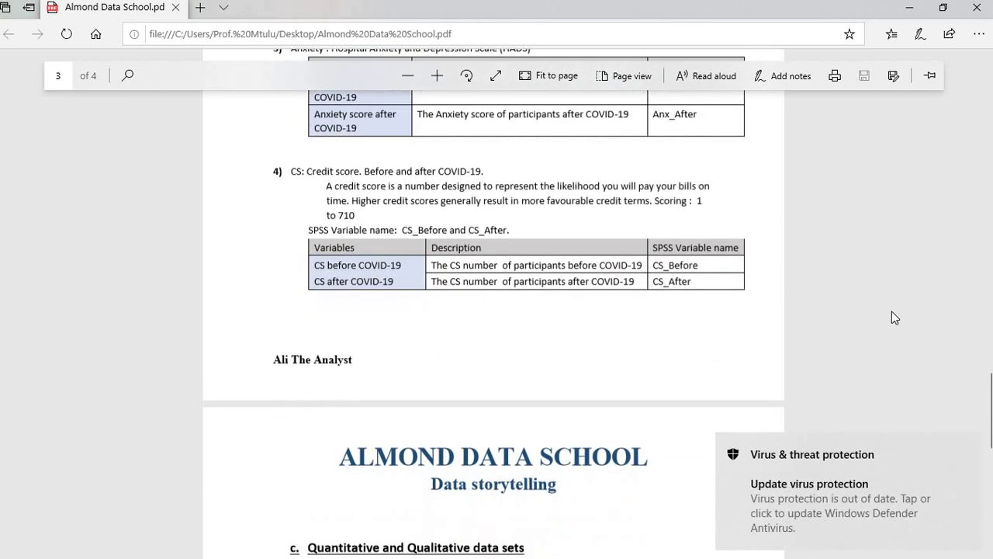
click(962, 448)
scroll(756, 411, down, 1)
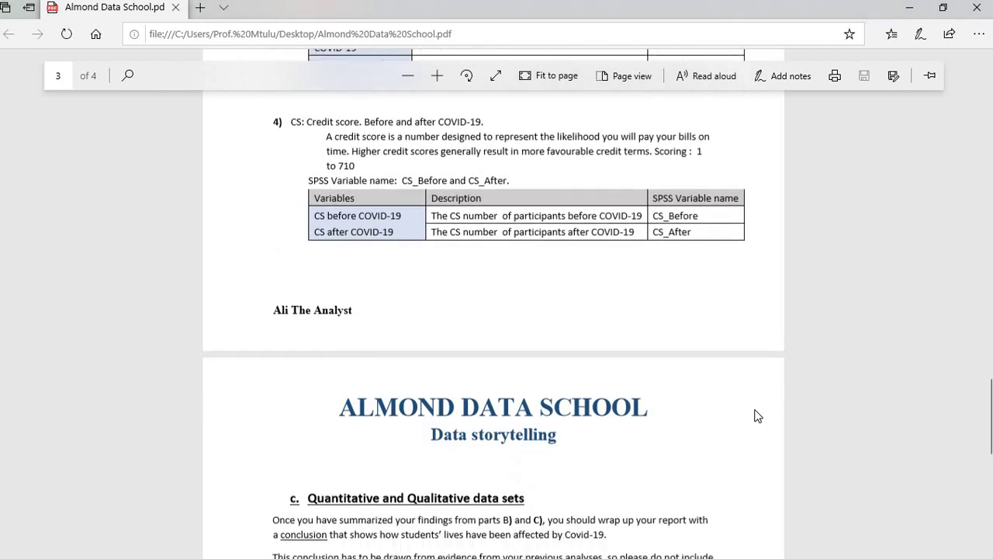
scroll(757, 416, down, 2)
scroll(757, 415, up, 5)
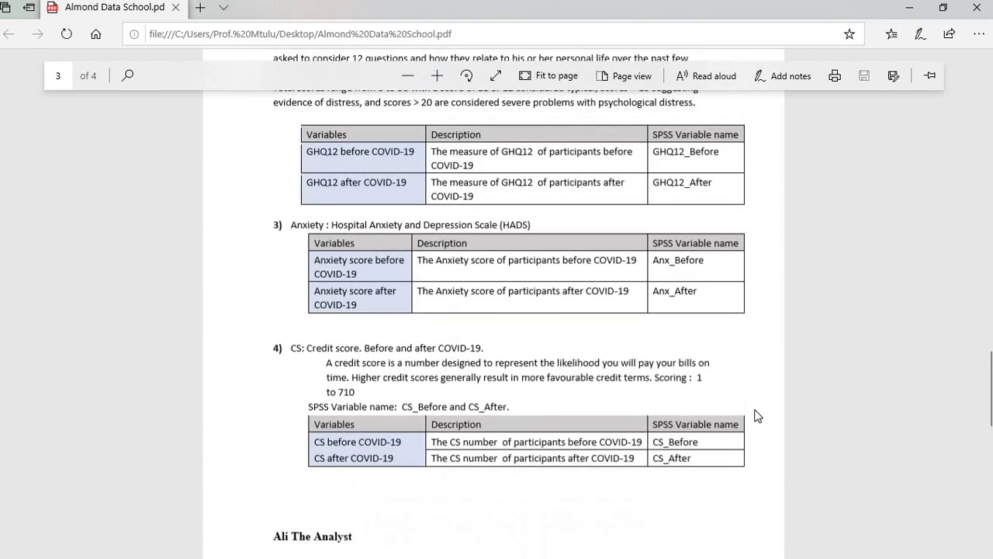
Step: Return to the first page and highlight the report's Covid-19 impact aim and the "Quantitative dataset information" heading while reading them
scroll(757, 416, up, 7)
scroll(757, 415, up, 18)
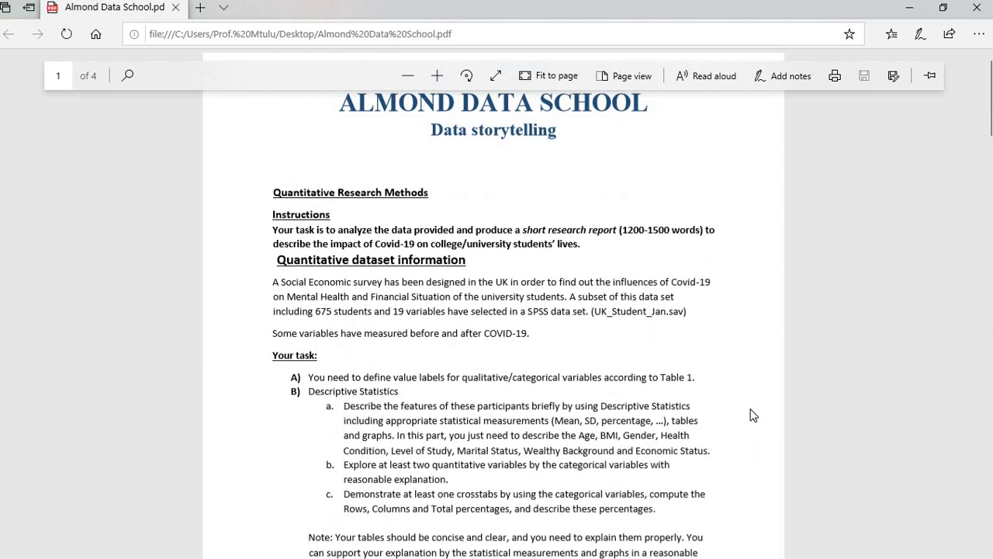
scroll(693, 411, down, 1)
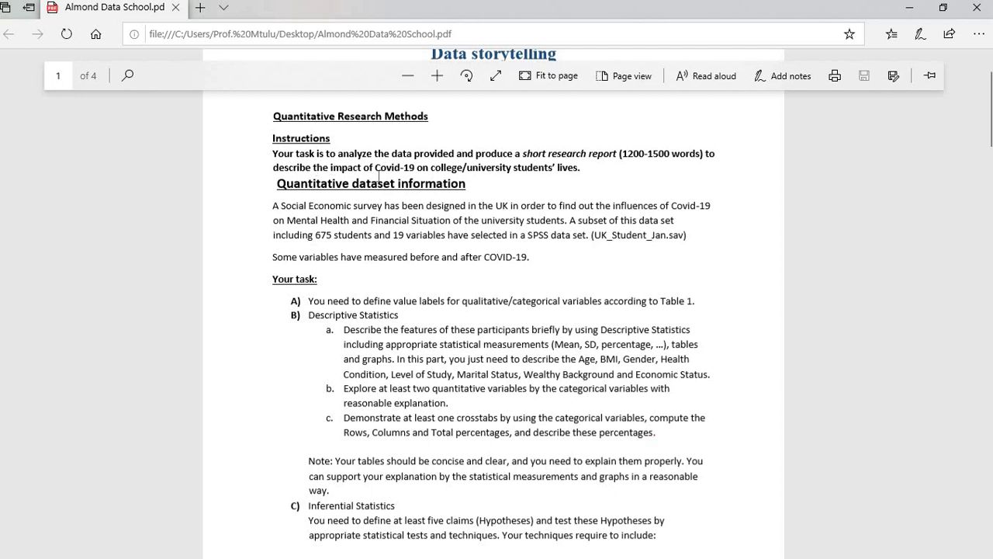
drag(315, 169, 583, 168)
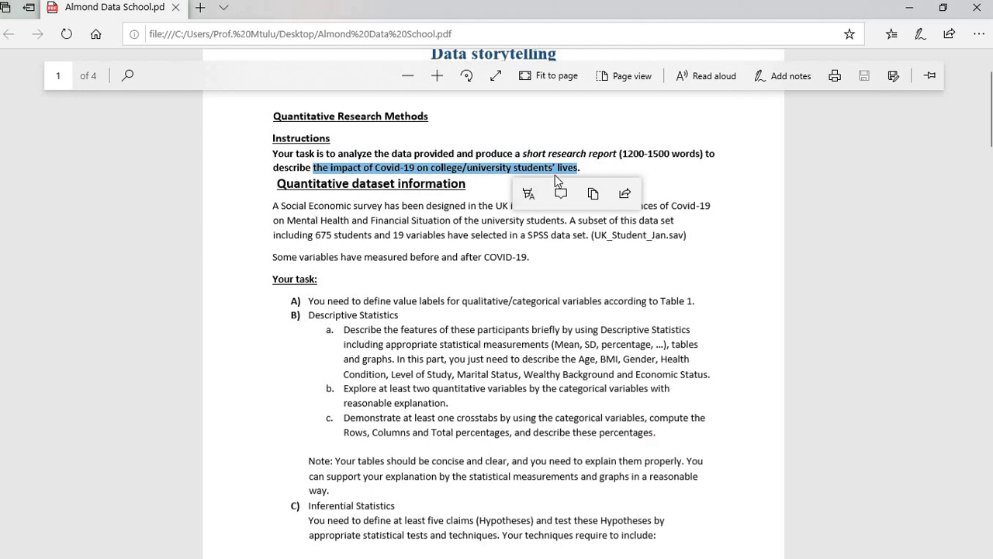
click(409, 225)
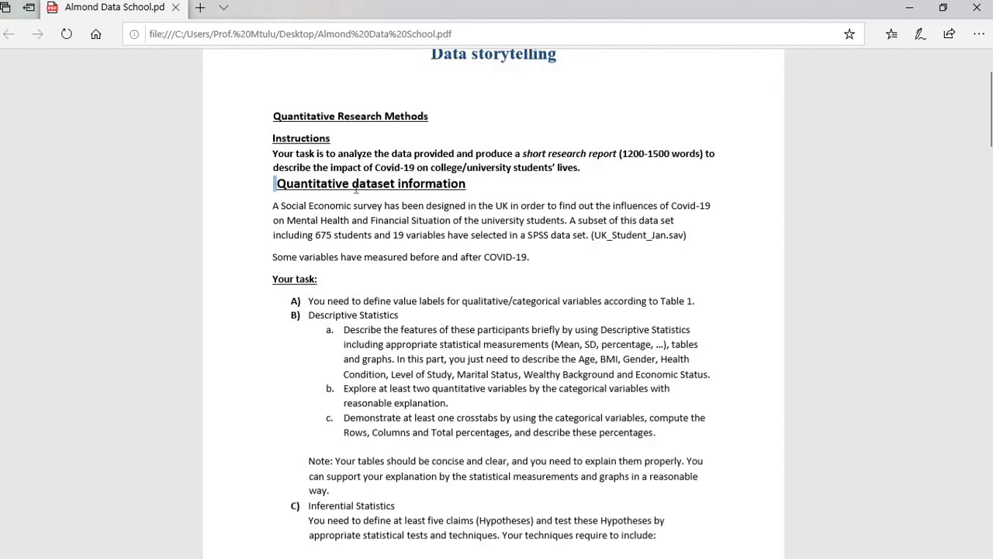
drag(273, 186, 469, 185)
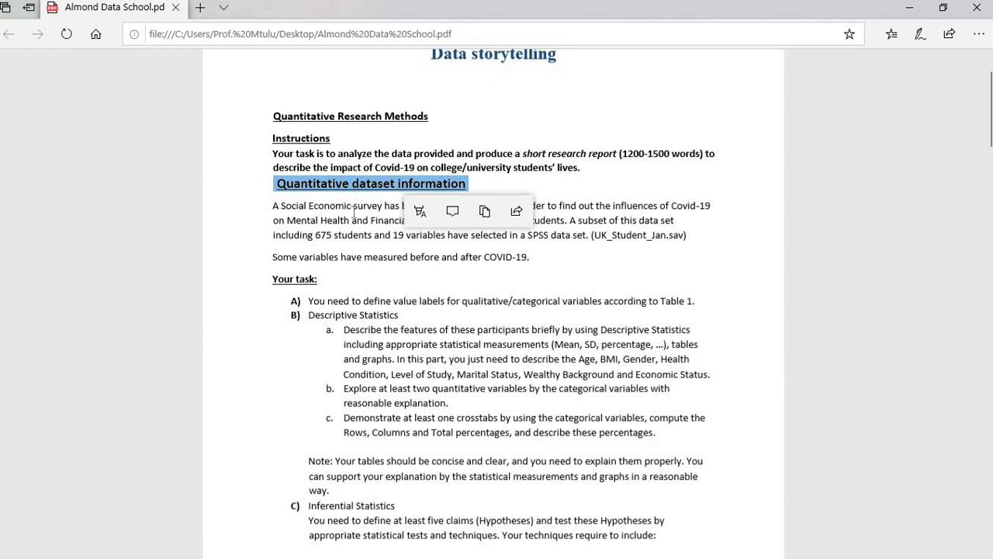
click(335, 234)
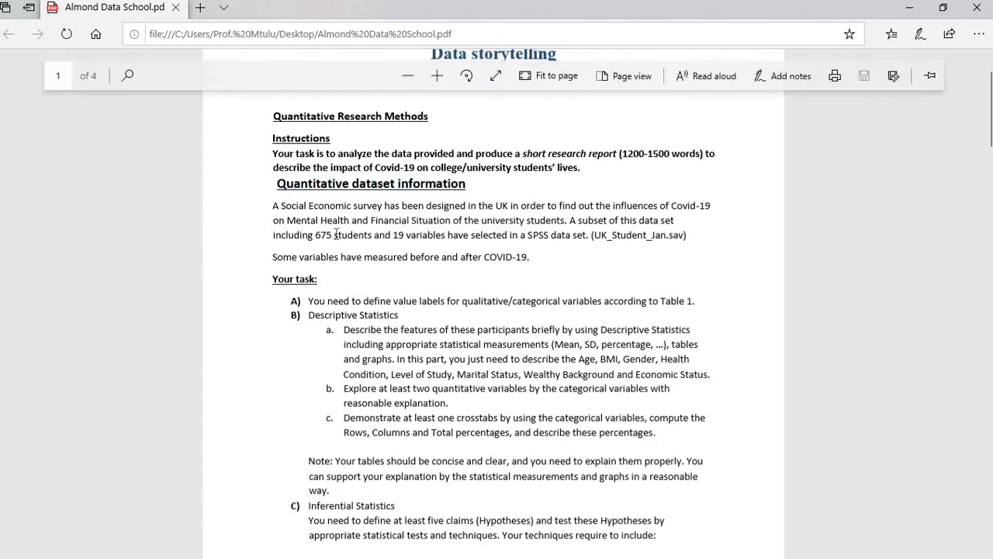
Step: Enlarge the page and read the dataset description, highlighting "19 variables", the SPSS data set reference and the before-and-after COVID-19 wording
scroll(336, 234, down, 2)
scroll(335, 234, up, 2)
click(435, 82)
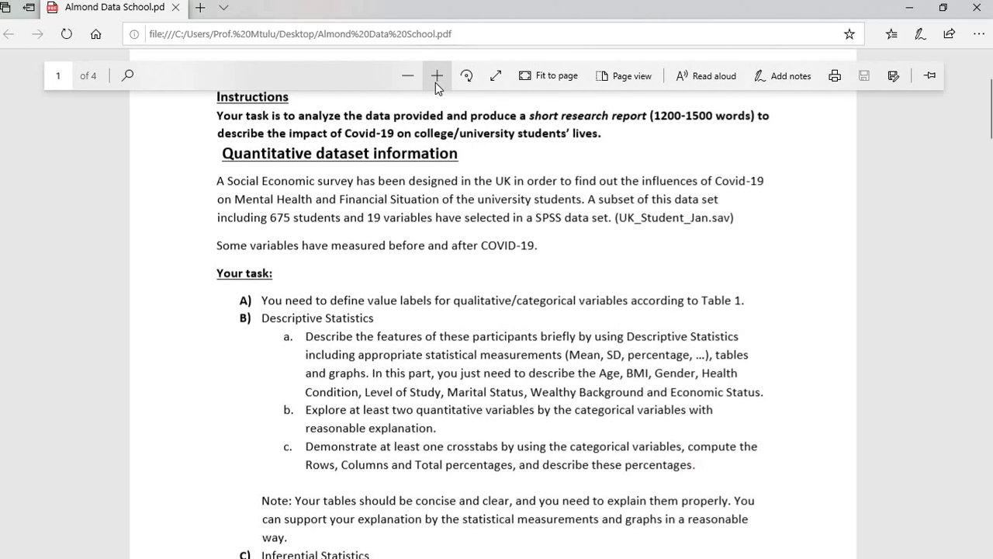
scroll(321, 256, up, 1)
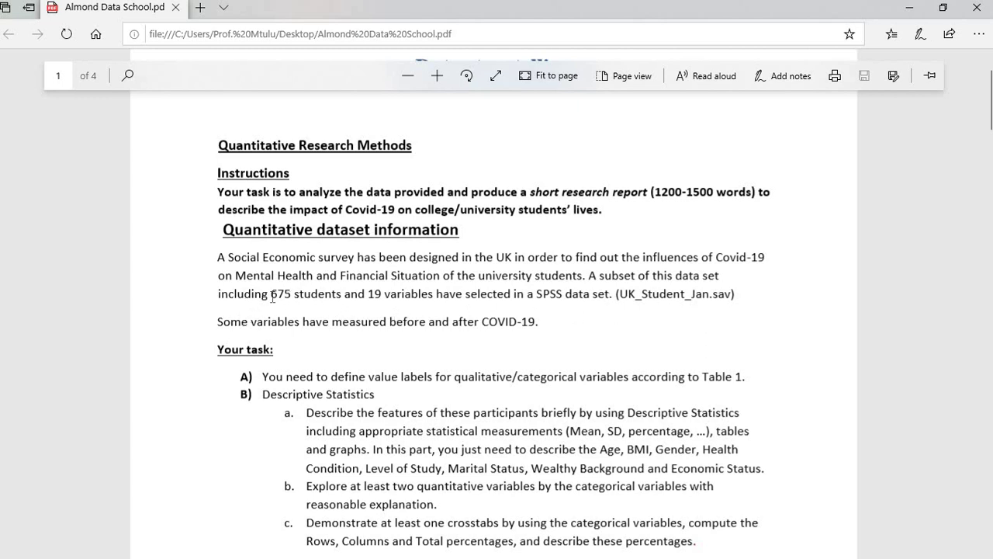
drag(270, 297, 436, 299)
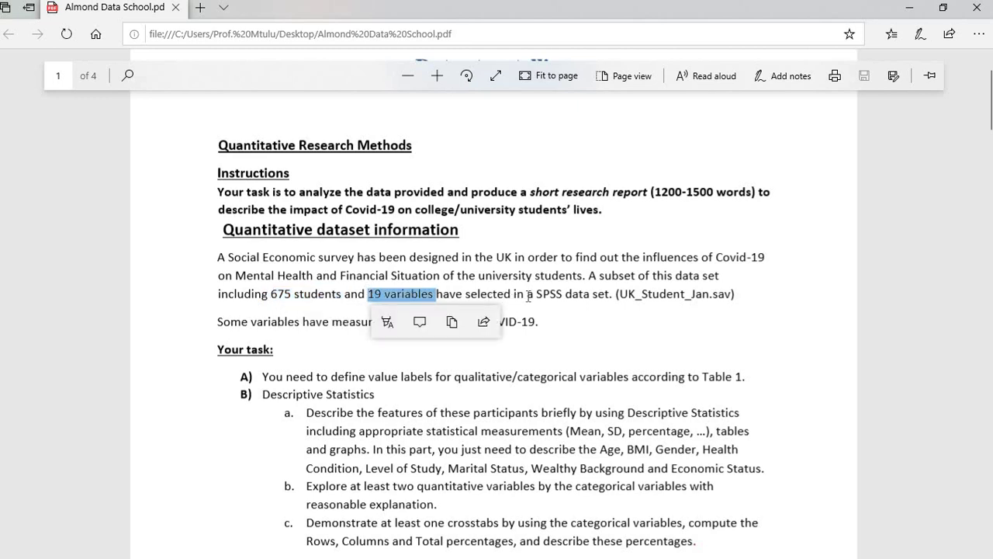
drag(536, 297, 635, 297)
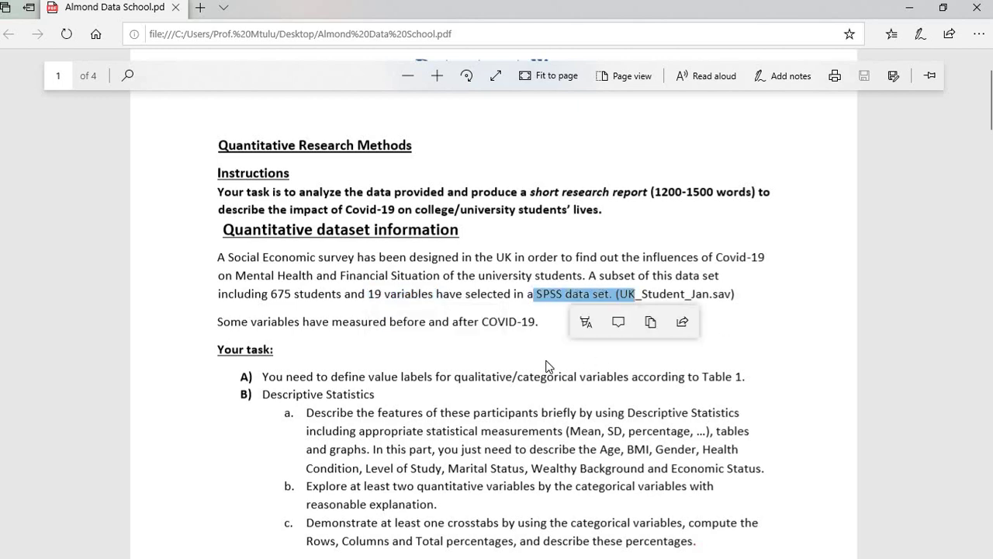
click(454, 361)
scroll(299, 356, down, 3)
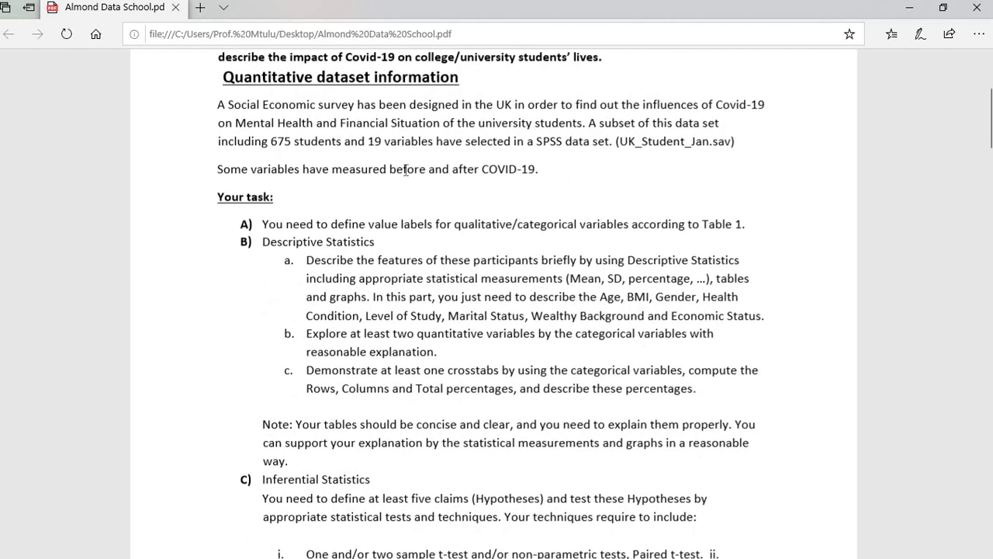
drag(397, 171, 535, 172)
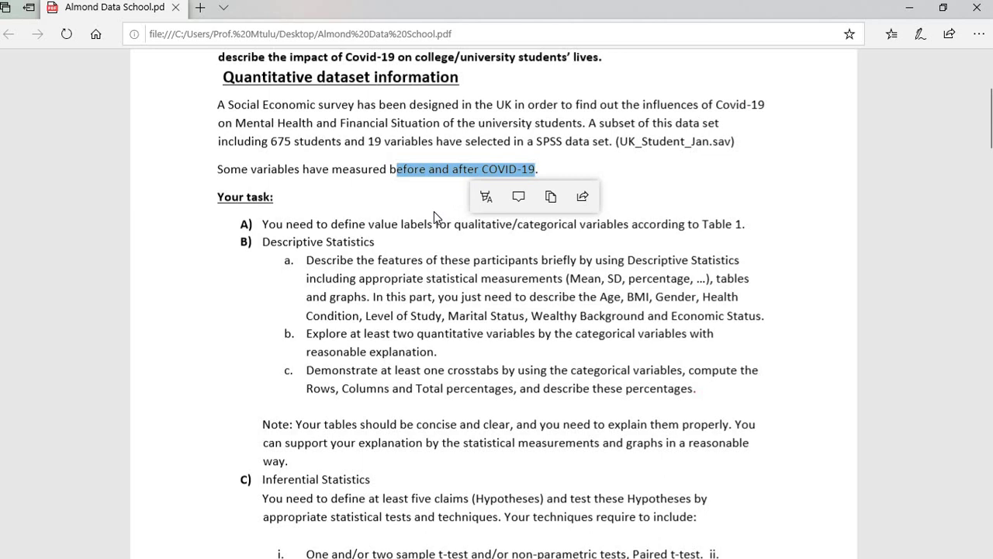
click(434, 211)
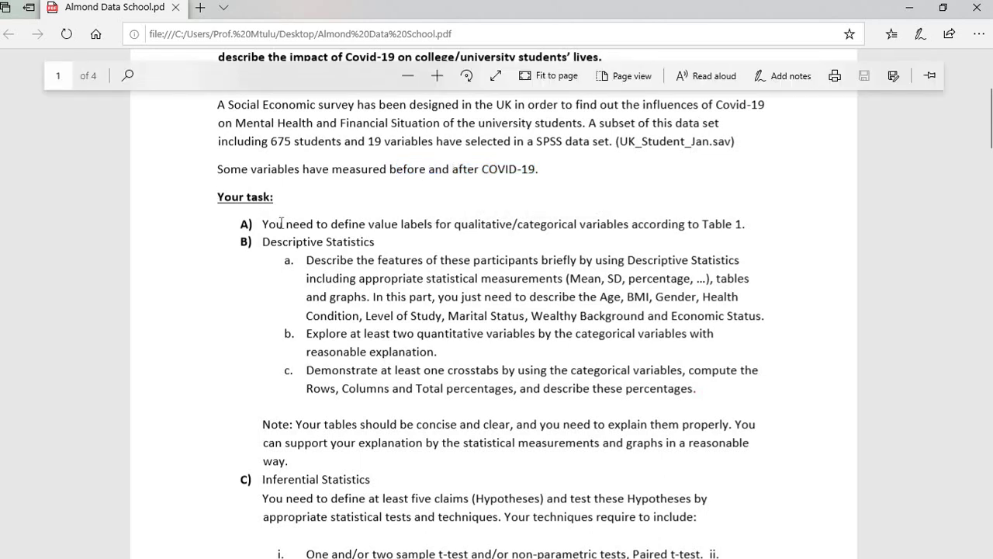
Step: Enlarge the brief further and read task A on defining value labels for categorical variables according to Table 1
scroll(282, 223, down, 1)
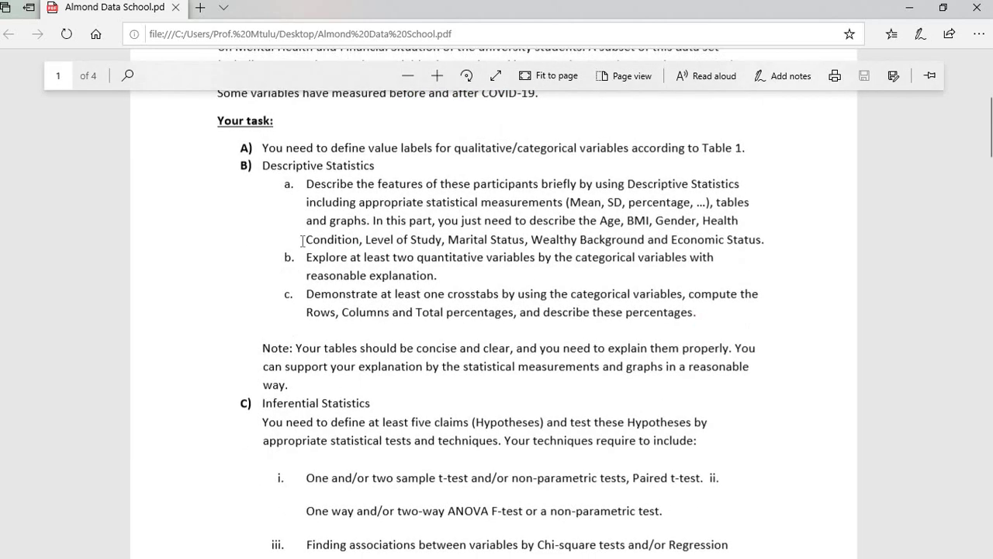
click(437, 75)
scroll(413, 221, up, 2)
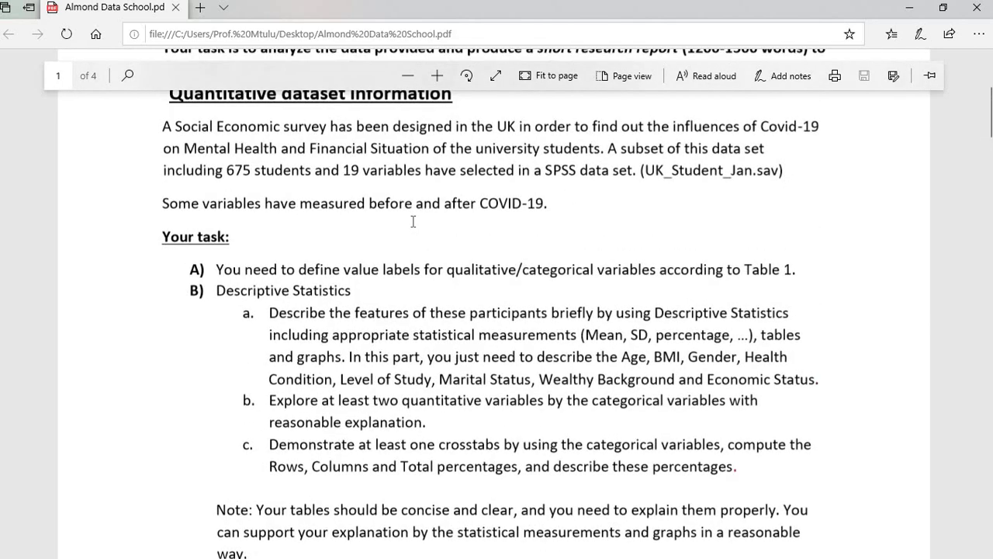
scroll(413, 222, up, 1)
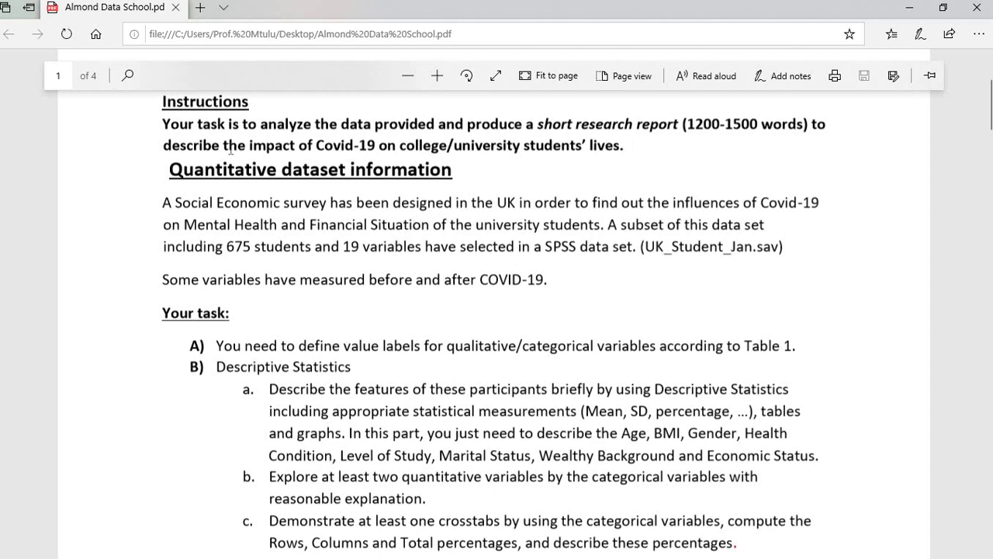
scroll(185, 215, down, 3)
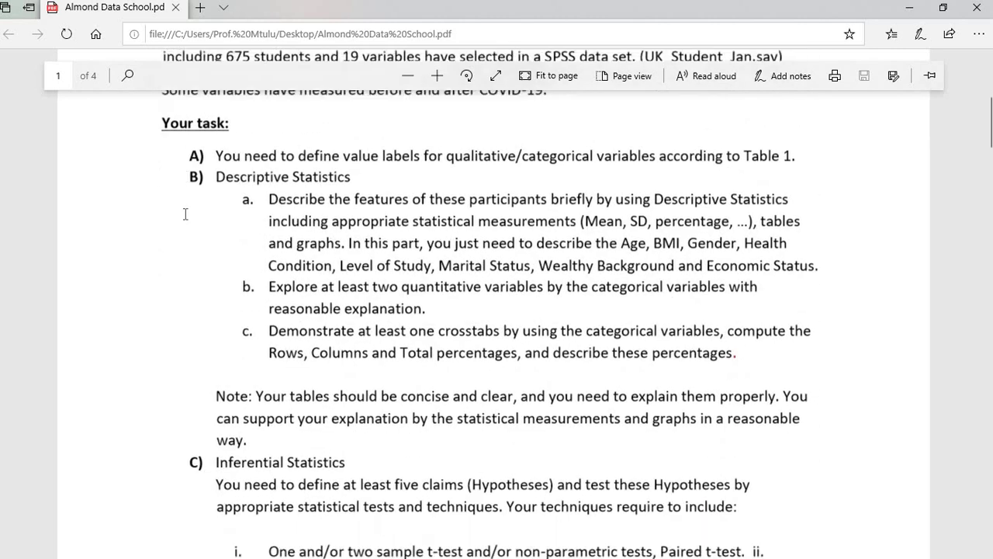
scroll(201, 180, up, 1)
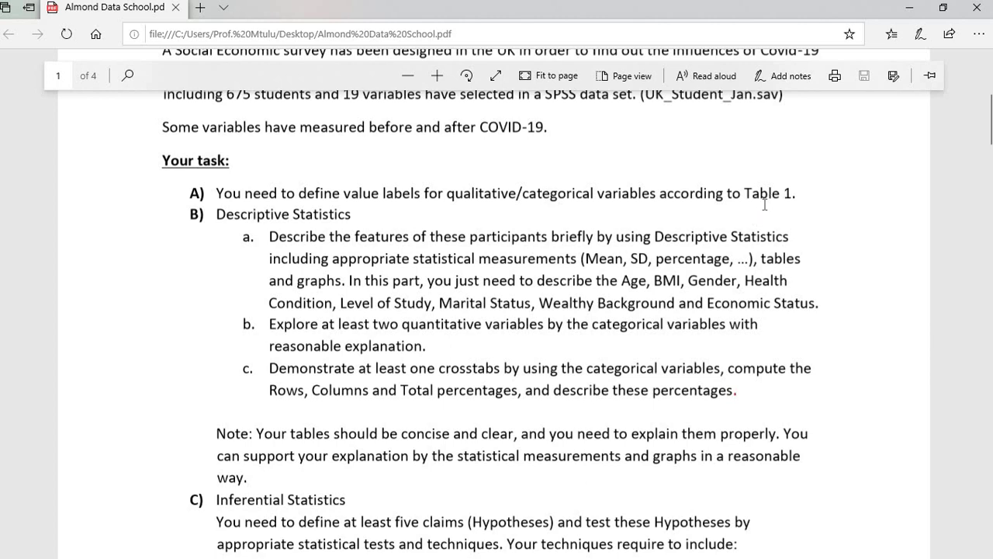
Step: Check the labels and levels in Table 1 on page 2, highlighting the gender coding Male = 2/ Female = 1
scroll(764, 204, down, 15)
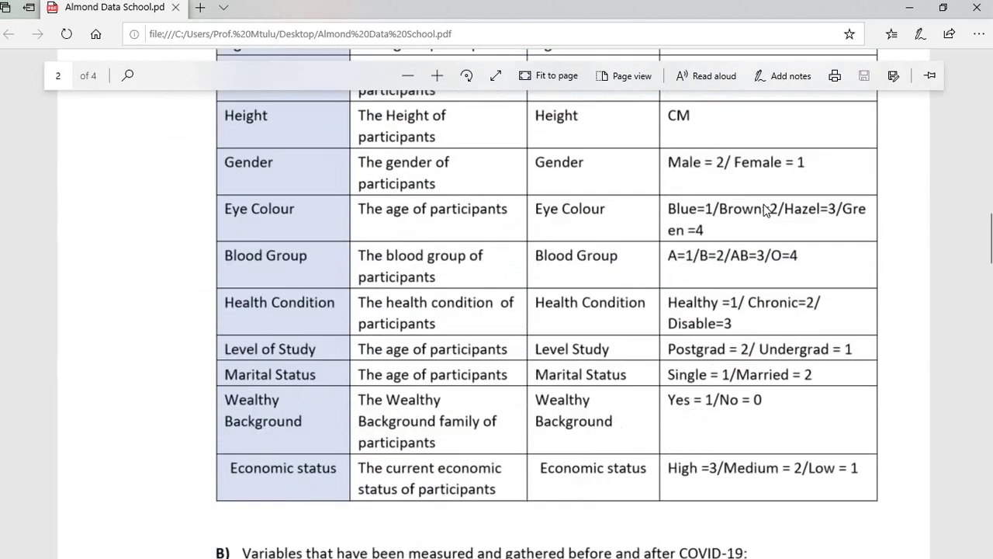
scroll(763, 204, up, 1)
scroll(583, 281, down, 1)
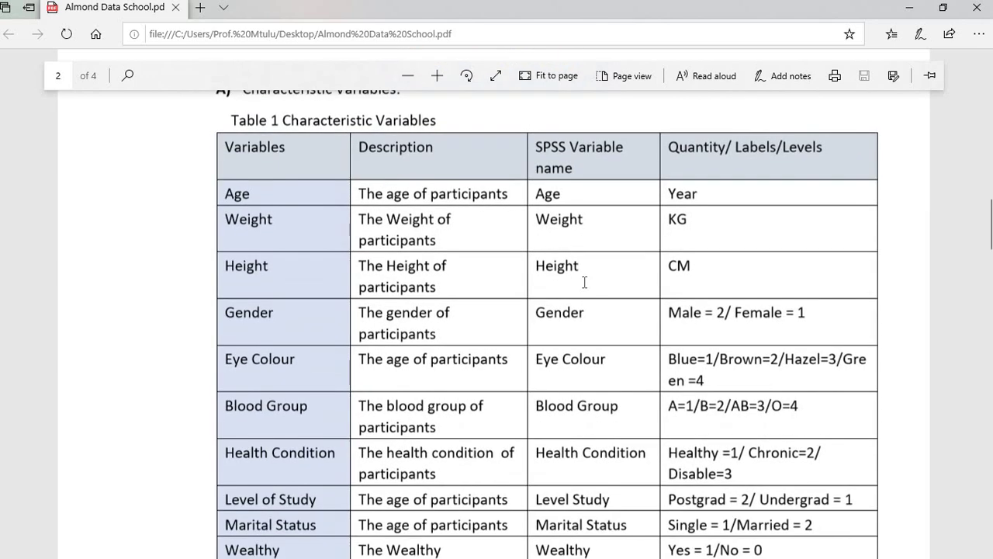
scroll(579, 296, down, 1)
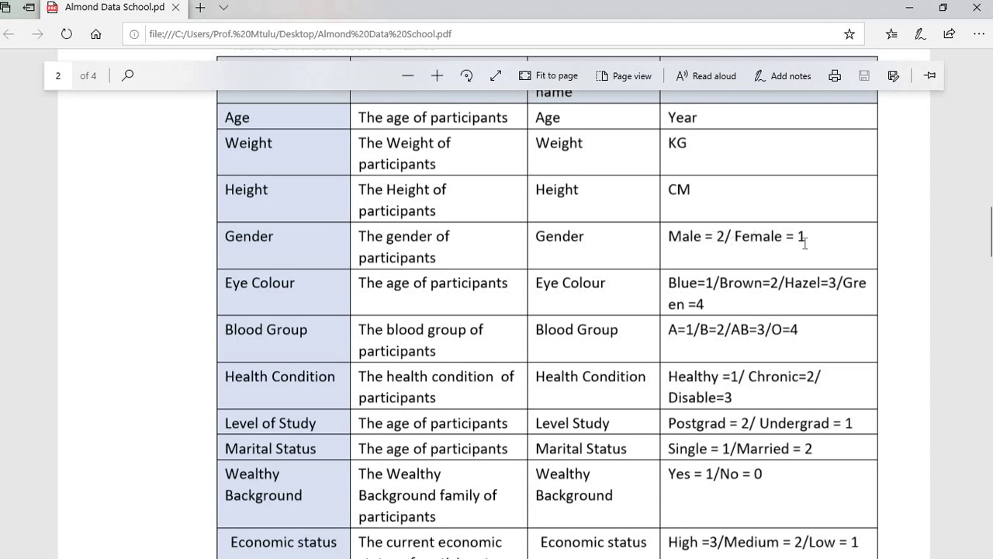
drag(682, 241, 810, 237)
click(696, 255)
Step: Go back to the task list and read part B, highlighting "Descriptive Statistics" and the "percentage" measurement in item a
scroll(696, 255, up, 8)
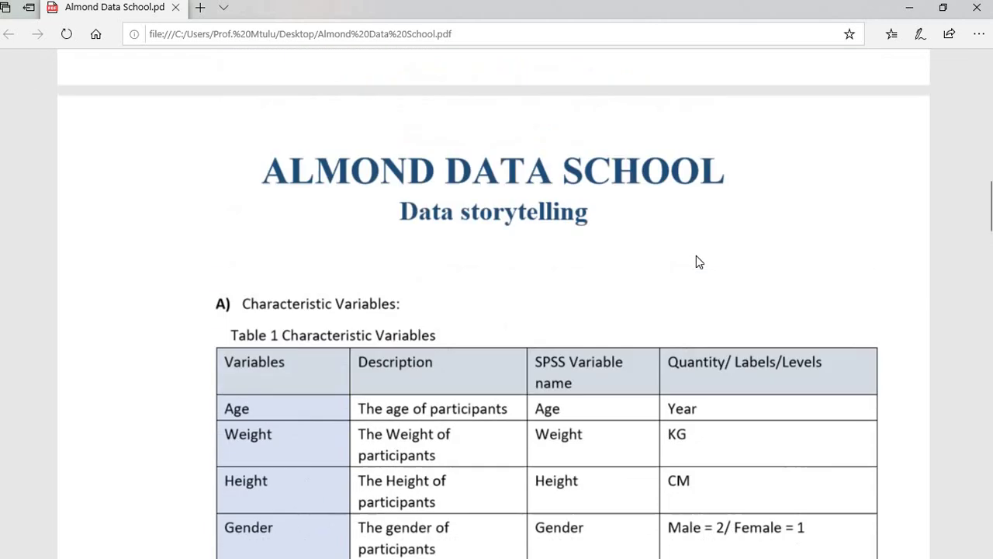
scroll(696, 255, up, 8)
scroll(696, 255, down, 4)
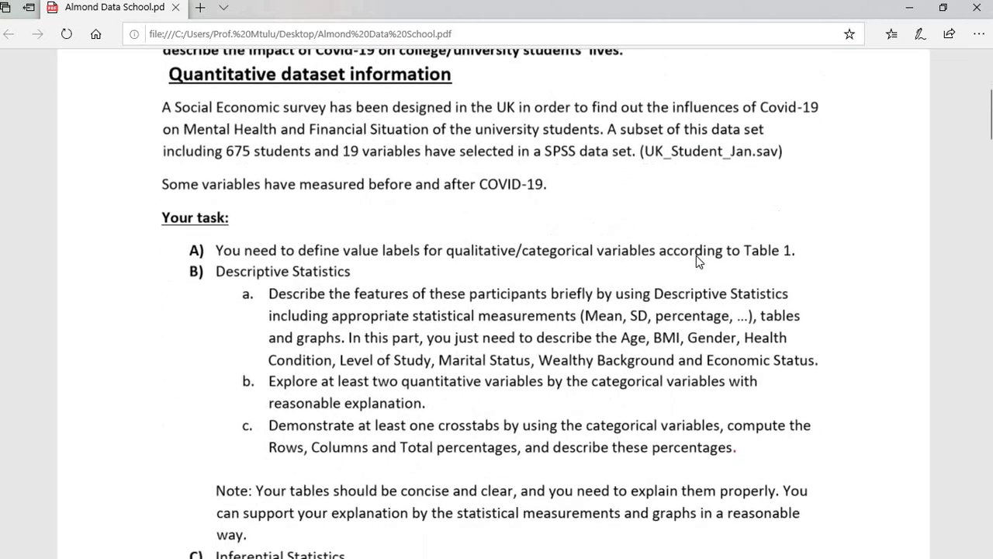
scroll(695, 260, down, 2)
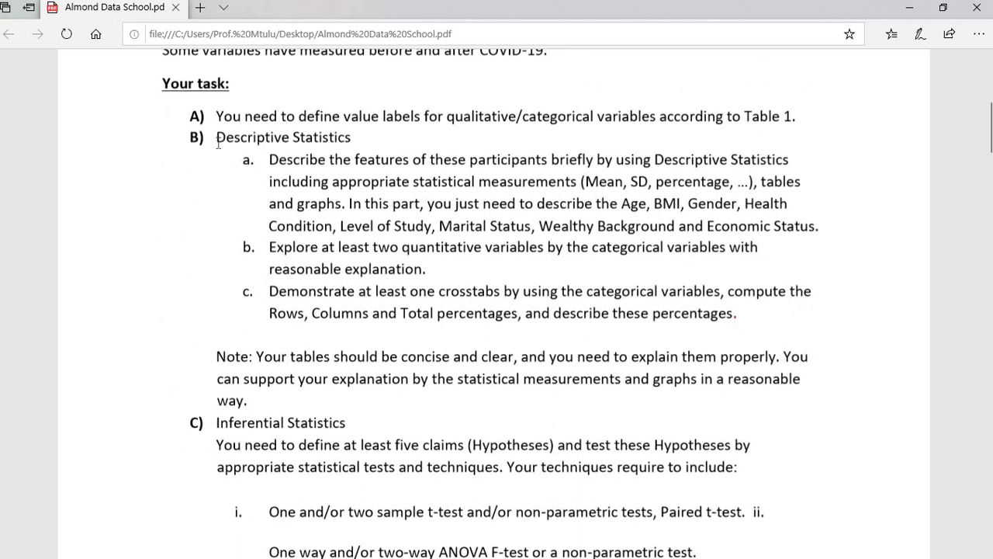
drag(217, 141, 331, 141)
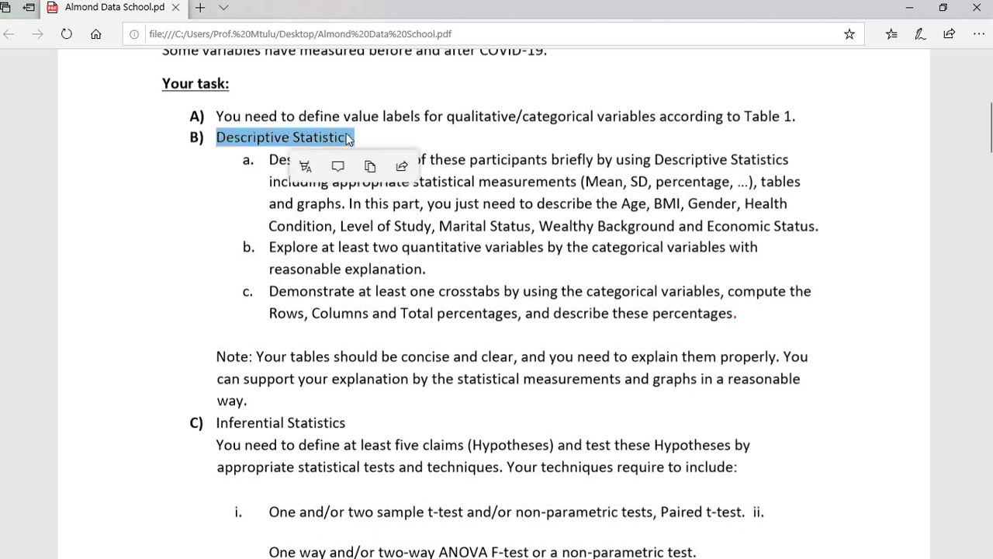
click(345, 139)
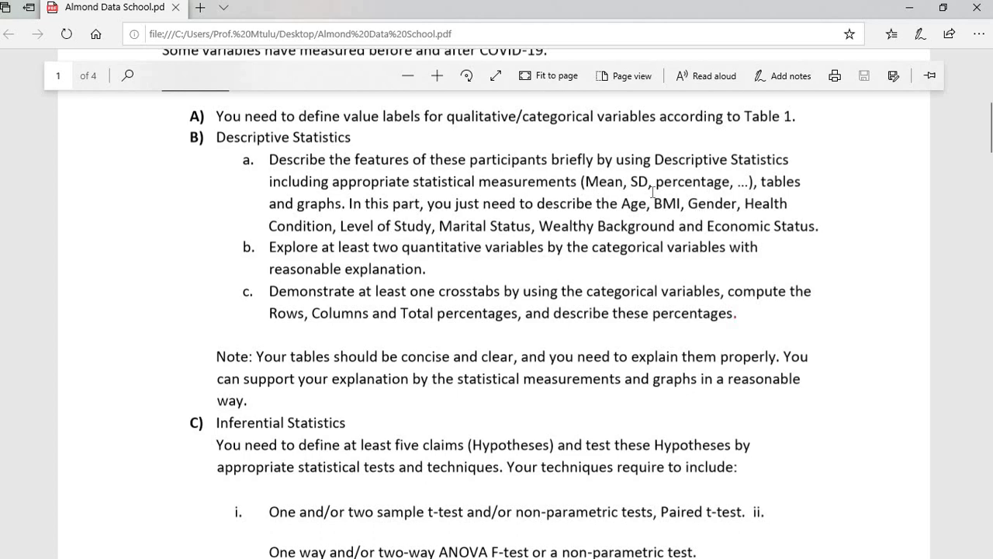
drag(731, 183, 646, 185)
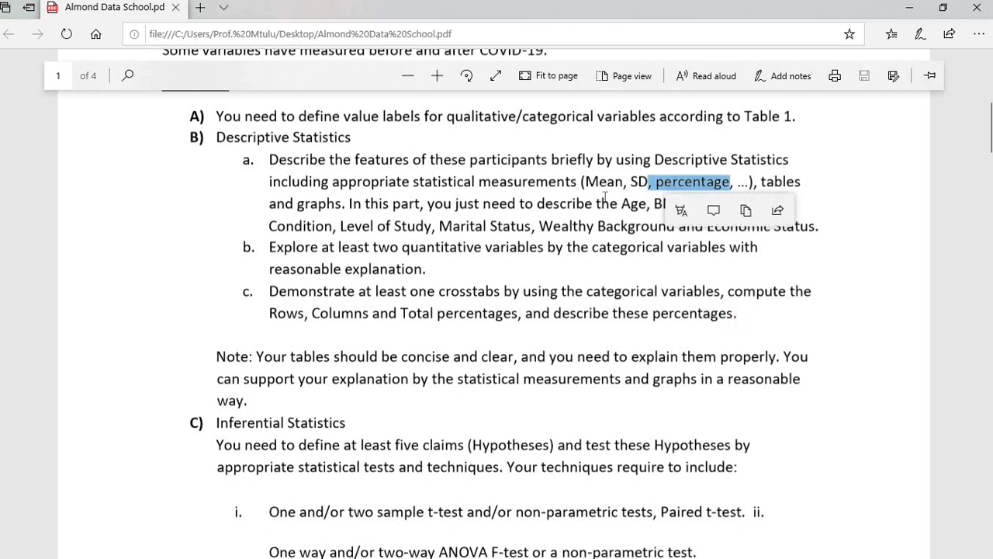
Step: Highlight the variables to describe in item a of part B, from Age through Economic Status
click(605, 196)
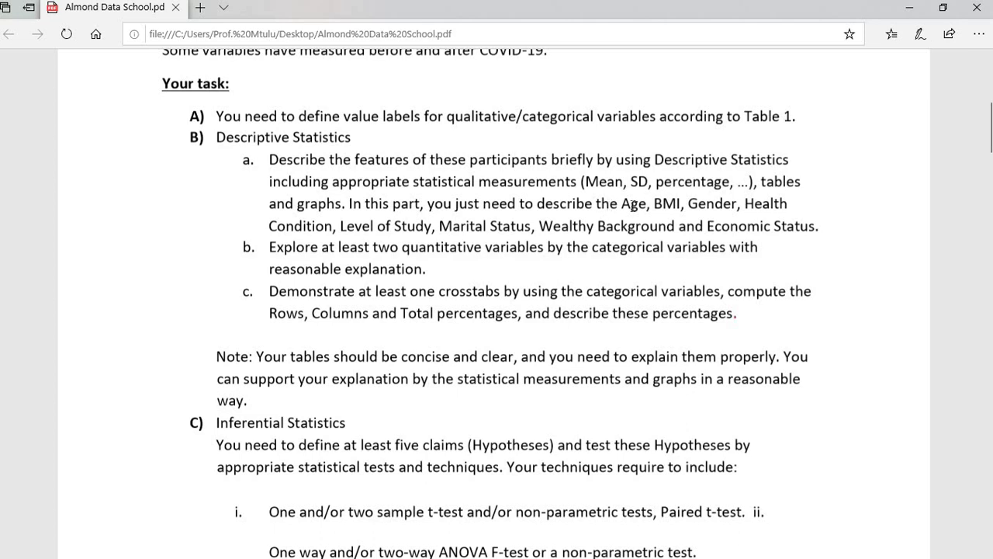
drag(622, 202, 816, 226)
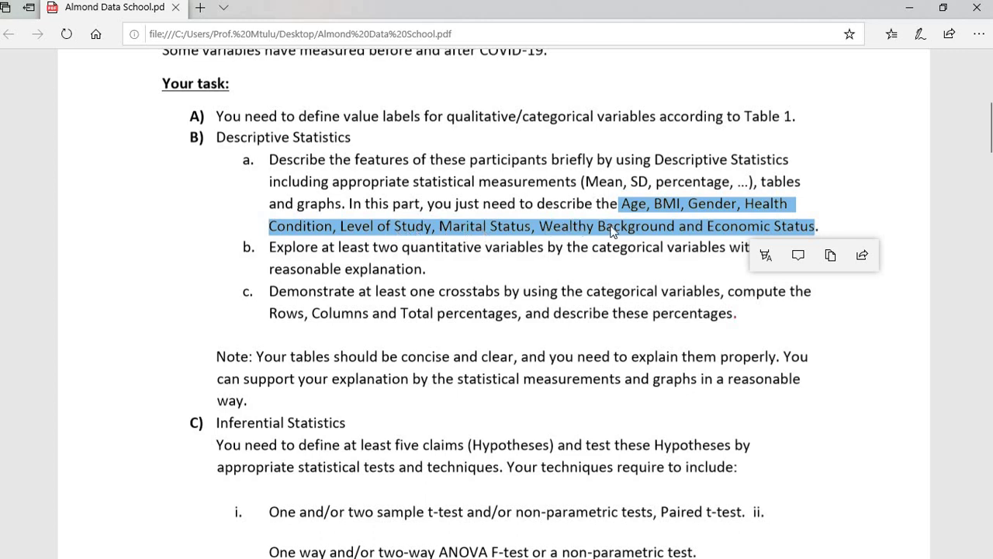
click(376, 254)
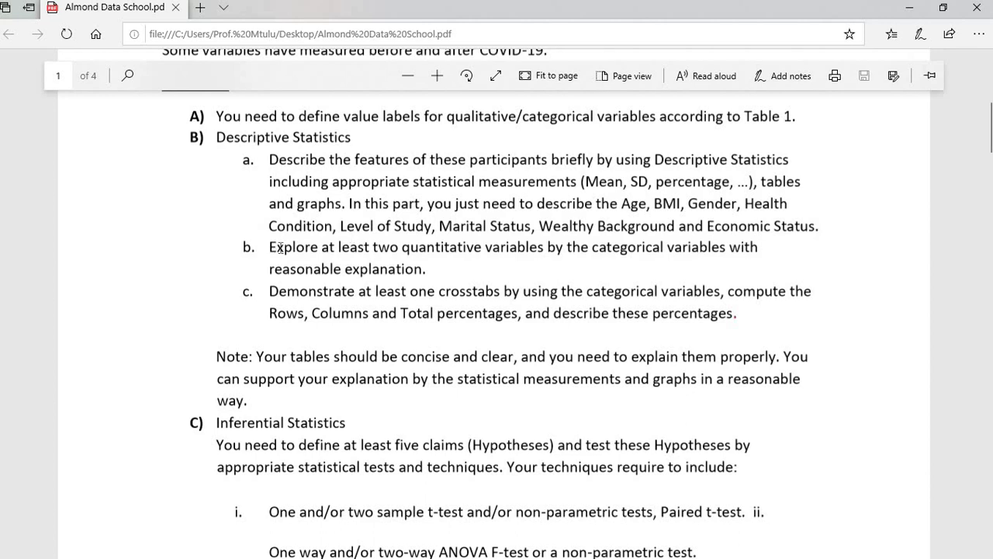
Step: Read item b of part B and highlight the sentence on exploring at least two quantitative variables by the categorical variables
scroll(280, 248, down, 3)
scroll(280, 247, up, 1)
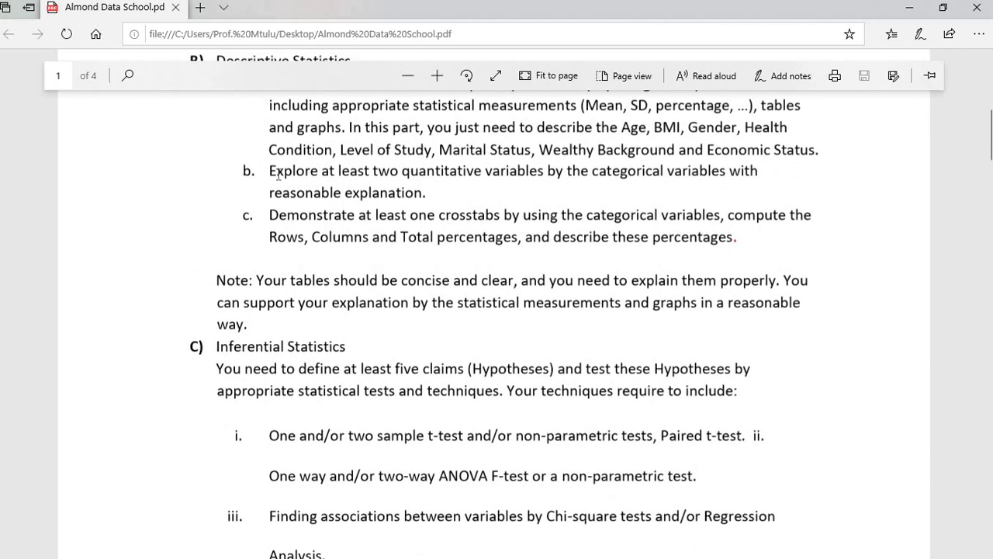
drag(278, 174, 390, 189)
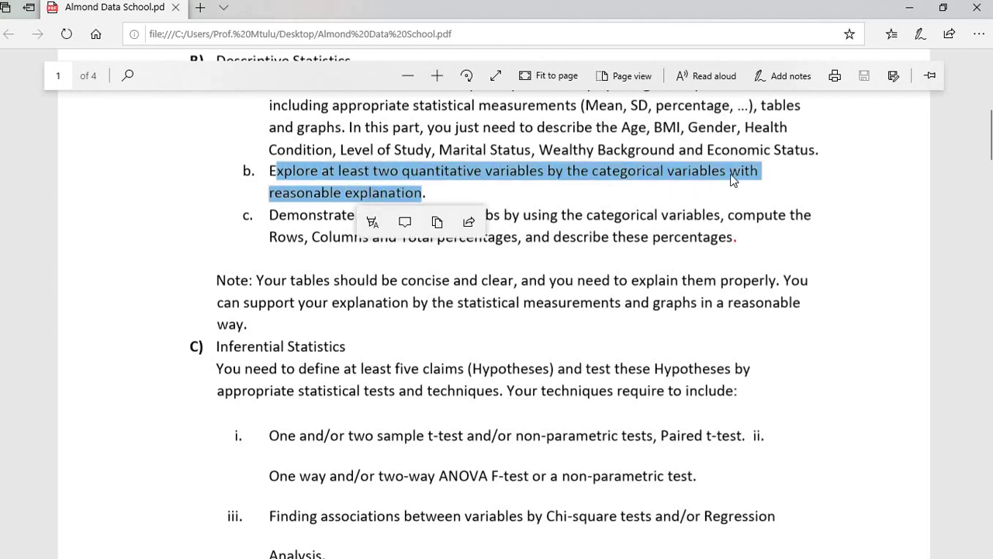
click(380, 207)
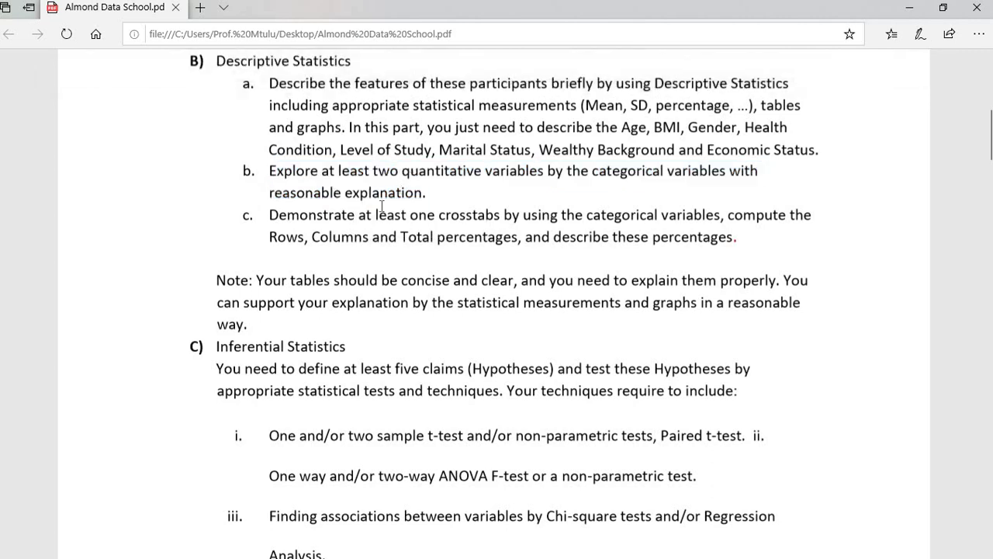
Step: Read item c of part B and highlight the requirement for at least one crosstabs with row, column and total percentages
scroll(316, 221, down, 1)
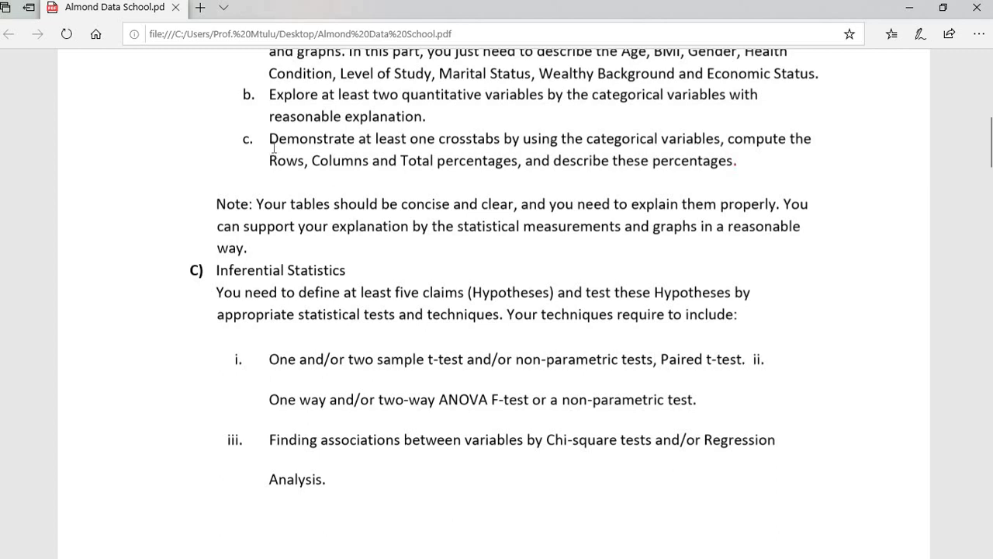
drag(273, 148, 704, 160)
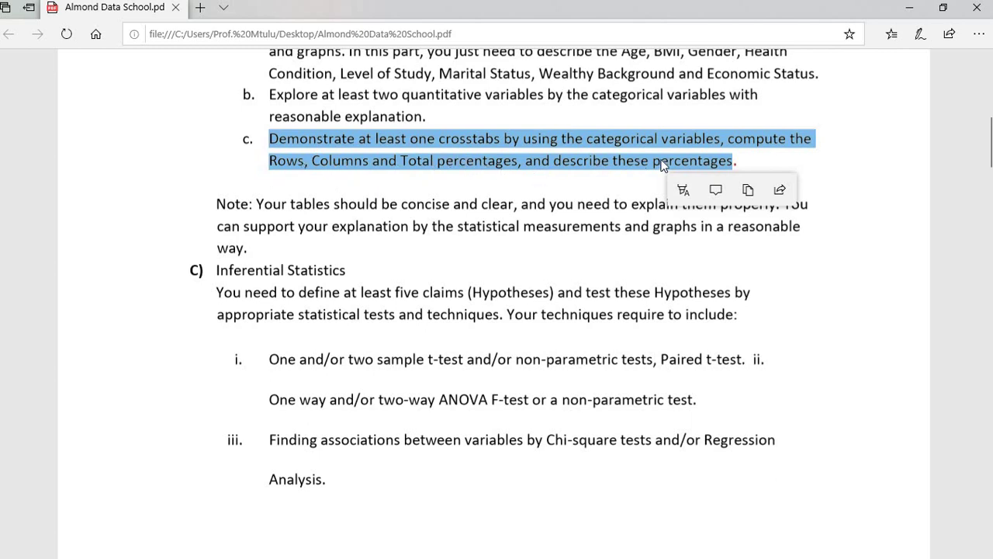
click(420, 165)
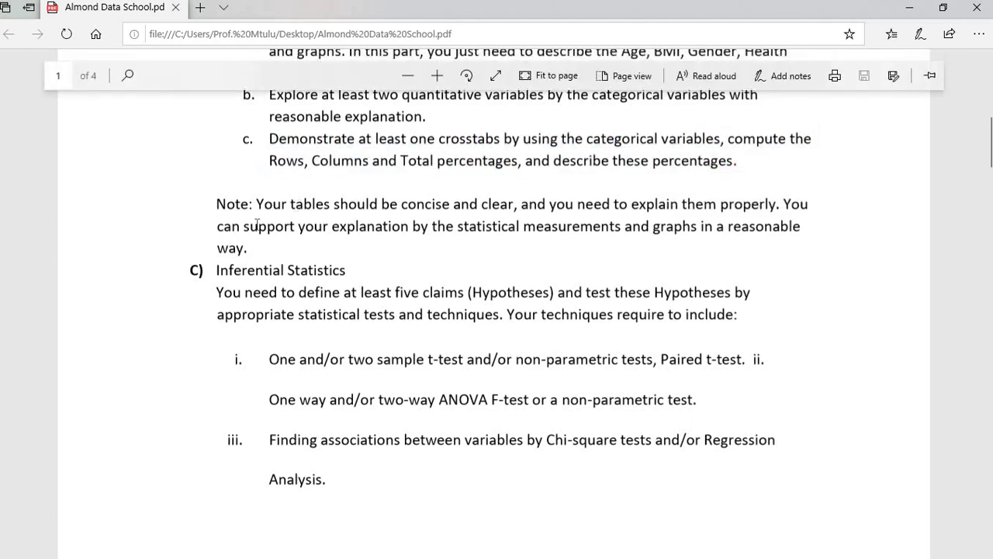
Step: Read the note on concise tables and part C on Inferential Statistics, glancing back at parts A and B
scroll(256, 225, down, 1)
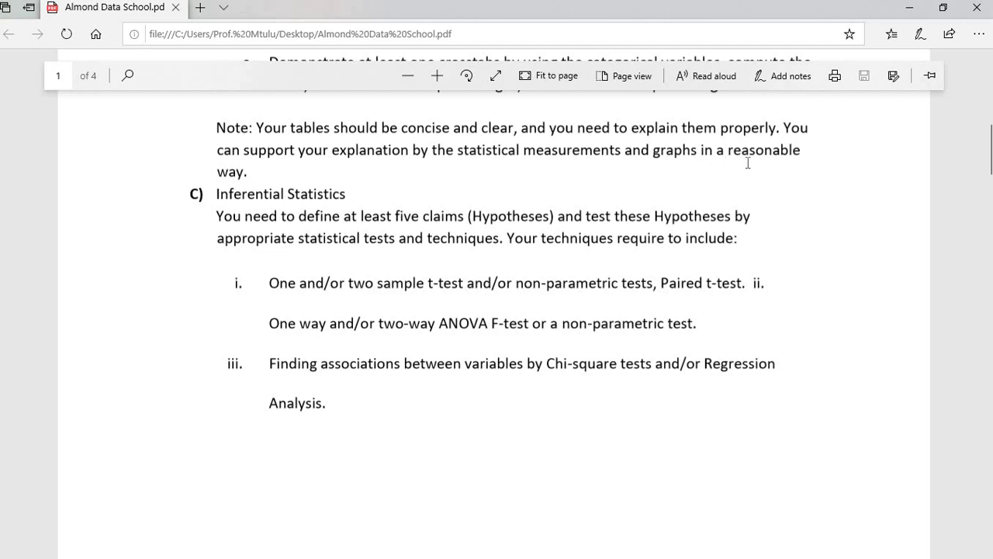
scroll(277, 170, down, 1)
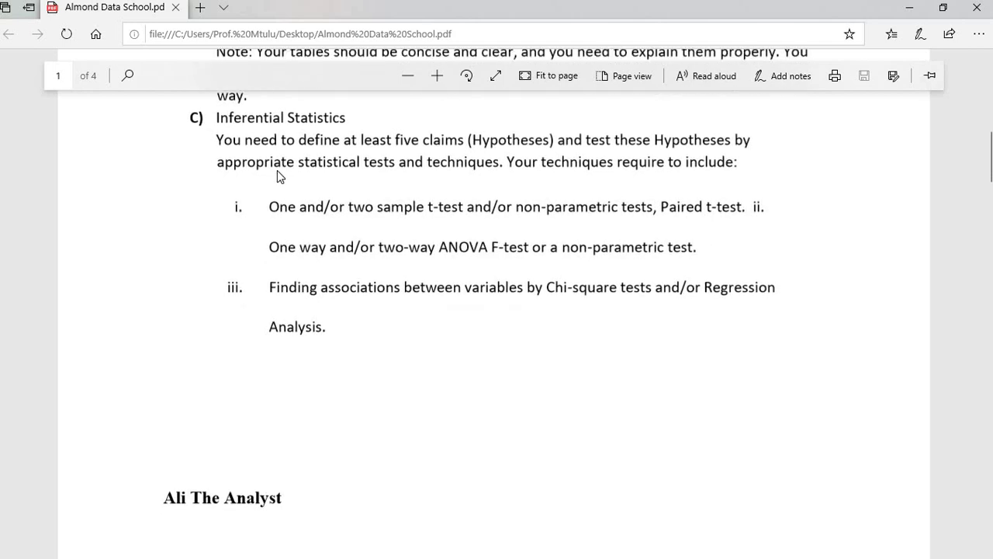
scroll(276, 170, up, 5)
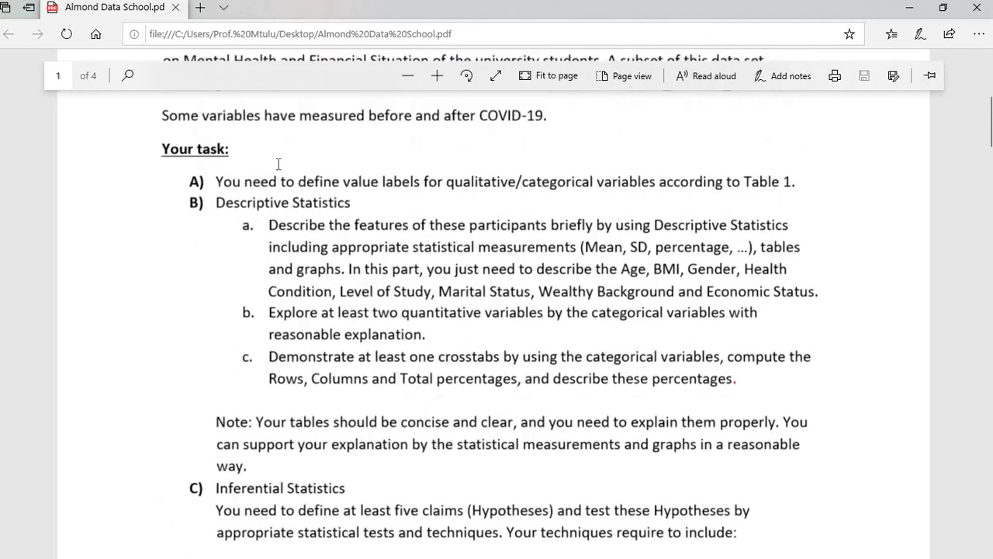
scroll(278, 164, up, 1)
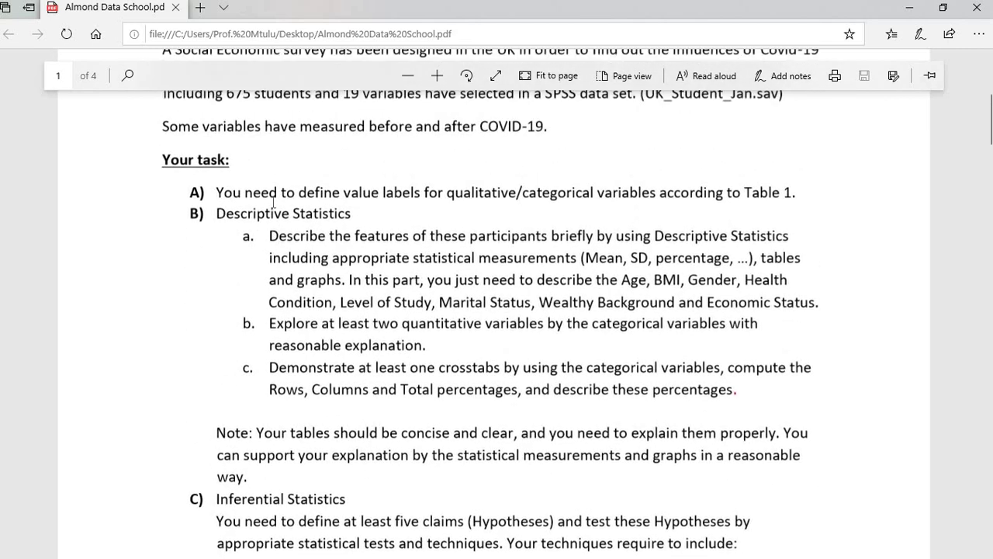
scroll(284, 223, down, 4)
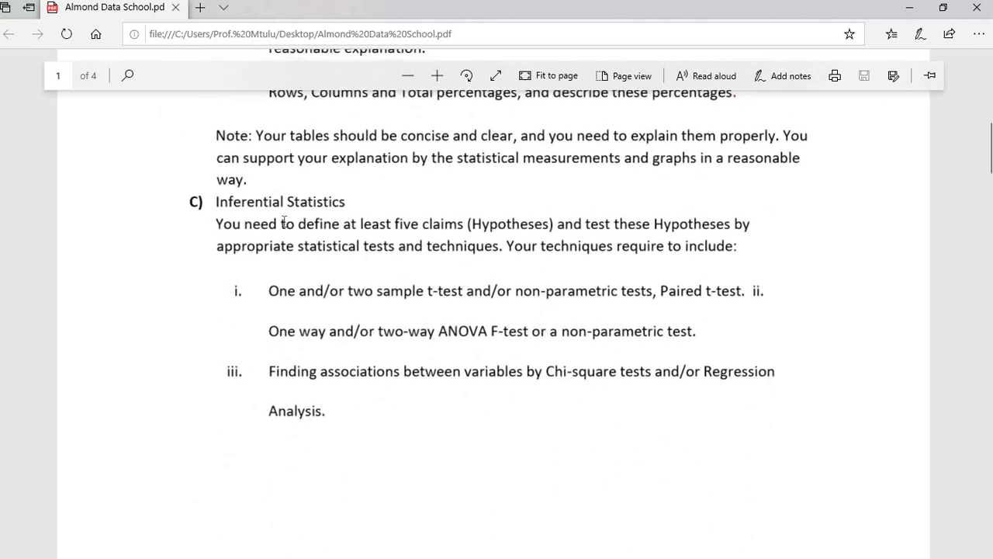
scroll(284, 222, down, 2)
scroll(400, 154, up, 1)
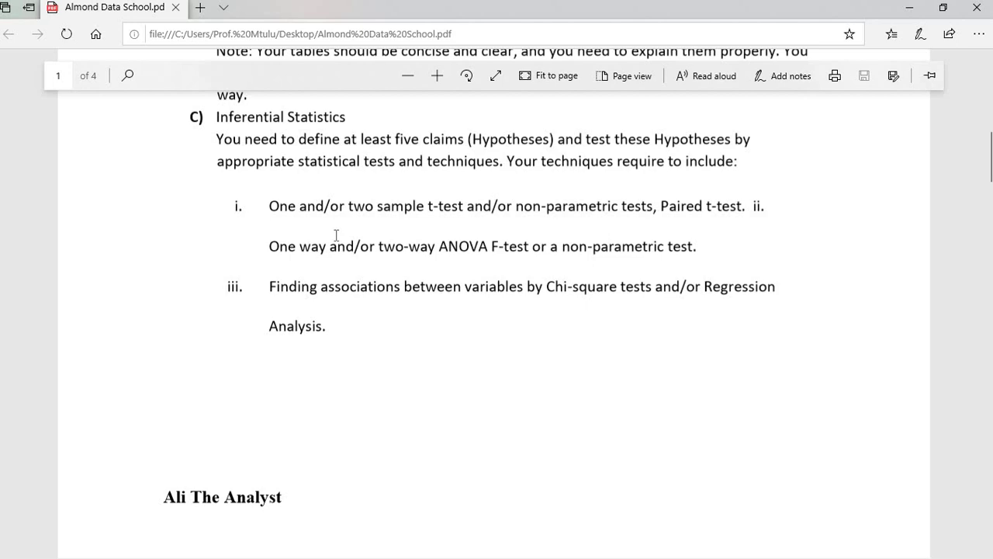
scroll(346, 233, down, 1)
scroll(346, 233, up, 1)
Step: Examine item i of part C, highlighting the one and/or two sample t-test, "Paired t-test" and "non-parametric tests"
drag(272, 212, 495, 212)
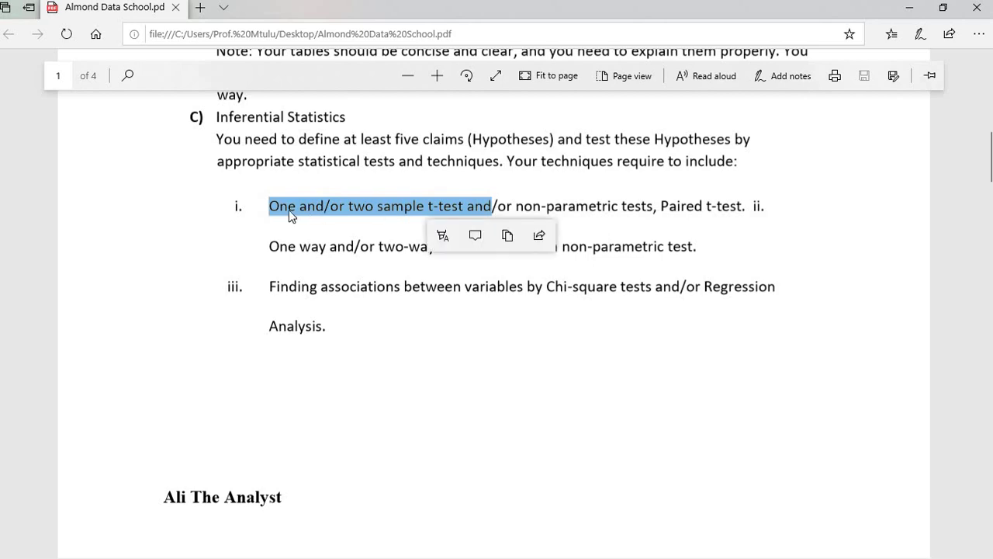
click(289, 209)
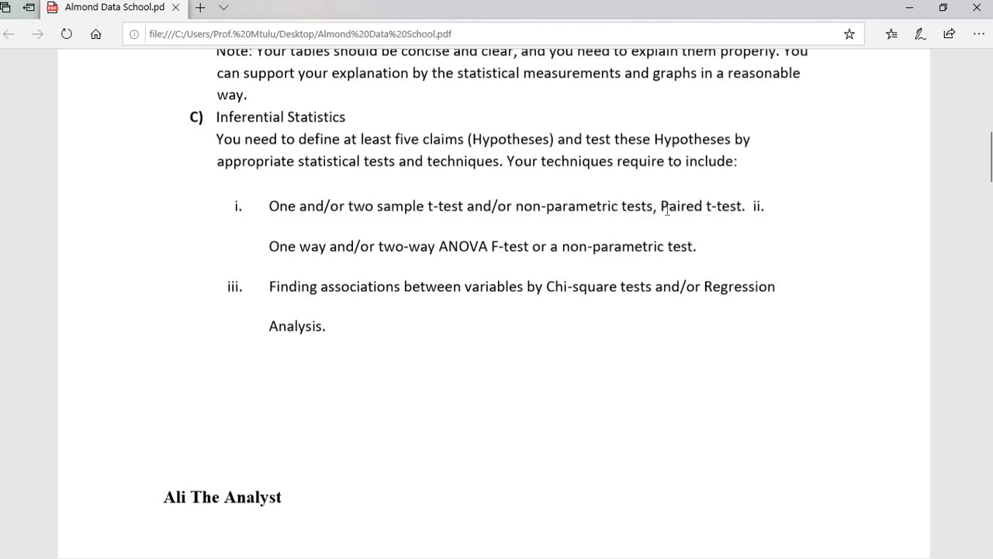
drag(658, 208, 741, 208)
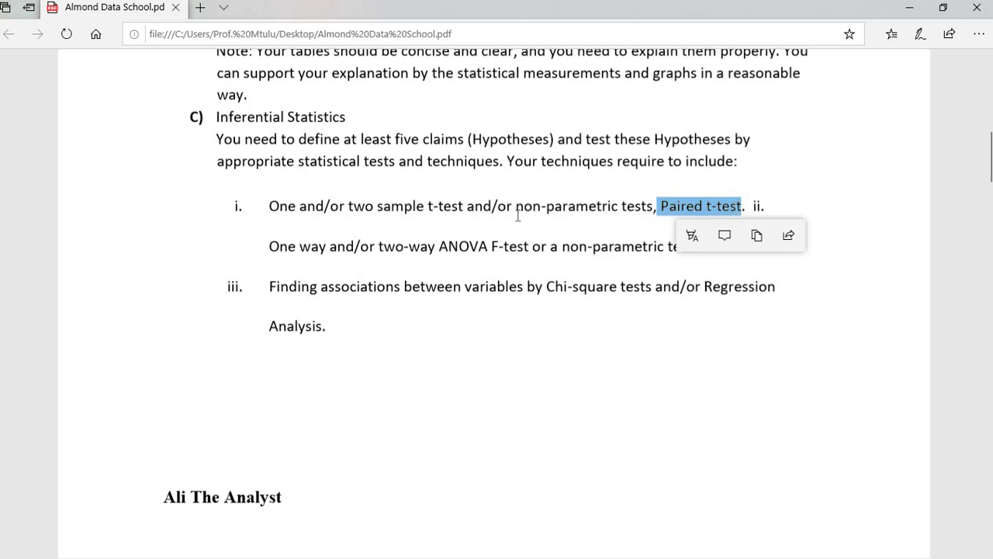
drag(519, 216, 643, 214)
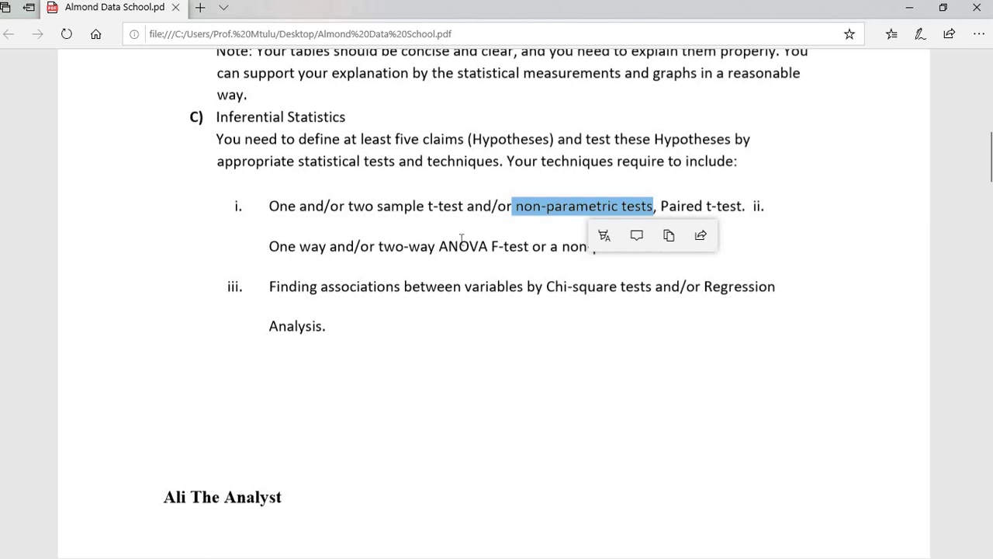
drag(413, 205, 493, 206)
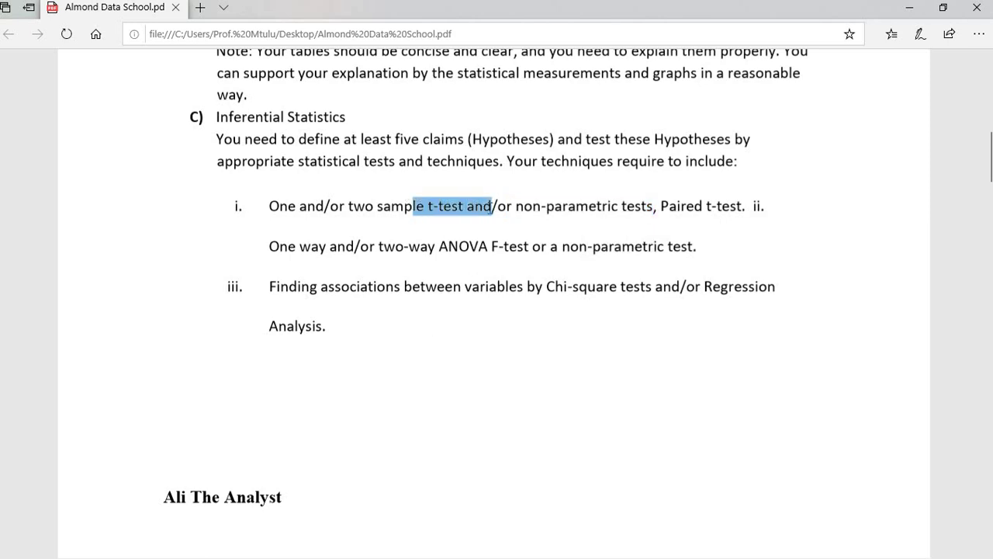
click(487, 207)
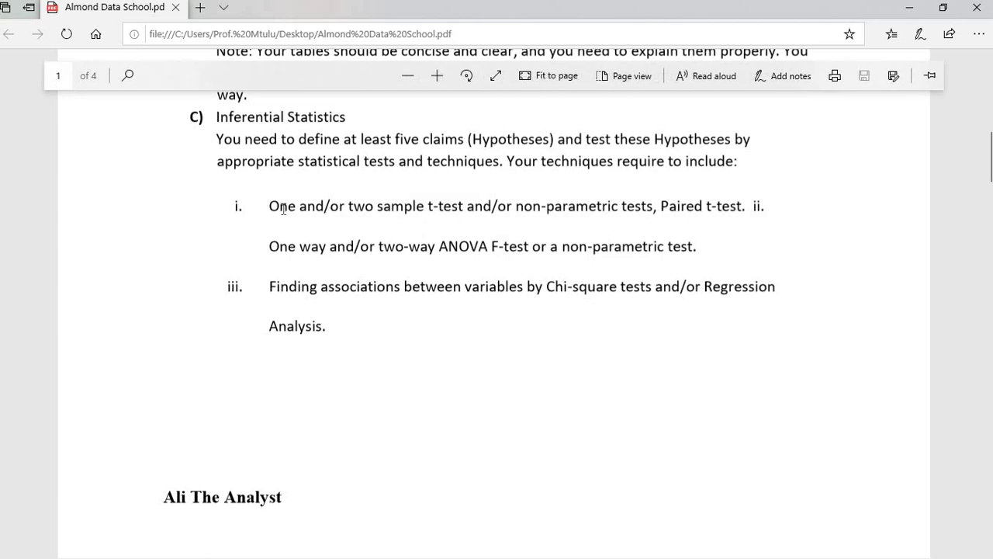
drag(280, 207, 654, 206)
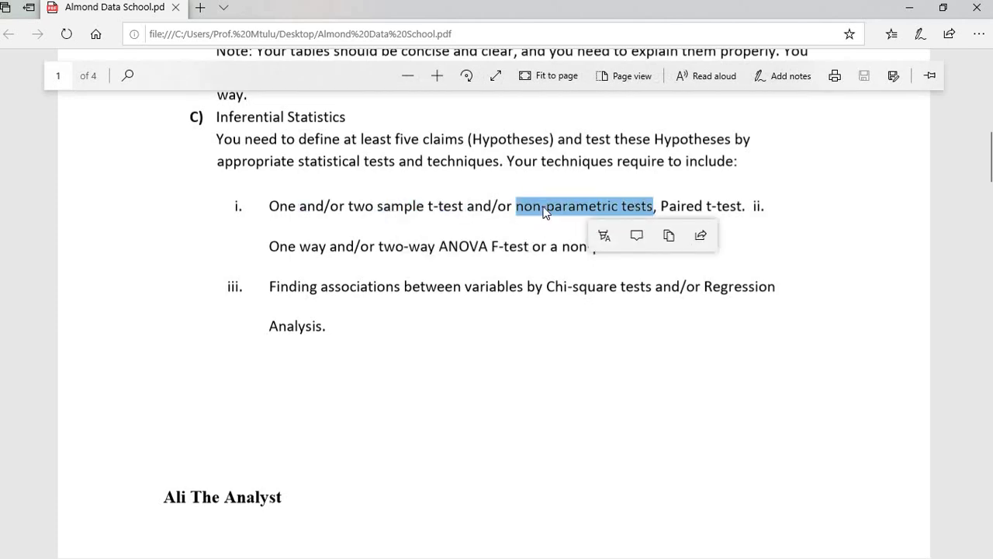
Step: Highlight "Chi-square tests" in item iii of part C on finding associations between variables
click(447, 287)
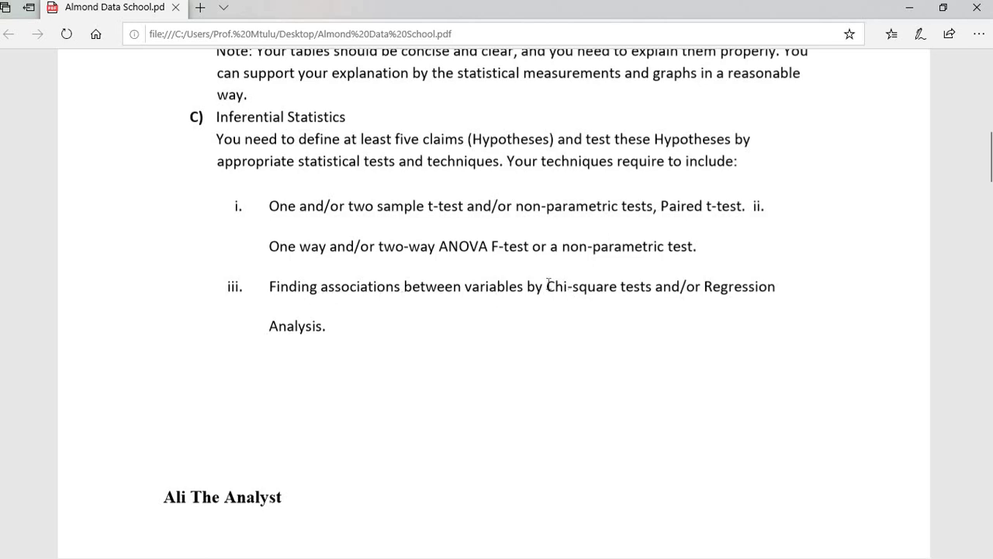
drag(545, 287, 637, 287)
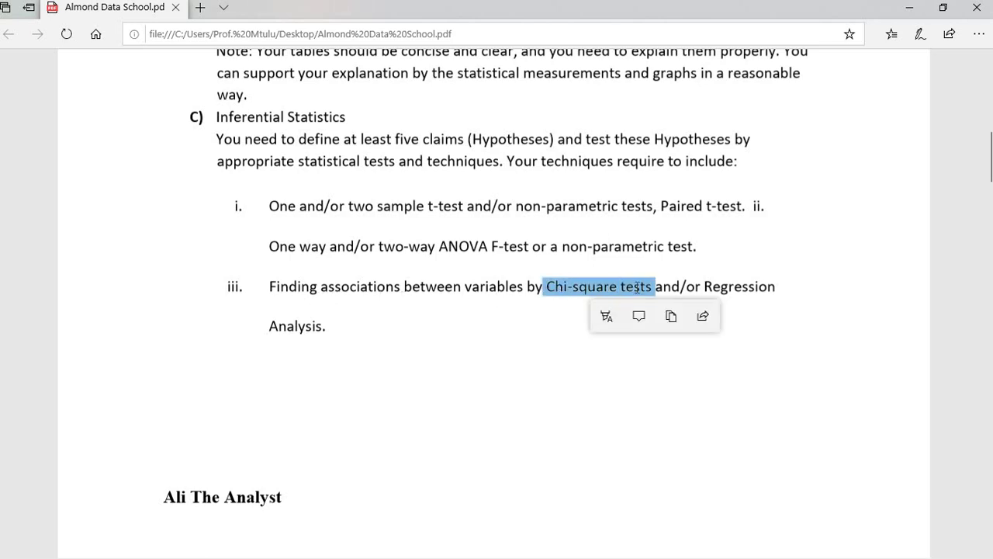
click(737, 297)
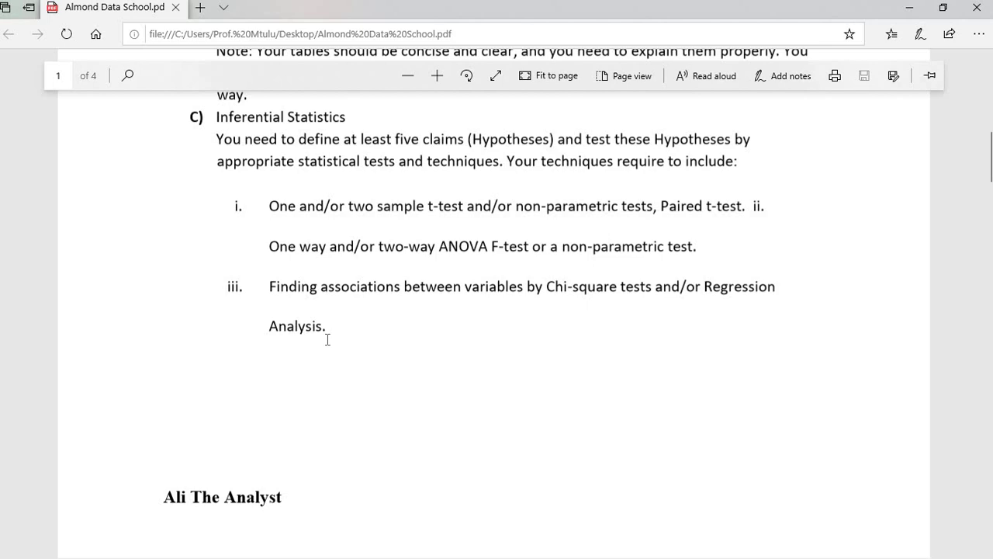
Step: Examine Table 1 Characteristic Variables on page 2 and highlight "Quantity" in the Quantity/ Labels/Levels heading
scroll(328, 339, down, 1)
scroll(327, 339, down, 5)
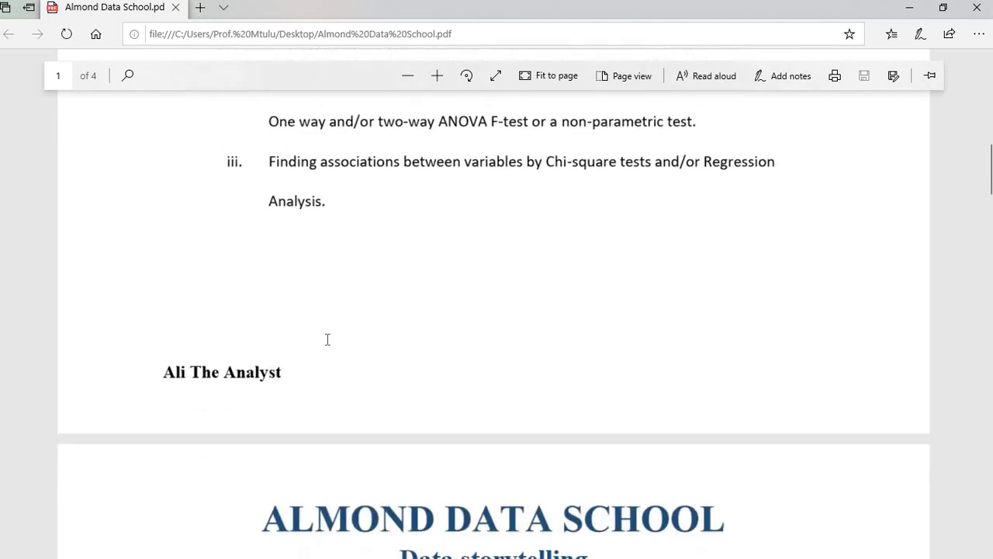
scroll(326, 344, down, 1)
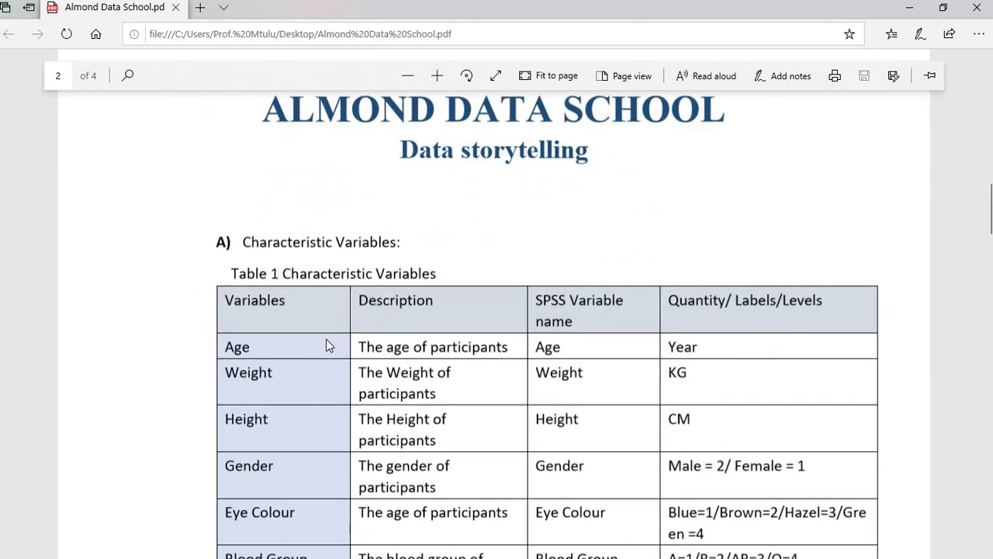
scroll(326, 339, down, 1)
scroll(326, 339, up, 2)
scroll(326, 339, down, 1)
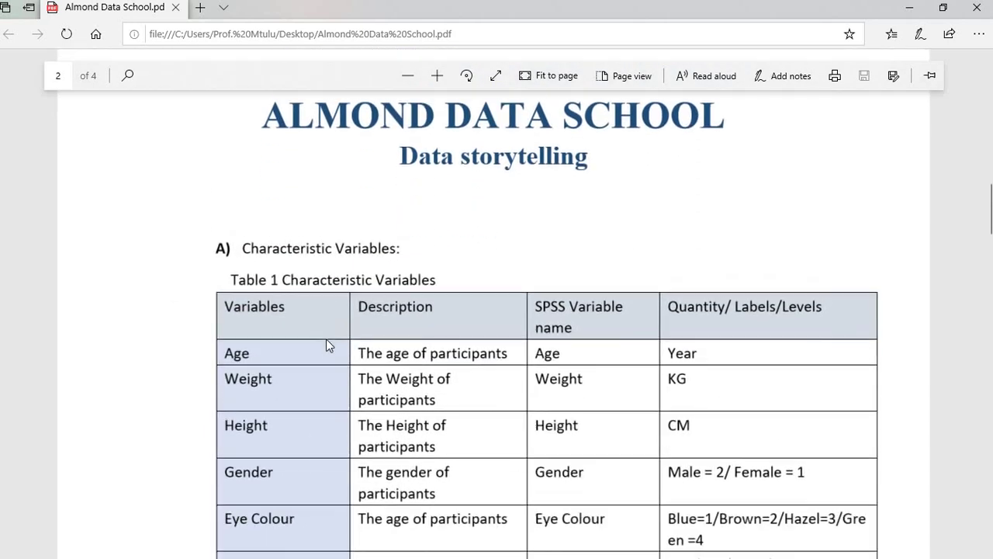
scroll(326, 346, down, 1)
scroll(326, 345, up, 2)
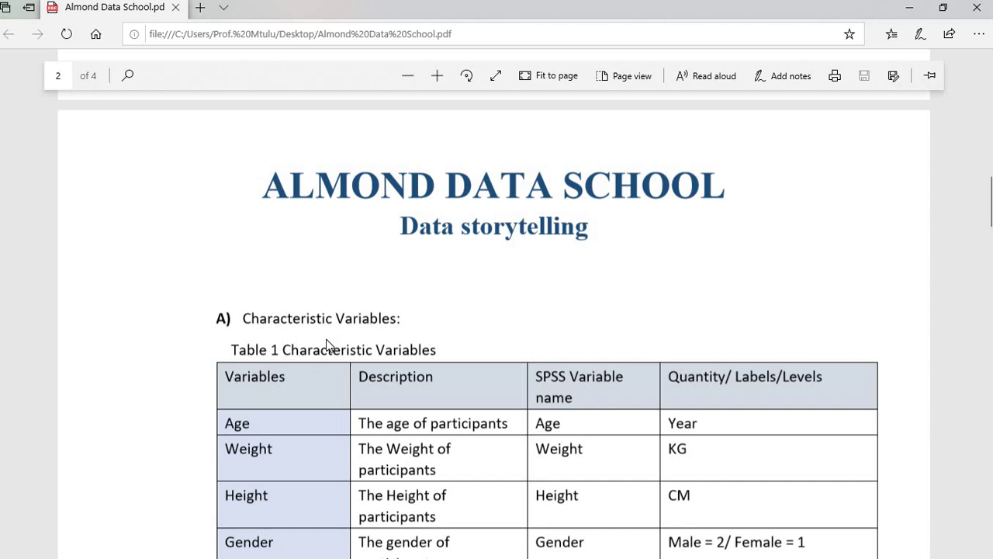
scroll(327, 345, down, 2)
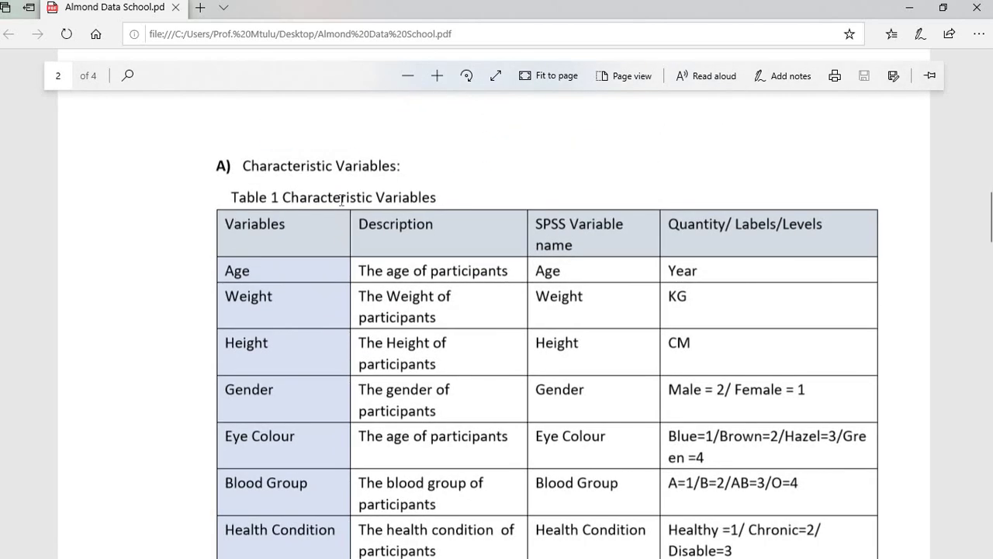
scroll(342, 225, down, 1)
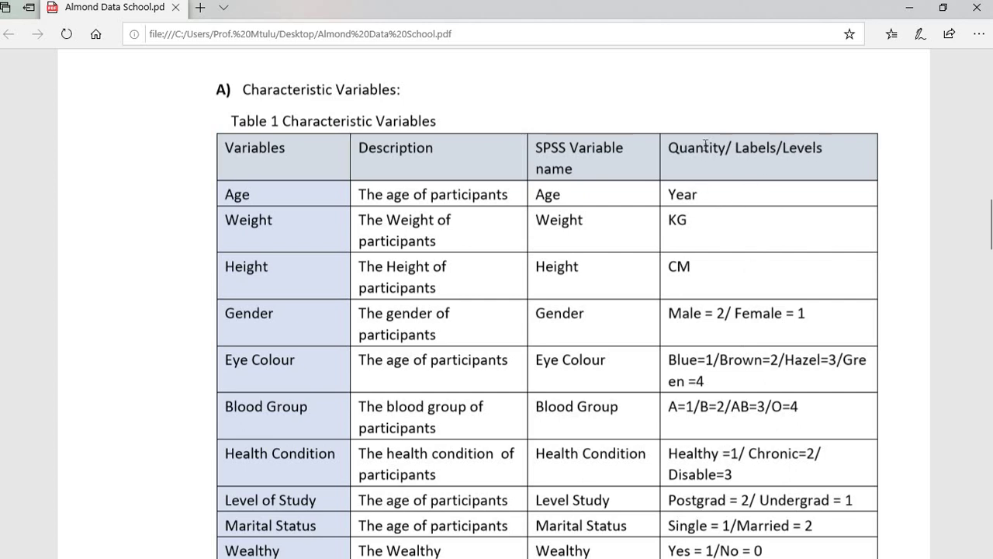
drag(669, 150, 711, 151)
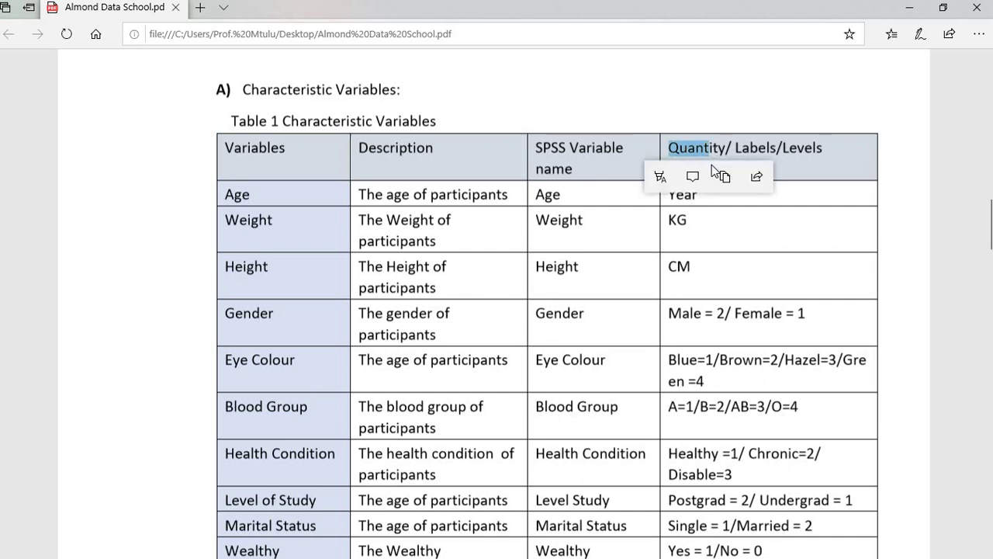
click(676, 194)
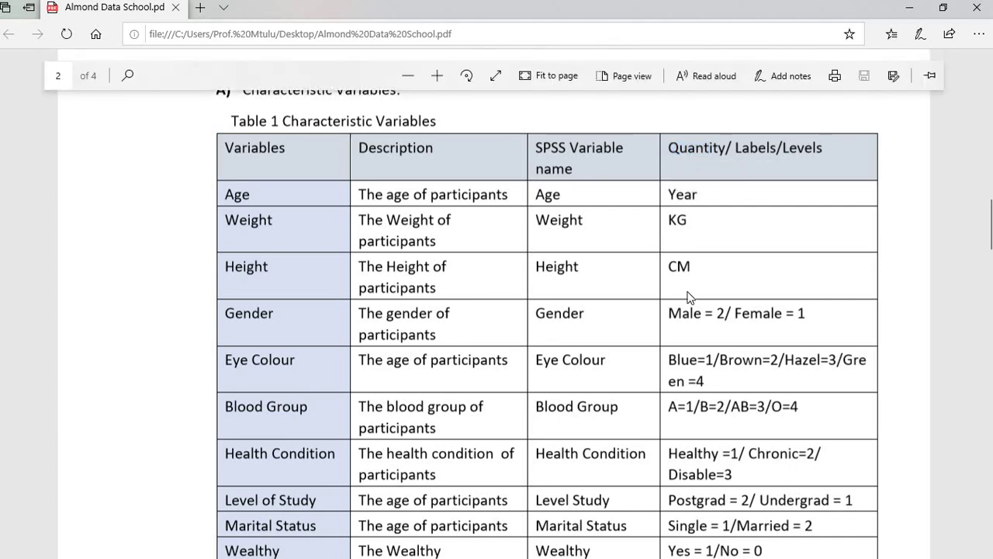
Step: Look over the coding levels in Table 1 and return to the dataset information and task list on page 1
scroll(687, 295, up, 1)
scroll(687, 295, down, 1)
scroll(619, 468, down, 1)
scroll(619, 469, up, 1)
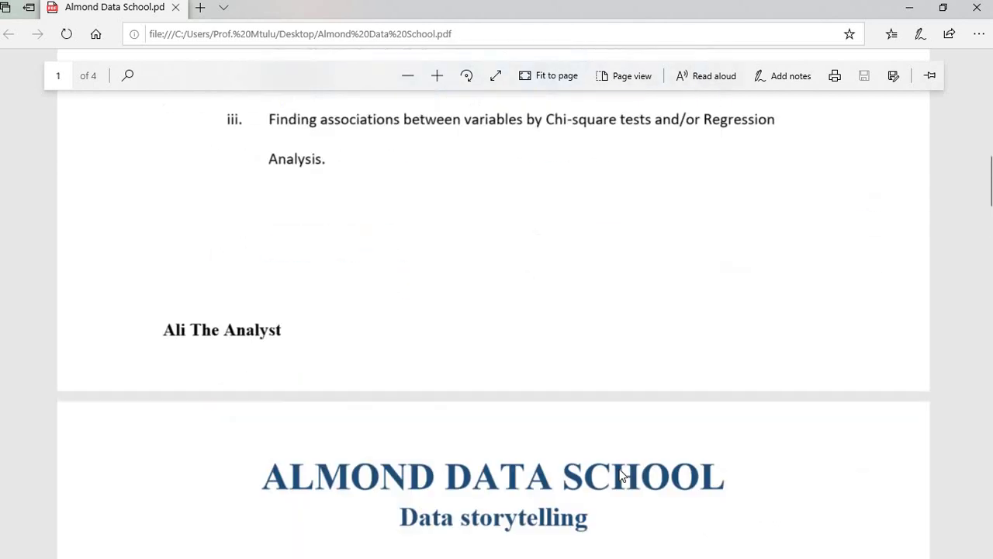
scroll(388, 481, up, 10)
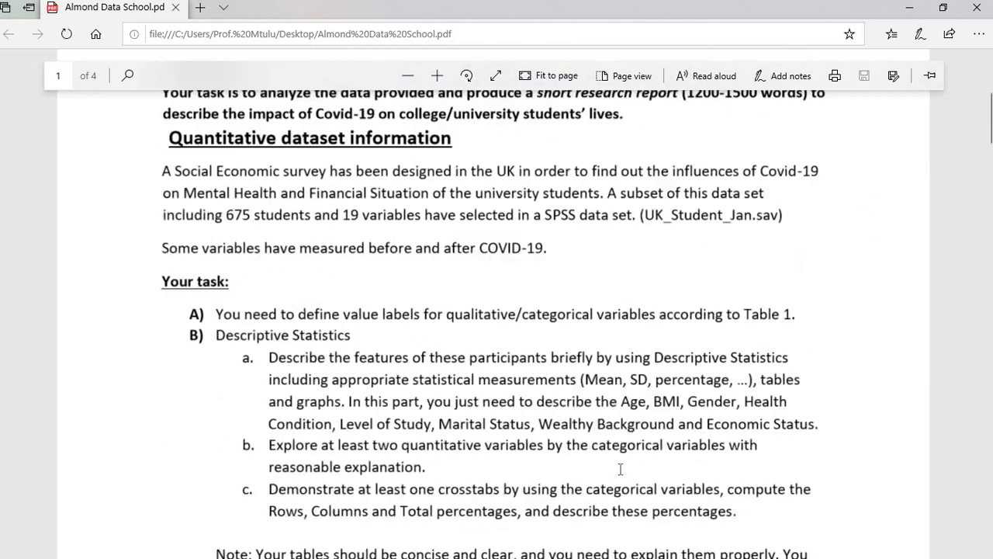
Step: Highlight "value labels" in task A on page 1 and look over Table 1 Characteristic Variables on page 2
scroll(381, 492, down, 2)
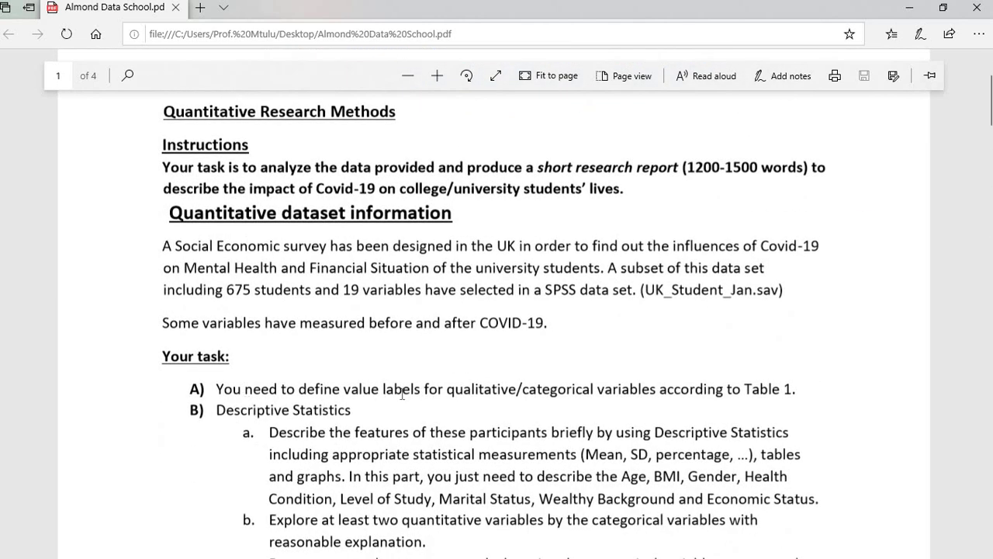
drag(354, 392, 423, 393)
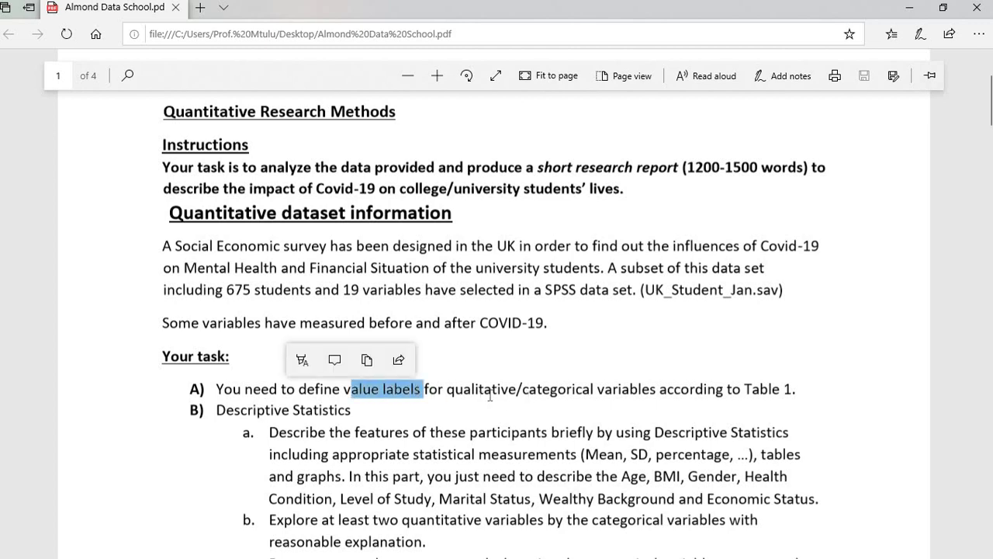
scroll(615, 393, down, 15)
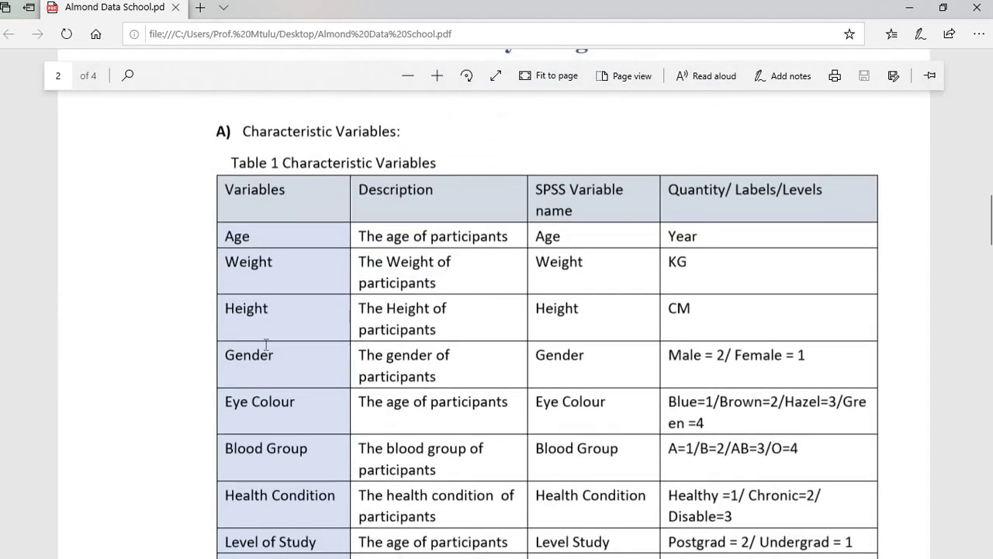
scroll(277, 313, down, 2)
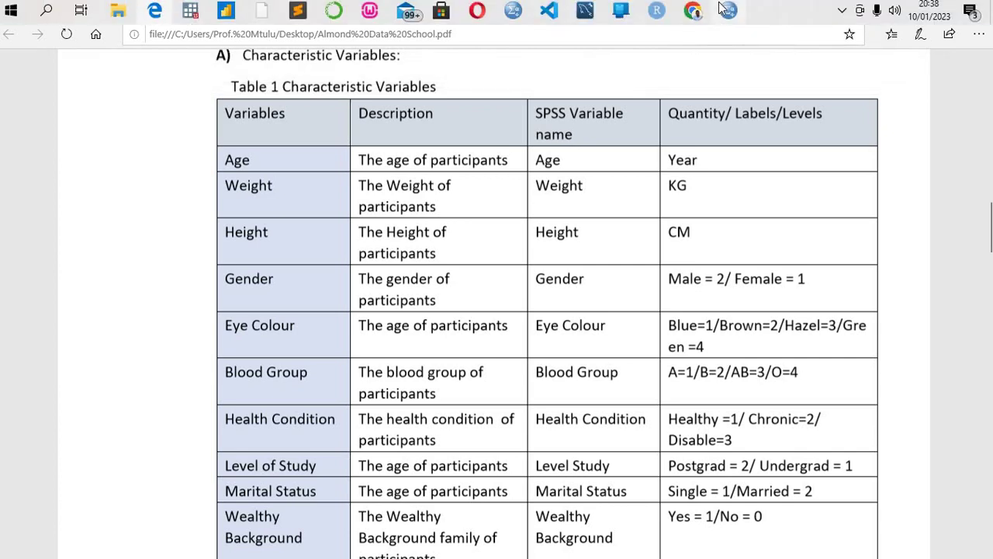
Step: Switch to the UK_Student_Jan.sav dataset in SPSS and inspect the variable definitions, selecting the Label cells of Age, Height and Weight
click(726, 10)
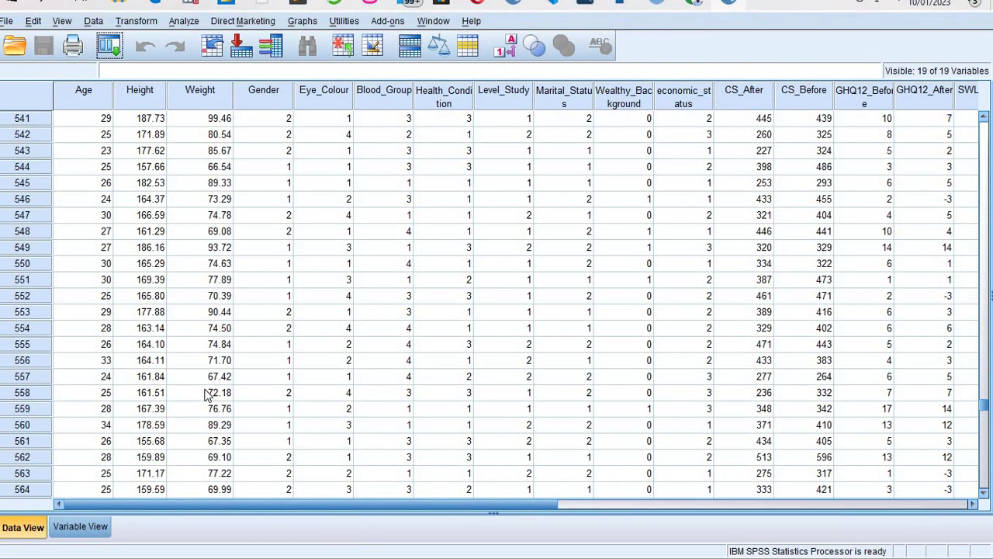
click(92, 528)
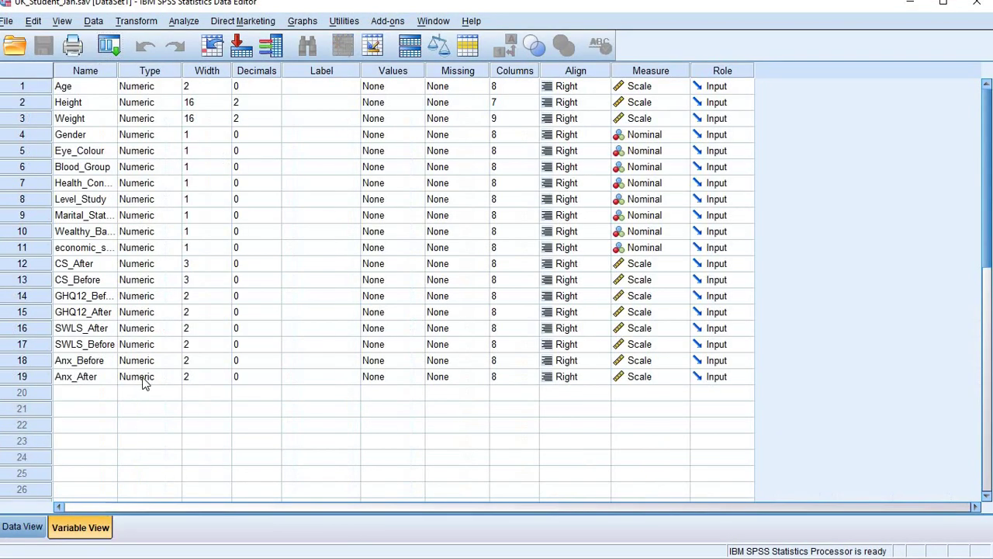
click(320, 73)
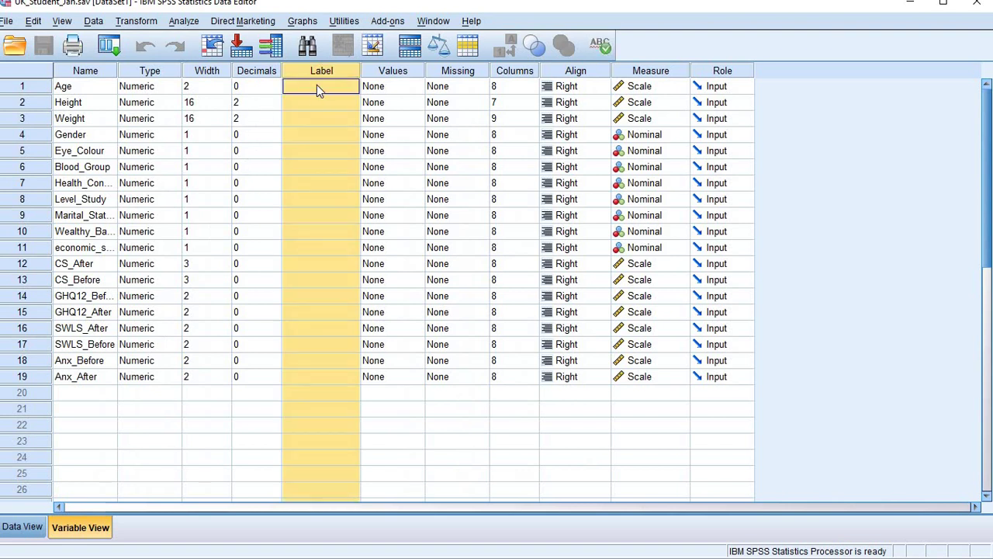
click(317, 86)
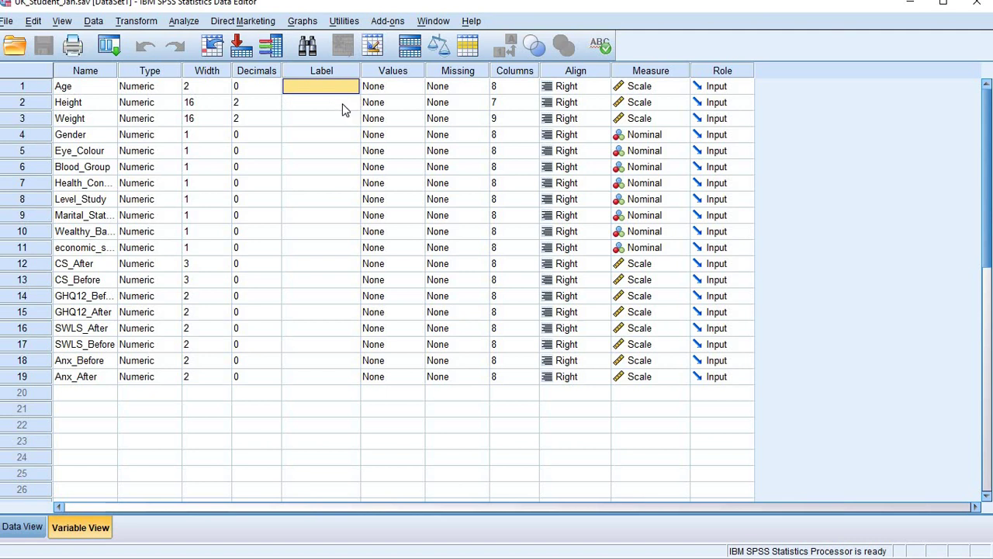
click(342, 103)
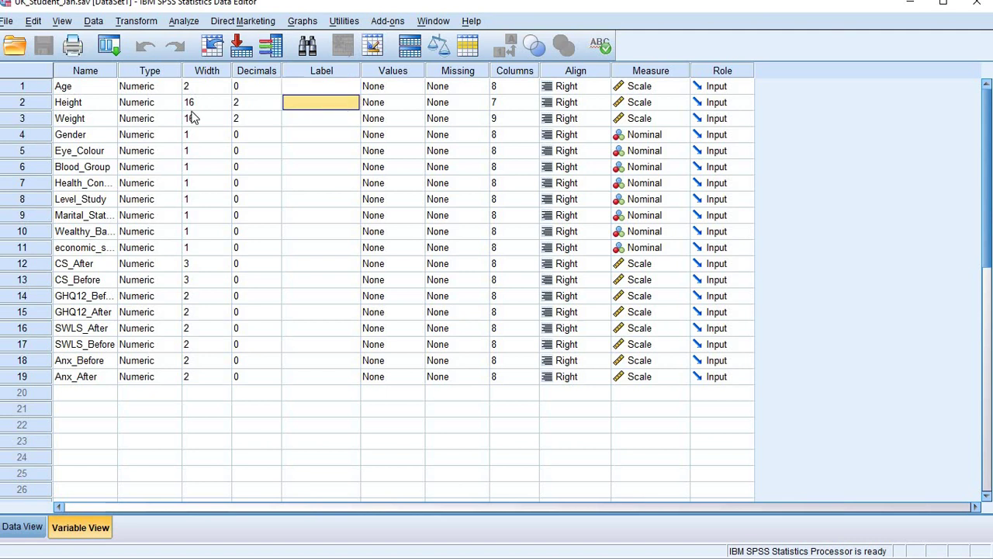
click(337, 121)
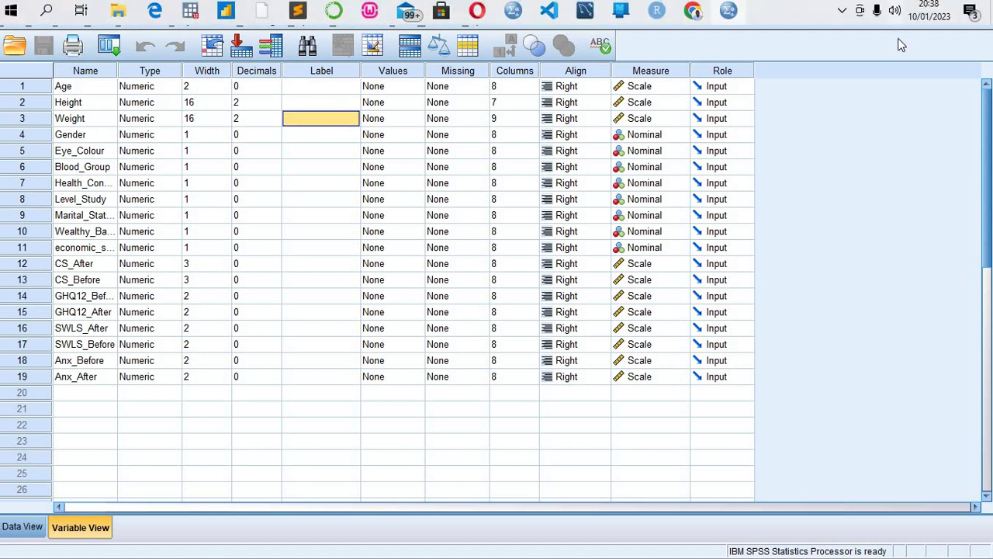
Step: Return to the assignment PDF and examine the Quantity/ Labels/Levels coding in Table 1 from Age through Economic status
click(910, 4)
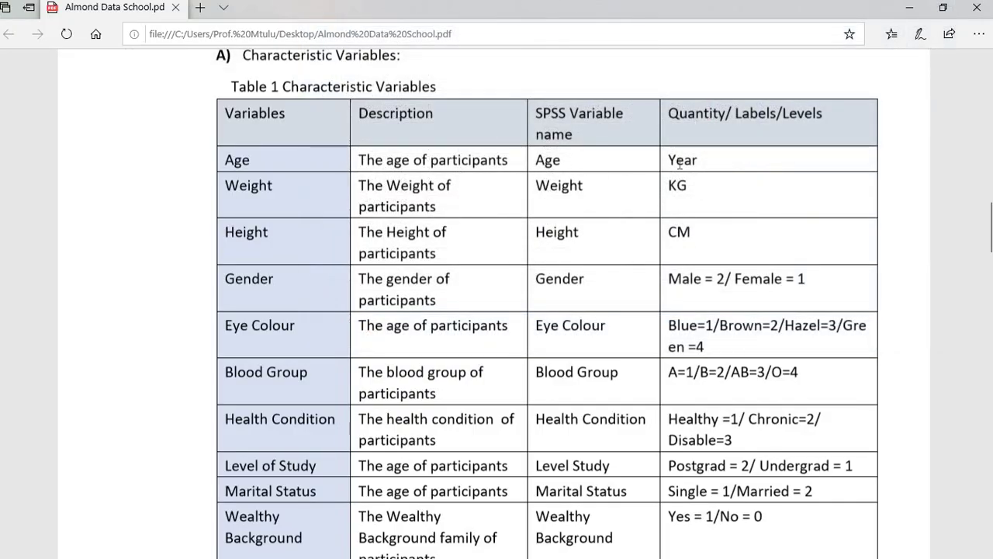
scroll(659, 163, down, 1)
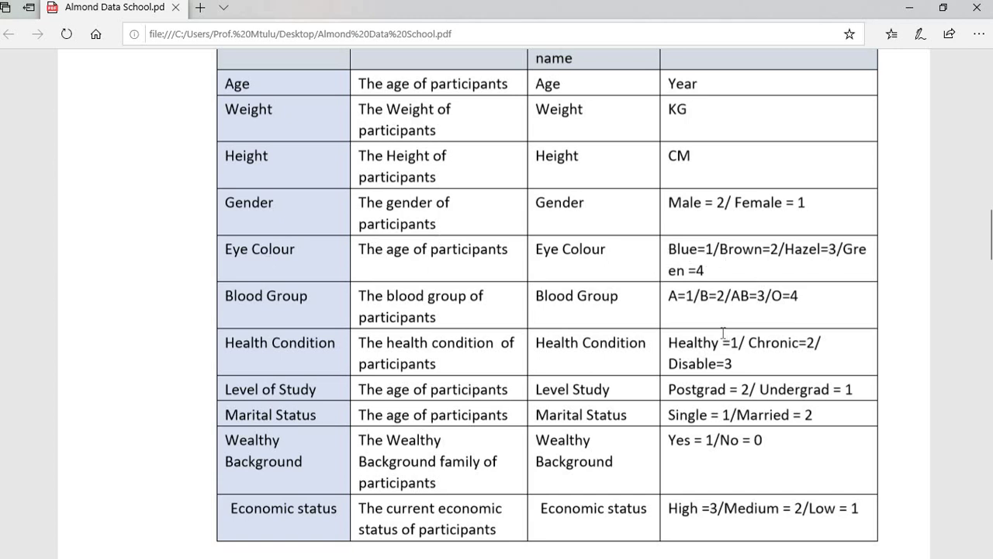
scroll(725, 334, down, 1)
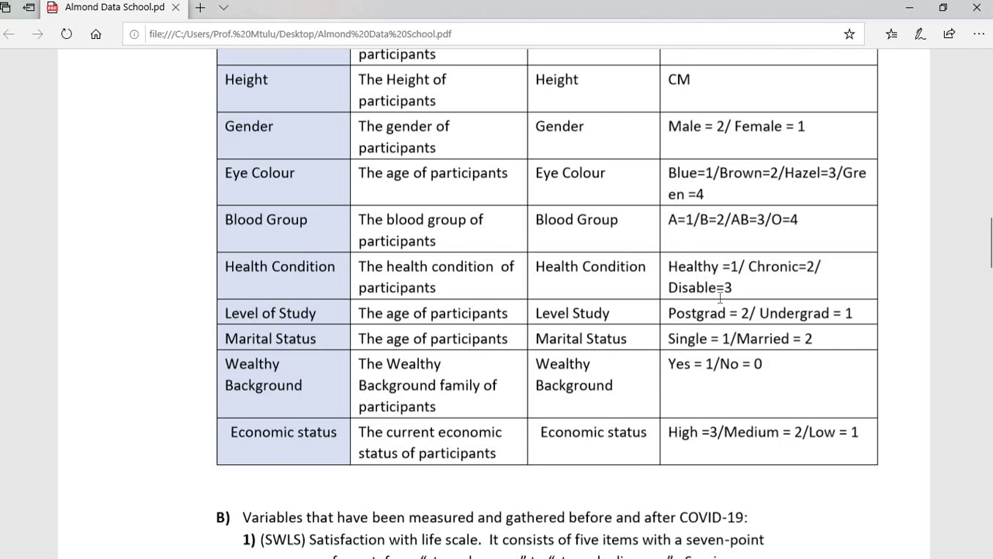
scroll(703, 318, up, 2)
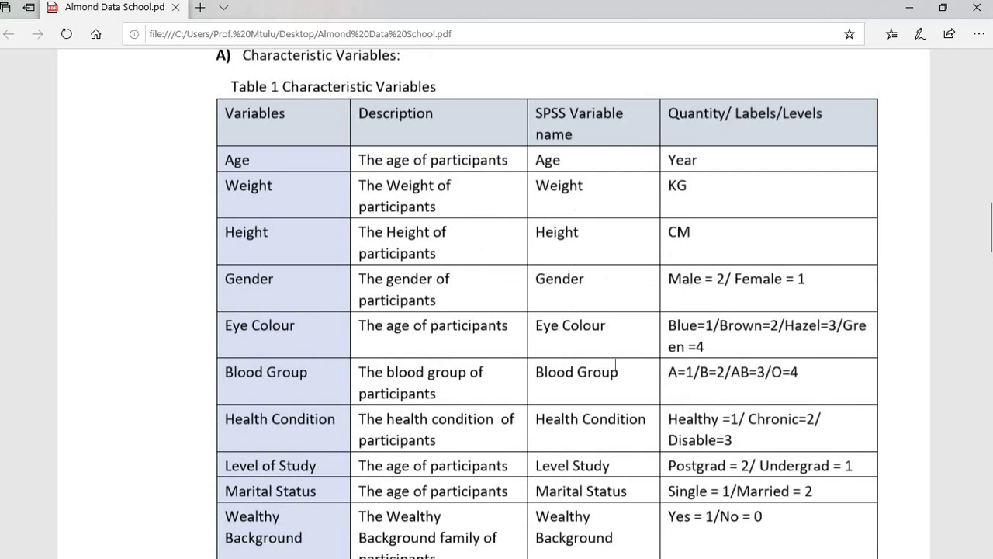
scroll(707, 242, down, 2)
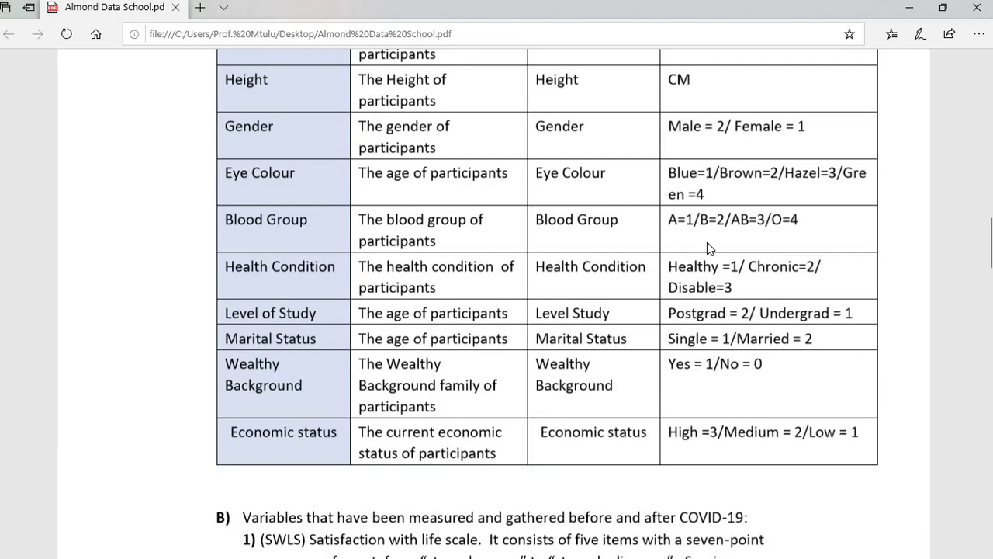
scroll(707, 242, up, 1)
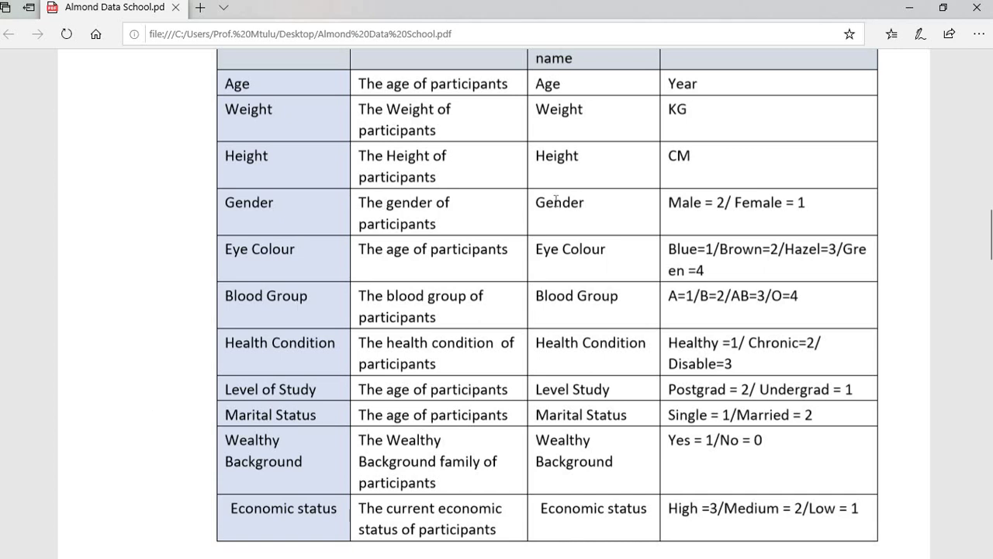
scroll(628, 285, up, 1)
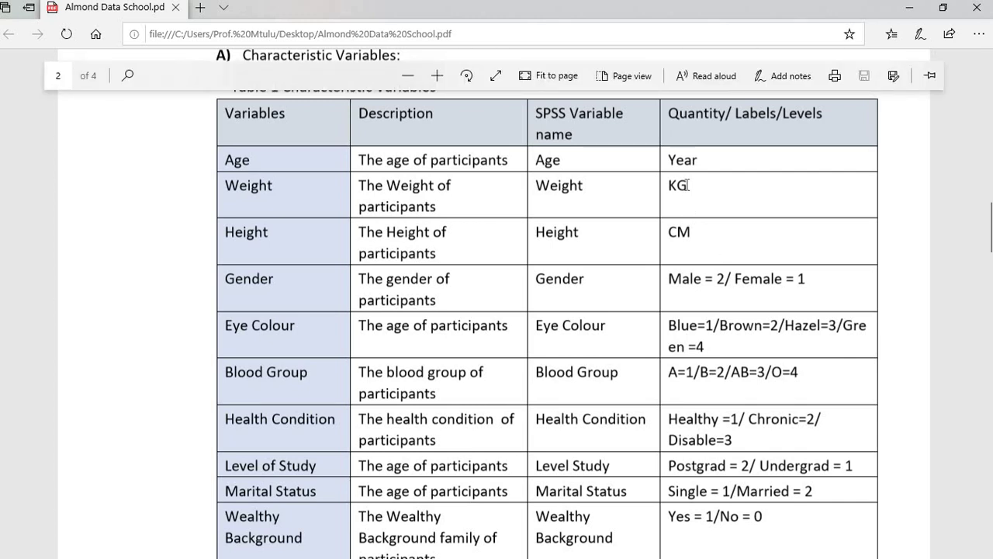
scroll(688, 185, down, 1)
scroll(688, 185, down, 1)
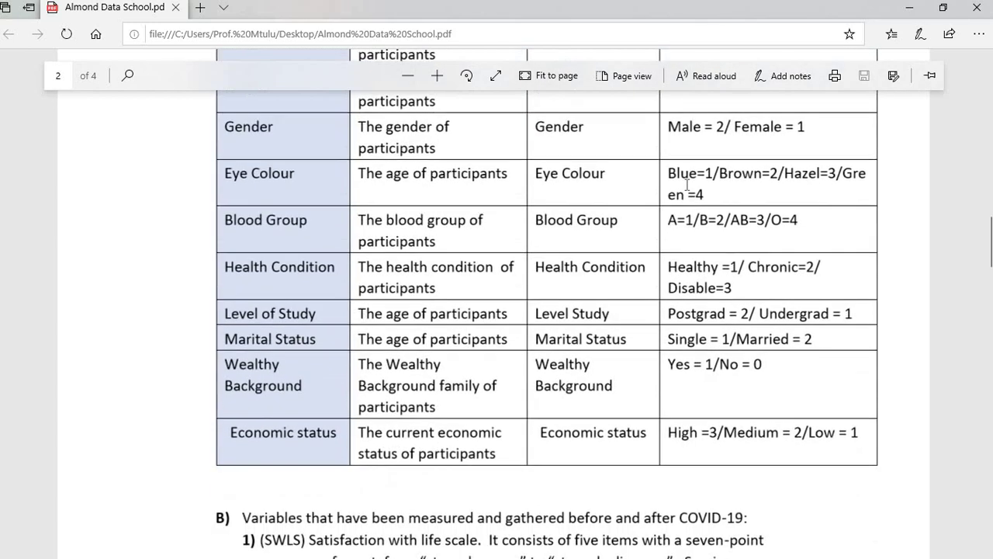
scroll(687, 185, down, 2)
scroll(687, 185, up, 2)
scroll(688, 184, down, 2)
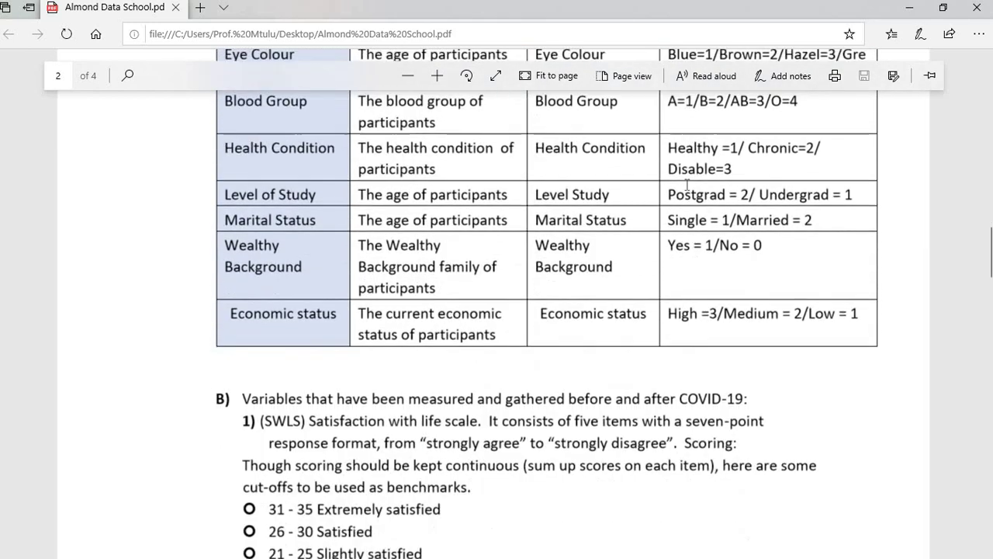
scroll(688, 184, up, 5)
scroll(688, 185, down, 1)
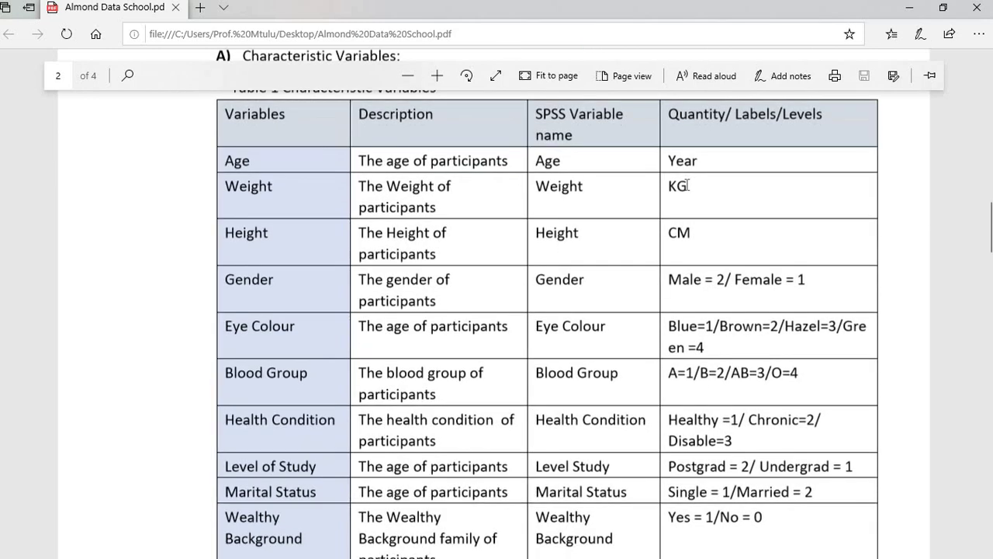
scroll(687, 185, down, 1)
scroll(687, 185, up, 1)
scroll(688, 185, down, 1)
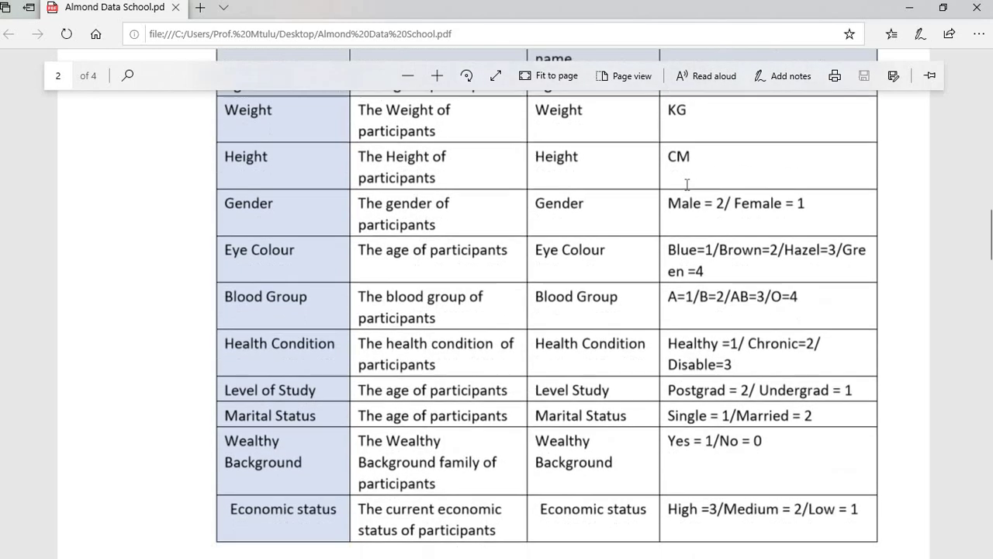
scroll(688, 185, up, 1)
Step: Examine the SWLS description in section B on page 2, highlighting "Satisfaction with life scale" and "strongly agree"
scroll(687, 185, down, 5)
scroll(661, 206, down, 1)
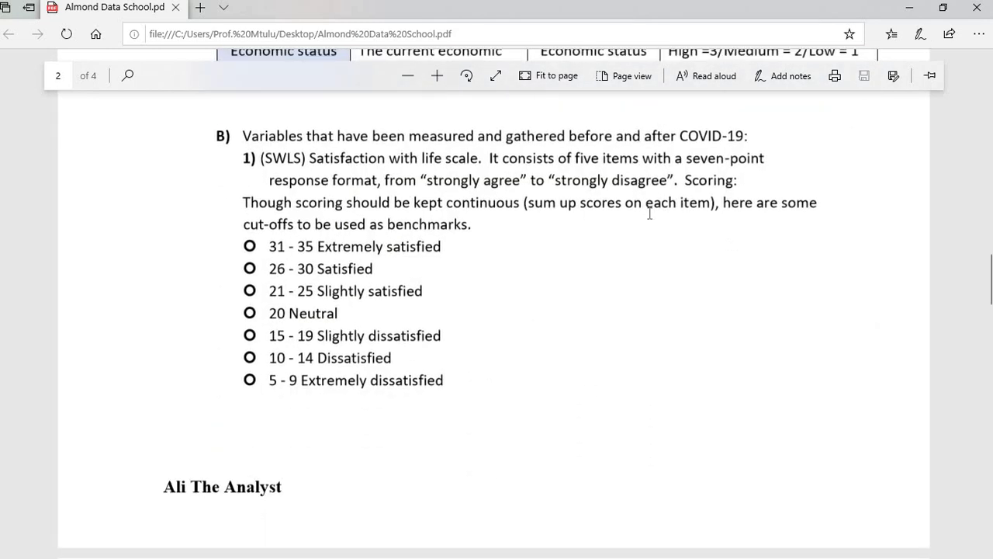
scroll(649, 215, up, 1)
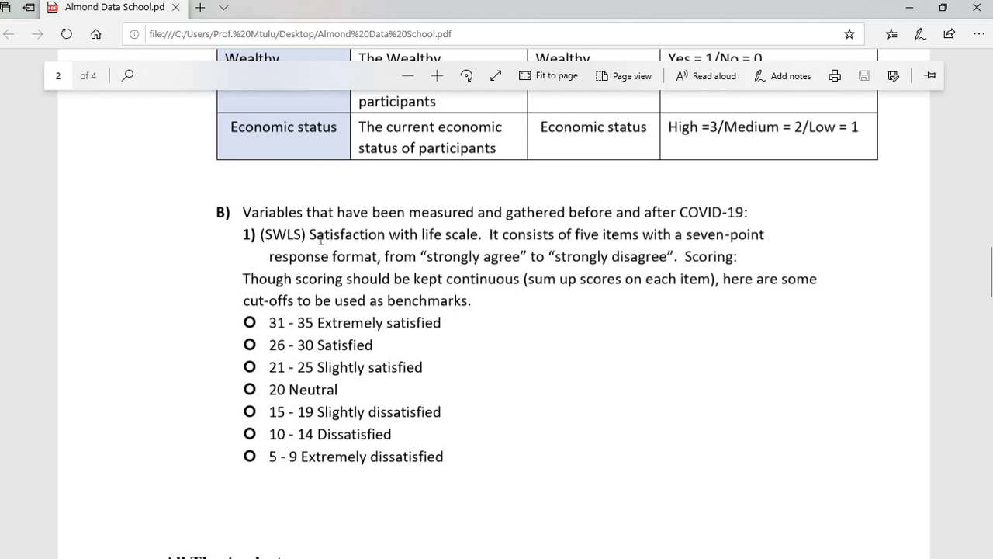
drag(308, 235, 466, 235)
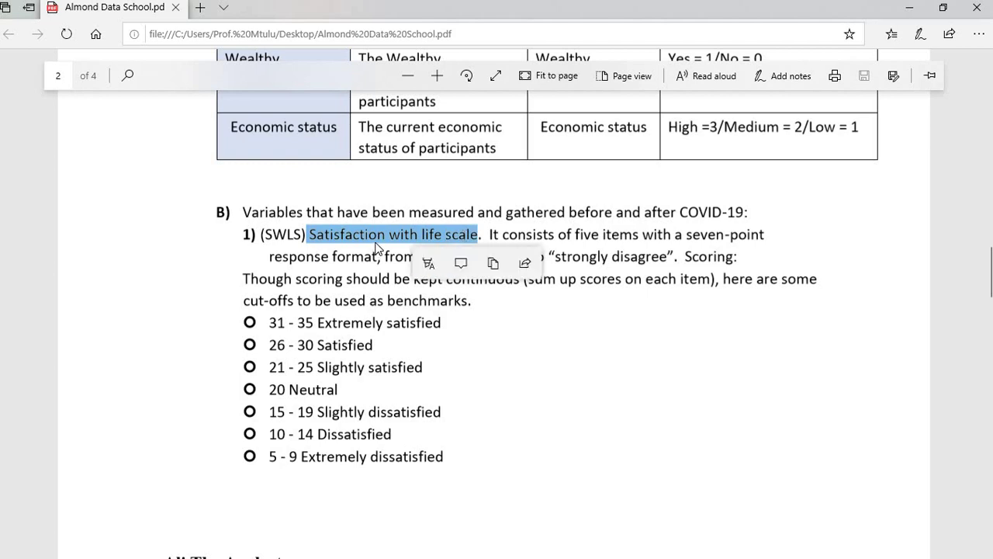
click(541, 240)
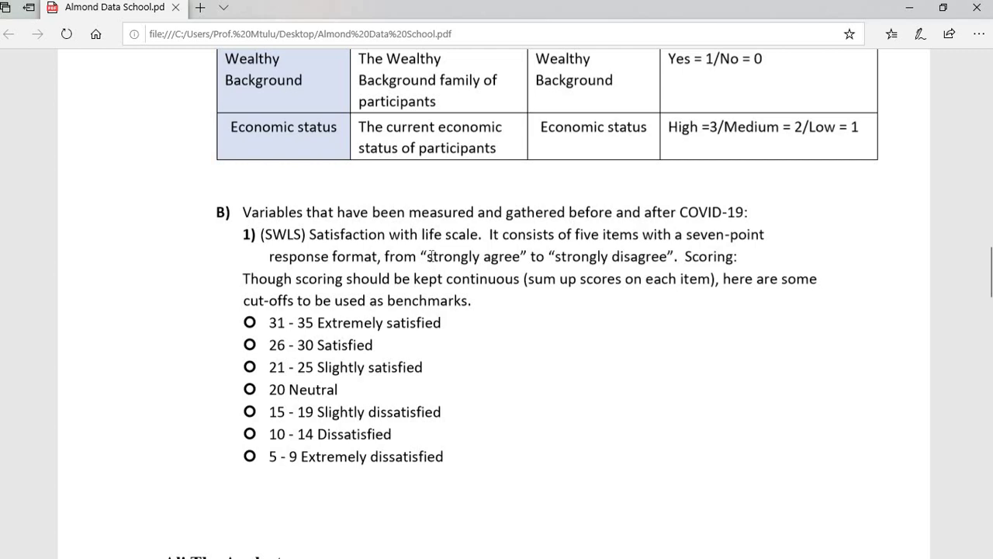
drag(428, 256, 533, 253)
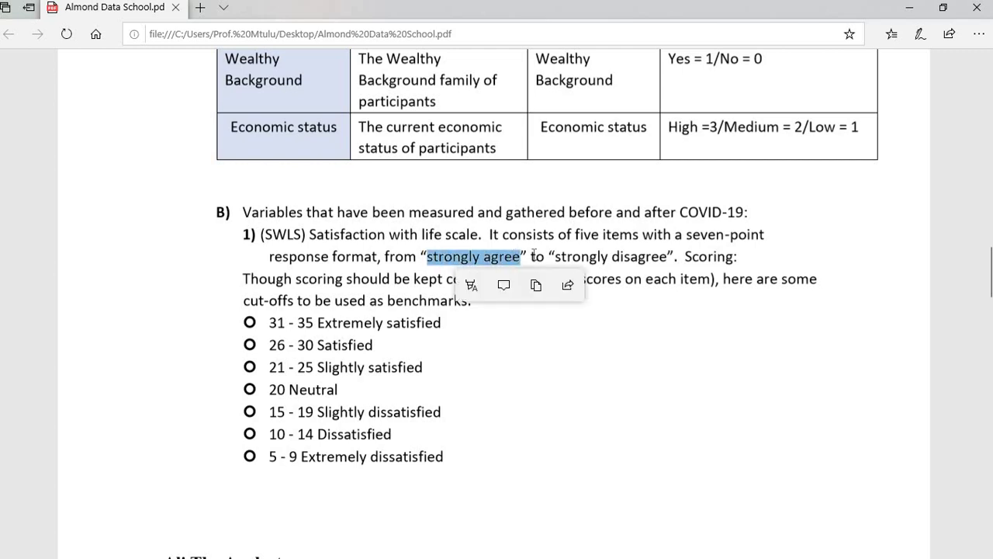
click(585, 253)
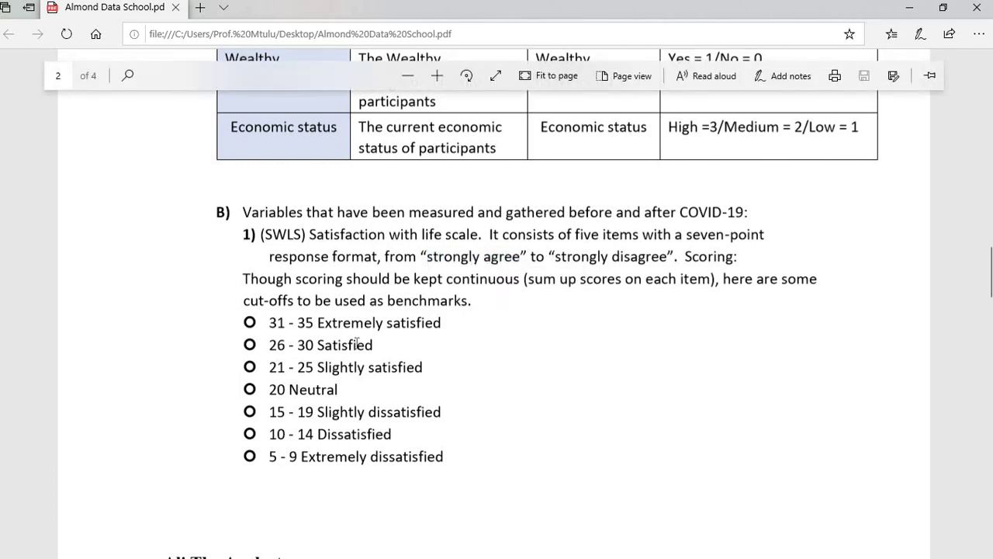
Step: Highlight "SWLS before COVID-19" and "SWLS after COVID-19" in the SWLS variables table on page 3
scroll(357, 345, down, 1)
scroll(356, 342, down, 6)
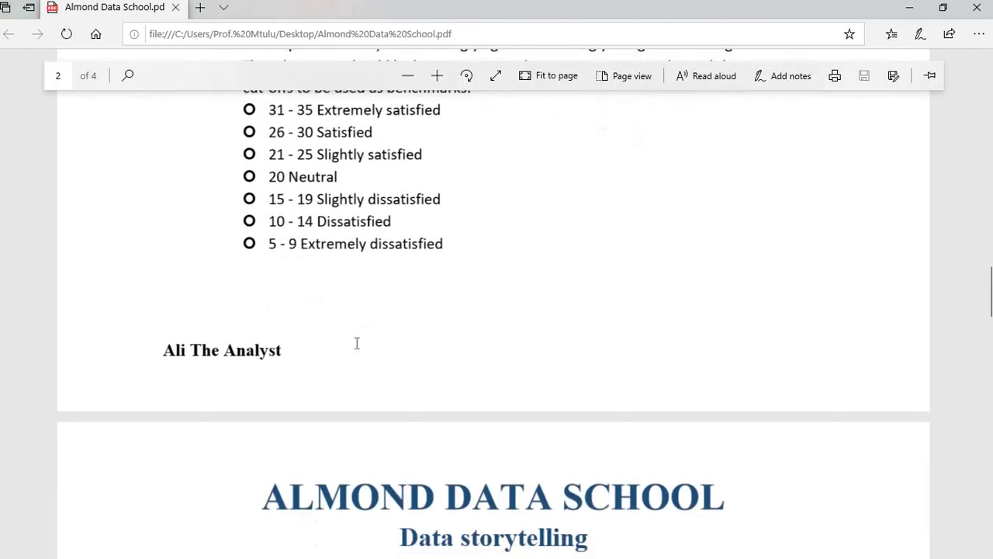
scroll(361, 342, down, 1)
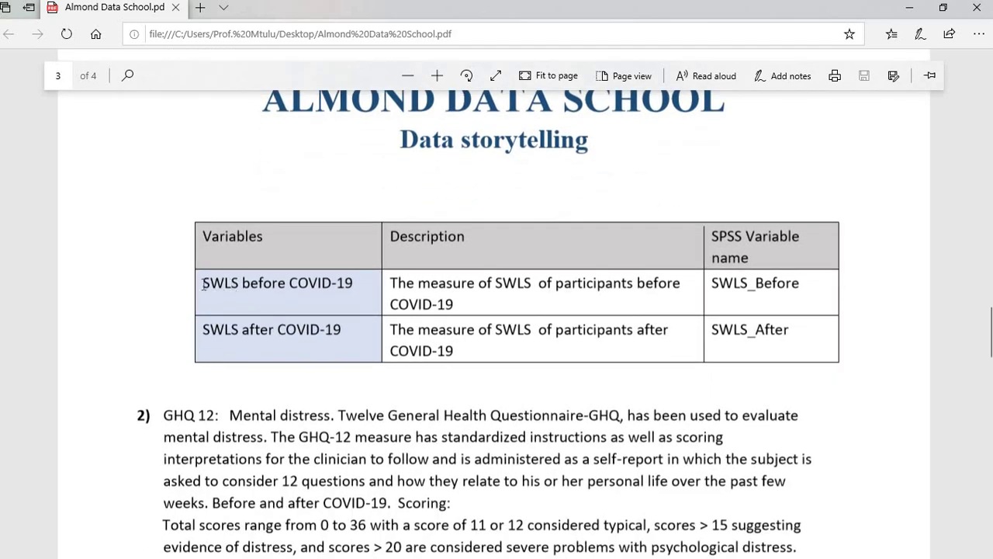
drag(204, 283, 348, 286)
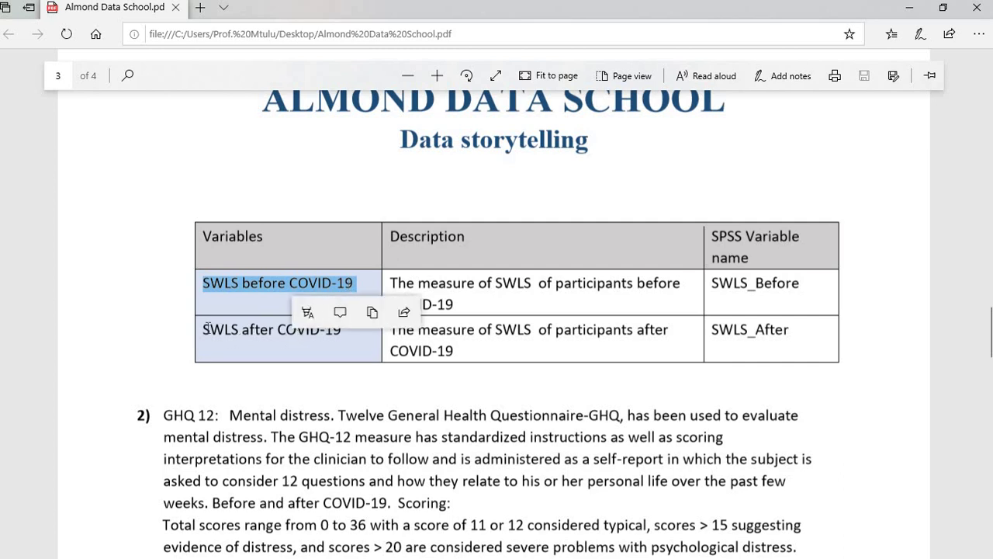
drag(204, 329, 313, 328)
Step: Examine the GHQ 12 item and its variables table on page 3, highlighting "Mental distress" and "GHQ12 before COVID"
scroll(251, 314, down, 3)
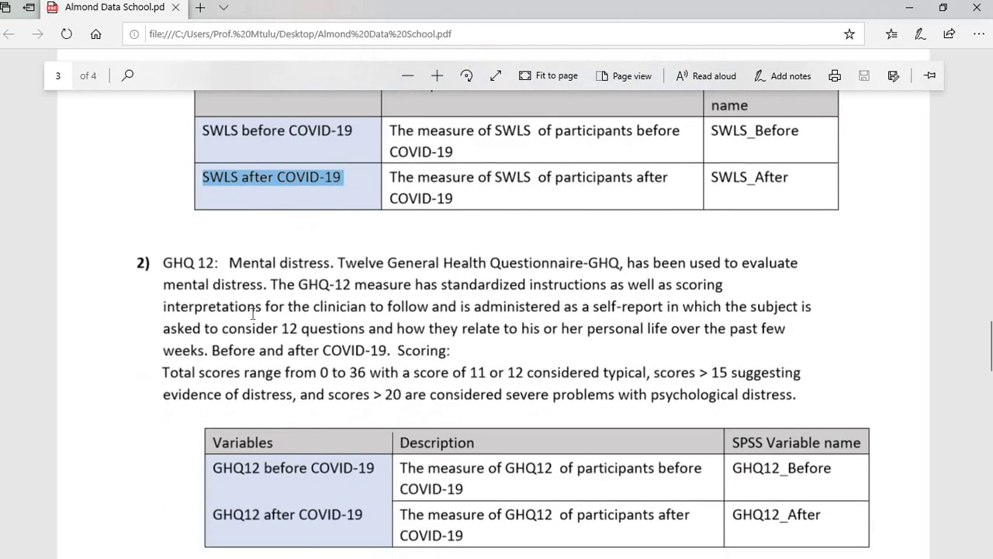
scroll(253, 314, down, 2)
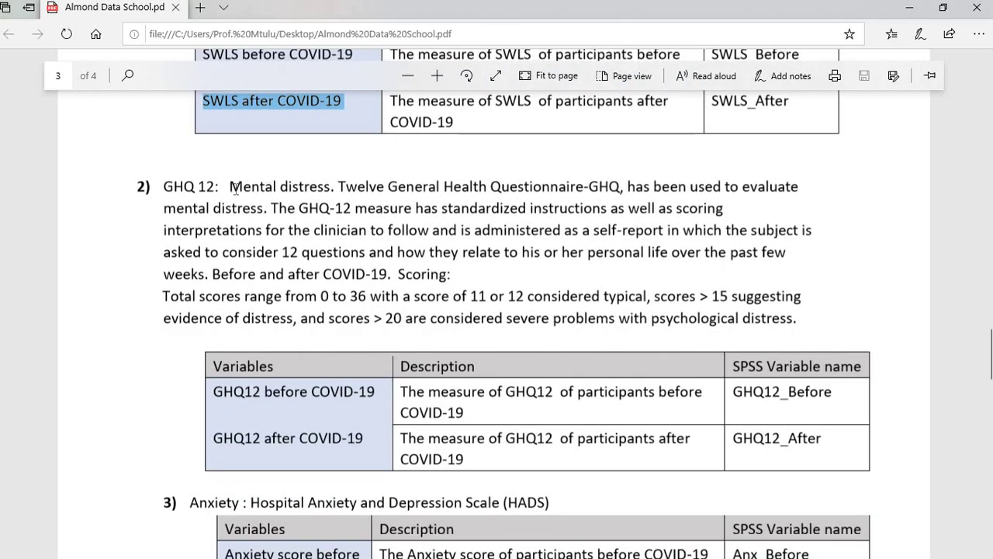
drag(230, 187, 330, 187)
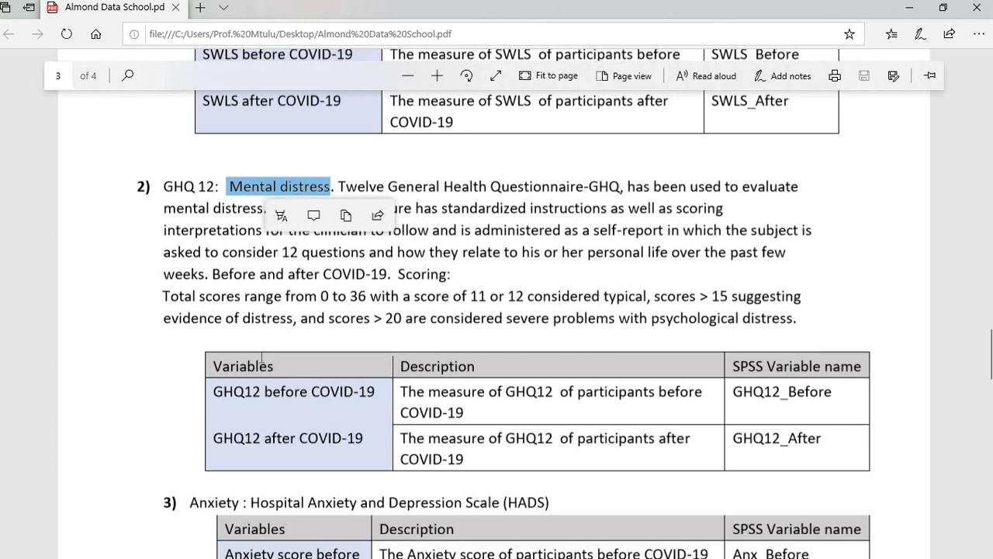
drag(214, 392, 375, 392)
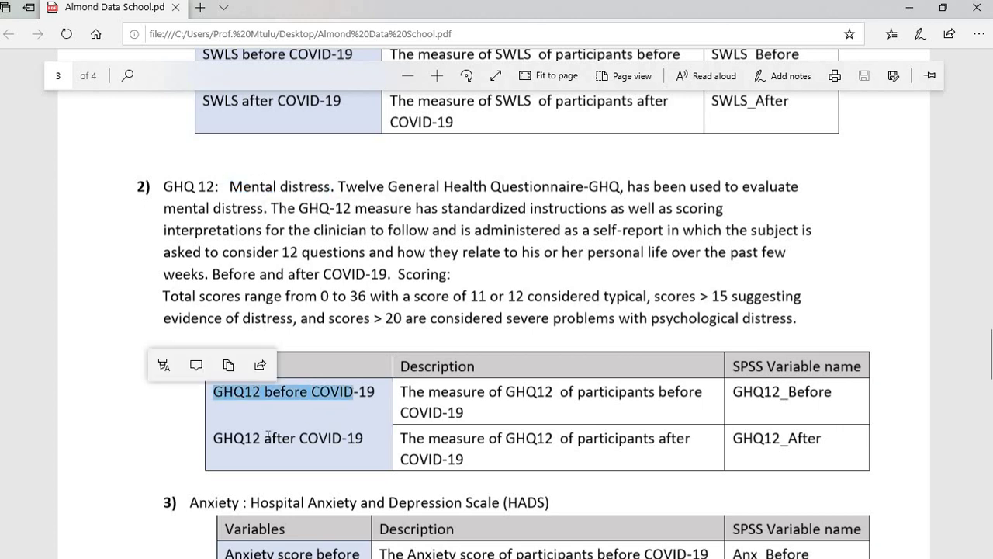
click(256, 453)
scroll(259, 450, down, 2)
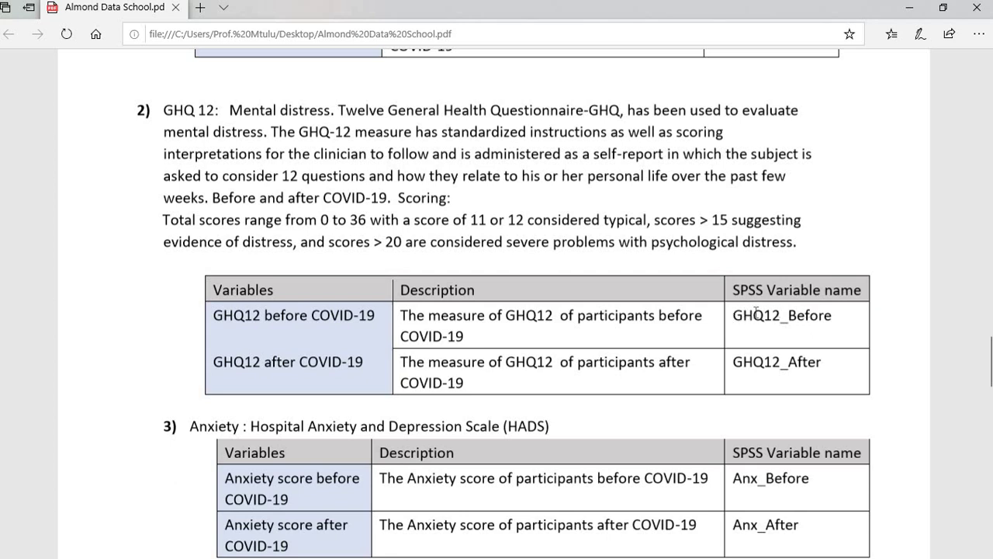
Step: Examine the Anxiety (HADS) and CS credit score items with their before/after COVID-19 variables tables on page 3
scroll(755, 313, down, 2)
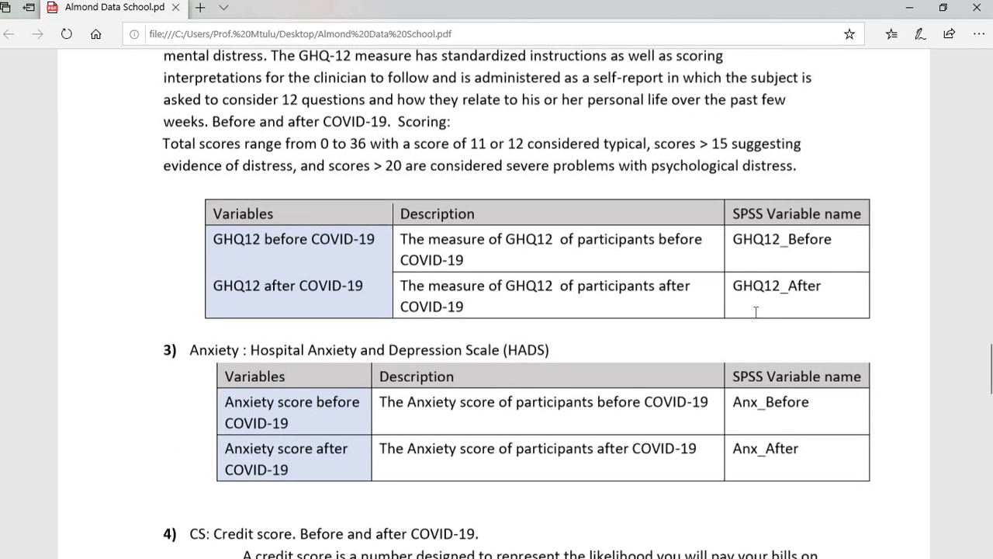
scroll(756, 313, down, 1)
scroll(755, 313, down, 3)
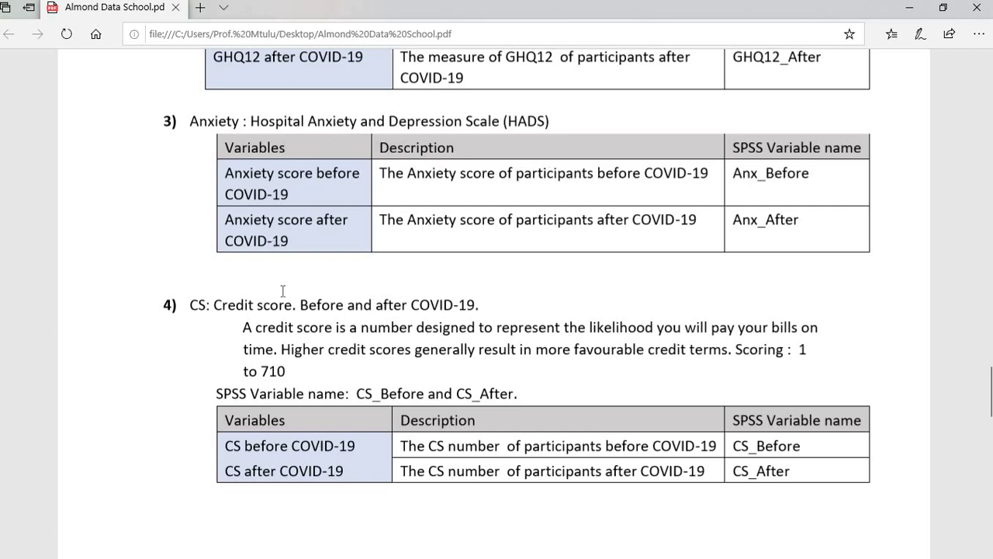
scroll(273, 310, down, 1)
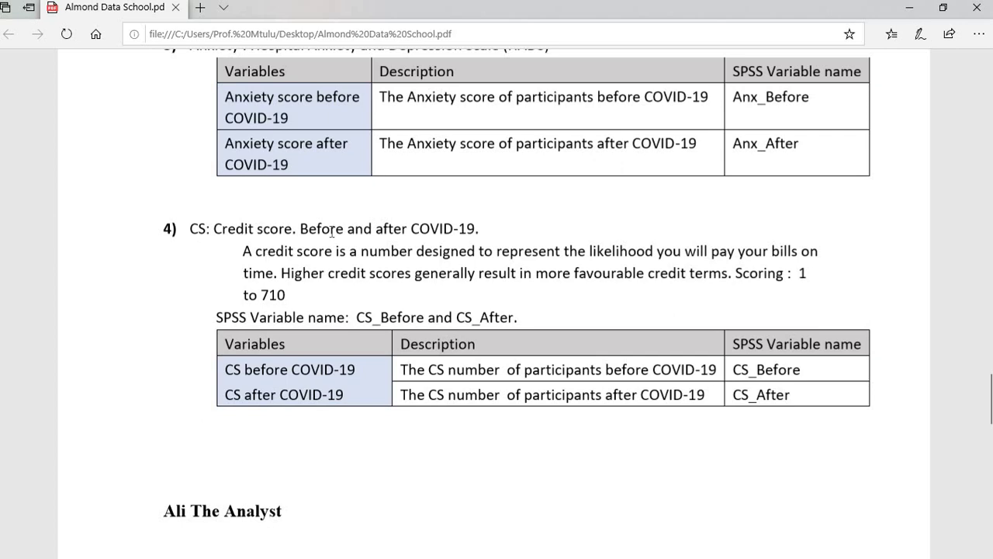
Step: Examine section c, "Quantitative and Qualitative data sets", on page 4, highlighting "Qualitative data sets" in its heading
scroll(357, 263, down, 5)
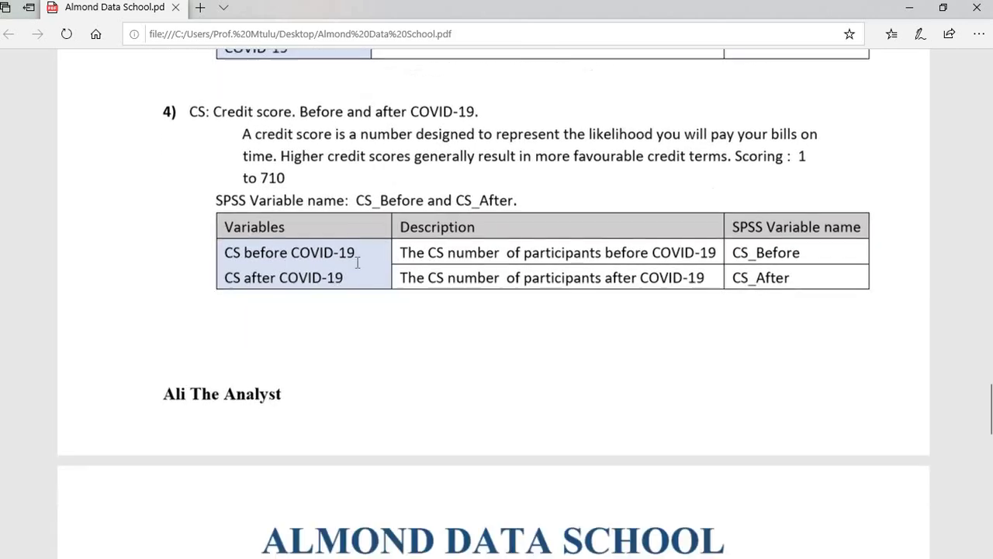
scroll(359, 267, down, 2)
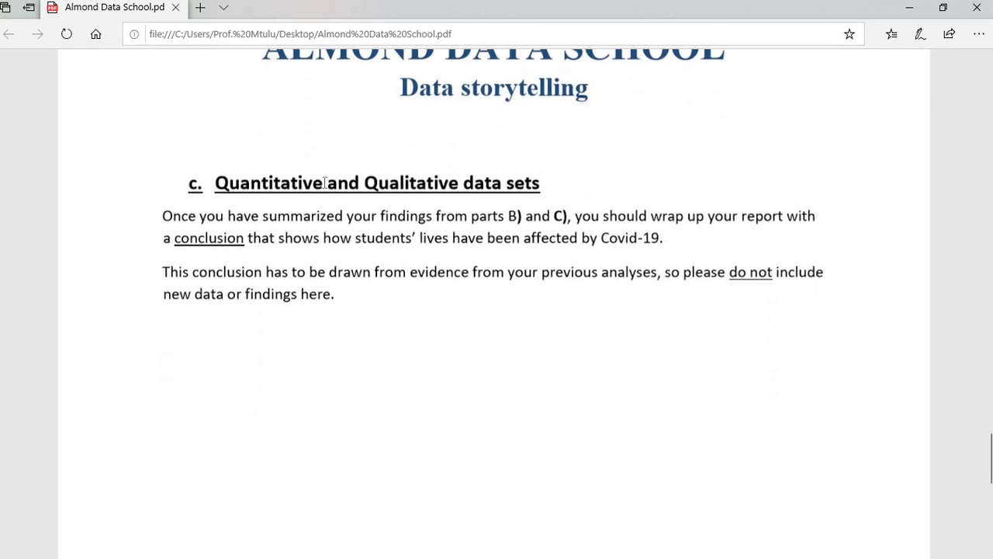
drag(362, 183, 545, 185)
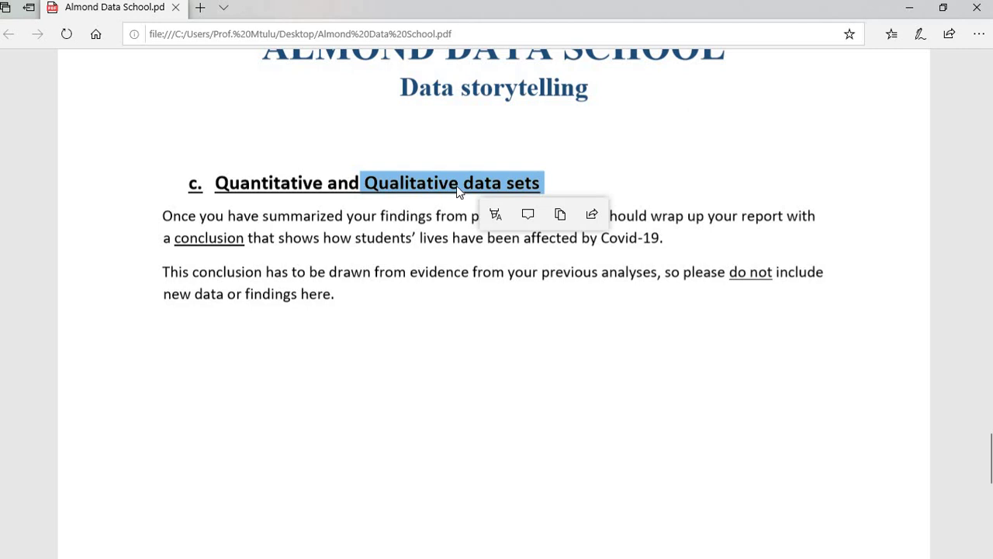
click(397, 185)
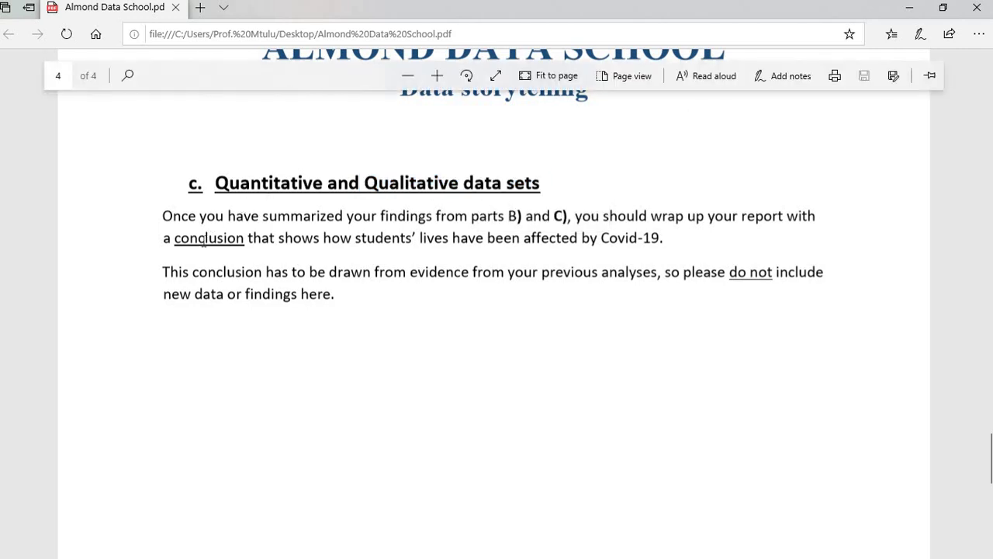
scroll(248, 217, down, 1)
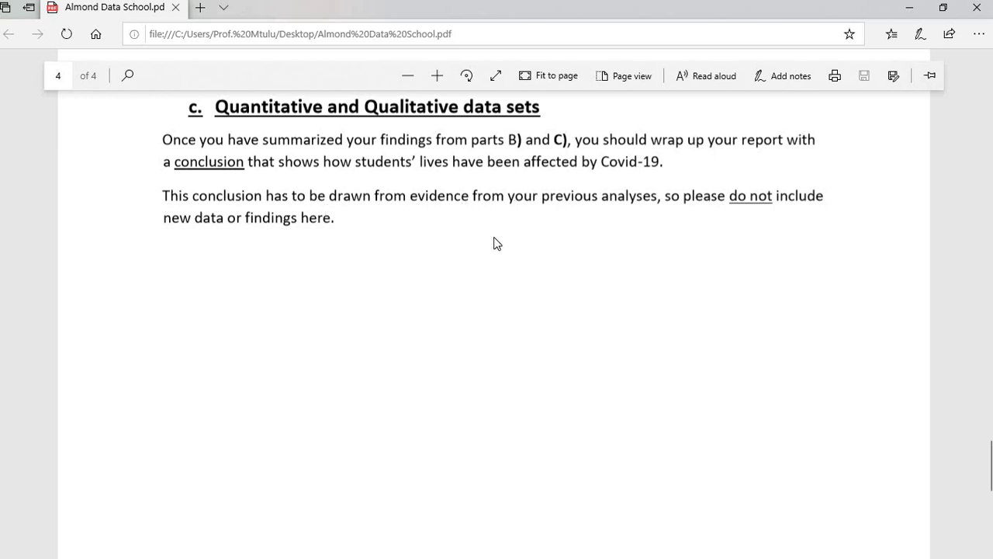
Step: Return to "Your task" on page 1, review parts A to C, and highlight the task A instruction on defining value labels
scroll(496, 243, up, 15)
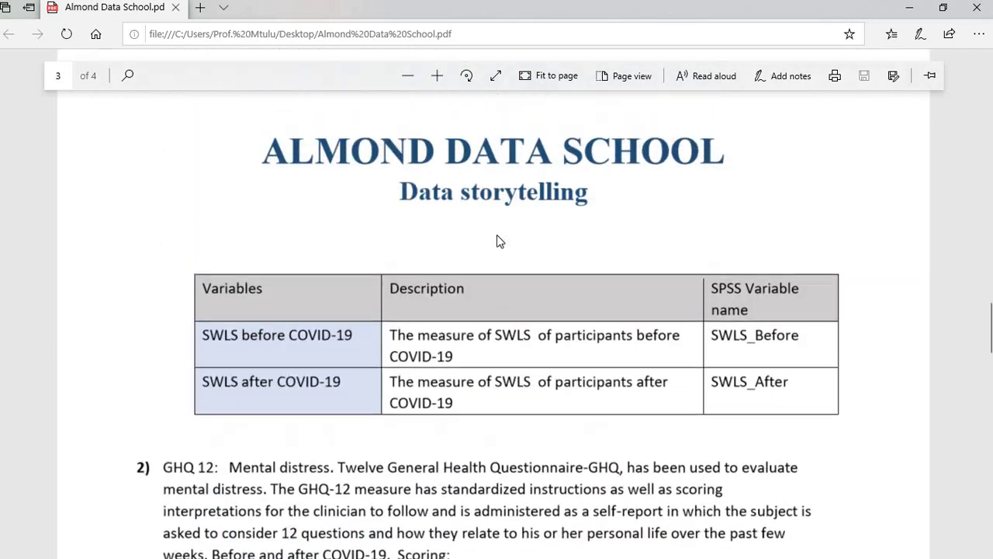
scroll(498, 242, up, 15)
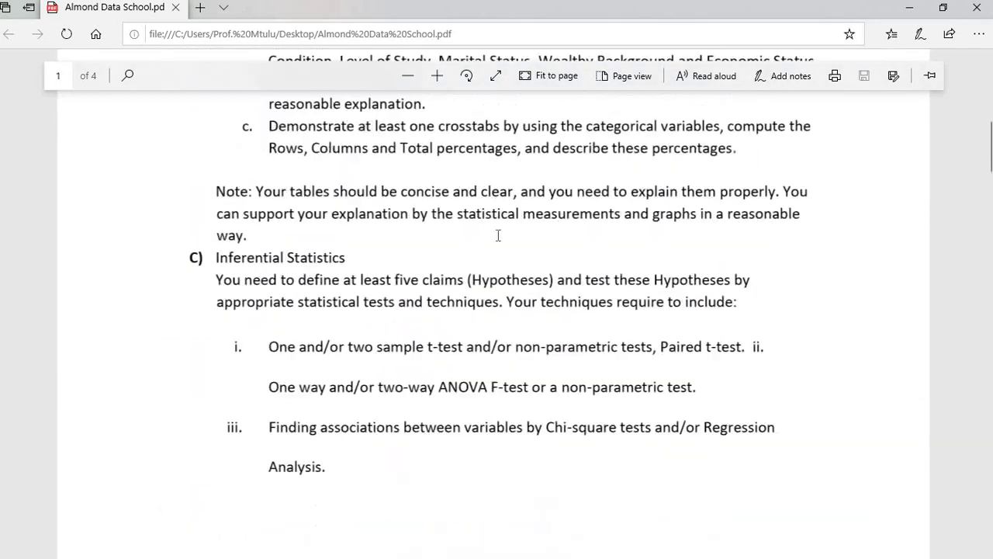
scroll(465, 245, up, 4)
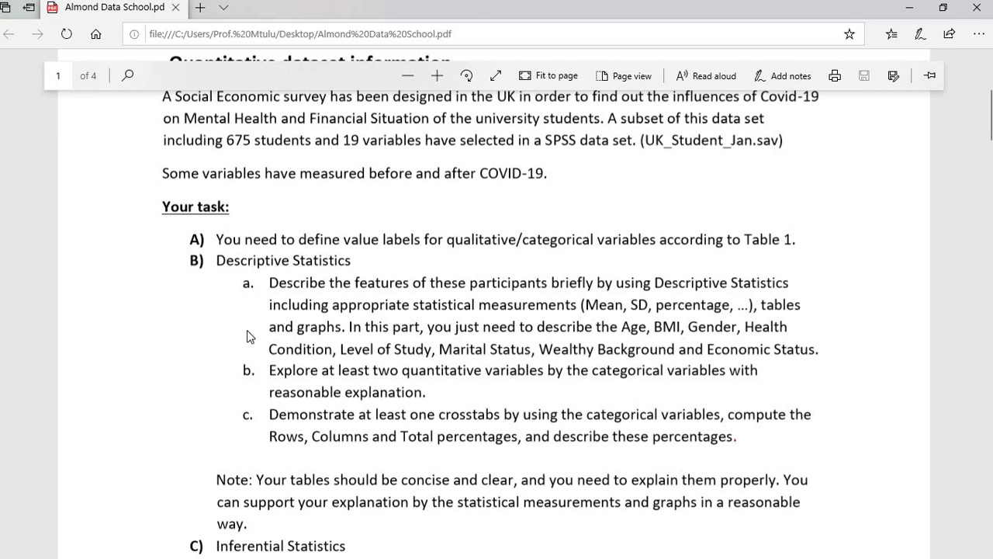
scroll(250, 336, down, 1)
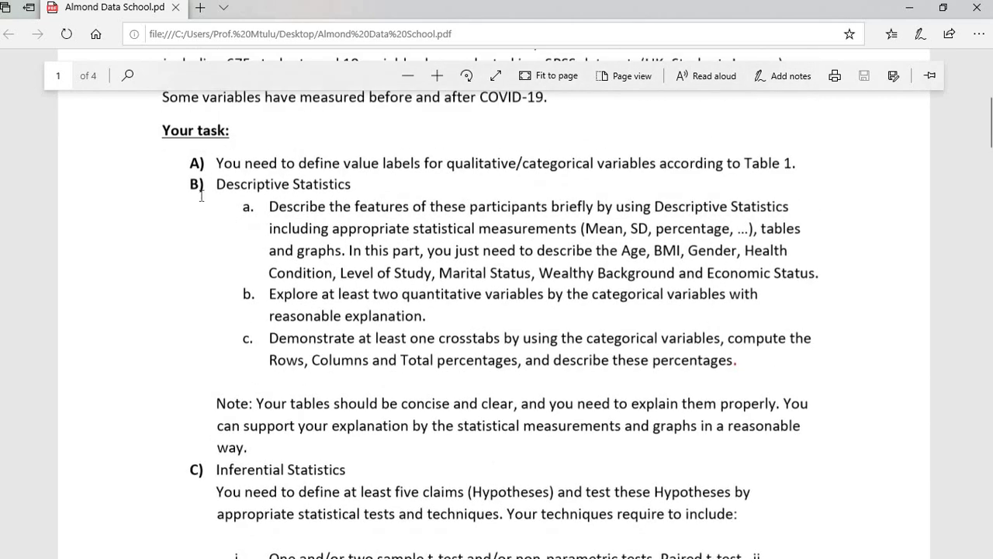
scroll(232, 425, down, 2)
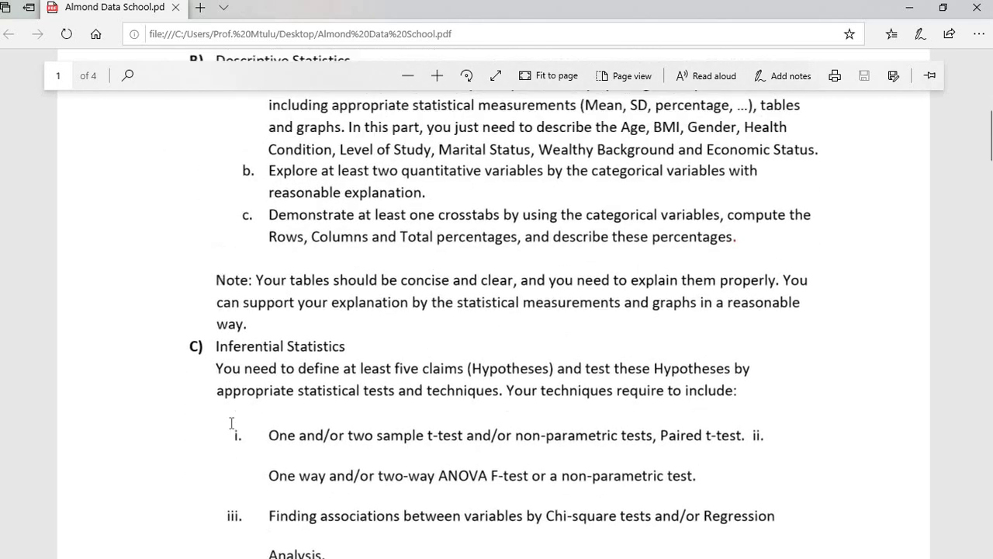
scroll(231, 423, up, 2)
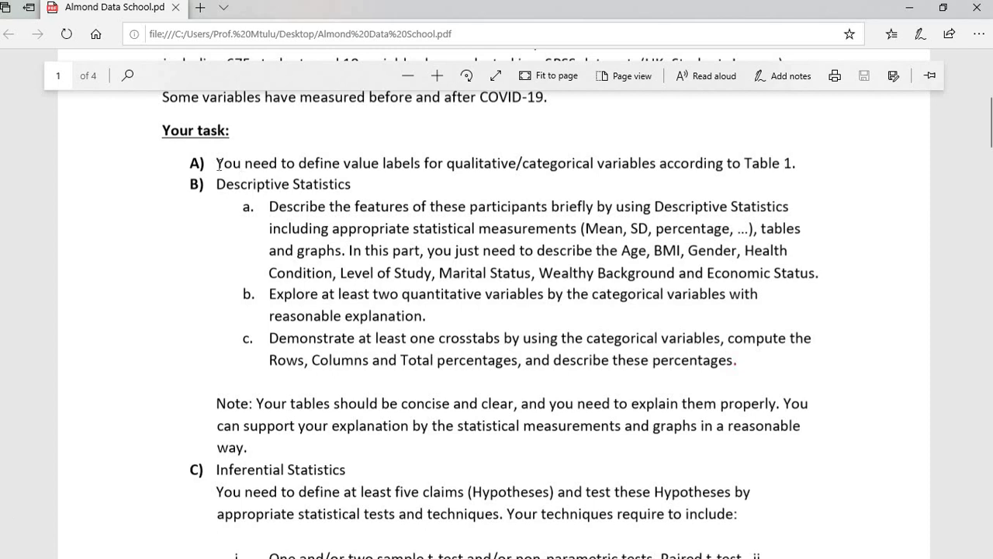
drag(218, 165, 714, 187)
click(623, 164)
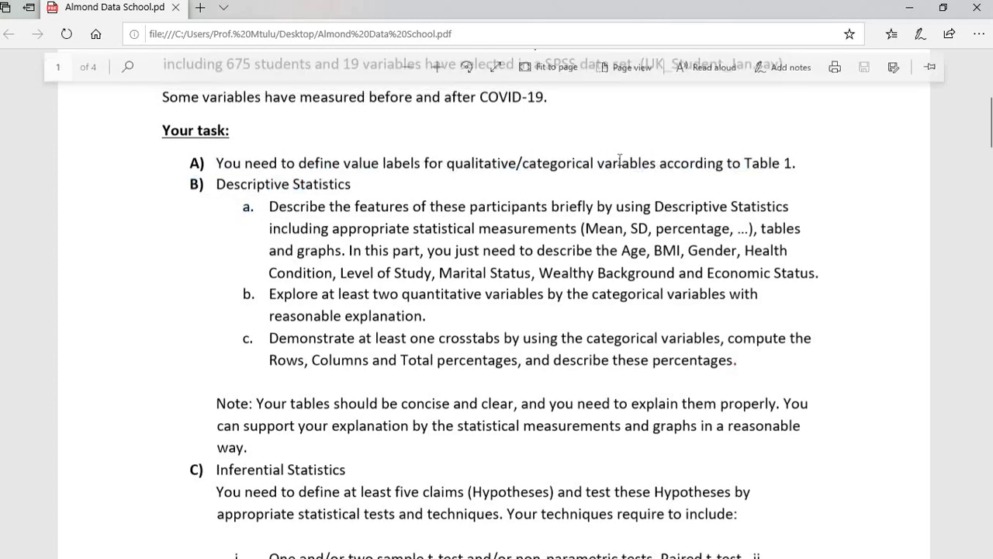
Step: Examine Table 1 Characteristic Variables on page 2 for the value labels that task A requires
scroll(621, 202, down, 4)
scroll(622, 202, down, 8)
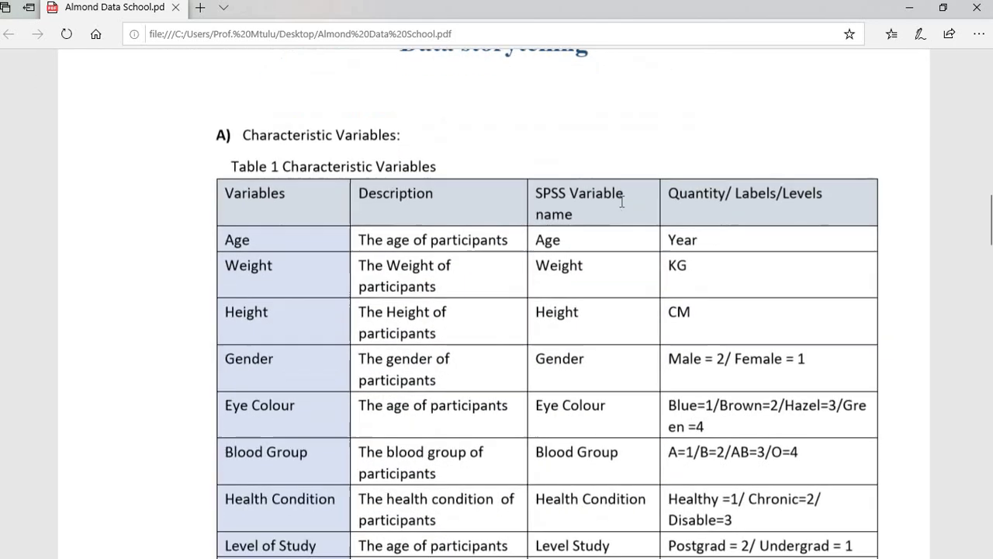
scroll(621, 202, down, 1)
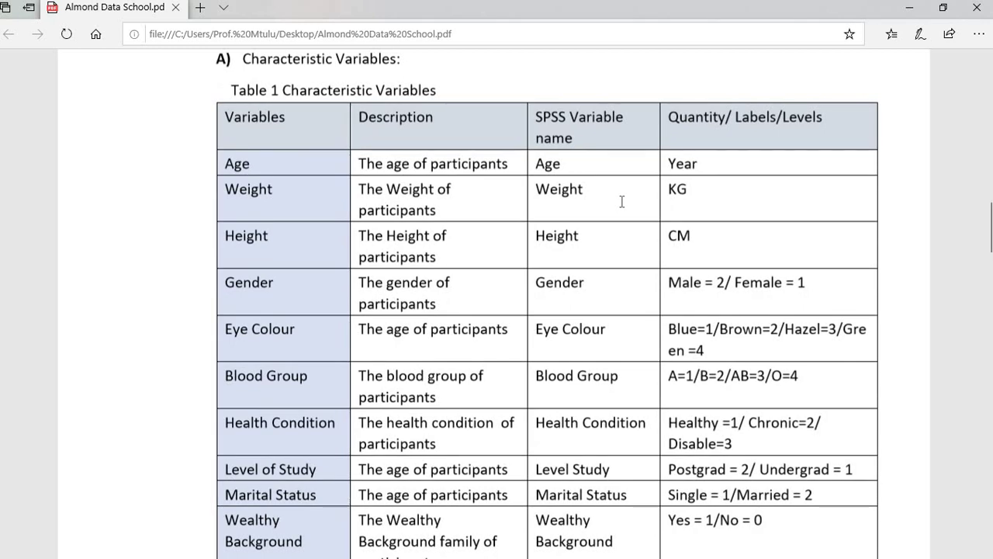
scroll(622, 201, down, 1)
scroll(622, 202, up, 1)
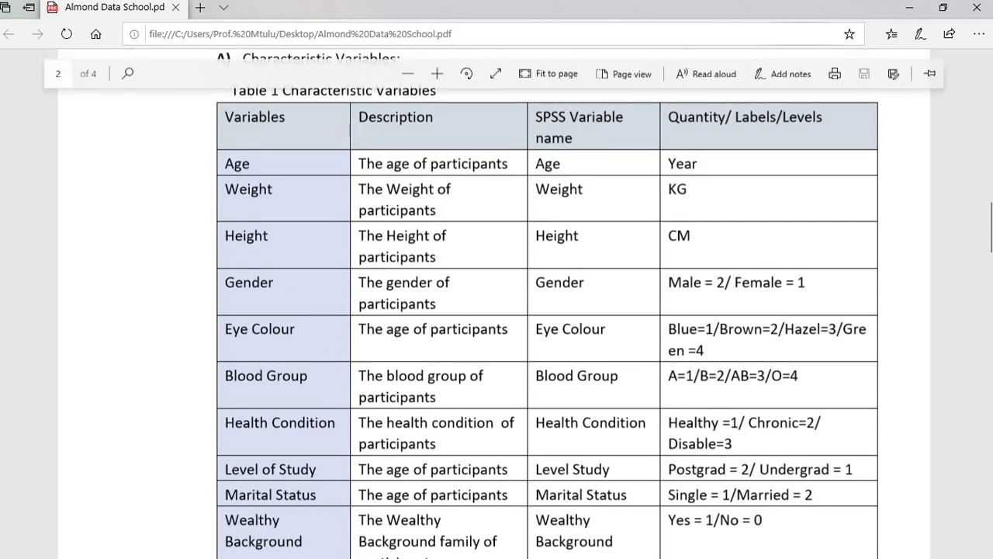
Step: Switch to the SPSS dataset, check its data values, and inspect the variable definitions, selecting the Label column and the Age row
mouse_move(728, 11)
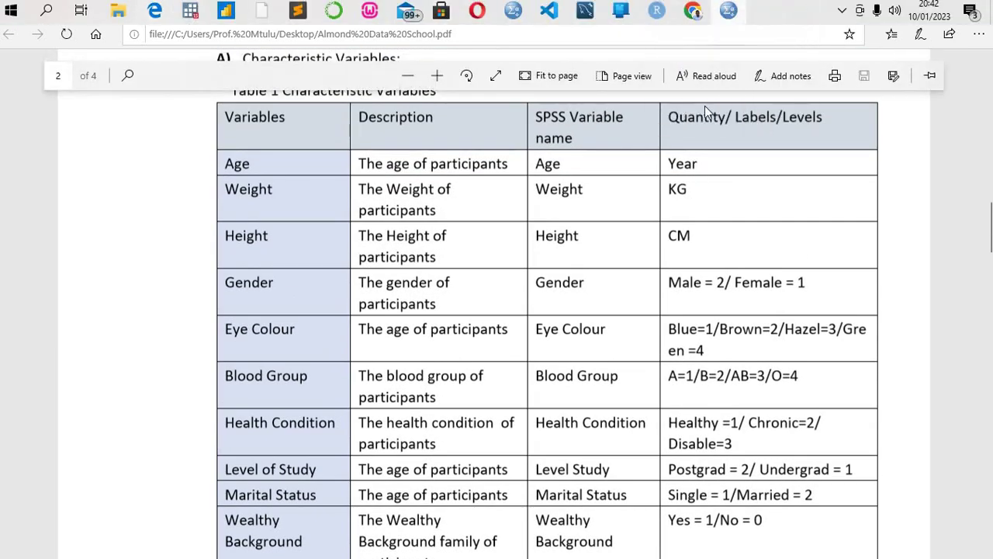
click(705, 106)
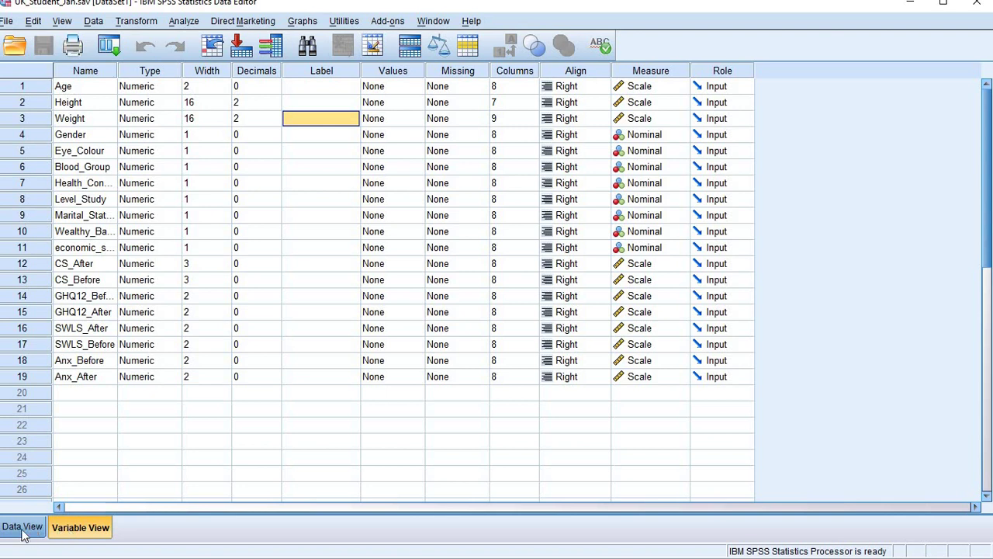
key(ctrl+t)
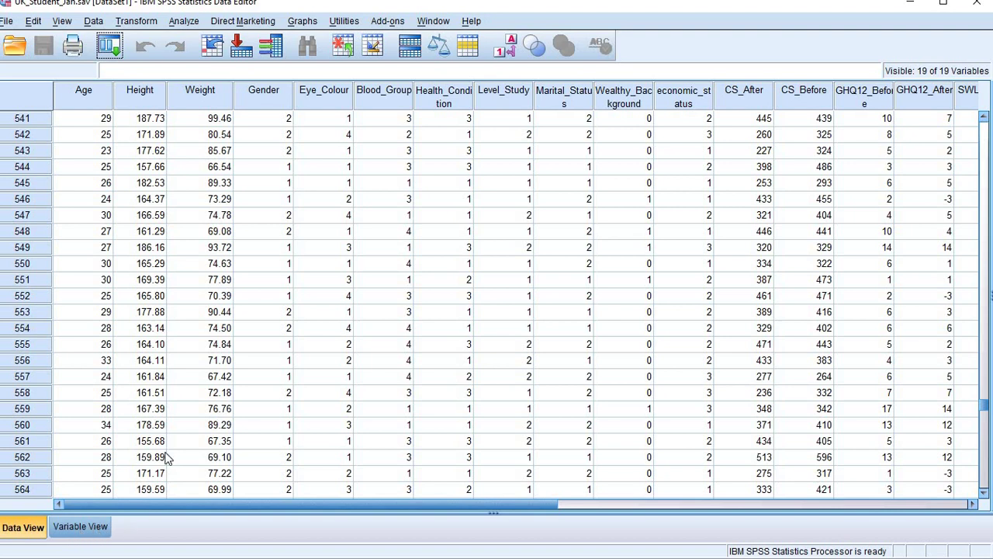
click(81, 527)
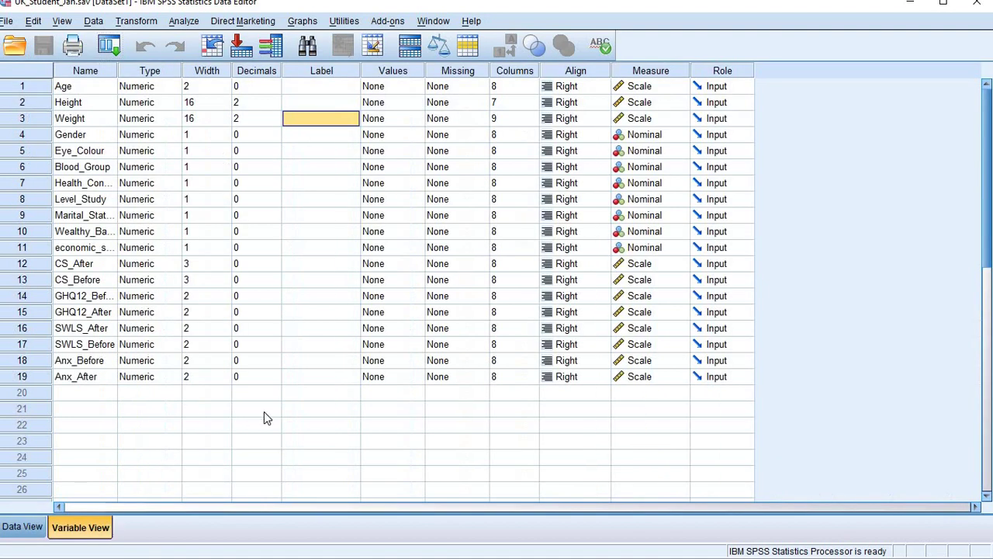
click(326, 91)
click(325, 74)
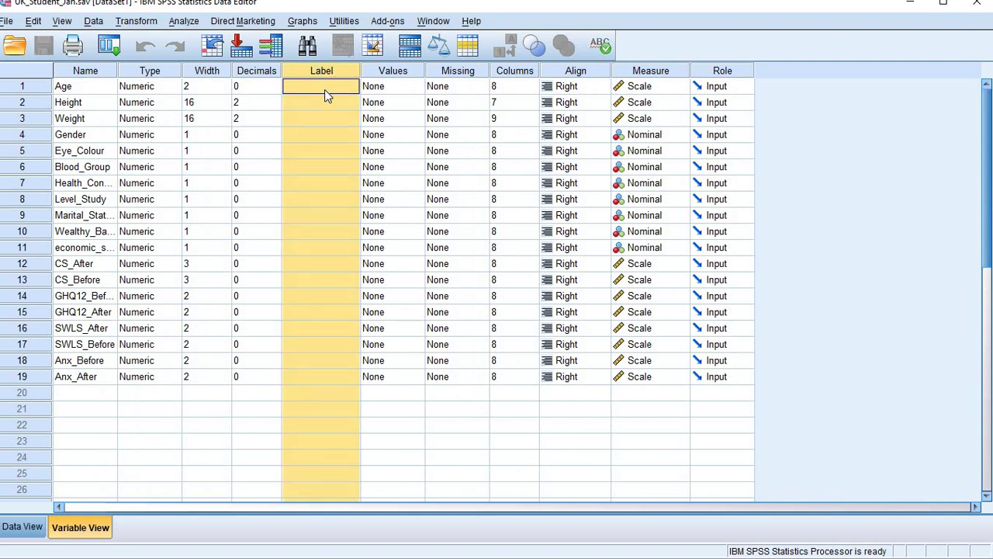
click(322, 104)
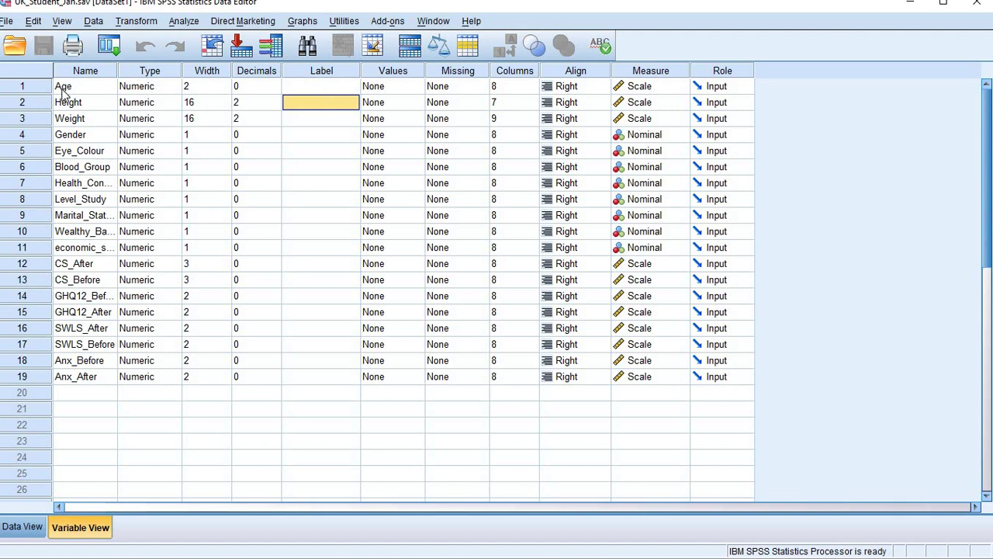
click(32, 90)
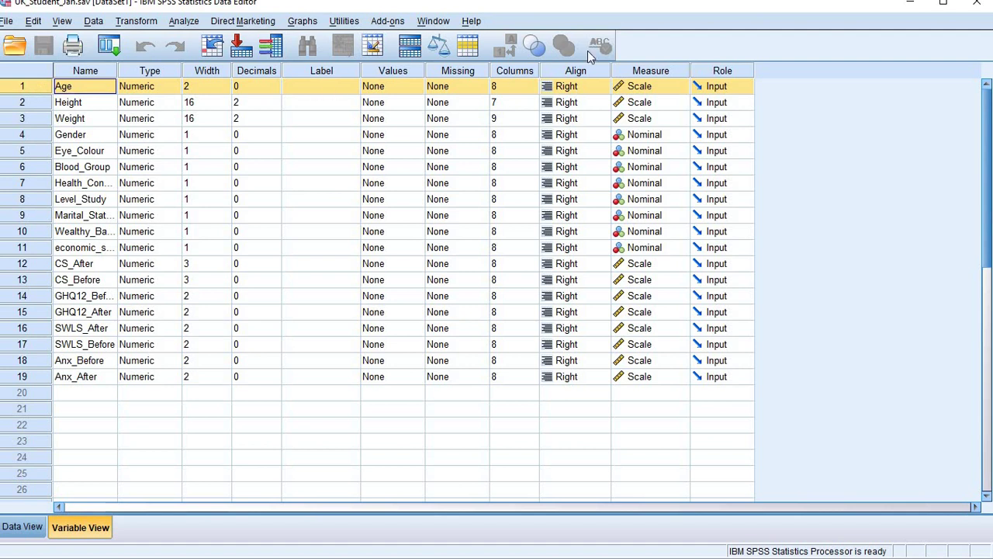
Step: Return to the assignment PDF and skim from Table 1 to the SWLS and GHQ 12 sections and back
click(909, 16)
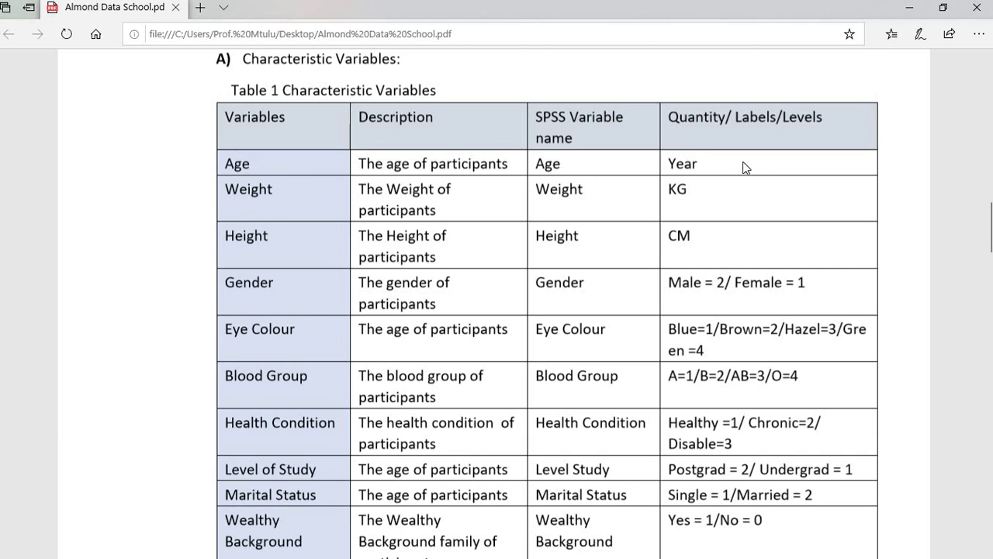
scroll(715, 180, down, 15)
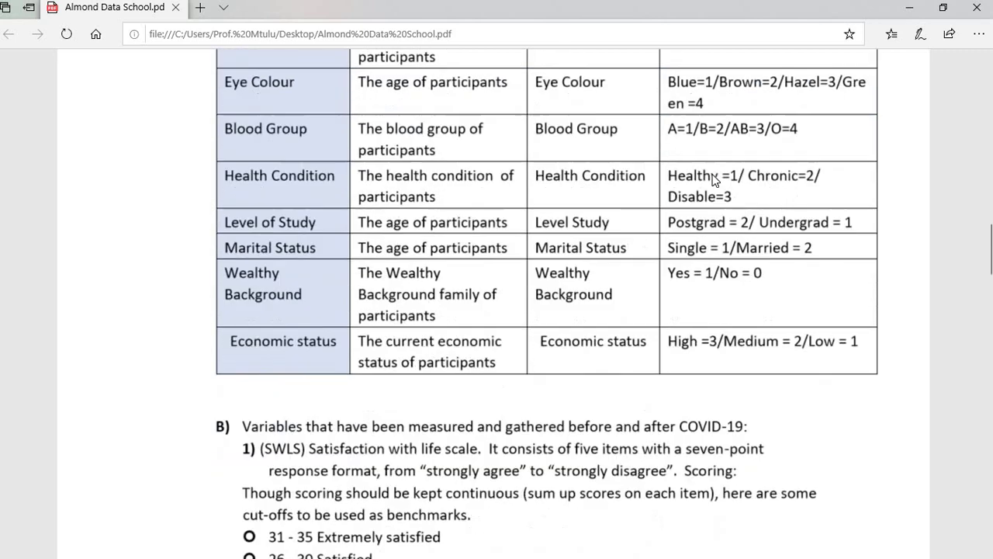
scroll(714, 180, down, 6)
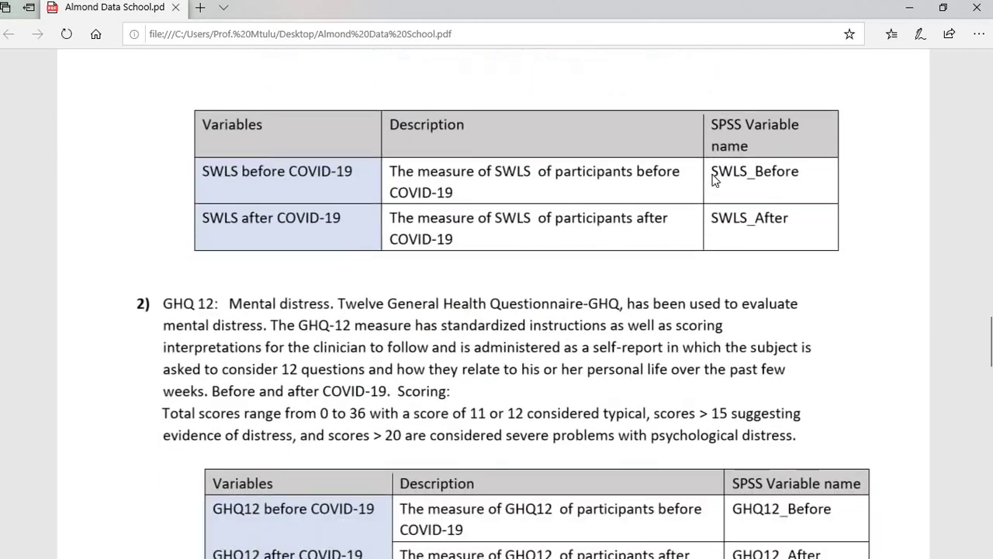
scroll(715, 180, up, 7)
scroll(714, 180, up, 14)
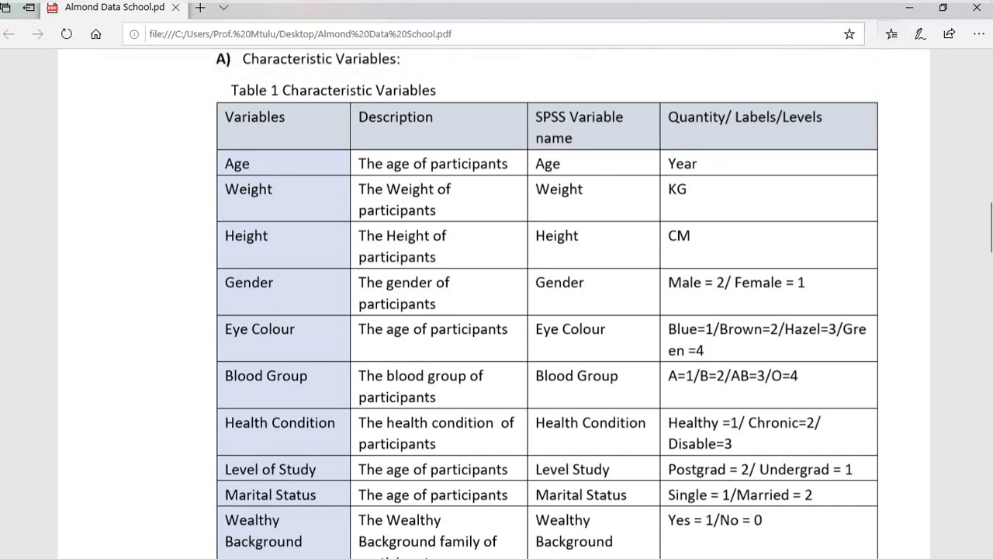
Step: Check the SPSS variable list briefly, return to Table 1 in the PDF, and highlight "Gender" to read its coding
mouse_move(722, 7)
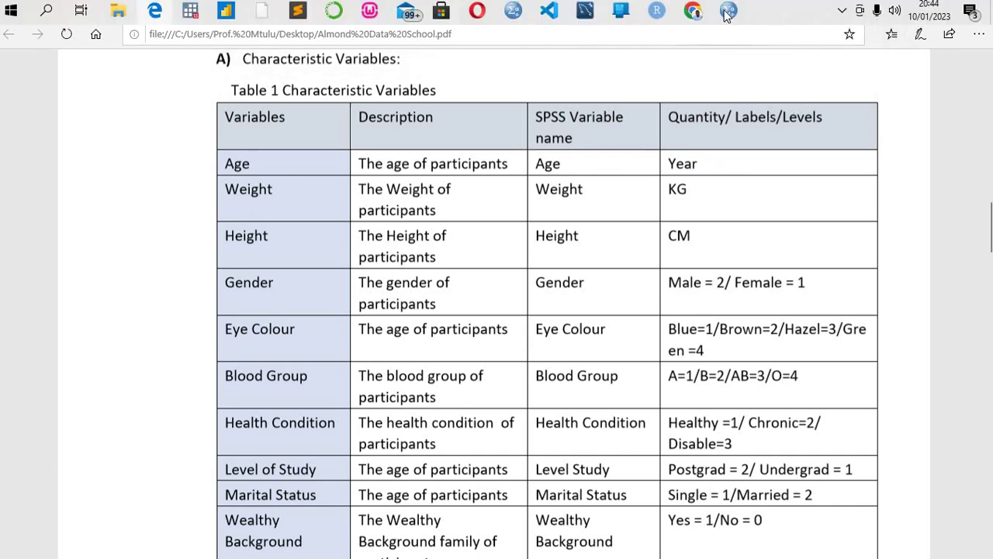
click(730, 9)
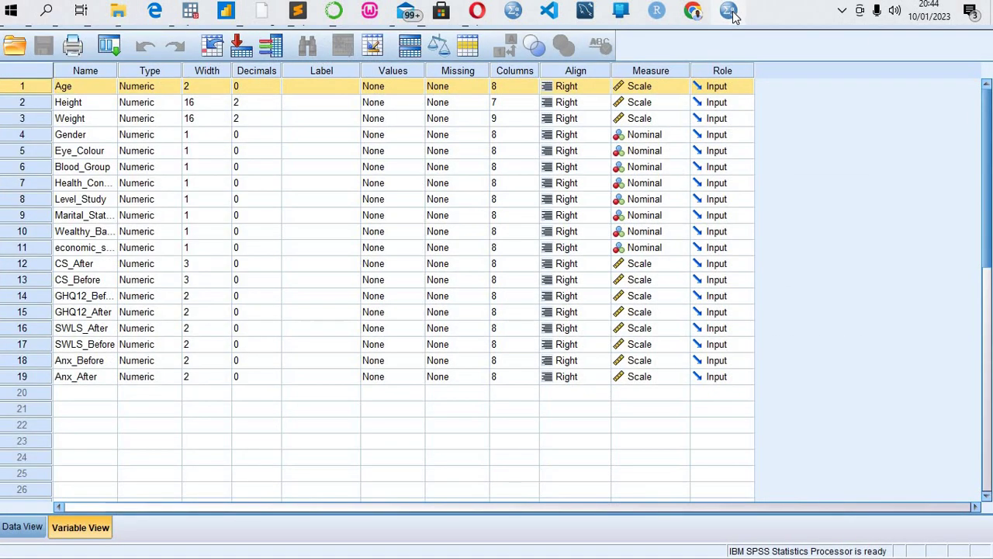
click(733, 12)
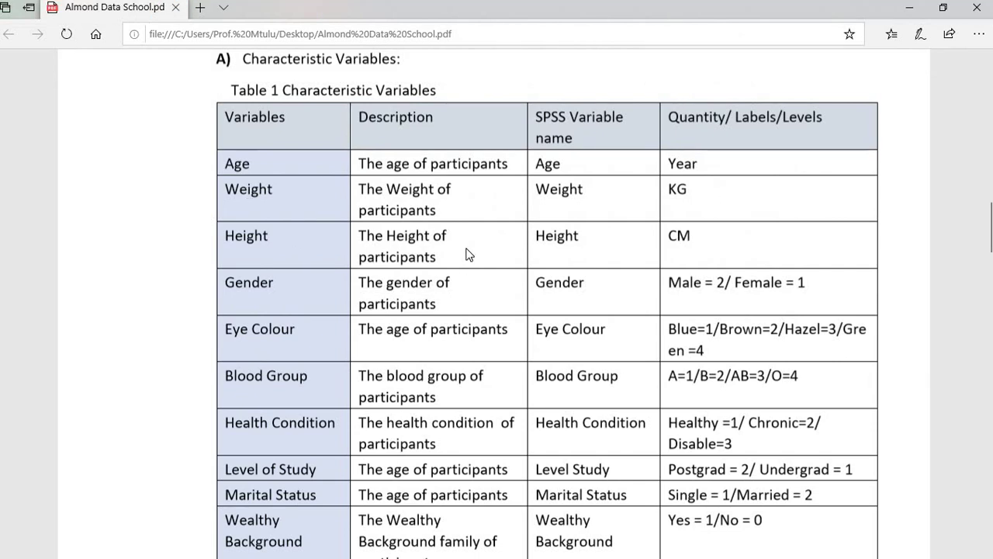
scroll(468, 255, down, 1)
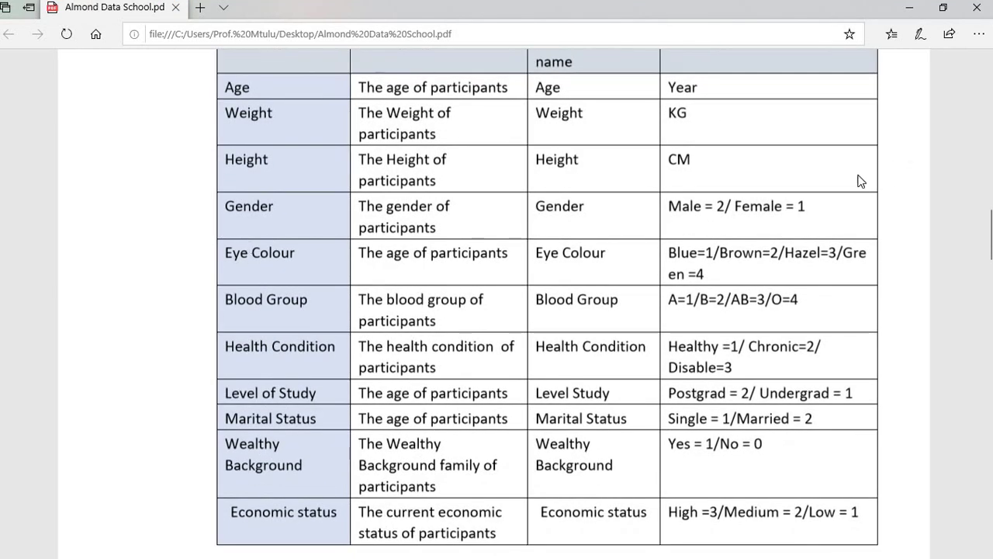
scroll(333, 244, down, 1)
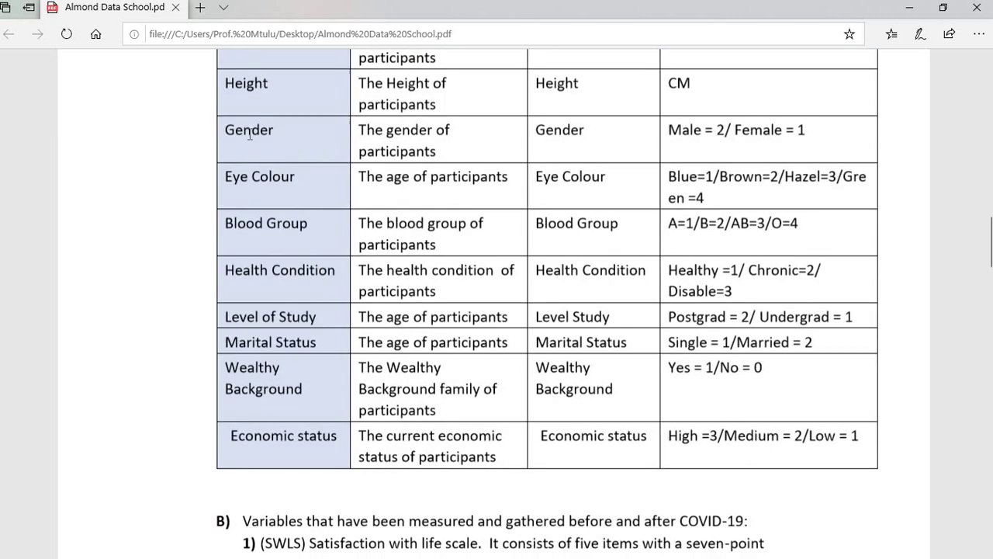
drag(226, 132, 280, 138)
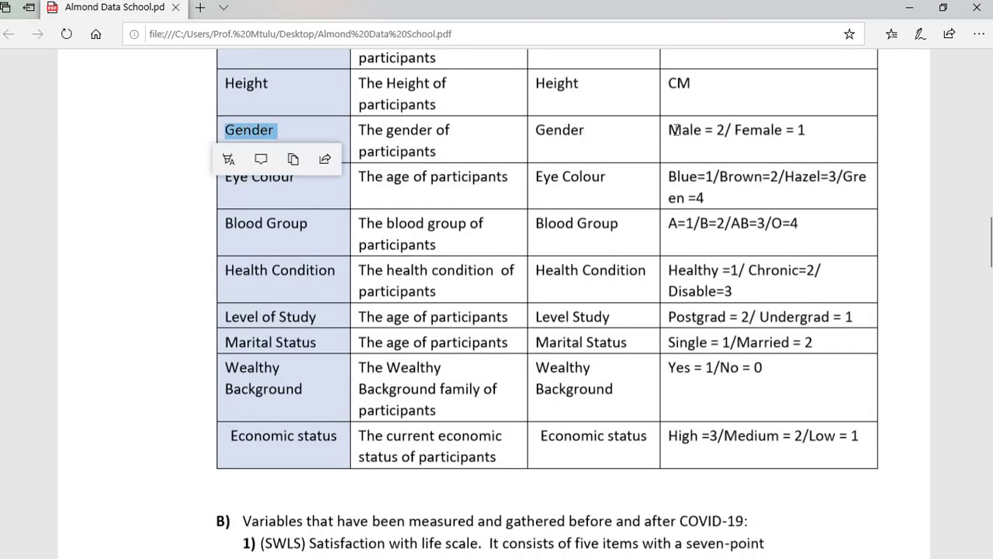
Step: Highlight Gender's value coding in Table 1 of the PDF and switch to the SPSS variable list
drag(674, 130, 738, 131)
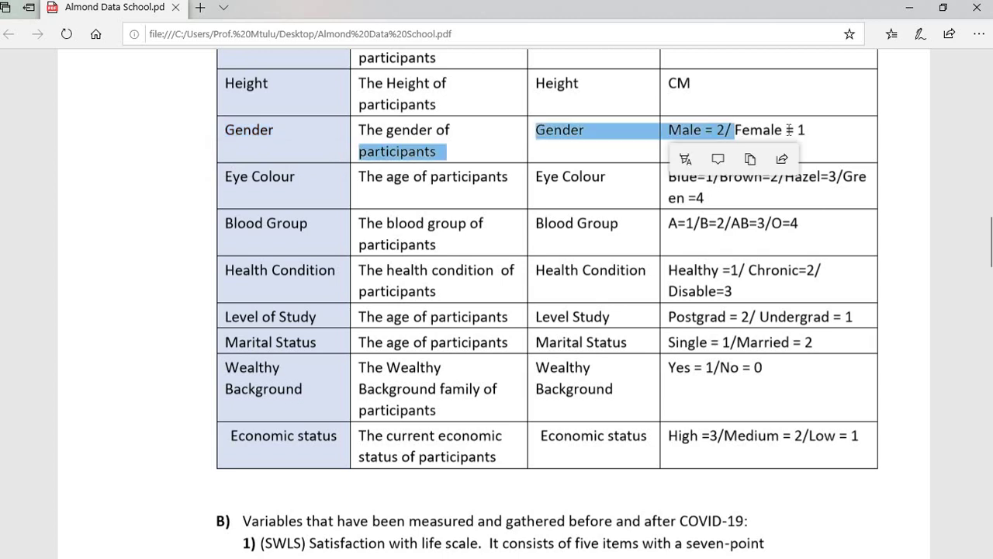
click(789, 131)
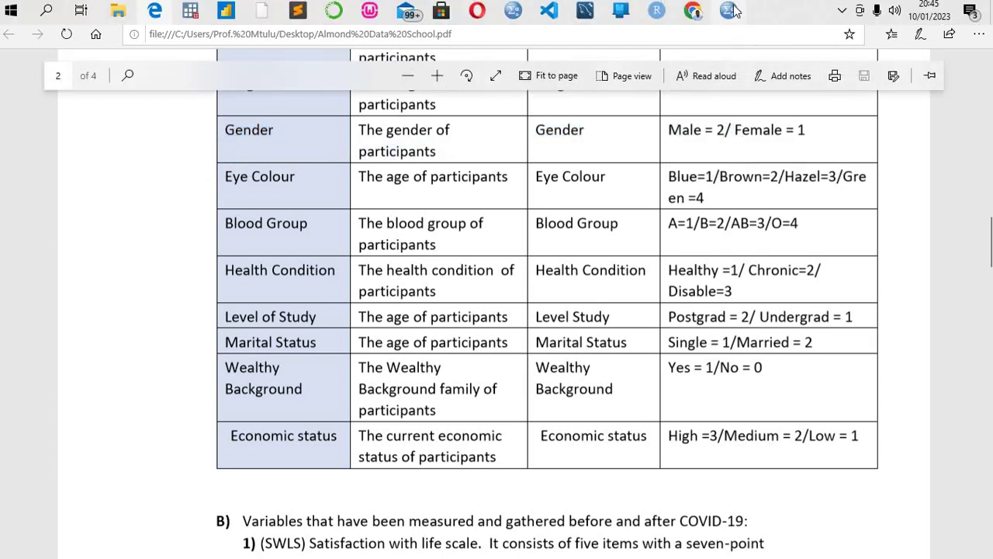
click(734, 10)
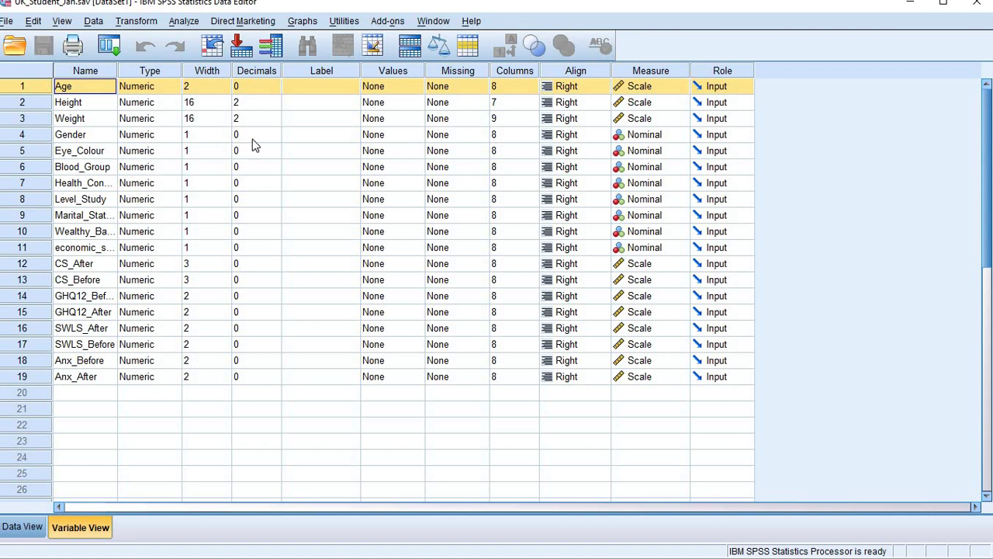
Step: Add the value label 1 = "Female" to the Gender variable
click(392, 140)
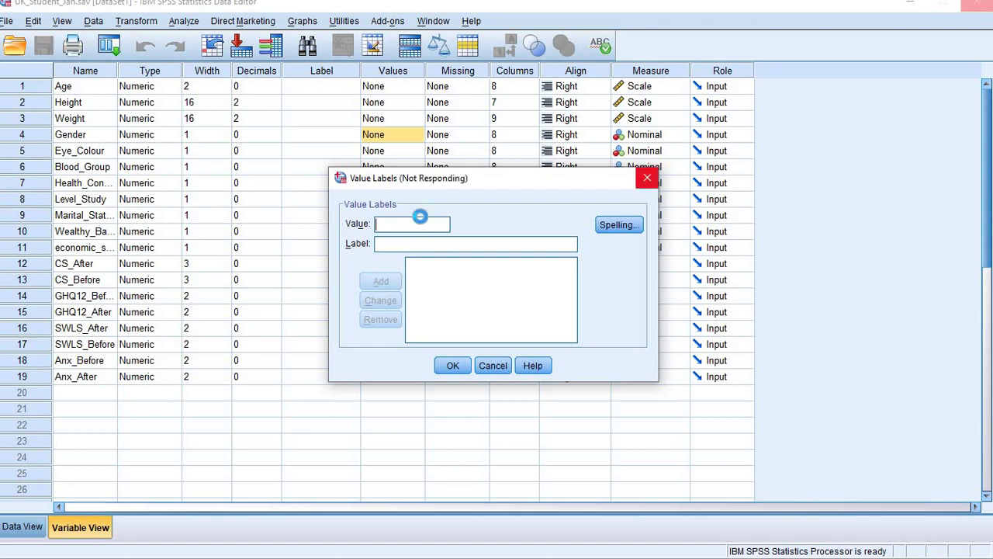
text(1)
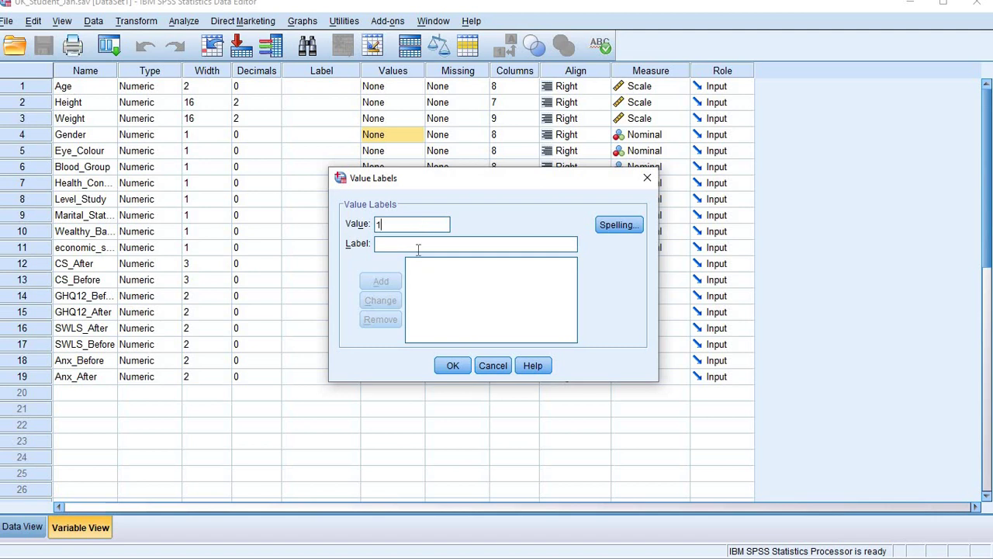
click(415, 247)
text(F)
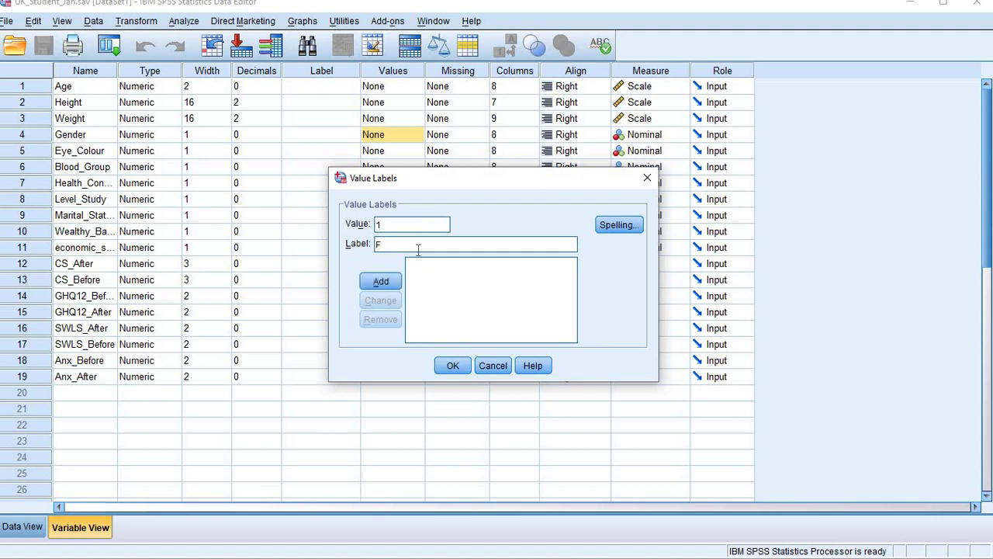
text(emale)
key(Return)
Step: Add the value label 2 = "Male" to Gender and apply its value labels
text(2)
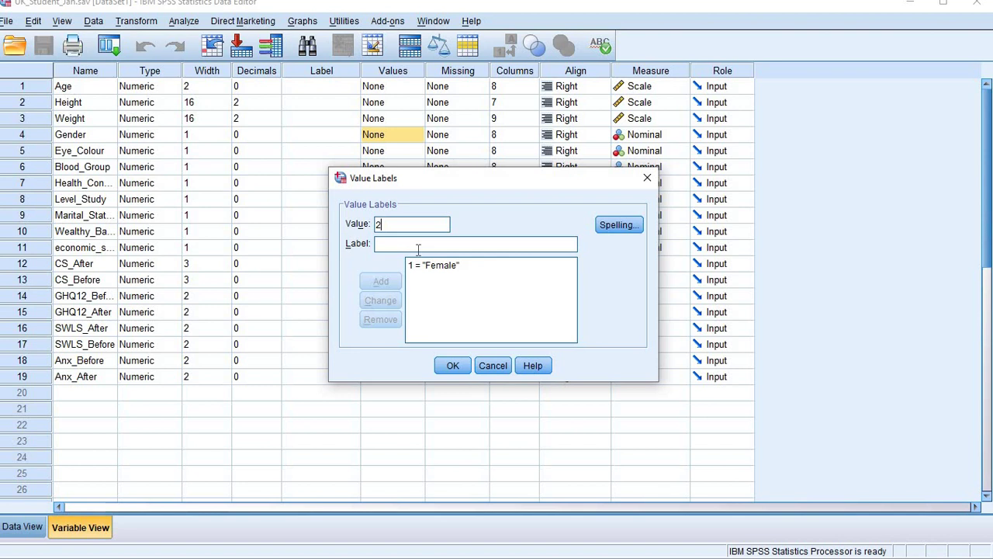
click(417, 245)
text(Male)
key(Return)
click(457, 370)
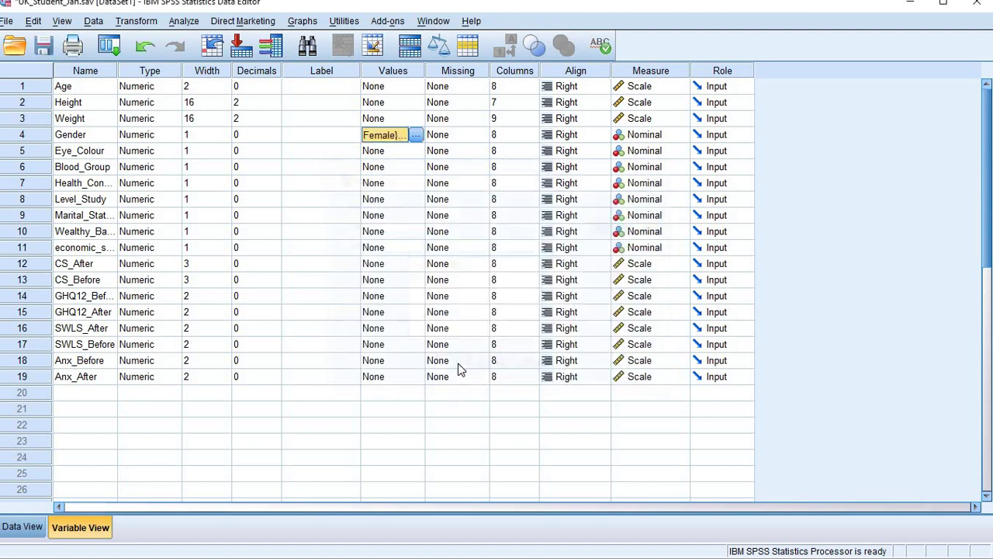
Step: Check the Eye Colour coding in Table 1 of the assignment PDF and return to the SPSS variable list
mouse_move(719, 14)
click(907, 6)
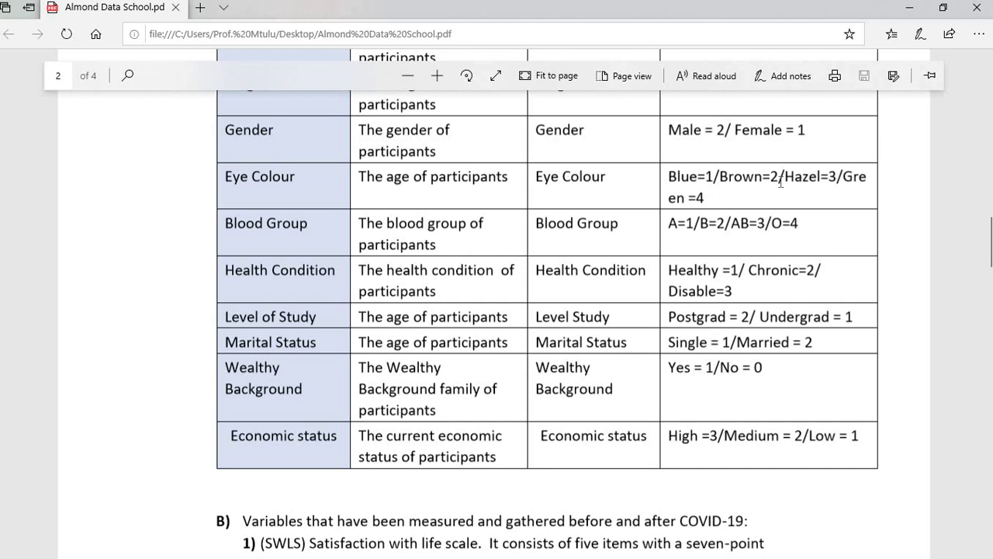
click(900, 14)
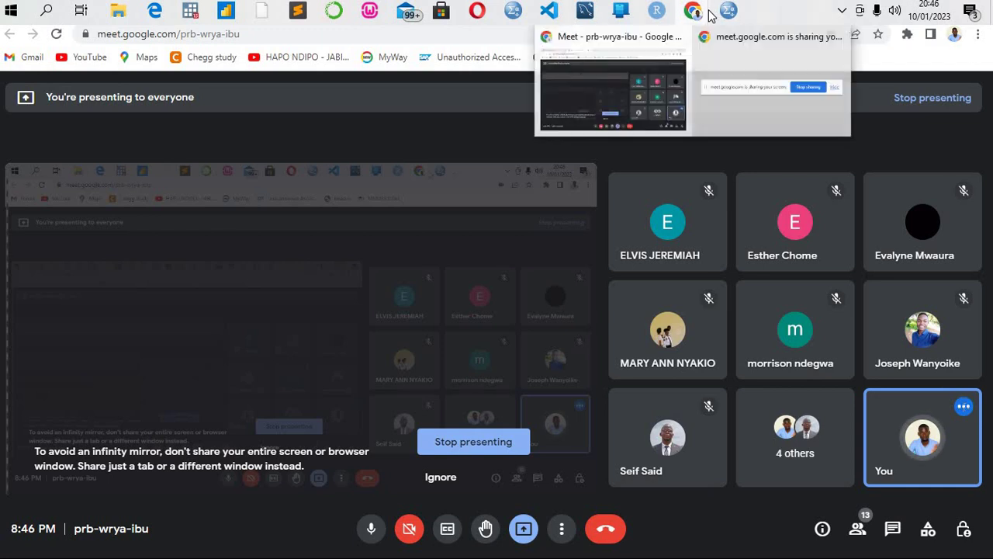
click(737, 14)
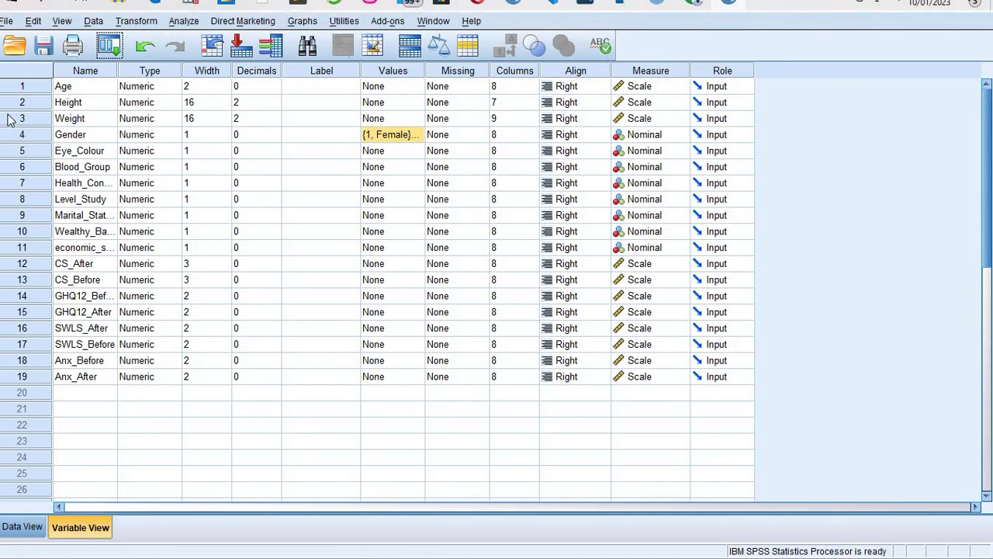
Step: Add the value label 1 = "Blue" to the Eye_Colour variable
click(411, 152)
click(419, 152)
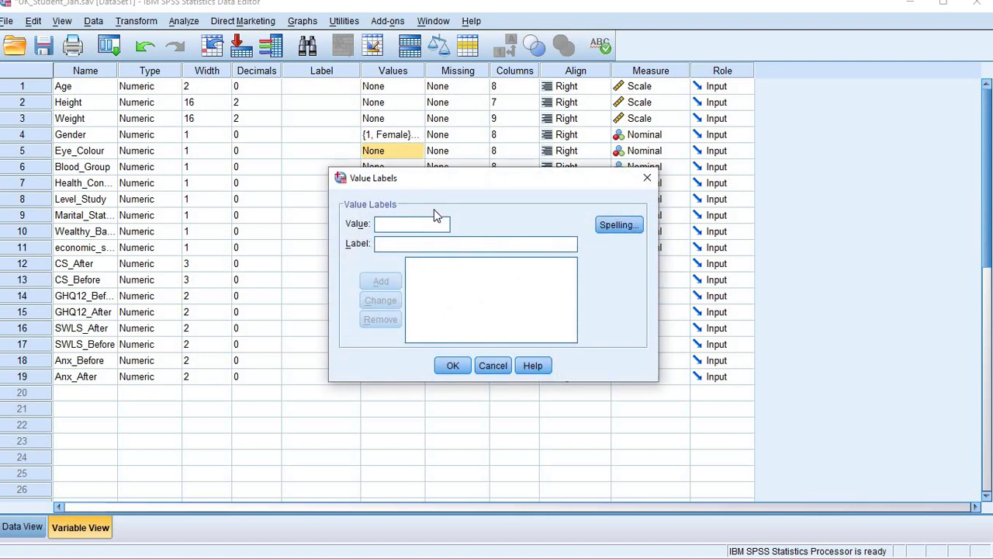
text(1)
click(440, 247)
text(Bl)
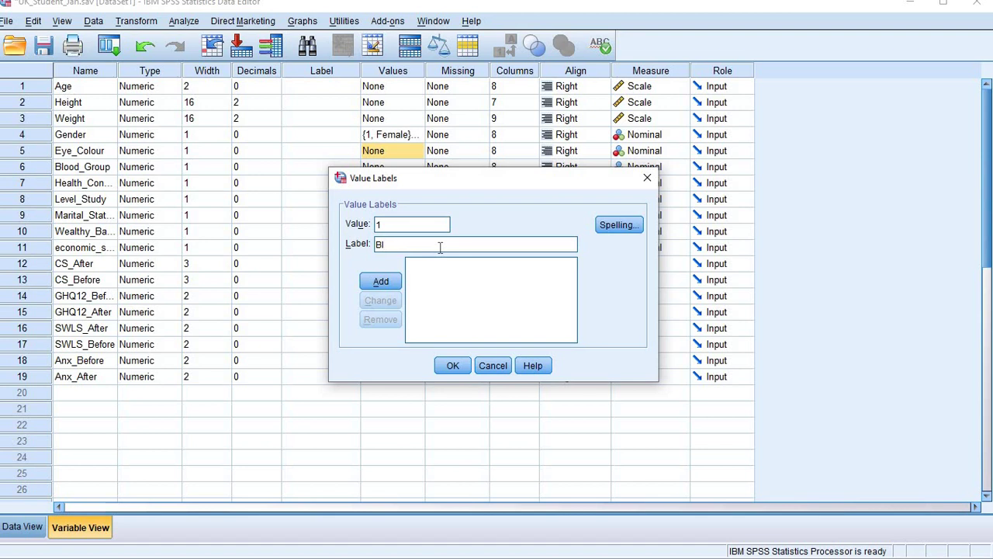
text(ue)
key(Return)
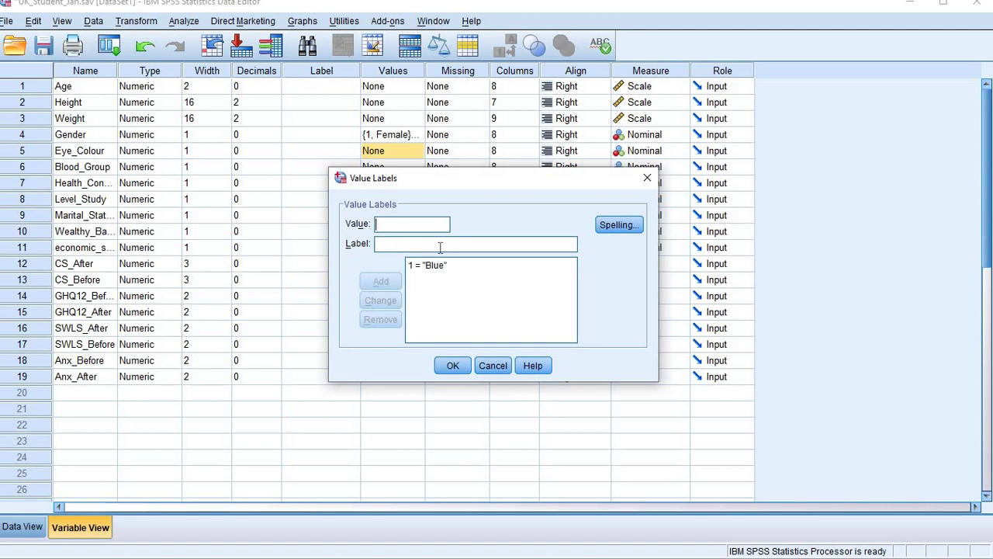
Step: Add the value labels 2 = "Brown" and 3 = "Hazel" to Eye_Colour
text(2)
click(439, 247)
text(B)
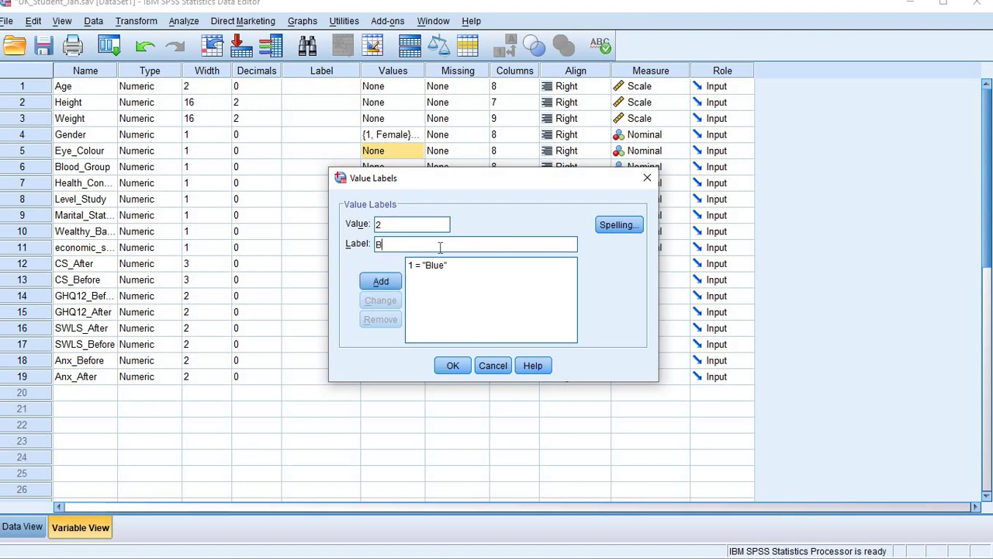
text(rown)
key(Return)
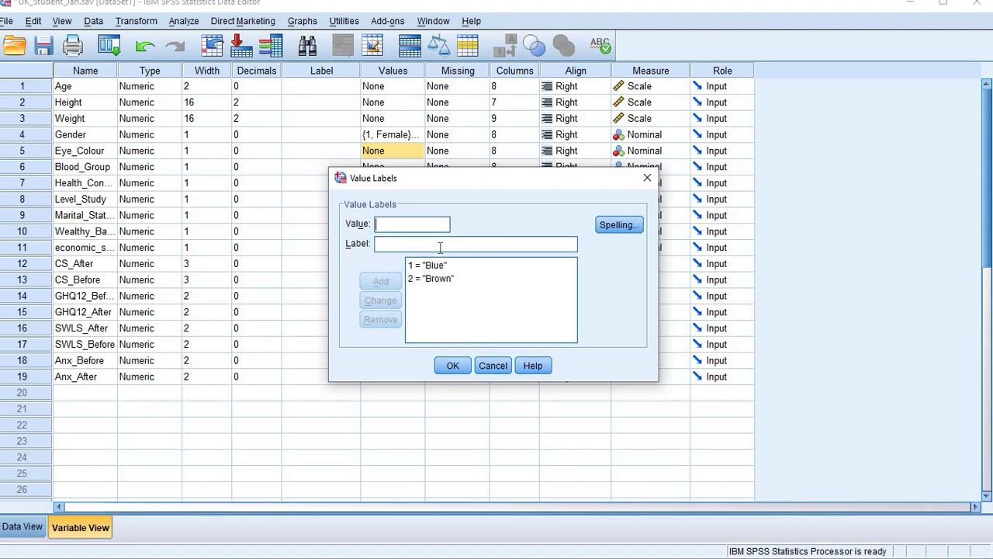
text(3 = ")
text(Haze)
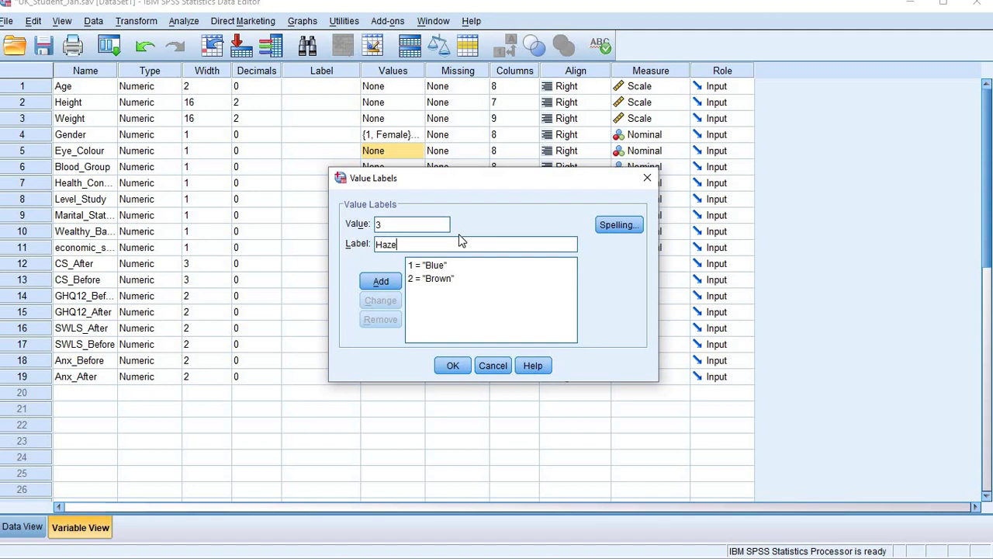
text(l)
key(Return)
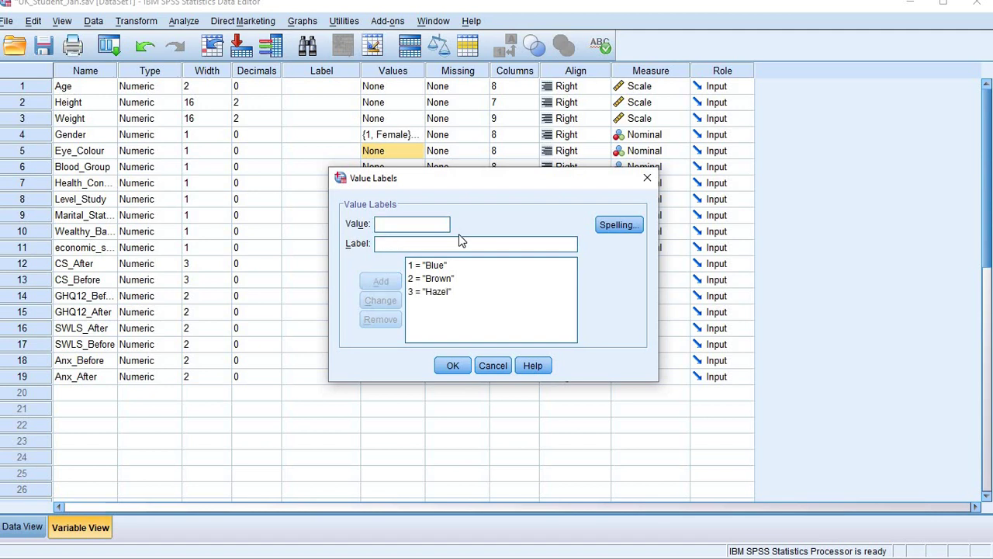
Step: Add the value label 4 = "Green" to Eye_Colour and apply its value labels
text(4)
click(453, 248)
text(Gree)
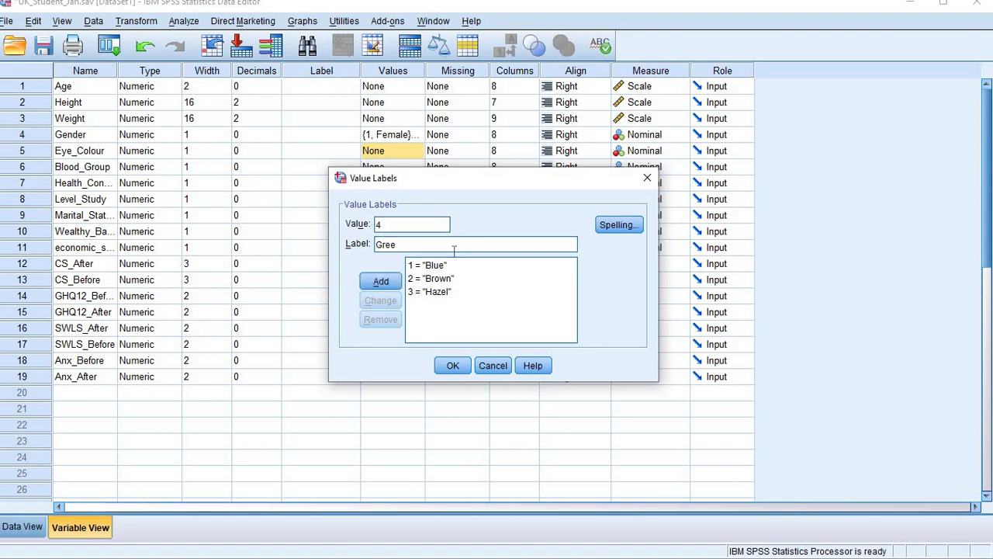
text(n)
key(Return)
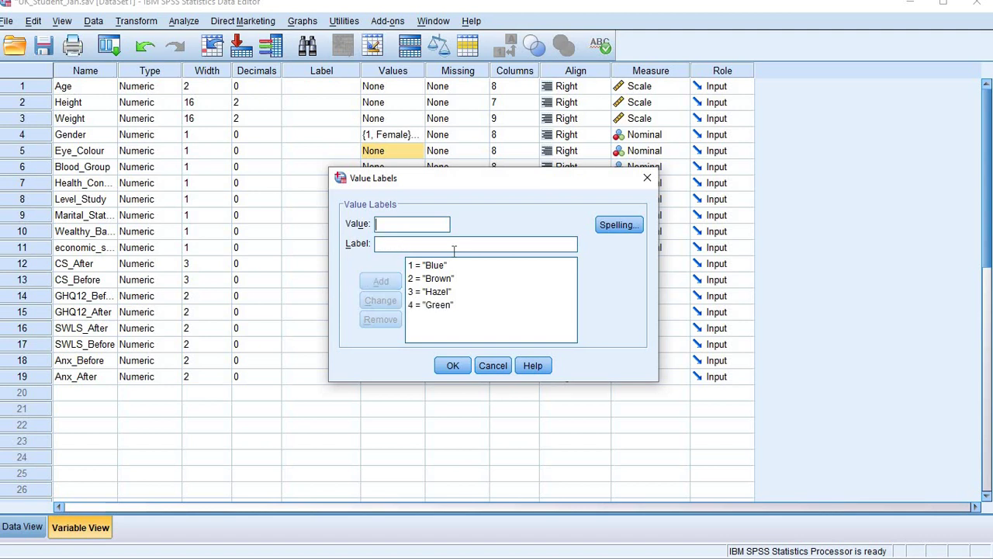
click(444, 366)
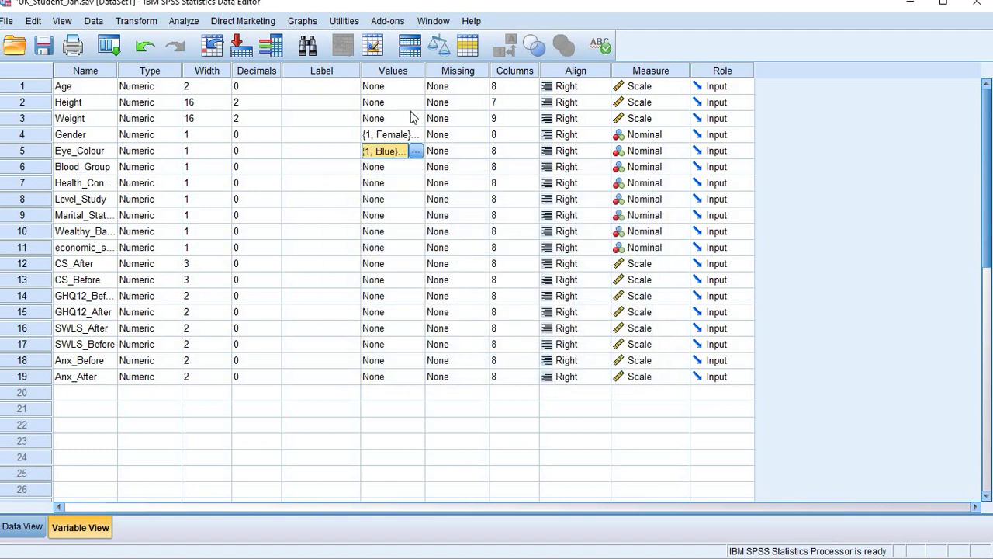
Step: Check the Blood Group coding in Table 1 of the assignment PDF and return to the SPSS variable list
mouse_move(365, 6)
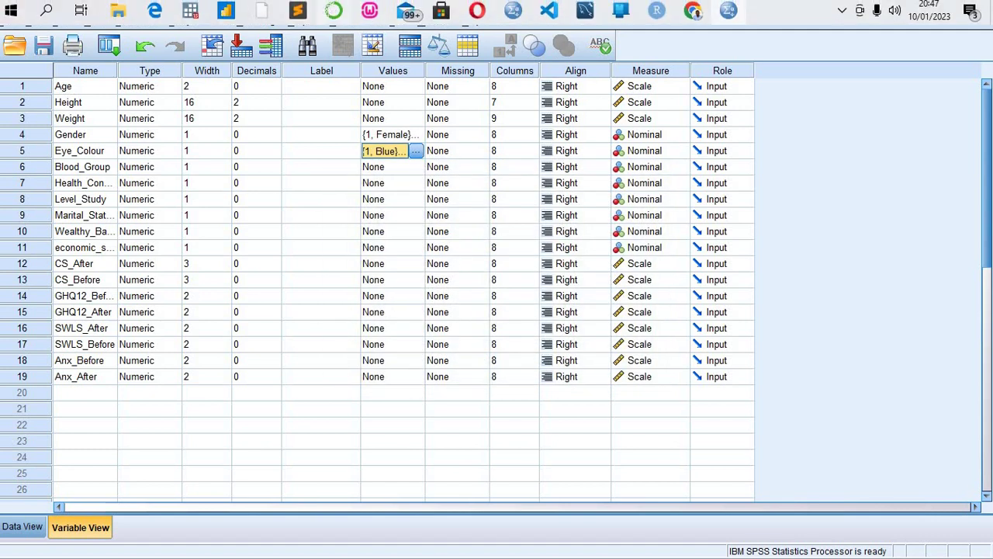
click(156, 10)
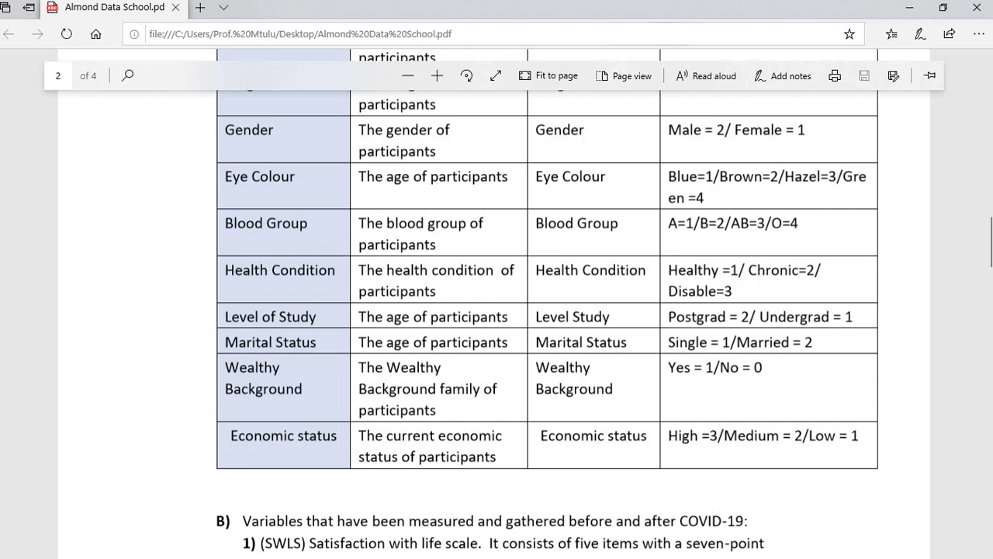
mouse_move(697, 8)
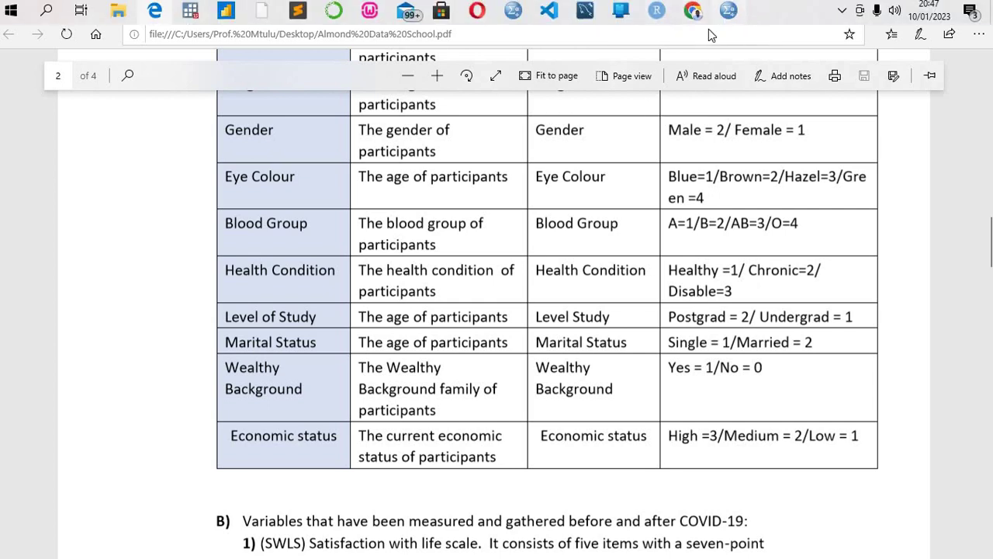
click(729, 11)
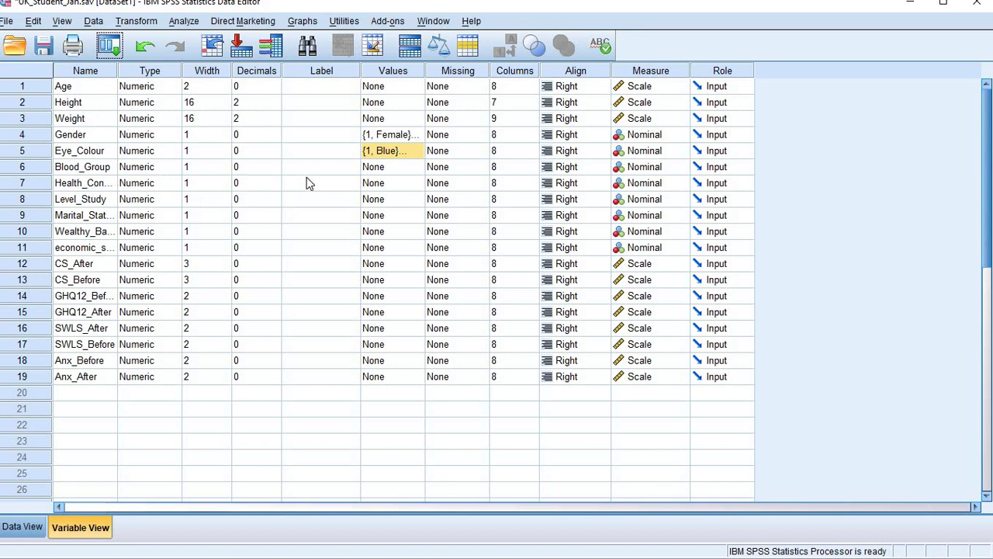
click(400, 187)
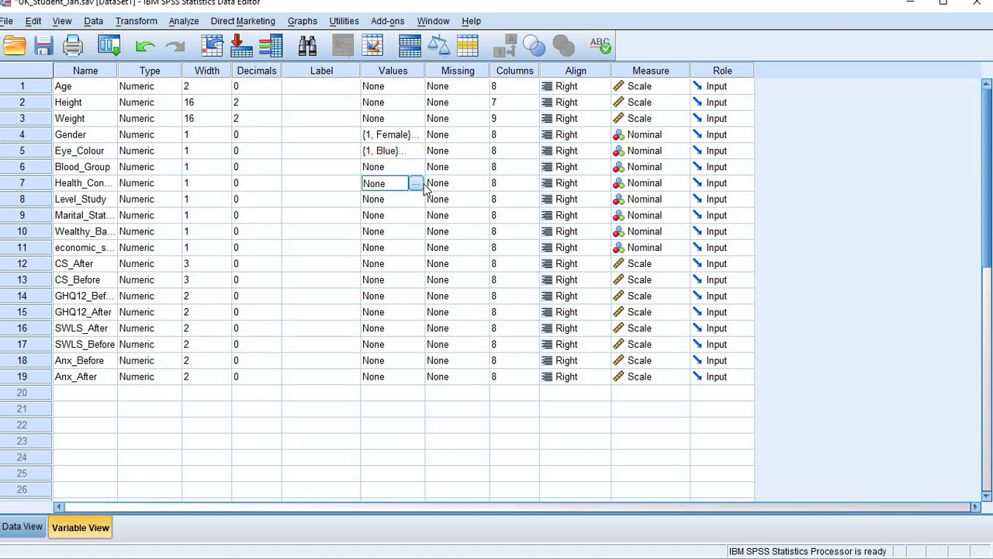
click(417, 183)
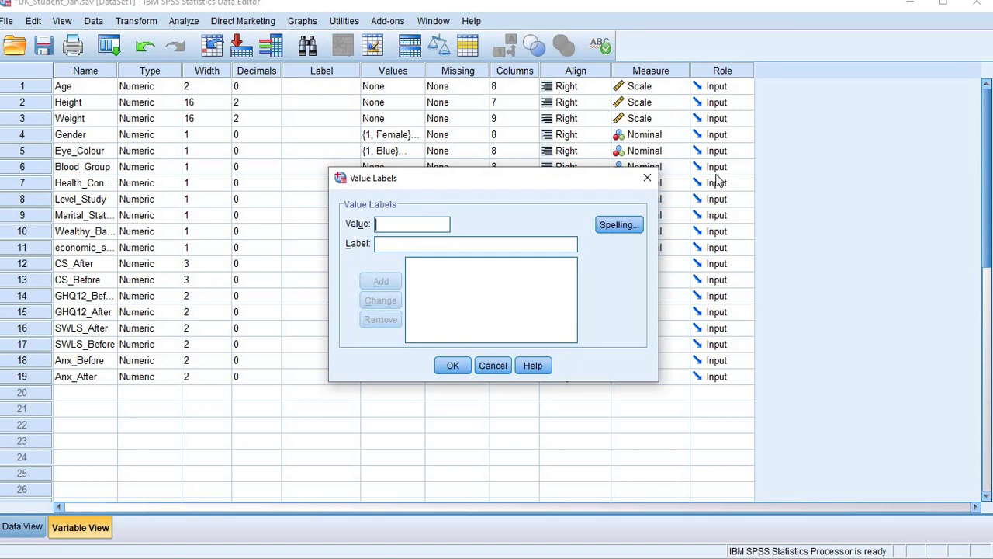
click(647, 179)
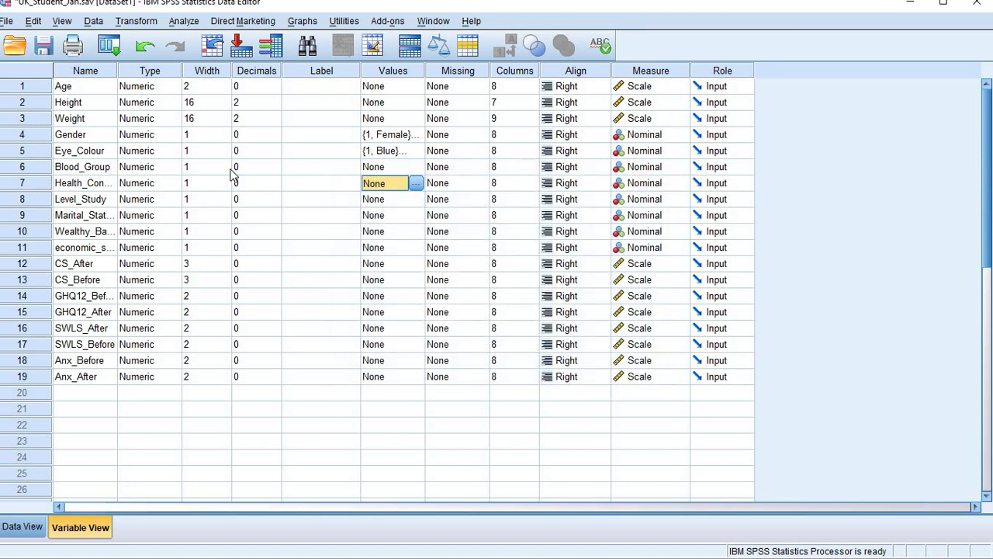
Step: Add the value labels 1 = "A" and 2 = "B" to the Blood_Group variable
click(384, 168)
click(416, 166)
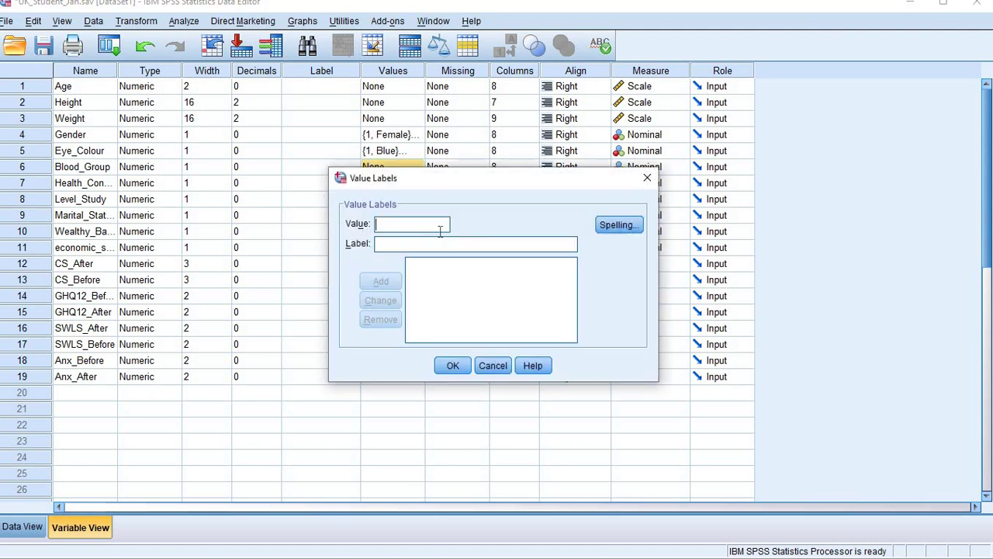
text(1)
click(443, 244)
text(A)
key(Return)
text(2)
text(B)
key(Return)
Step: Add the value labels 3 = "AB" and 4 = "O" to Blood_Group and apply its value labels
text(3)
key(Tab)
text(A)
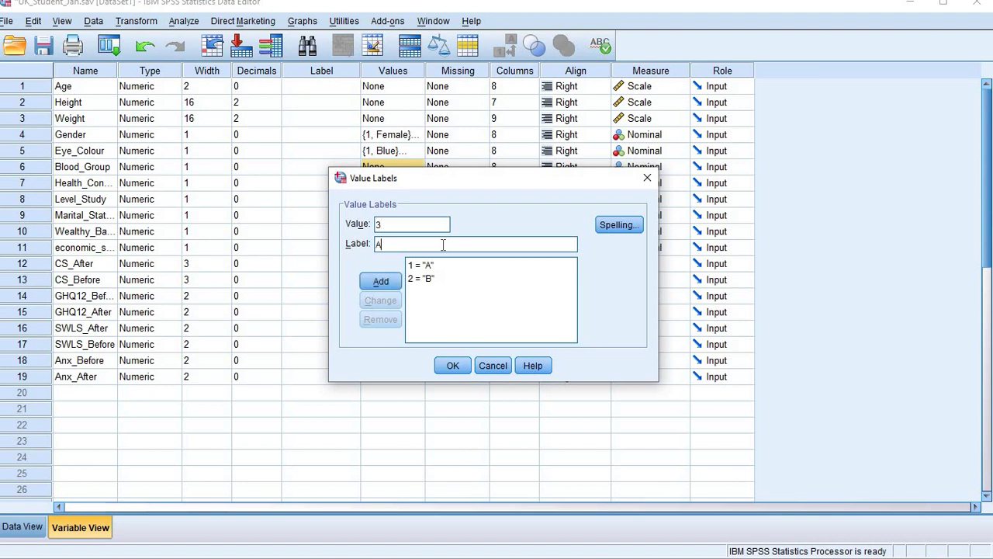
text(B)
key(Return)
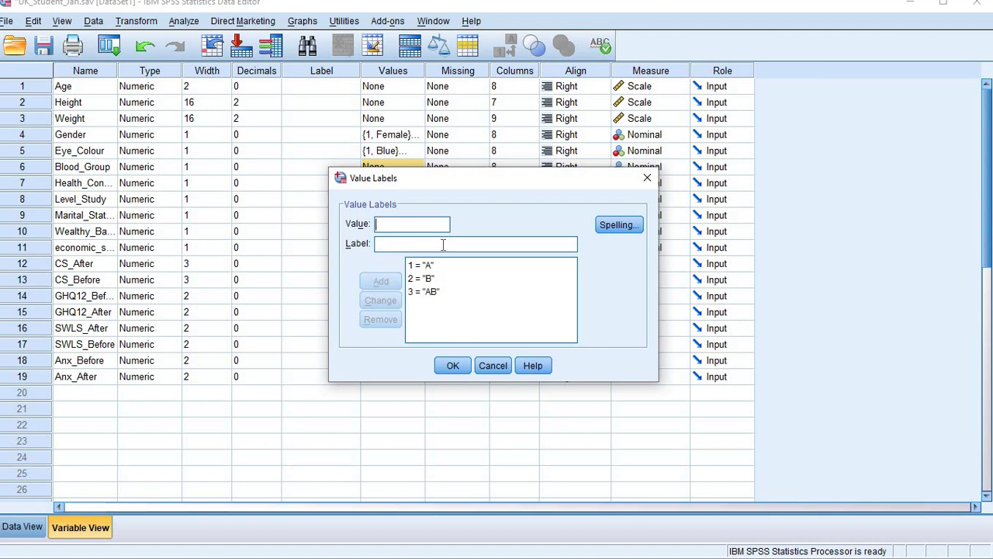
text(4)
key(Tab)
text(O)
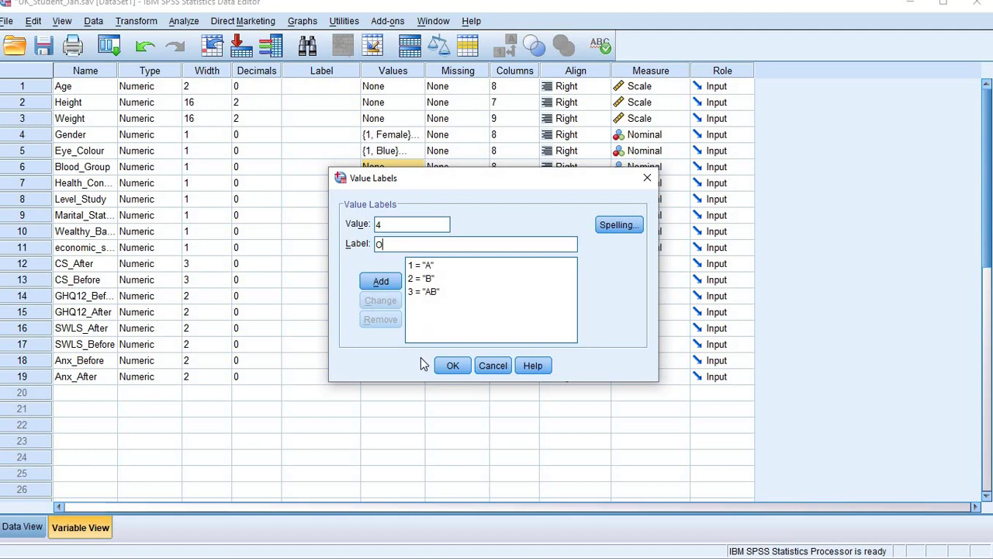
key(Return)
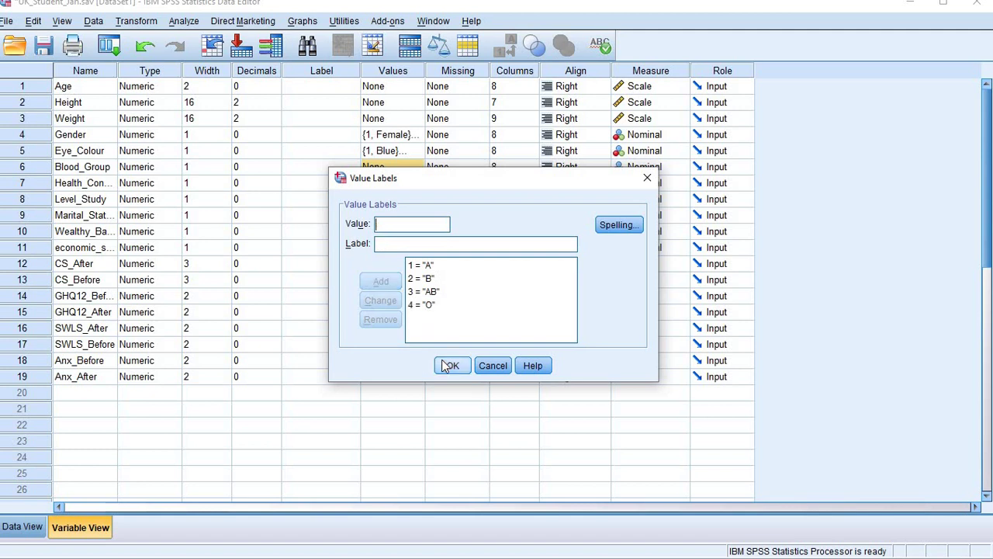
click(450, 366)
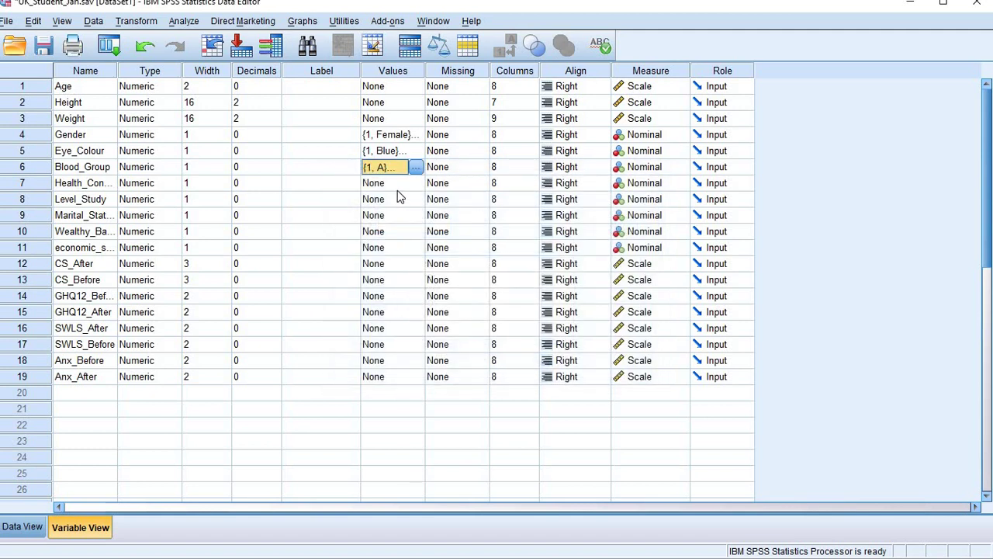
Step: Add the value label 1 = "Healthy" to the Health_Con... variable in row 7
click(397, 190)
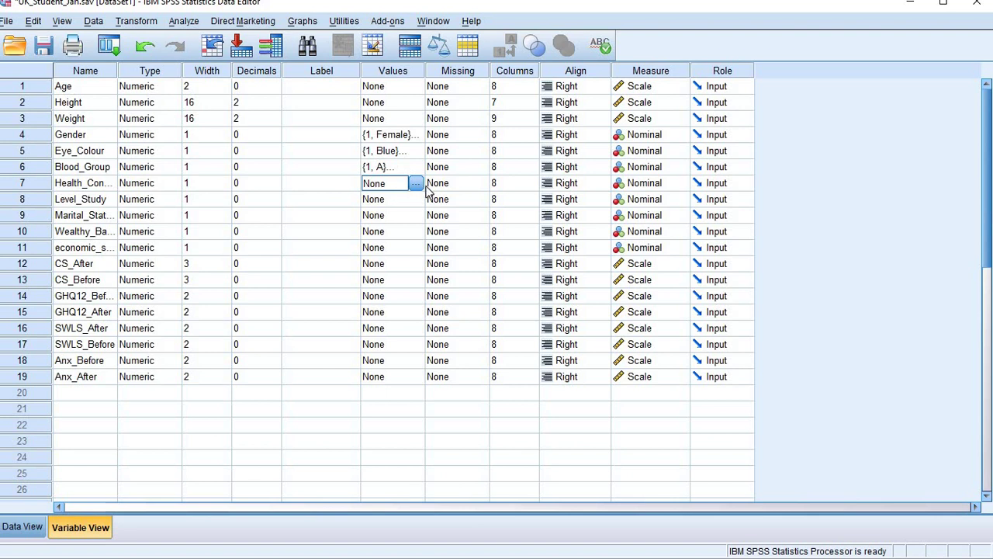
click(417, 184)
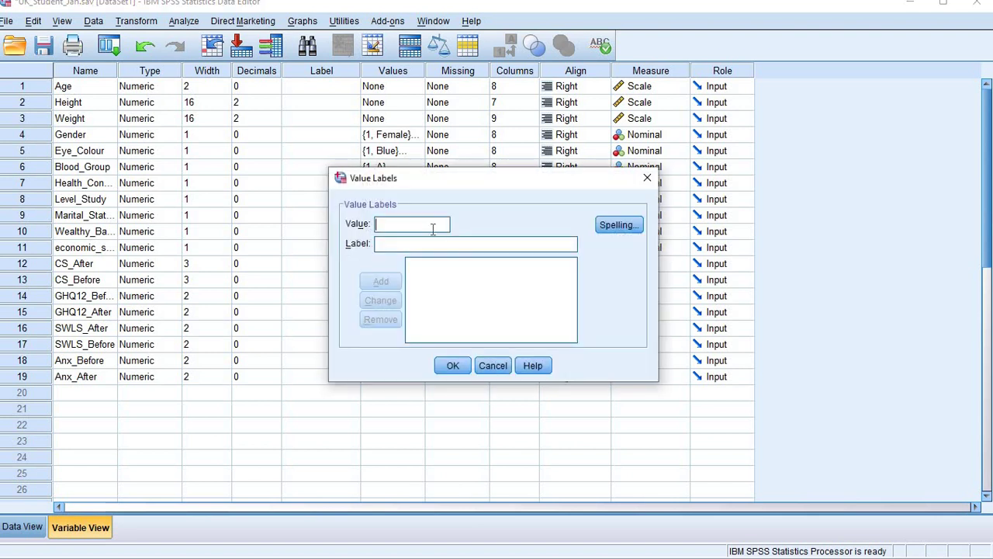
text(1)
click(441, 245)
text(Heal)
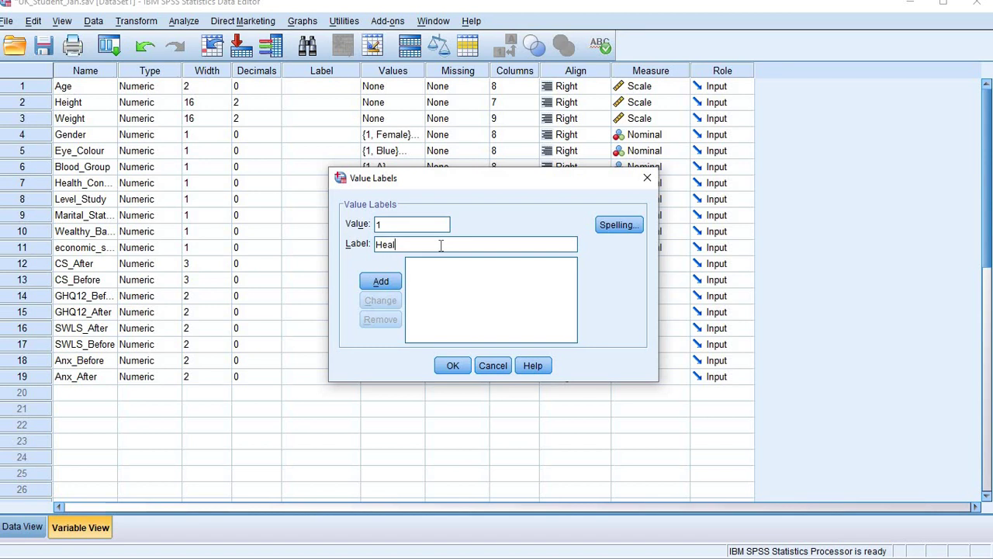
text(thy)
key(Return)
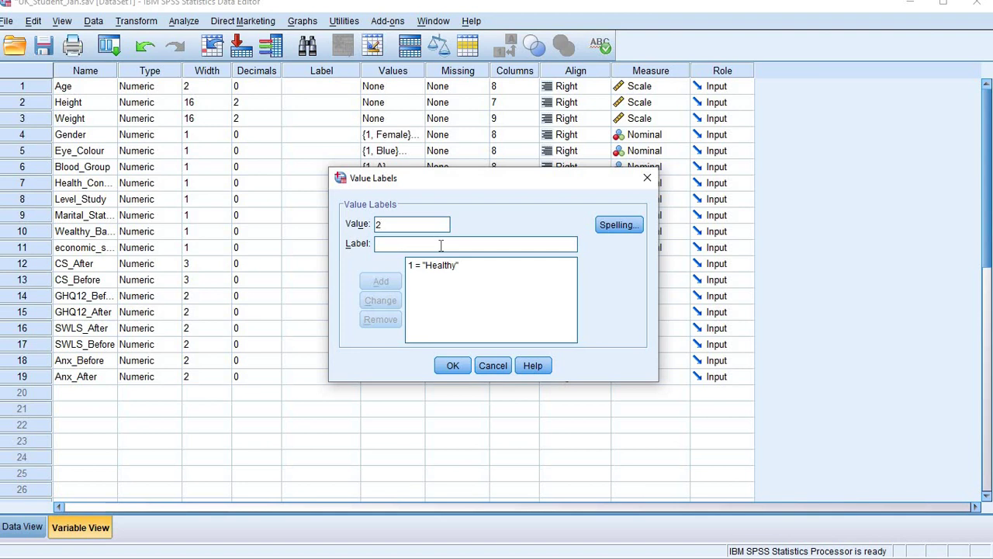
Step: Add the value labels 2 = "Chronic" and 3 = "Disable" to the Health_Con... variable and apply its value labels
text(Chr)
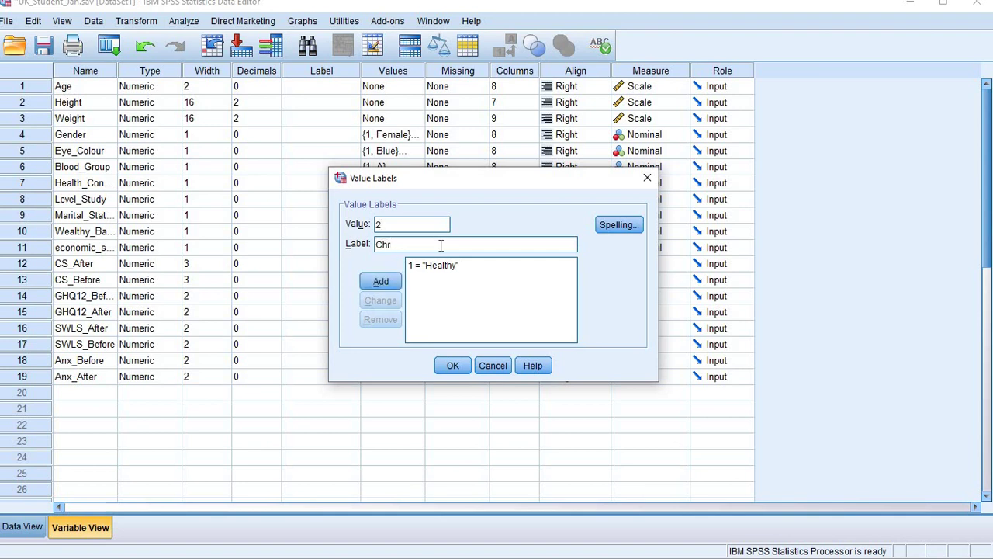
text(onic)
key(Return)
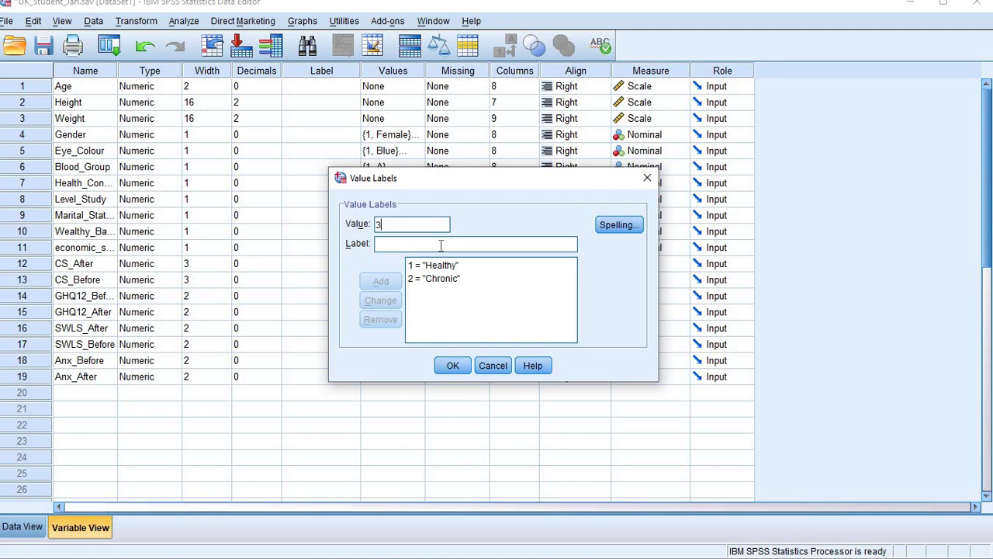
click(440, 245)
text(Dis)
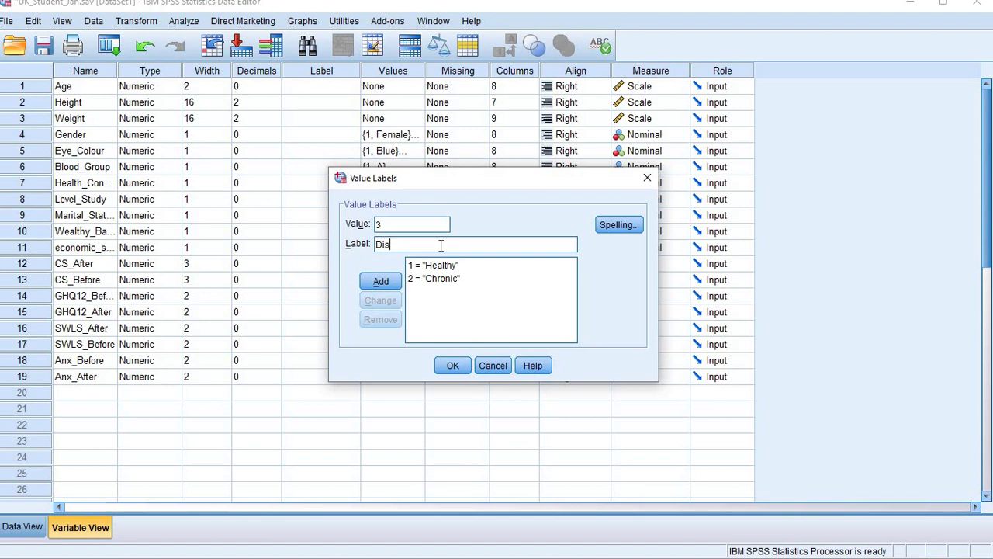
text(able)
key(Return)
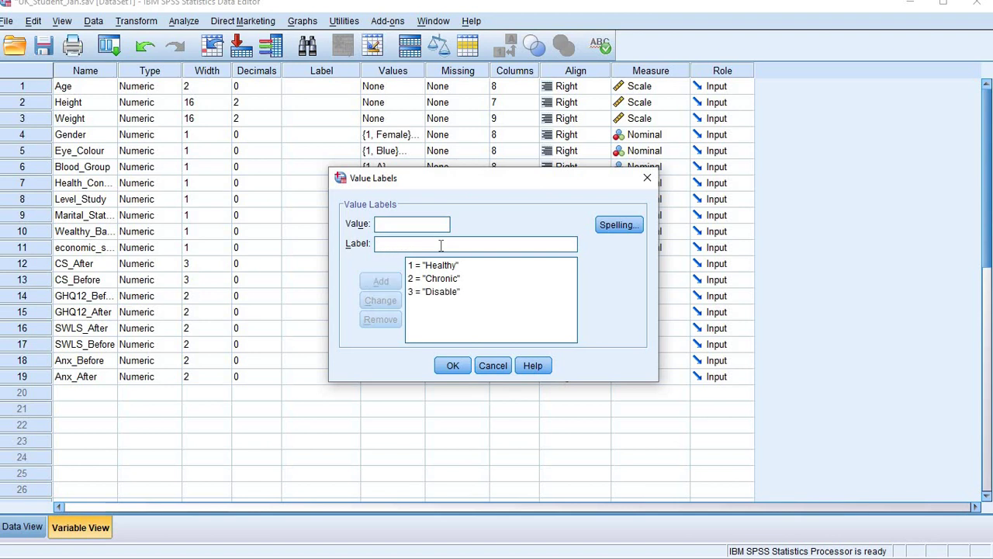
click(460, 370)
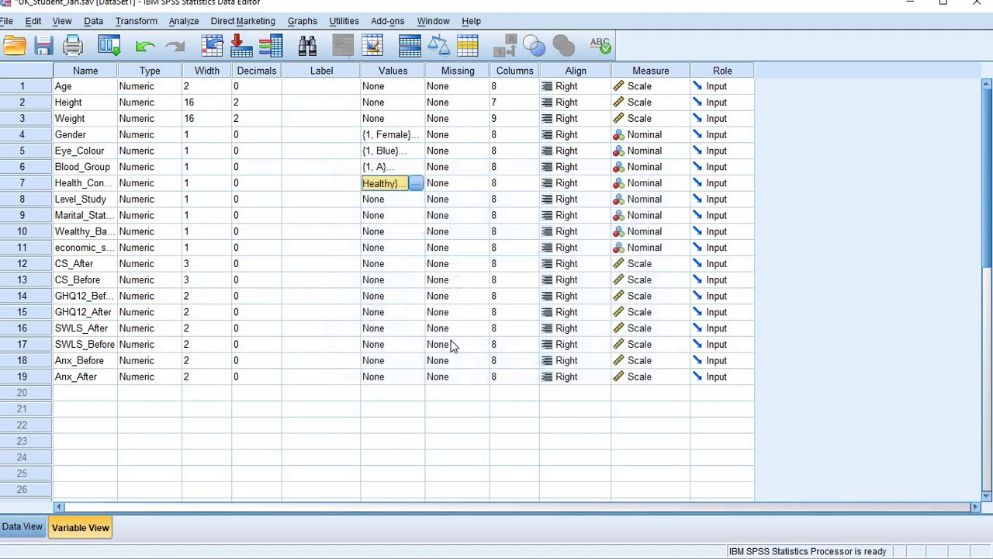
Step: Add the value label 1 = "Undergrad" to the Level_Study variable
click(391, 200)
click(416, 199)
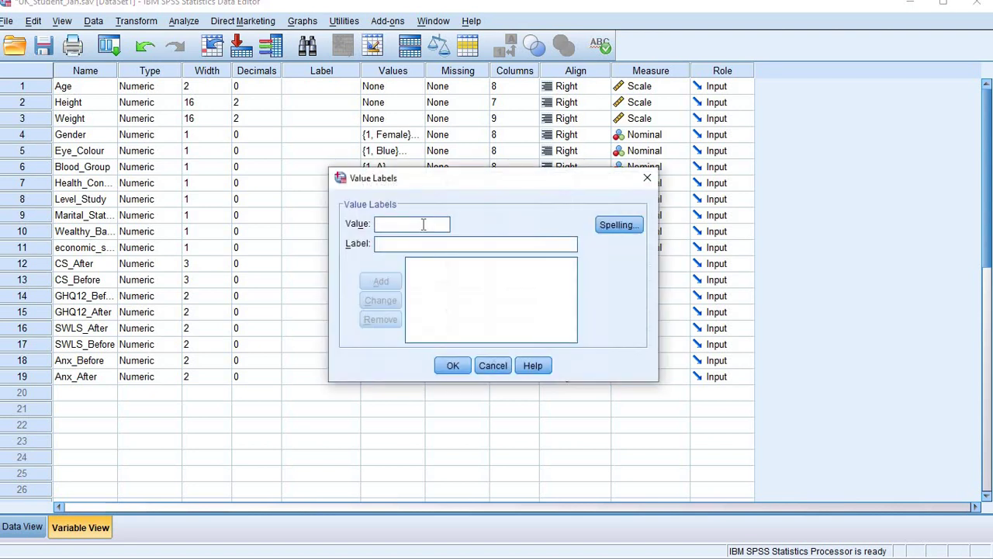
click(423, 224)
text(1)
click(423, 244)
text(Un)
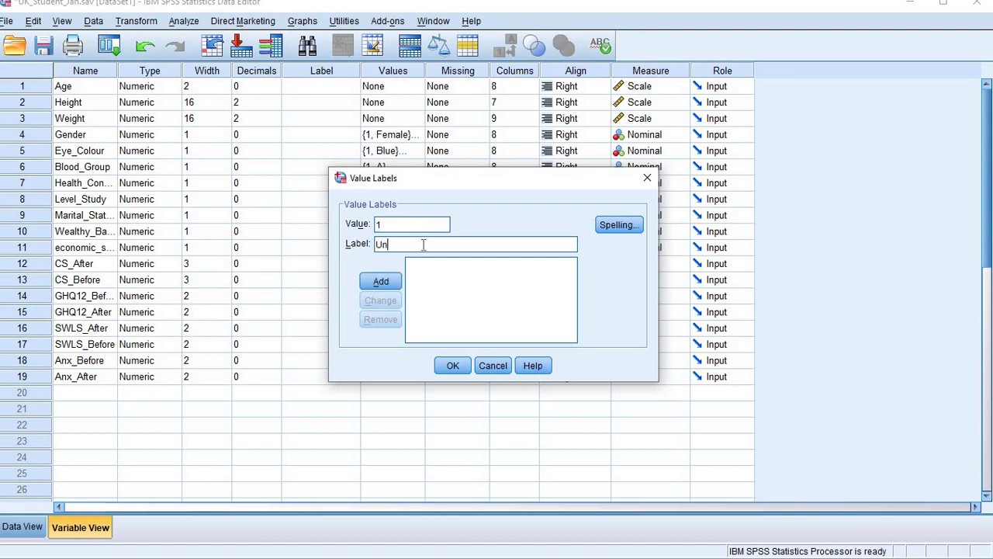
text(dergrad)
key(Return)
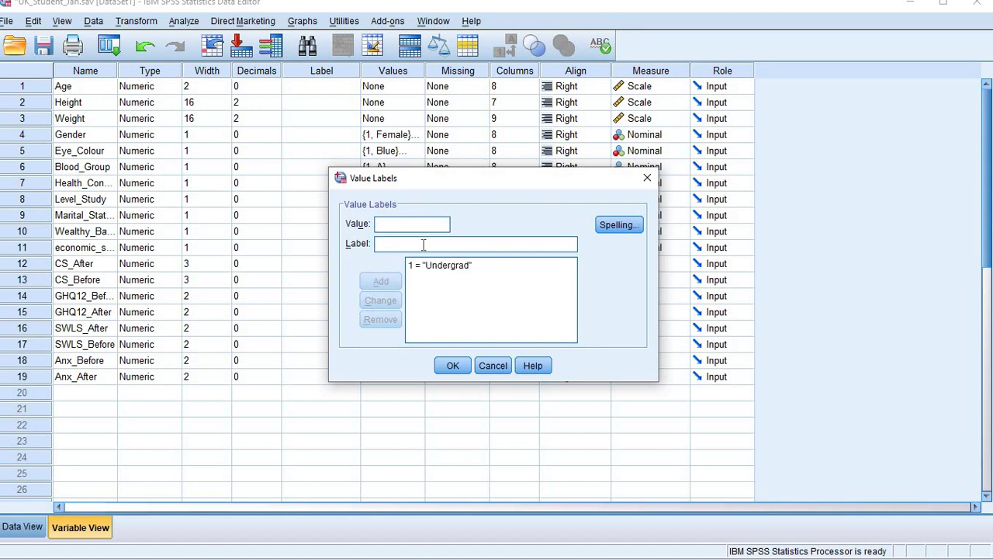
Step: Add the value label 2 = "Postgrad" to Level_Study and apply its value labels
text(2)
click(423, 244)
text(Post)
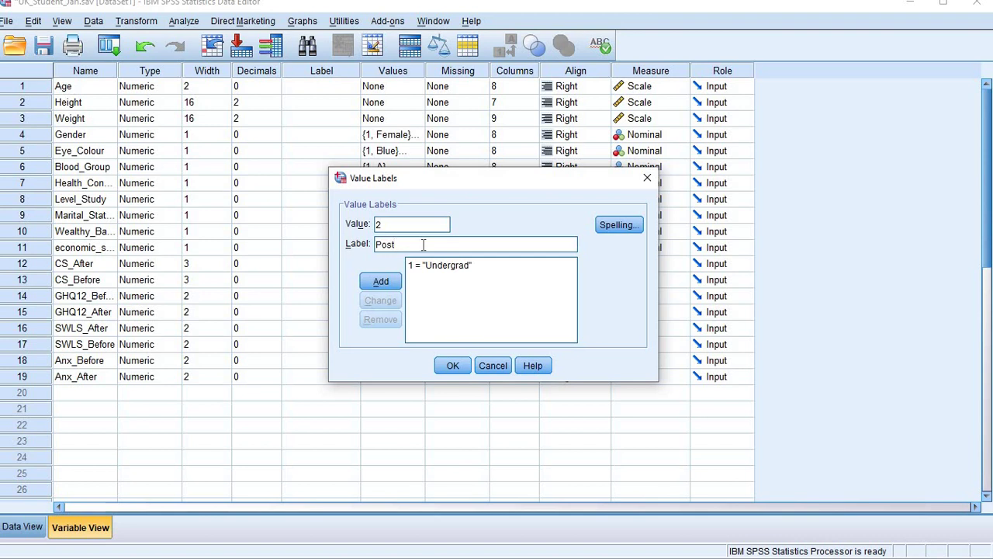
text(grad)
key(Return)
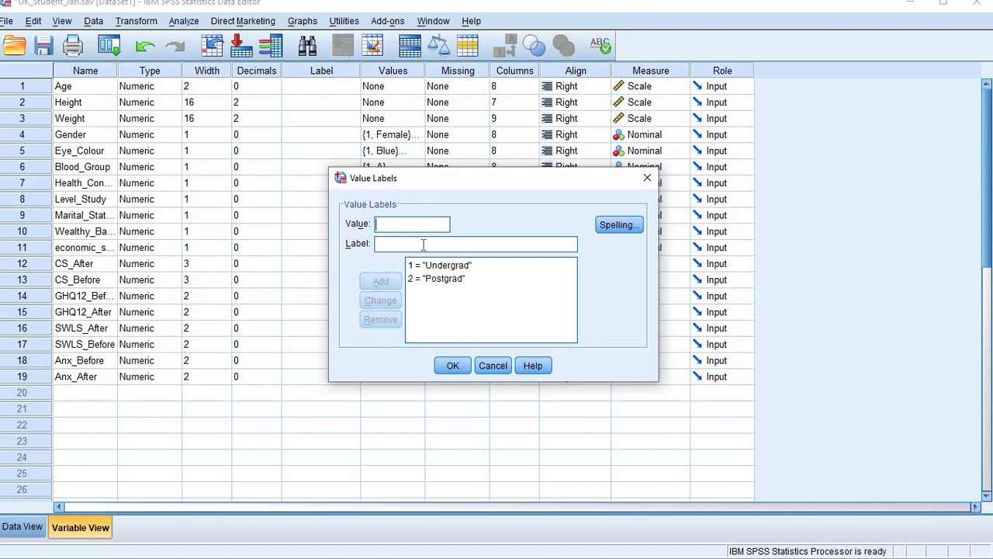
click(451, 363)
Step: Add the value label 1 = "Single" to the Marital_Stat... variable in row 9
click(415, 218)
click(417, 215)
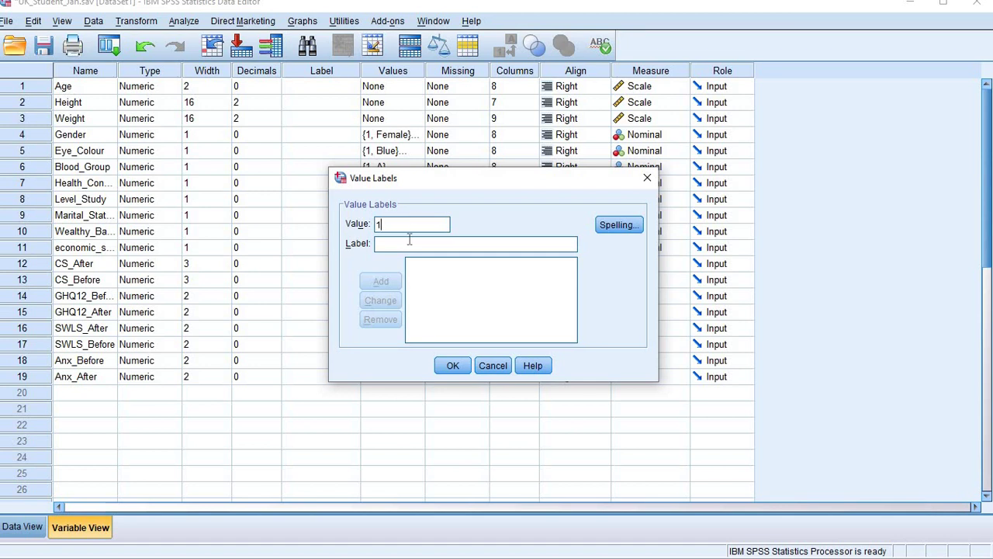
click(409, 243)
text(Si)
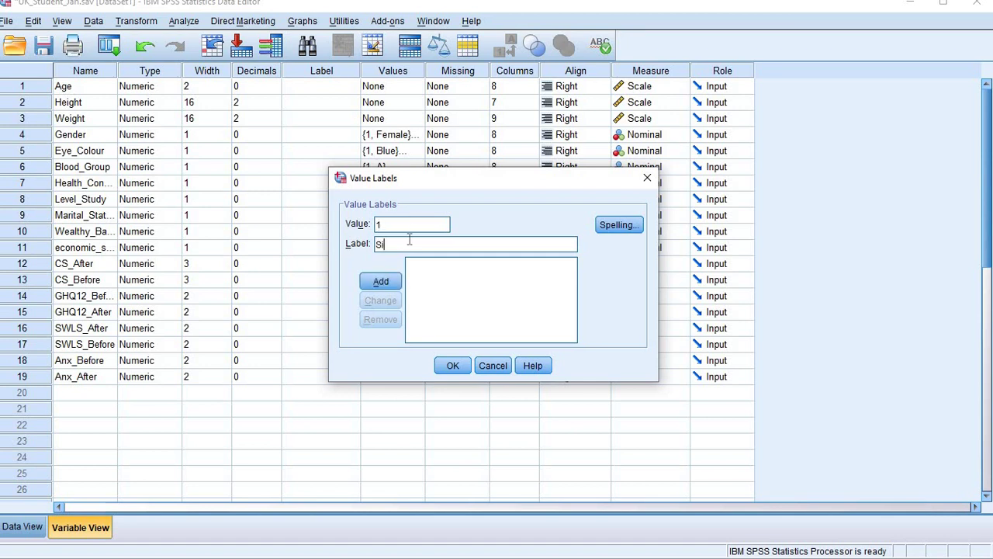
text(ngle)
key(Return)
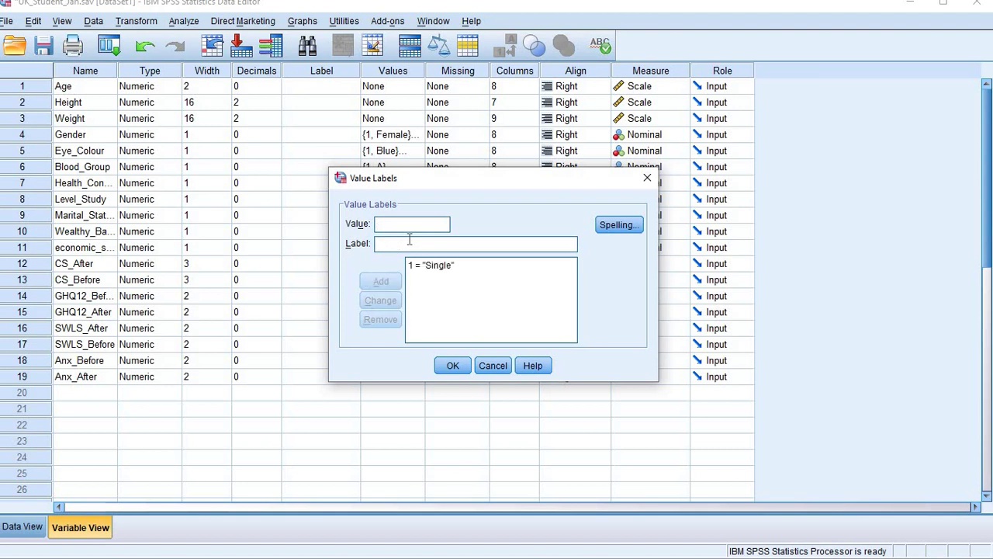
Step: Add the value label 2 = "Married" to the Marital_Stat... variable and apply its value labels
text(2)
key(Tab)
text(Marri)
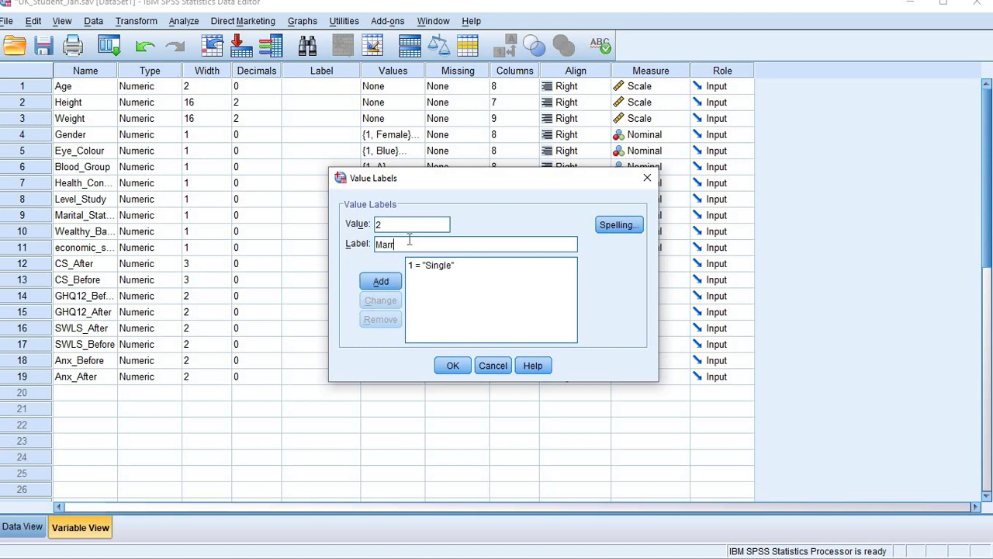
text(ed)
key(Return)
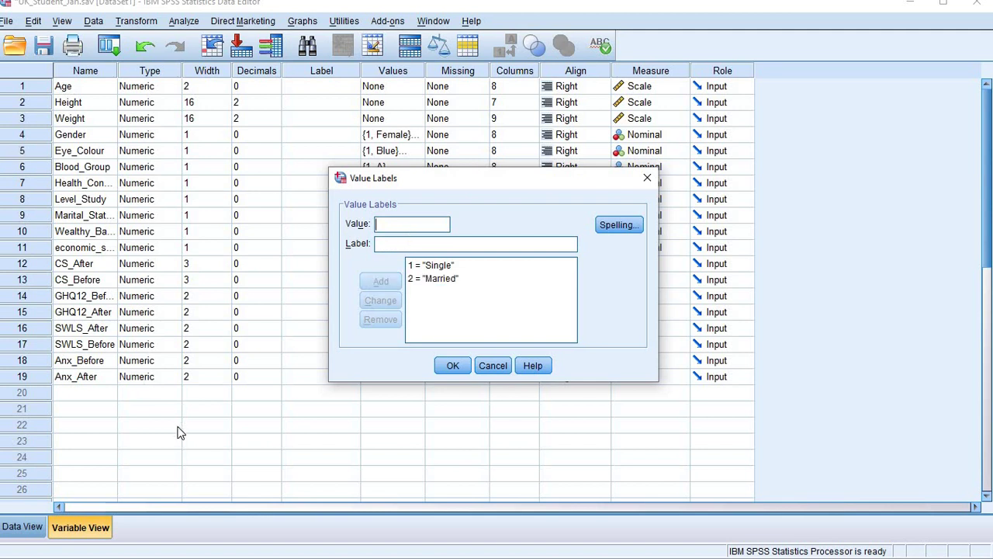
click(449, 371)
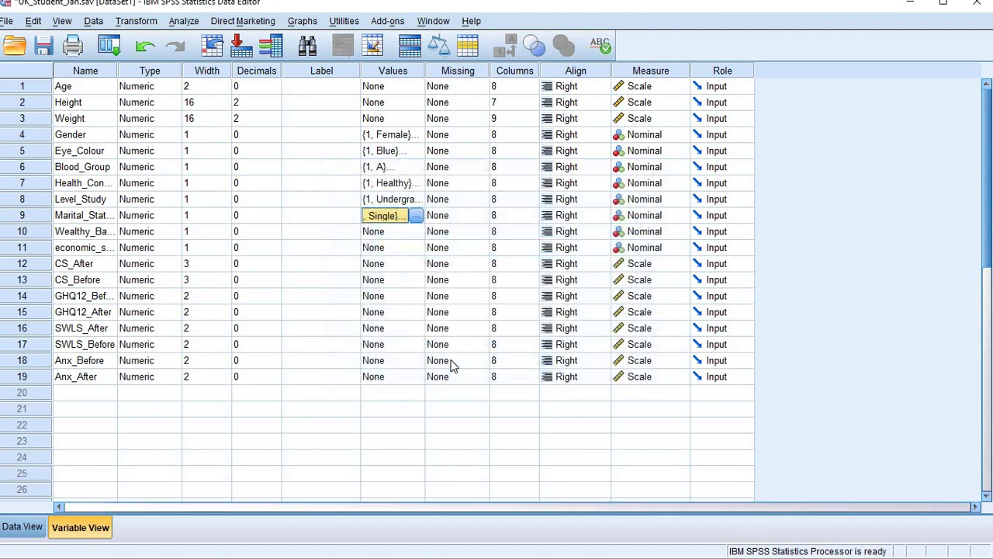
Step: Define the value labels 1 = "Yes" and 2 = "No" for the Wealthy_Ba... variable in row 10 and apply them
click(390, 232)
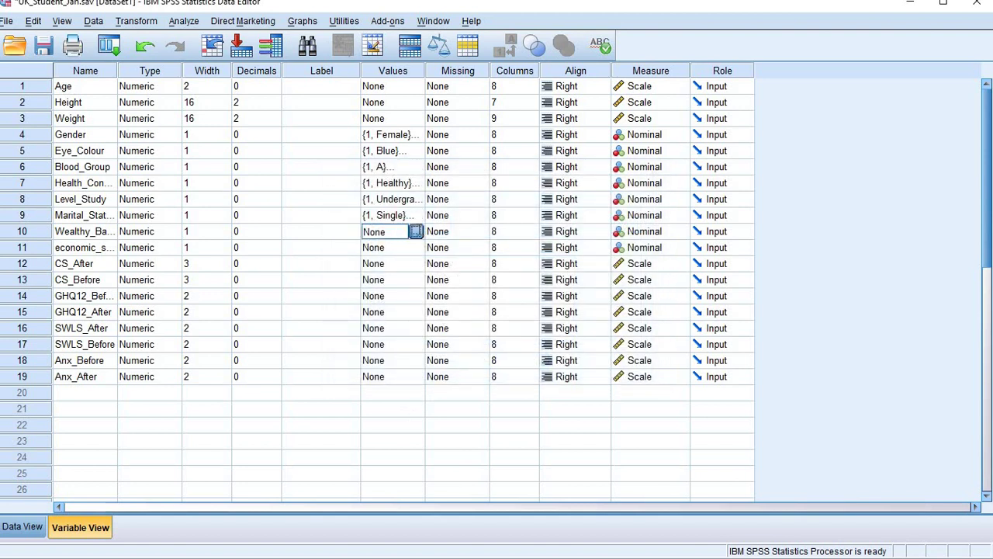
click(416, 231)
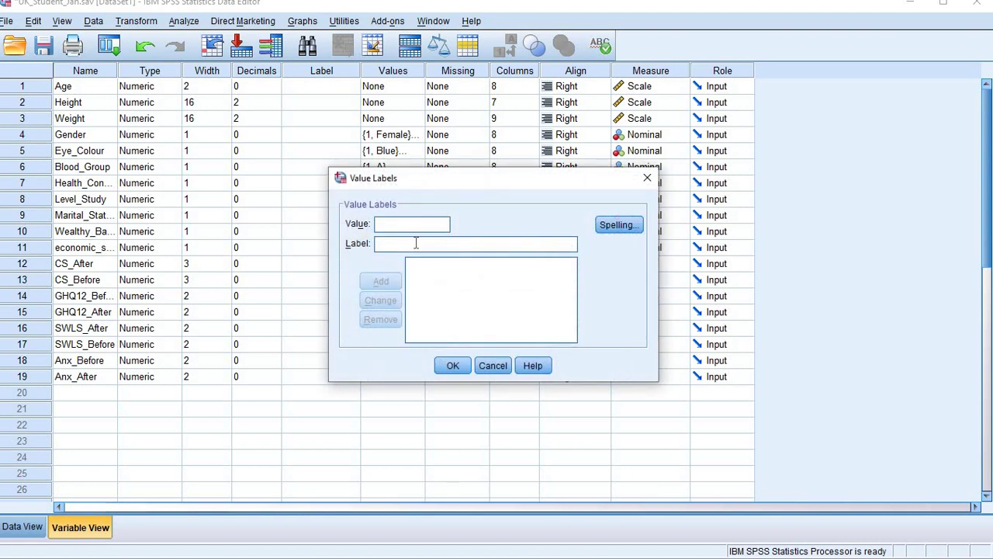
text(1)
text(Y)
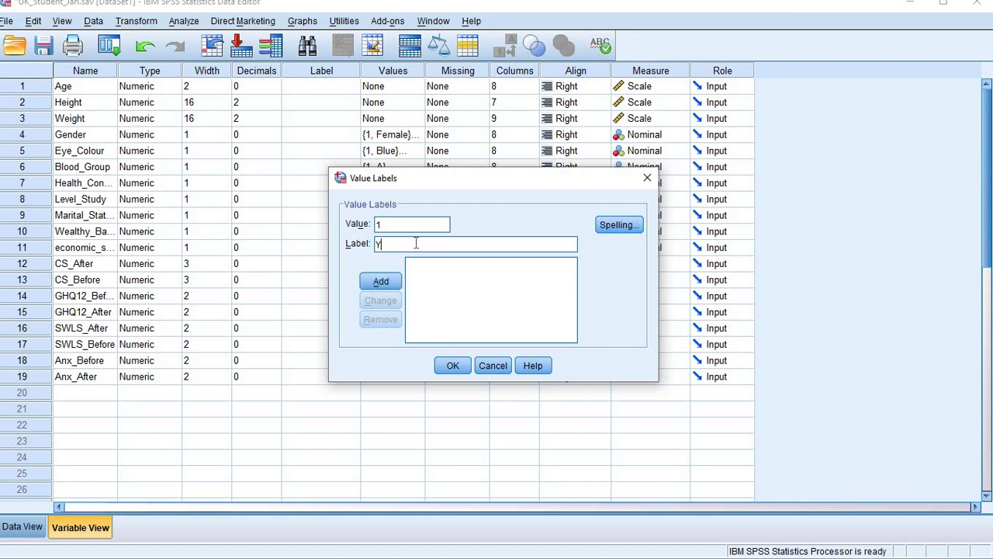
text(es)
key(Return)
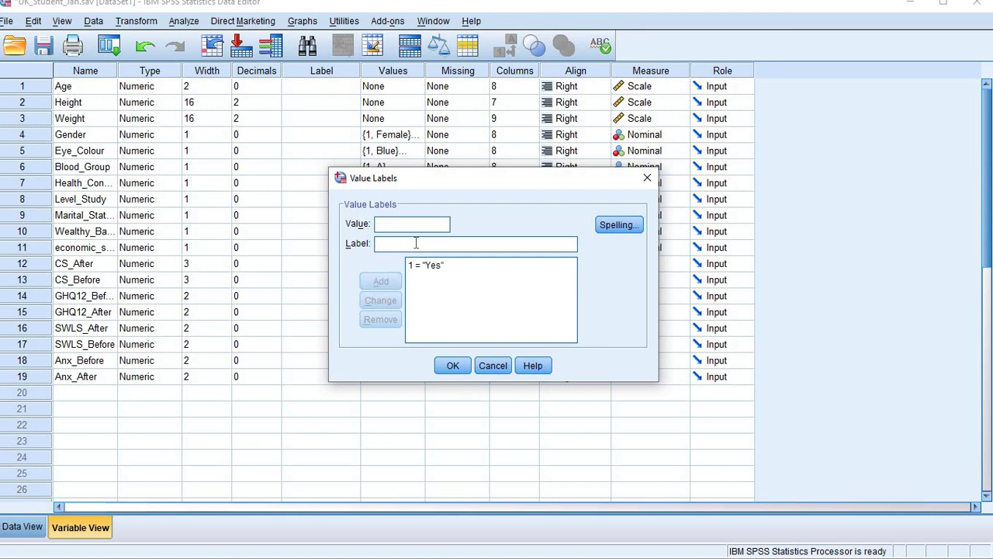
text(2)
text(No)
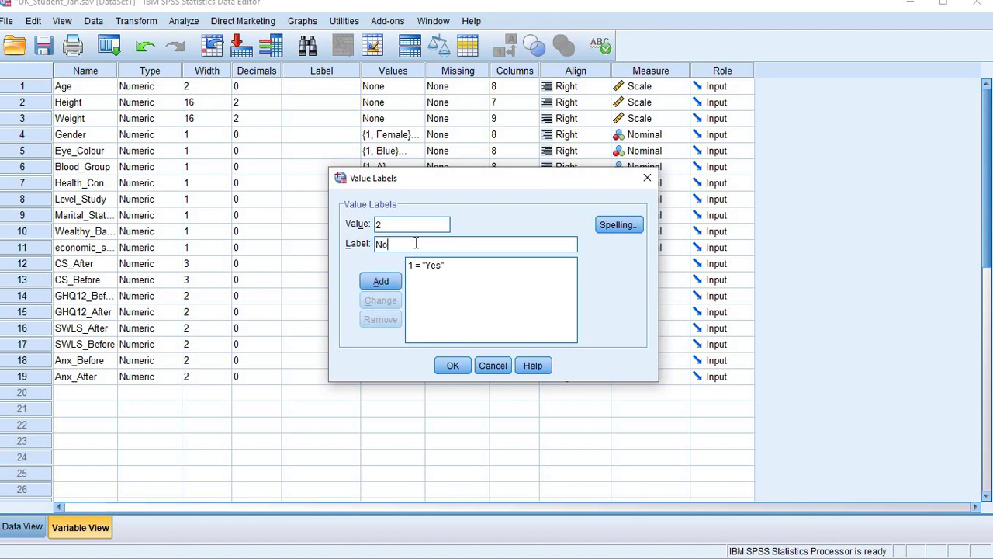
key(Return)
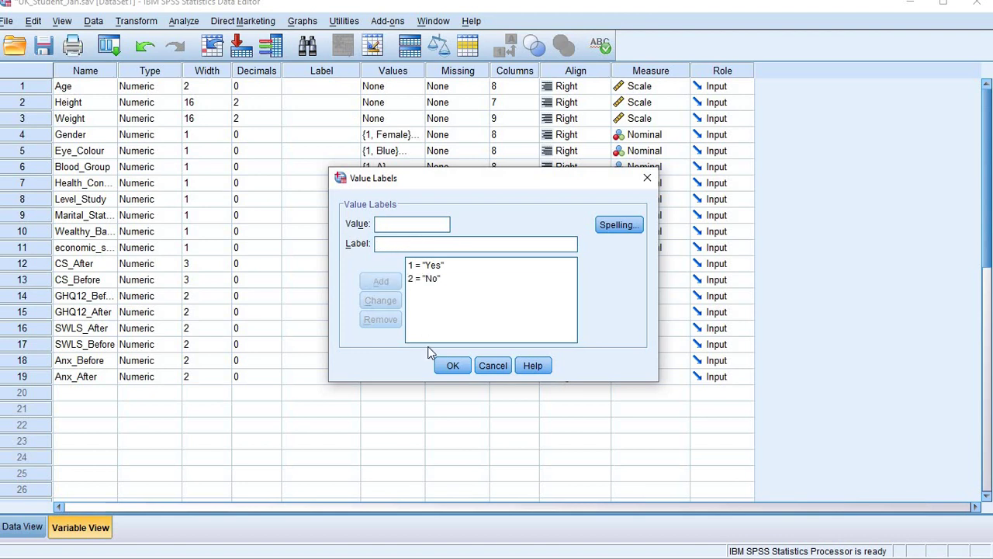
click(450, 365)
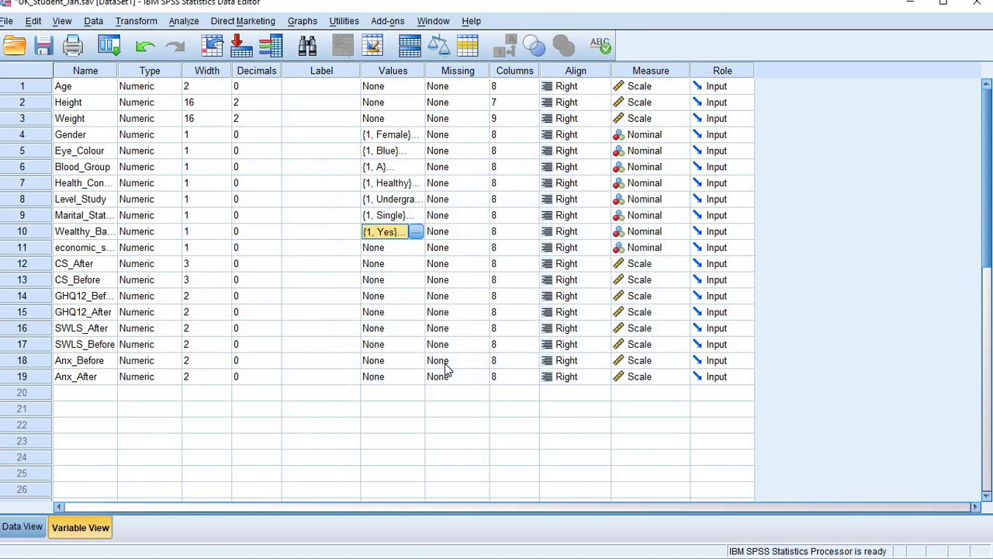
Step: Add the value label 1 = "Low" to the economic_s... variable in row 11
click(386, 251)
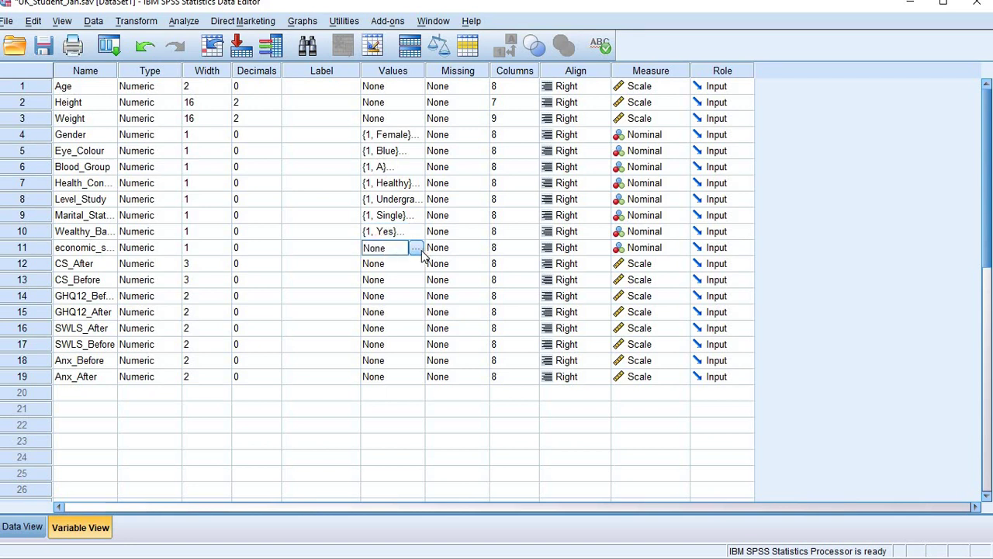
click(419, 250)
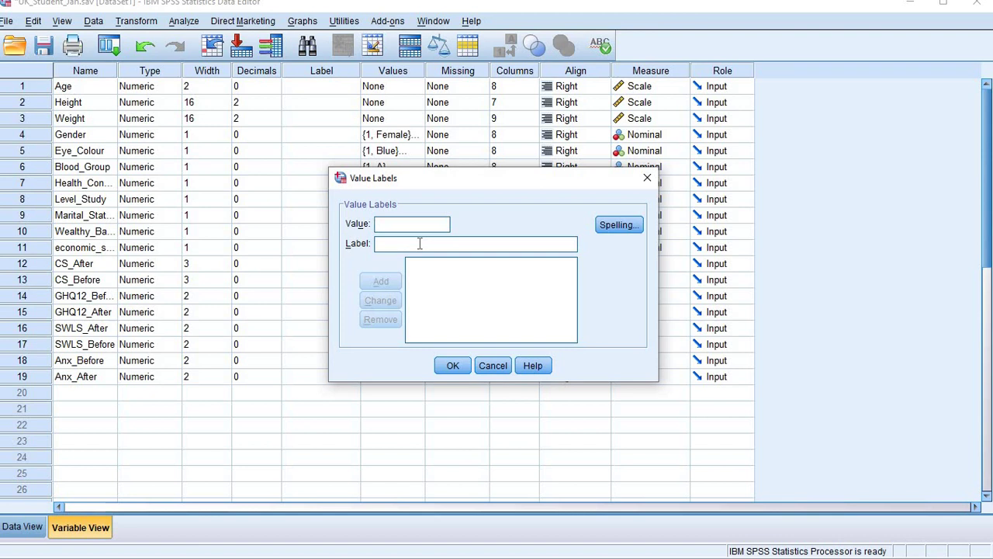
text(1)
key(Tab)
text(Low)
key(Return)
Step: Add the value labels 2 = "Medium" and 3 = "High" to the economic_s... variable
text(2)
text(M)
text(edium)
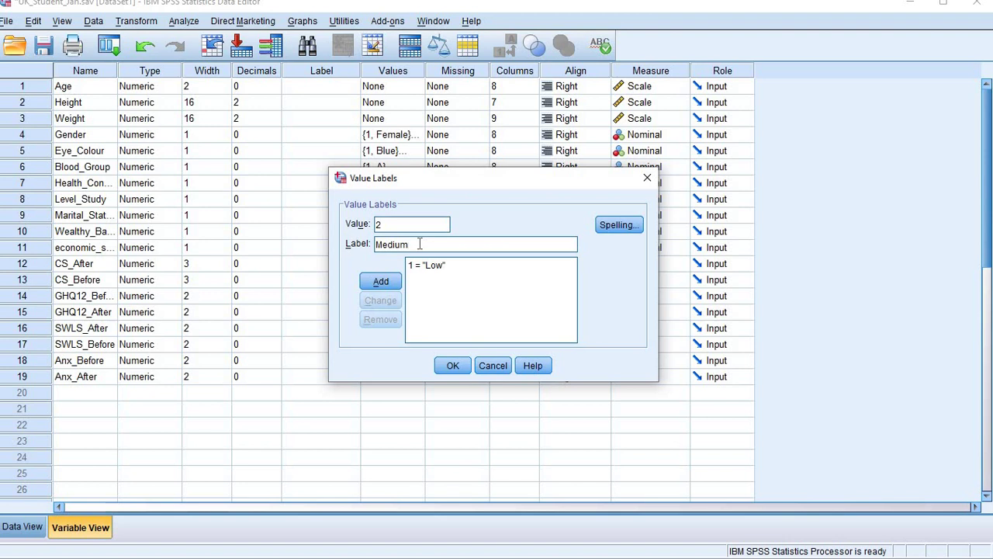
key(Return)
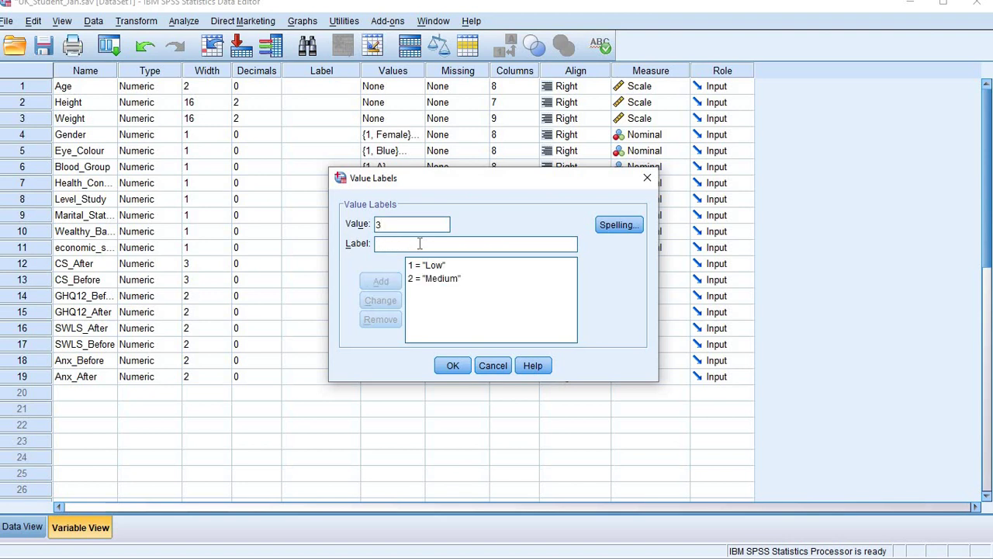
text(G)
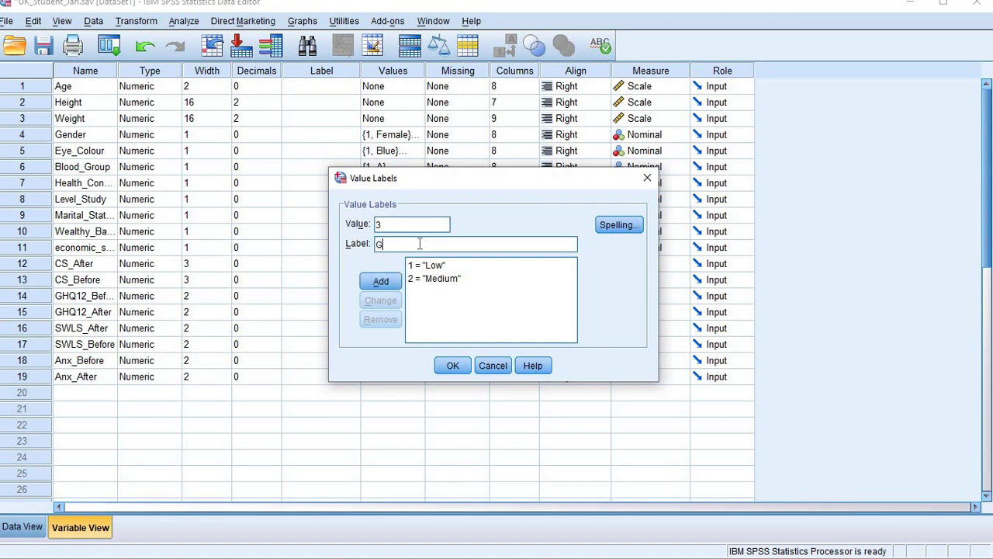
key(BackSpace)
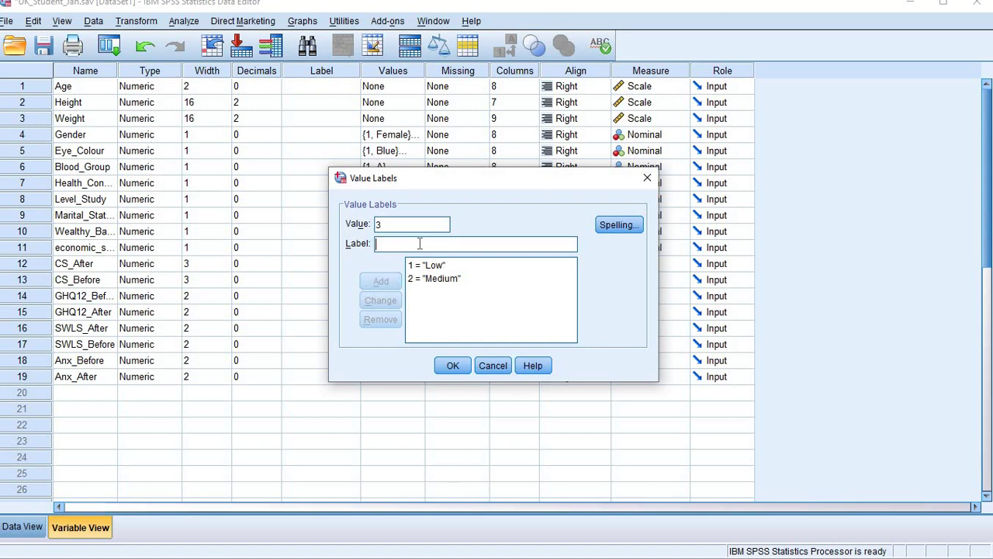
text(High)
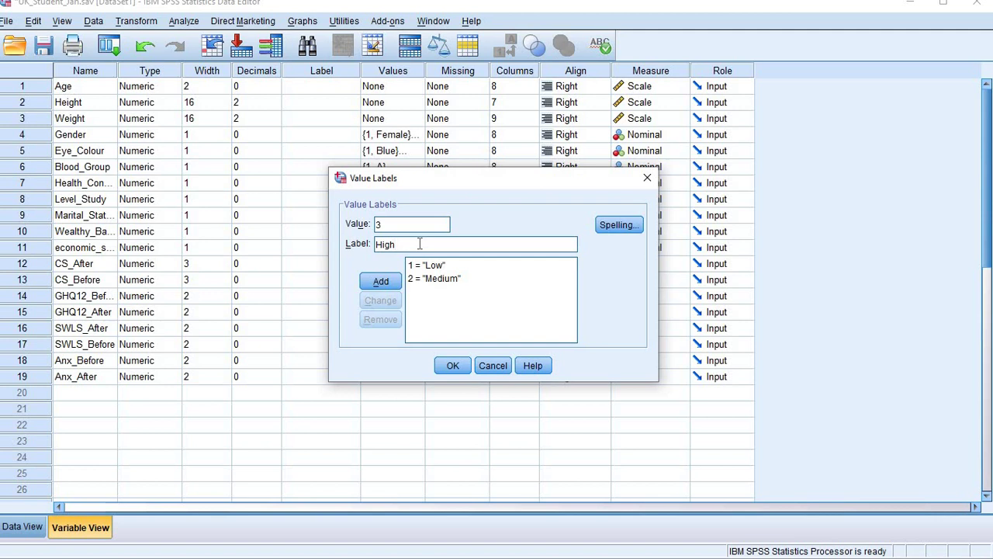
key(Return)
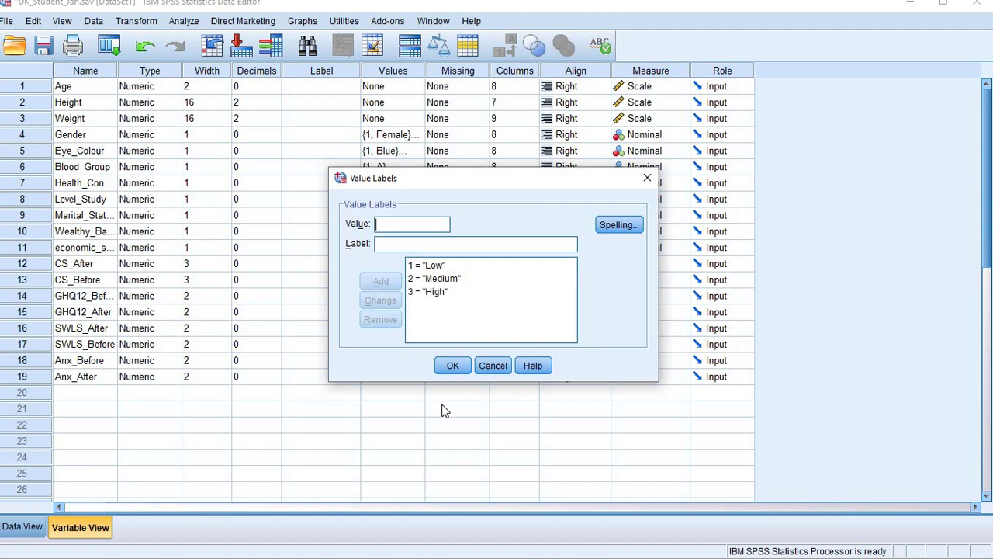
Step: Apply the economic_s... value labels, save the UK_Student_Jan.sav dataset from Data View, and close the output log
click(452, 365)
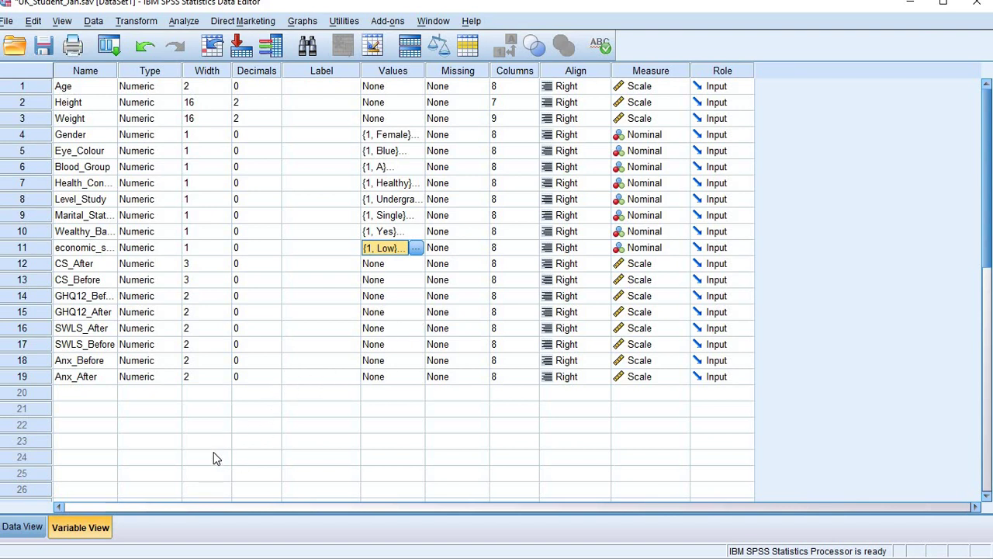
click(29, 528)
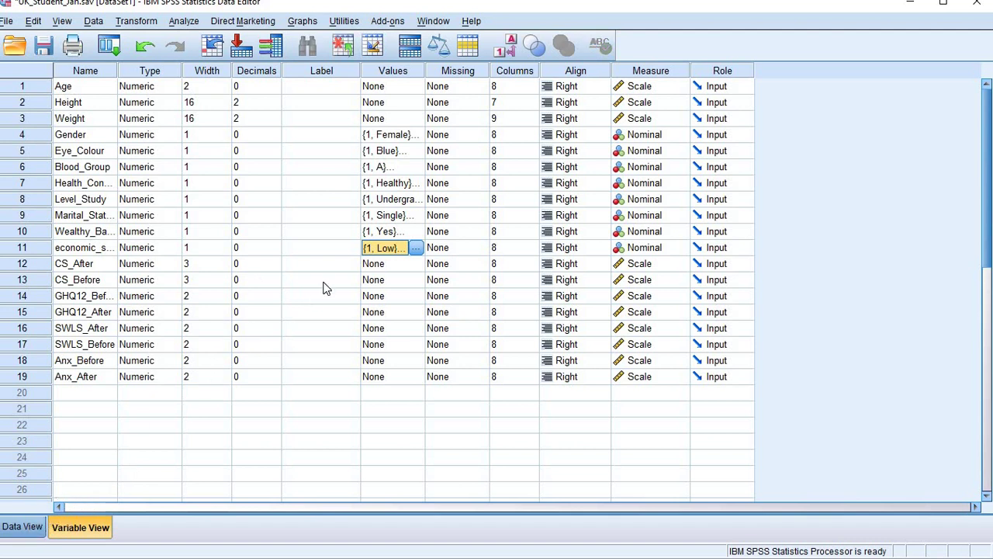
key(ctrl+t)
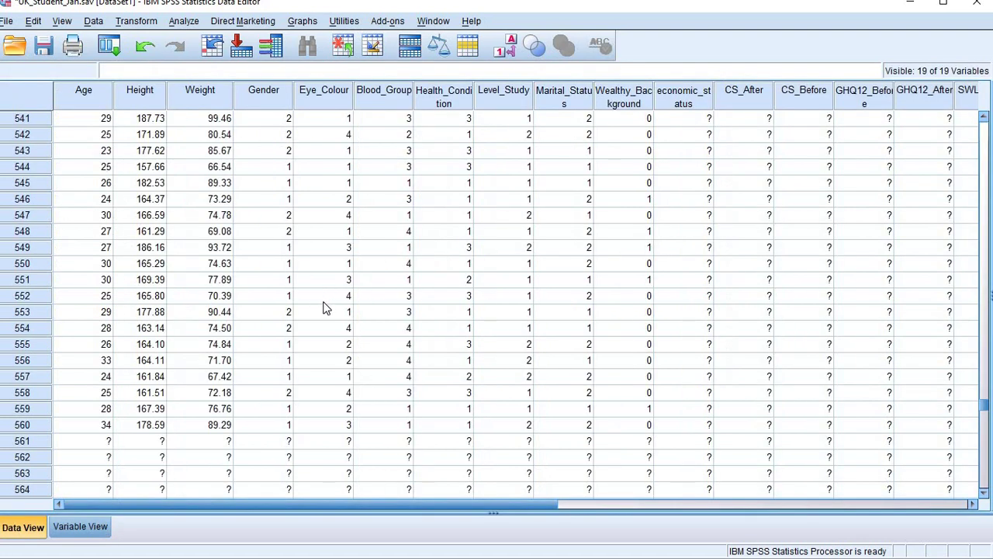
scroll(325, 308, up, 2)
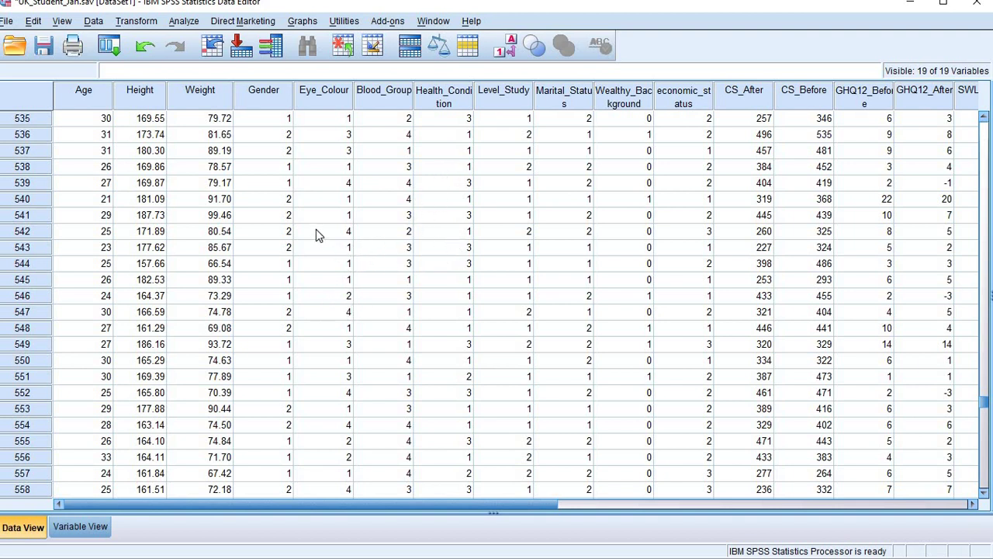
click(40, 48)
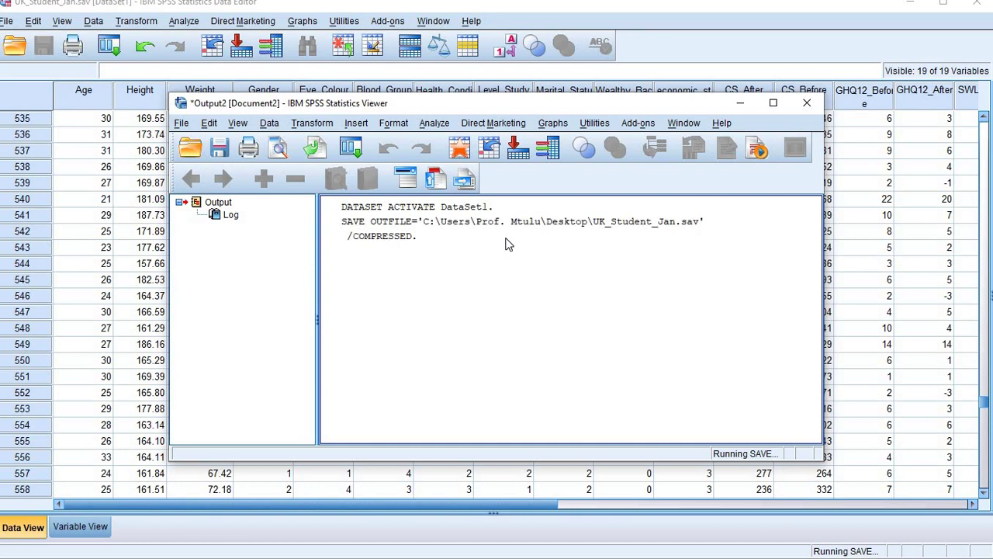
click(804, 108)
click(489, 307)
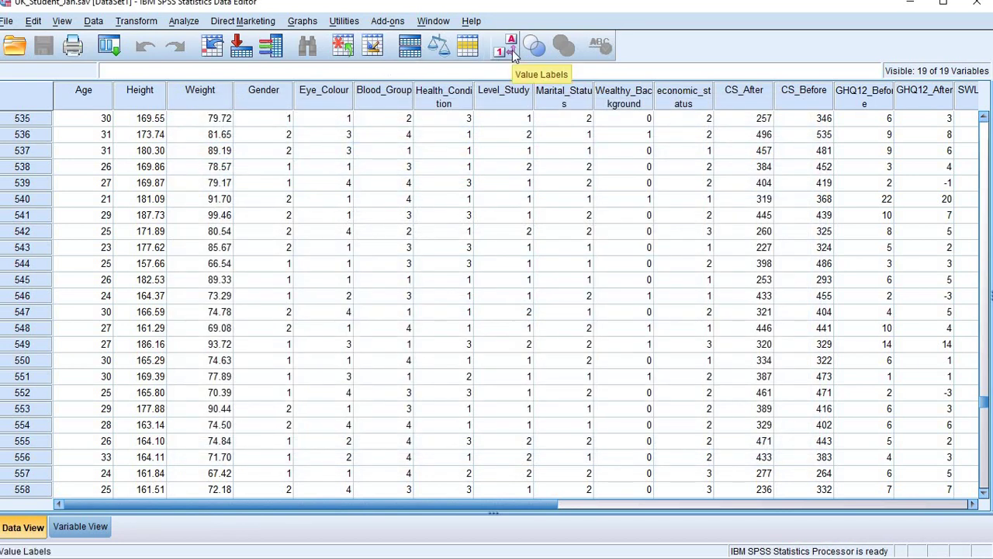
Step: Preview the categorical value labels in place of the numeric codes in Data View and switch back to codes
click(512, 50)
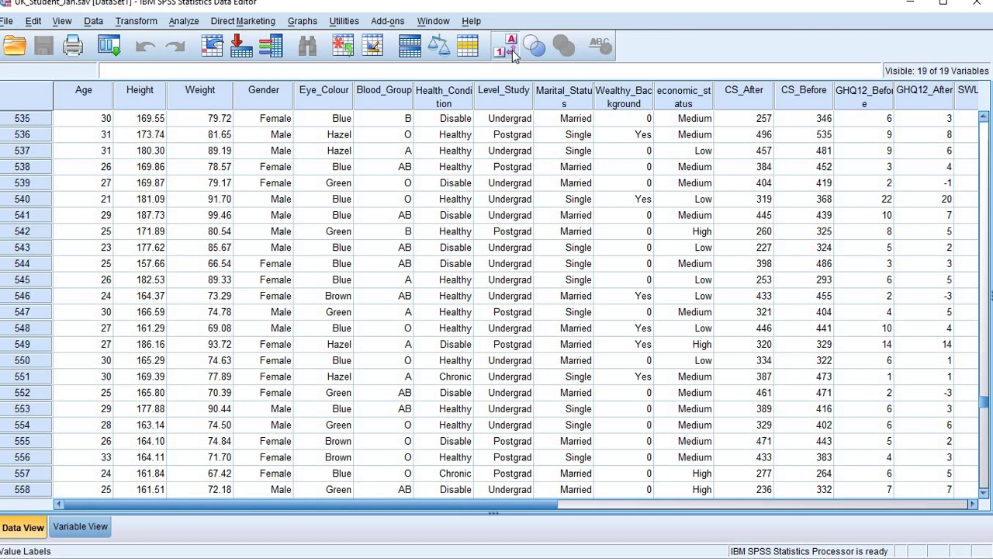
click(512, 50)
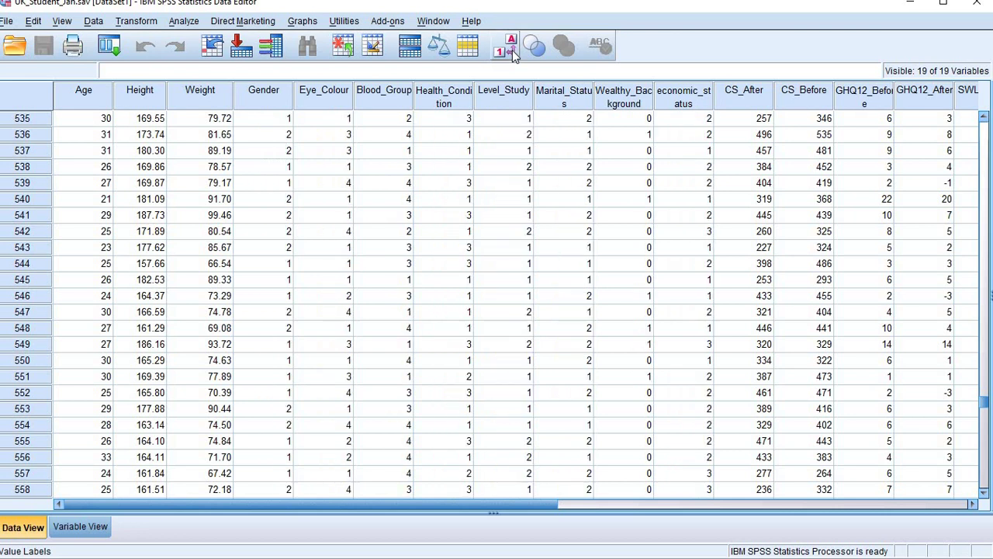
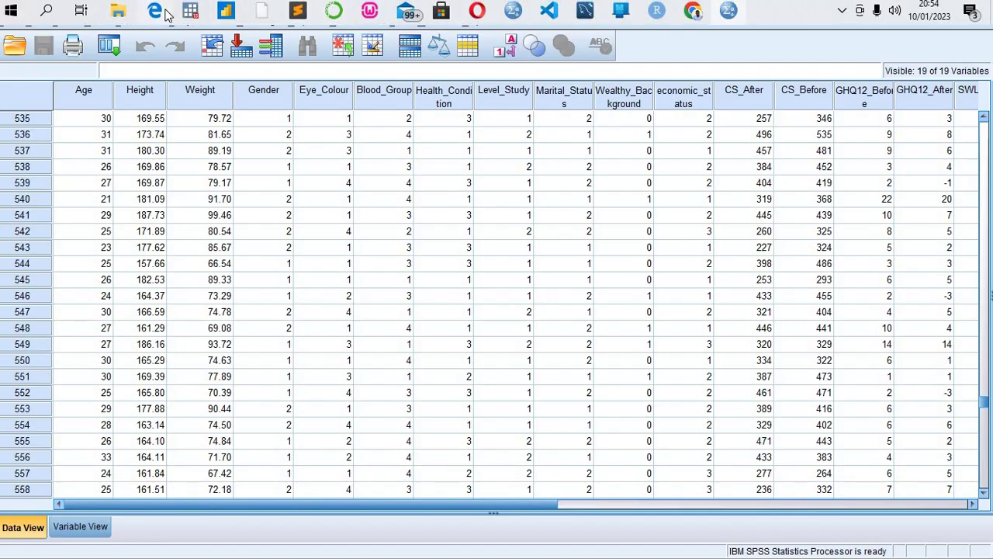
Step: Switch to the assignment PDF in Microsoft Edge and read the task list on page 1, from value labels to descriptive statistics
click(156, 12)
scroll(259, 184, up, 5)
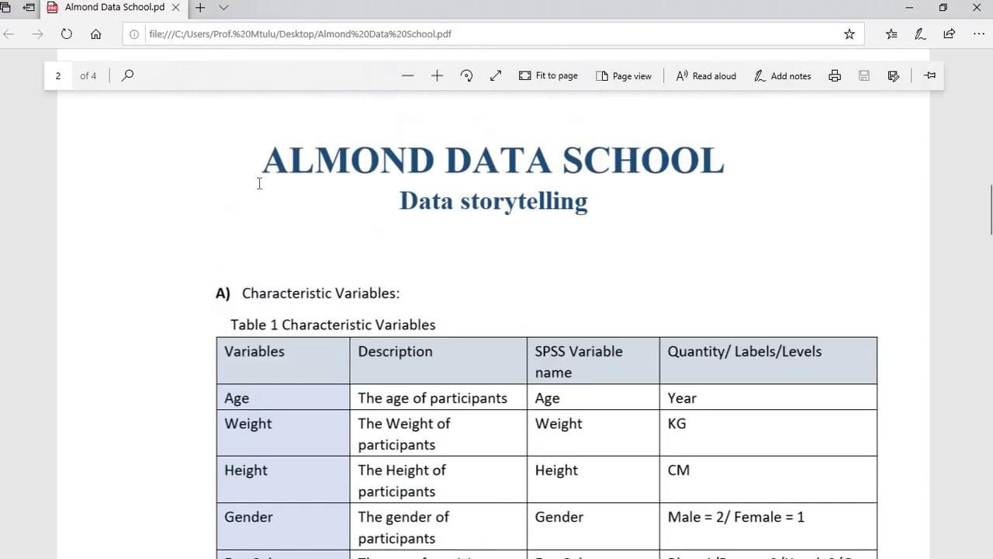
scroll(259, 184, up, 10)
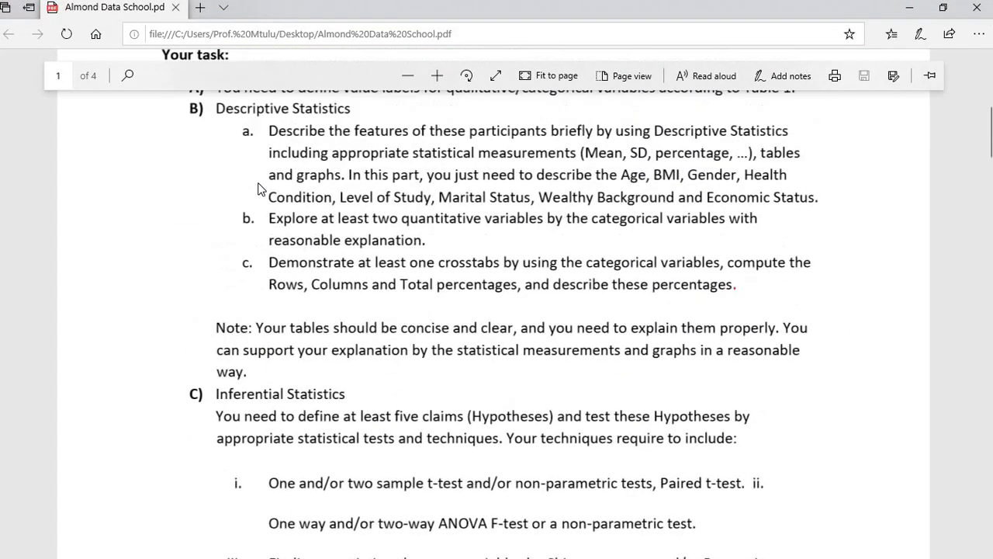
scroll(259, 189, up, 3)
scroll(260, 222, down, 1)
scroll(386, 293, up, 1)
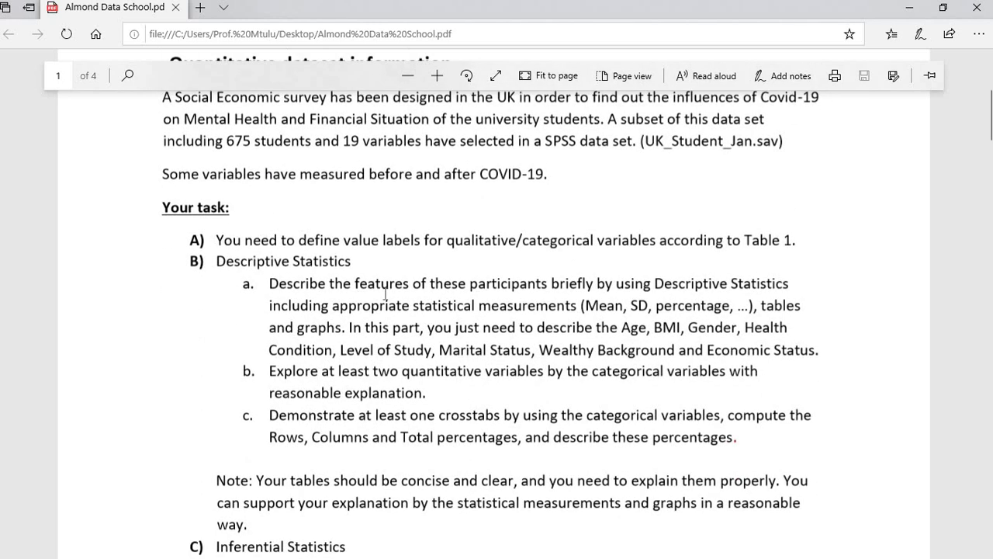
scroll(452, 193, down, 1)
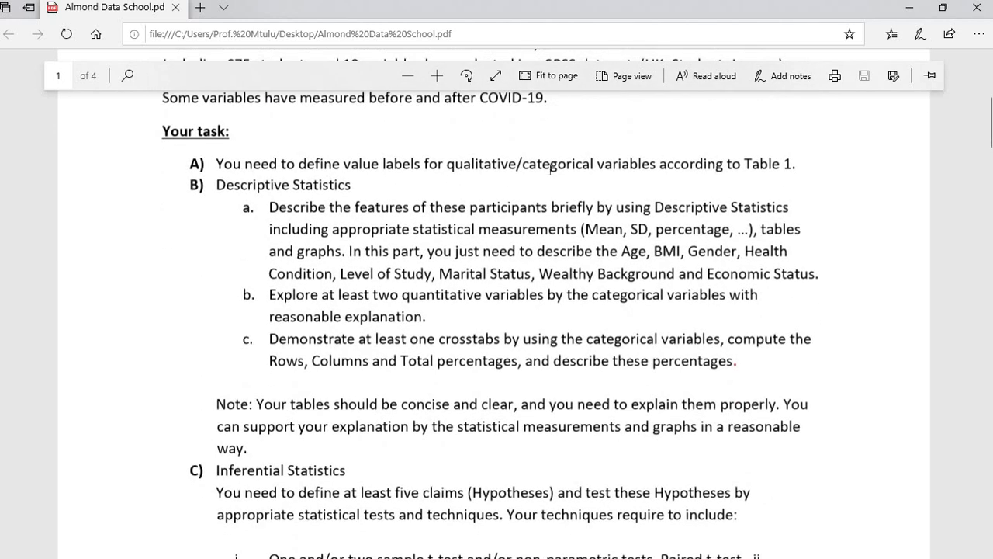
key(super+alt+1)
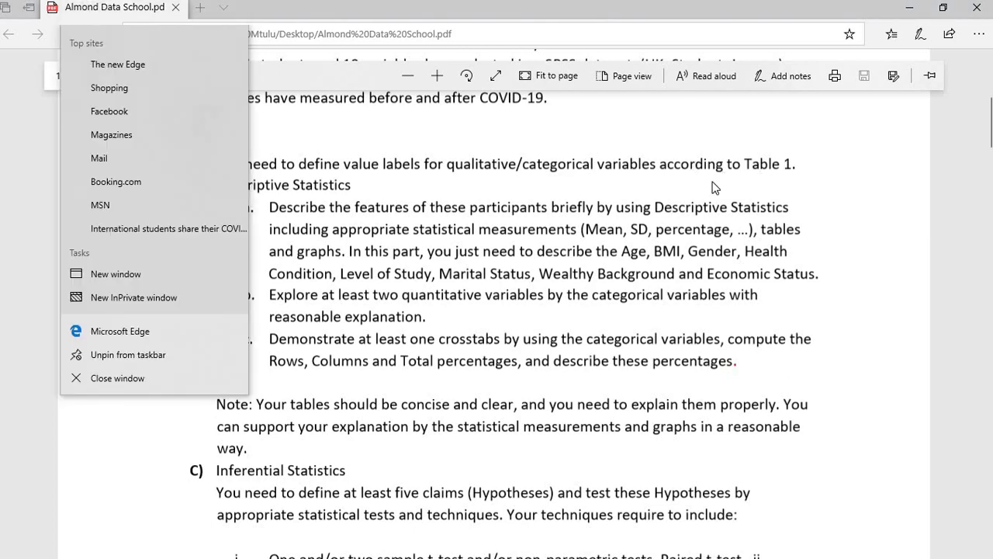
click(693, 188)
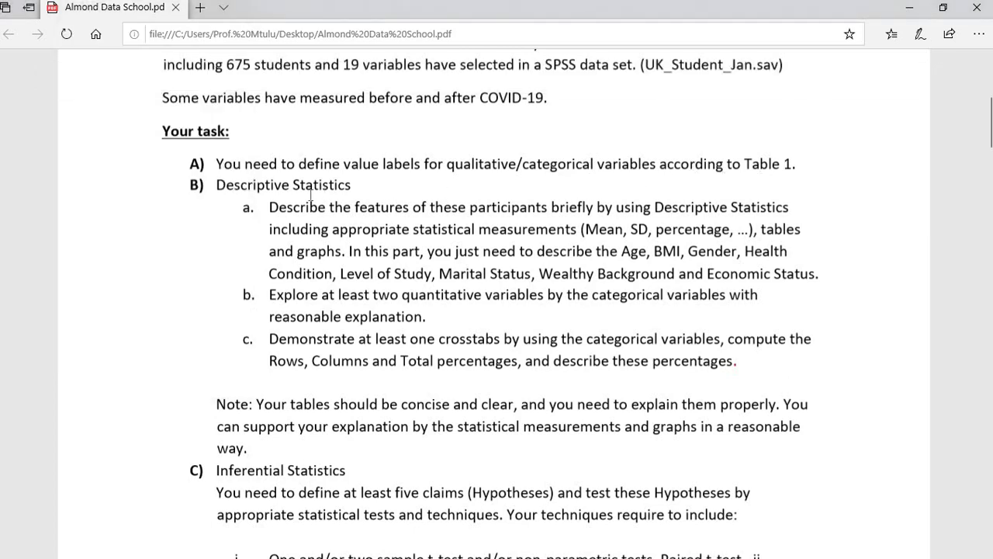
scroll(310, 196, down, 1)
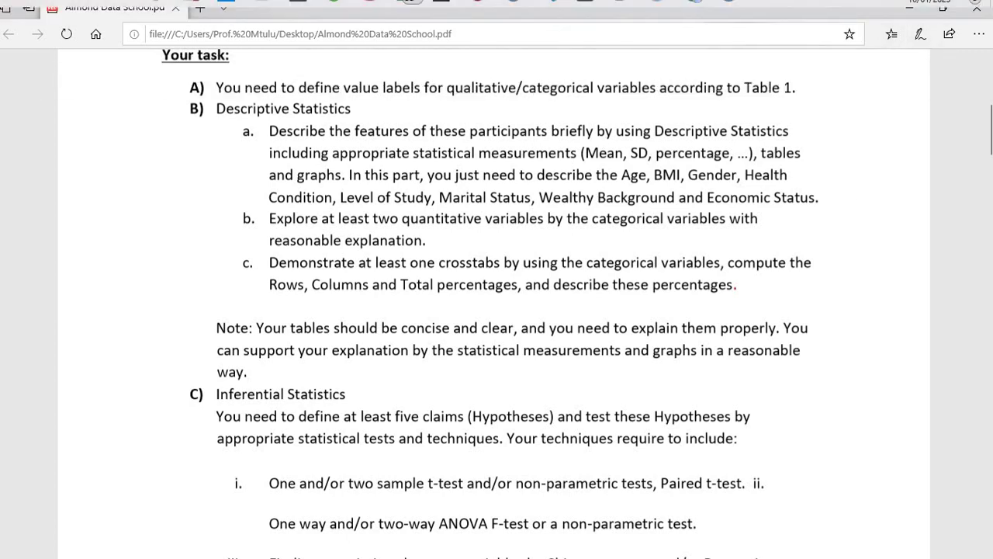
Step: Return to the SPSS dataset and review its case rows in Data View and its variable definitions in Variable View
click(729, 11)
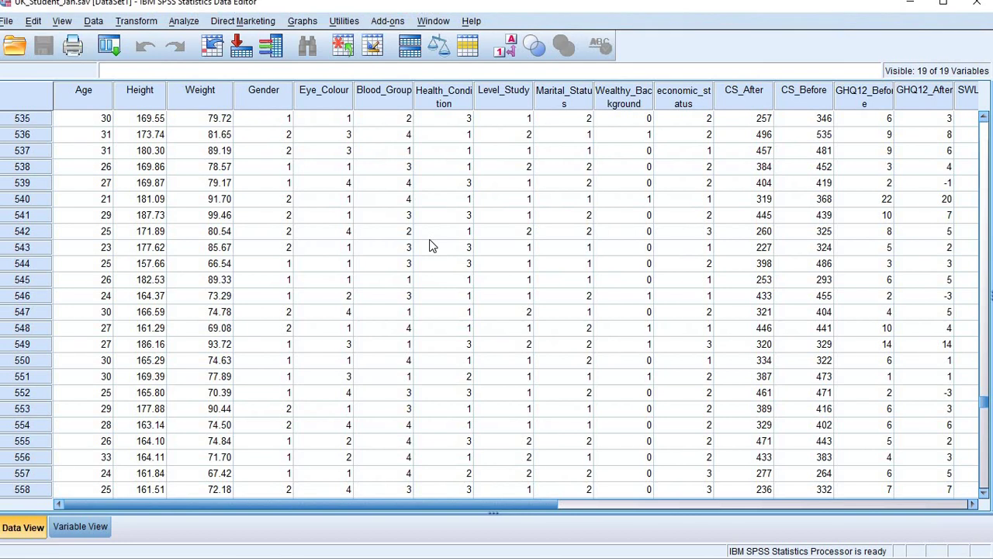
scroll(433, 246, up, 14)
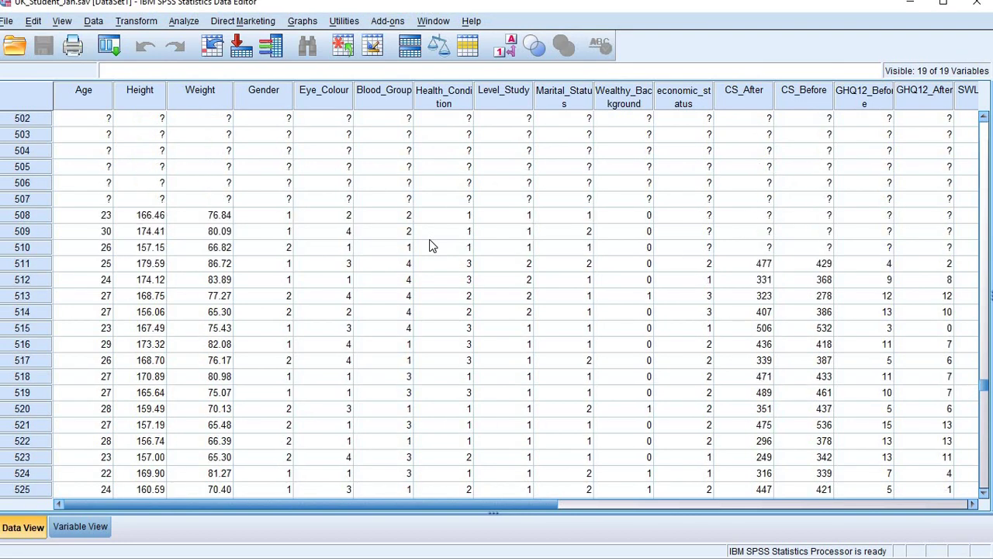
scroll(432, 246, up, 20)
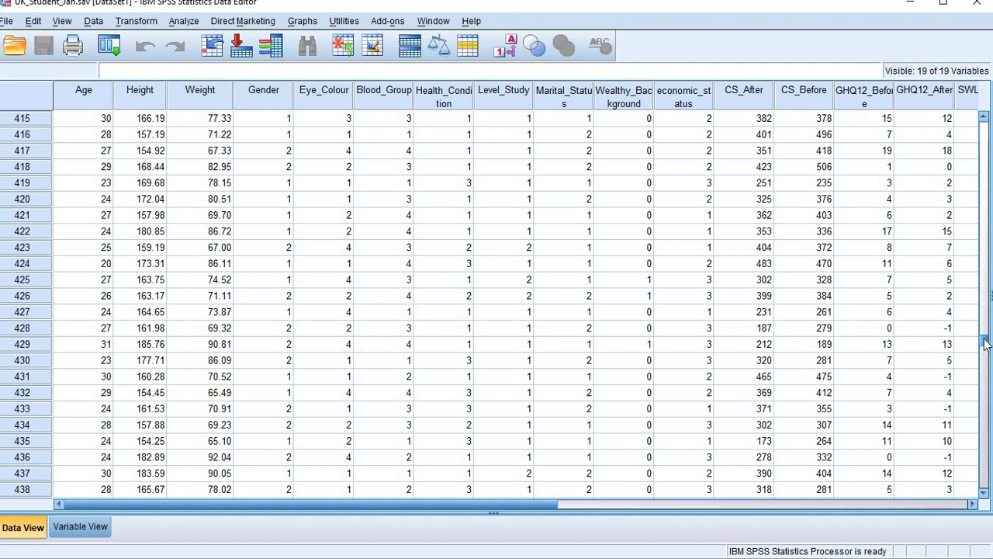
drag(983, 341, 984, 132)
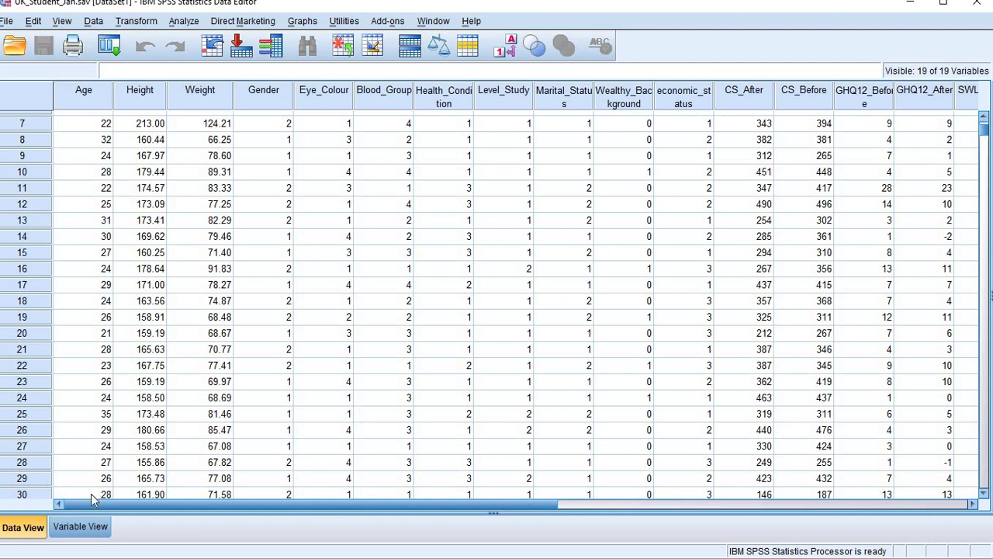
click(85, 527)
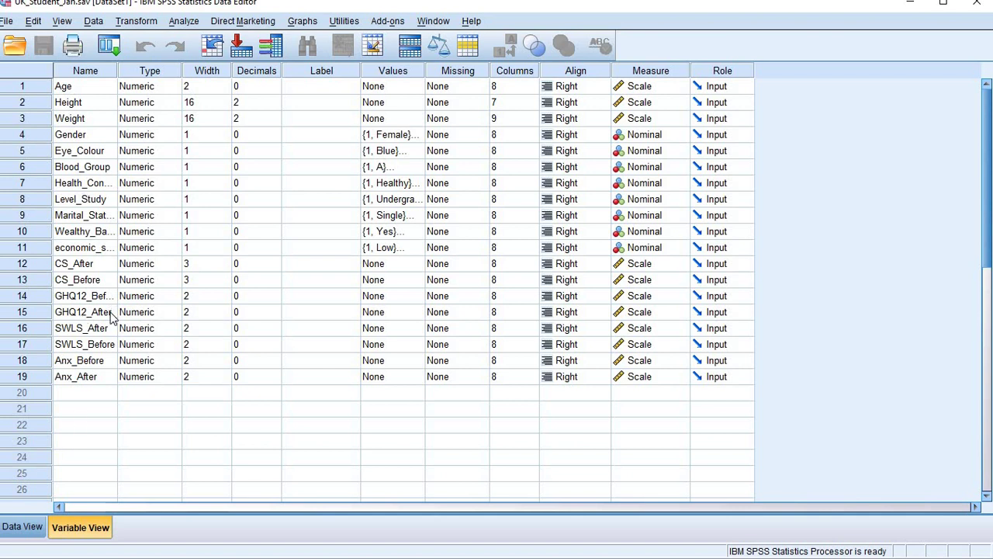
click(21, 527)
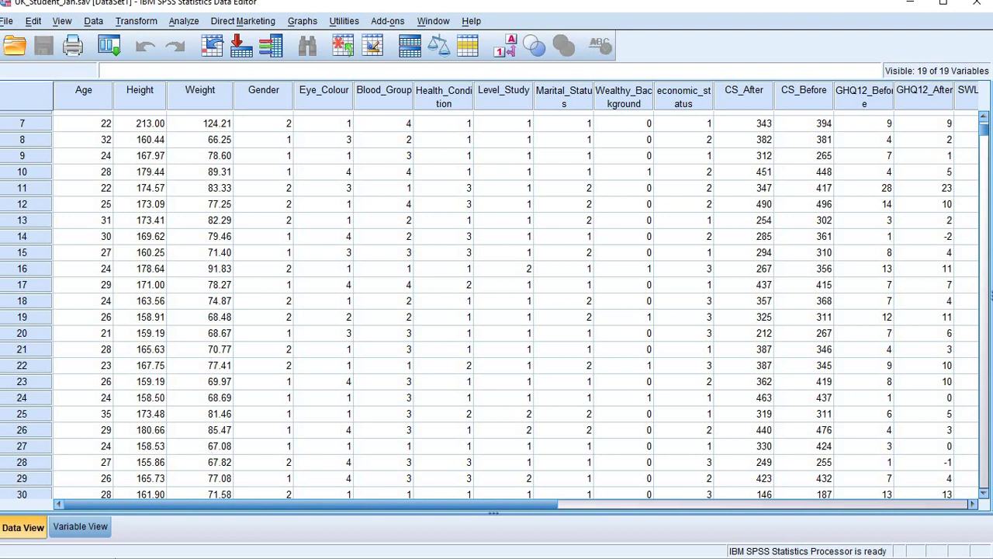
click(82, 527)
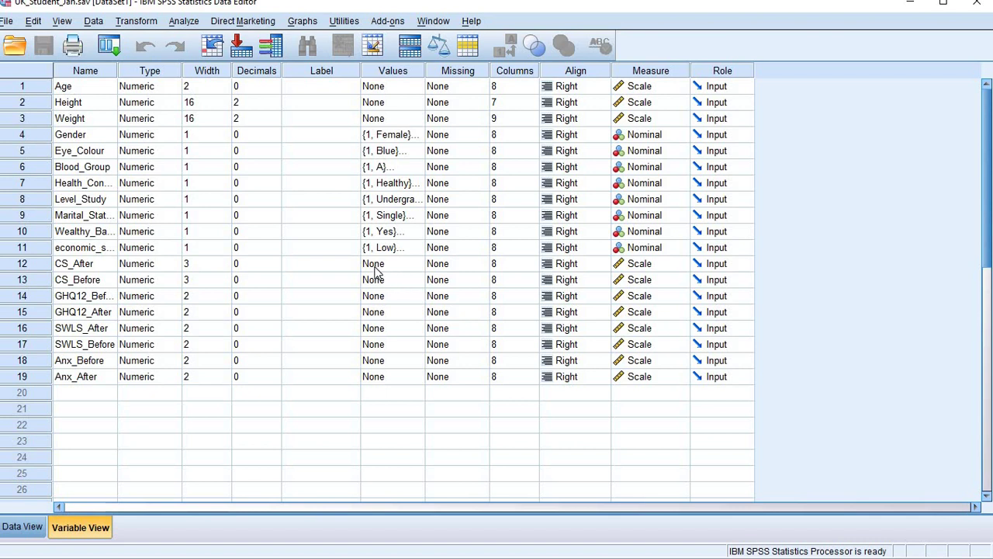
Step: Highlight the scale variables Age to Weight and CS_After to Anx_After, and the nominal variables Gender to economic_s..., to compare their types
click(28, 266)
shift+click(101, 330)
drag(108, 356, 111, 376)
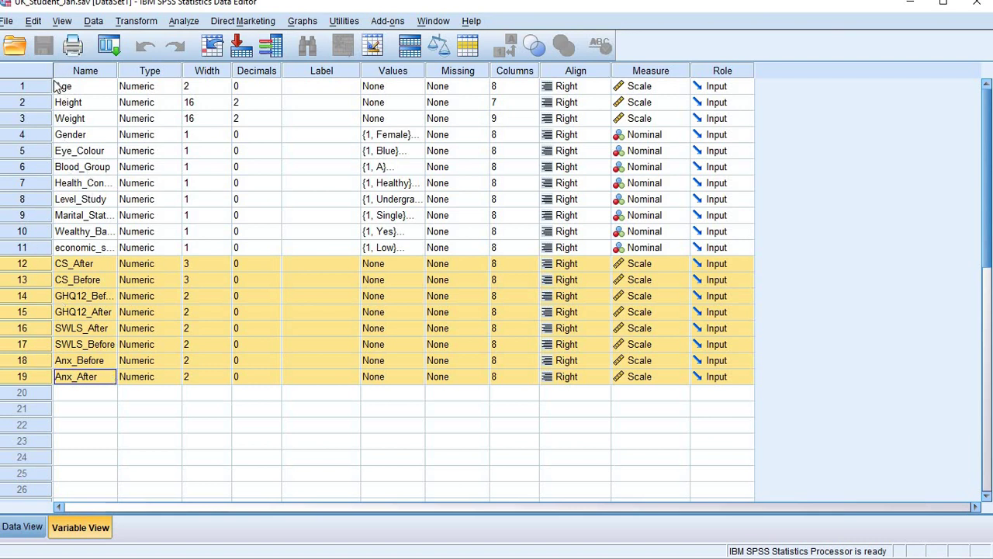
drag(59, 87, 68, 102)
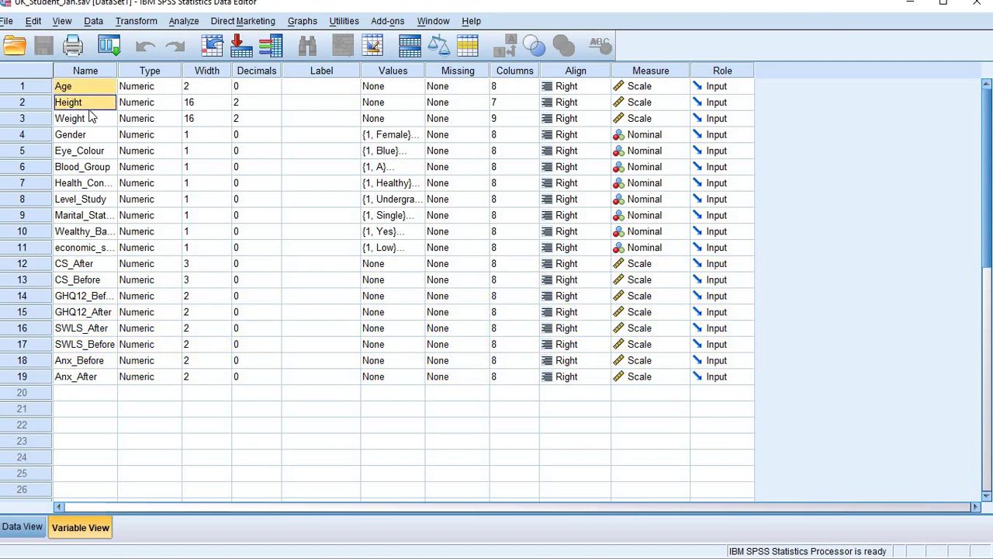
key(shift+Down)
key(shift+Down)
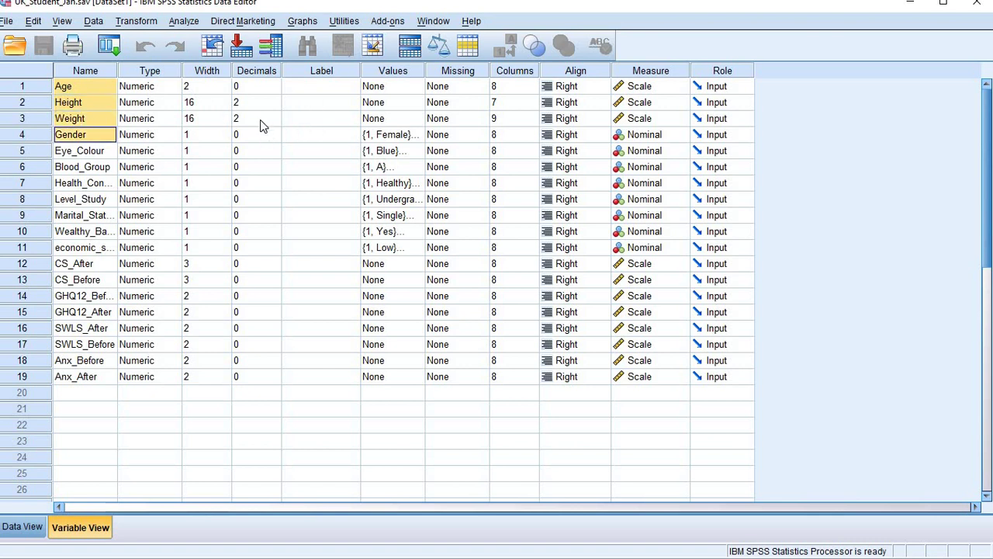
key(shift+Up)
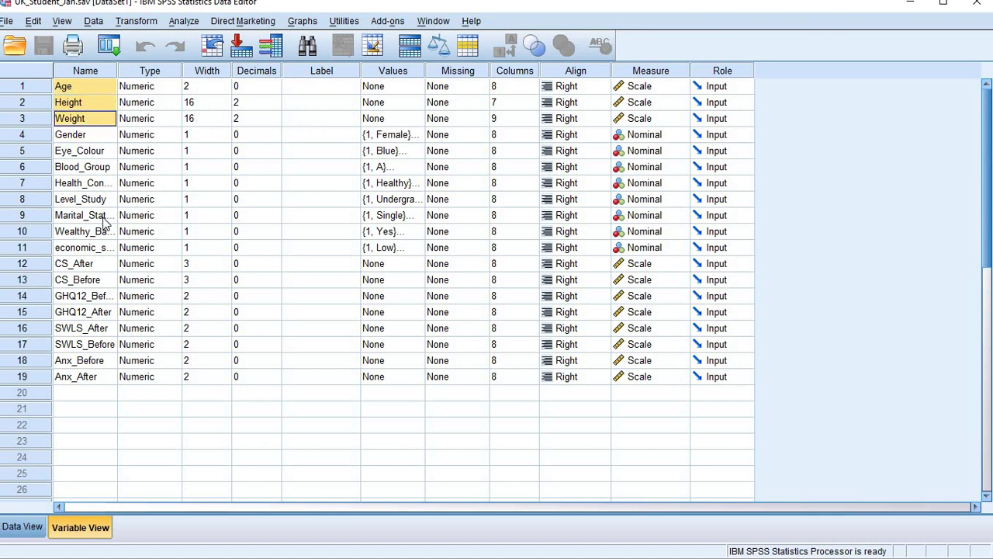
drag(60, 270, 87, 378)
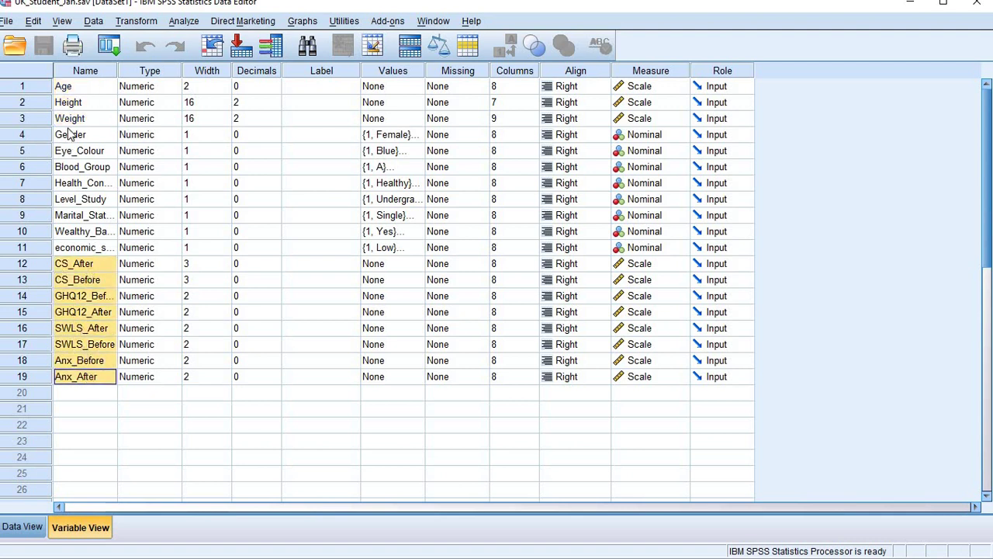
drag(73, 135, 103, 250)
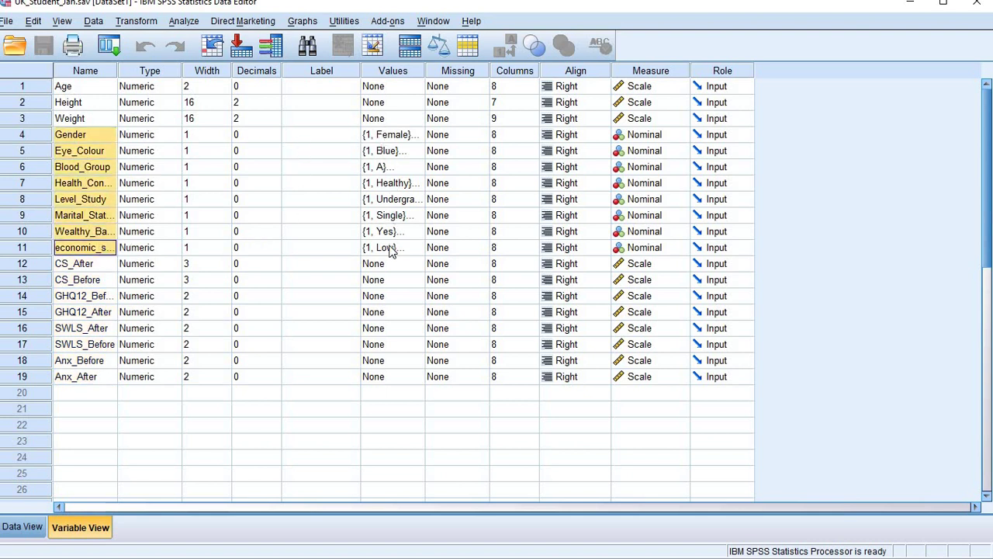
Step: Display value labels instead of numeric codes in Data View, starting from the first case
click(39, 531)
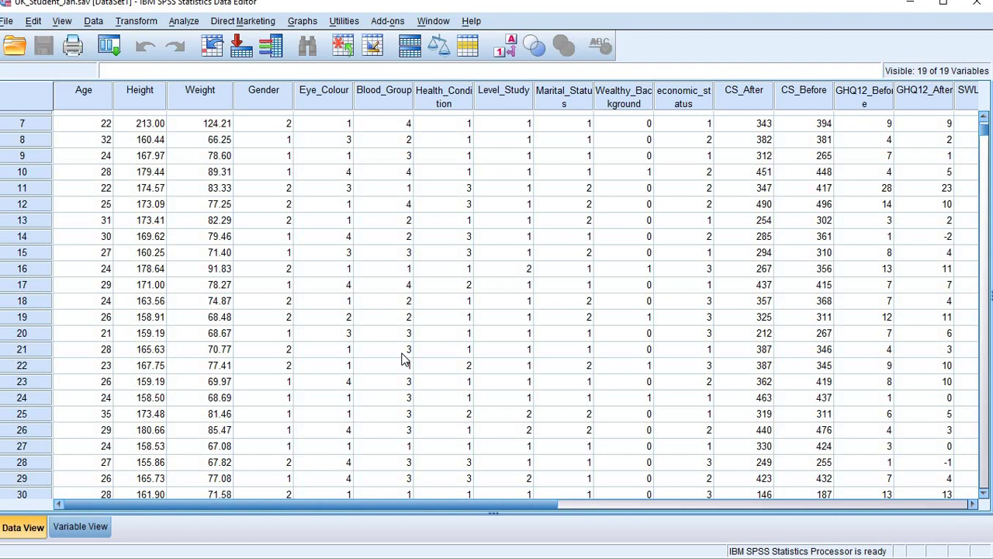
scroll(402, 359, up, 2)
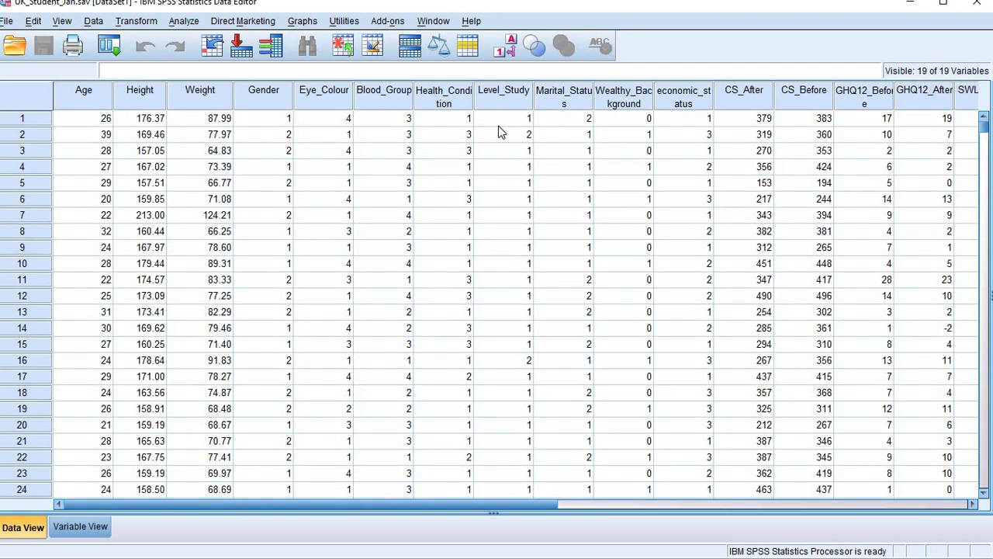
click(511, 47)
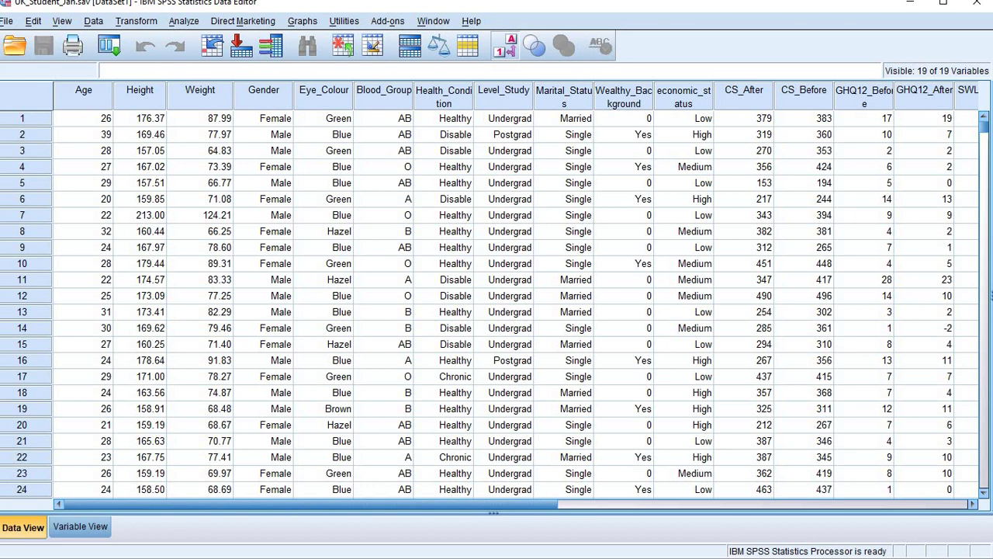
Step: Switch to the assignment PDF in Microsoft Edge and examine the measurements requested for the descriptive statistics in task B(a)
click(159, 31)
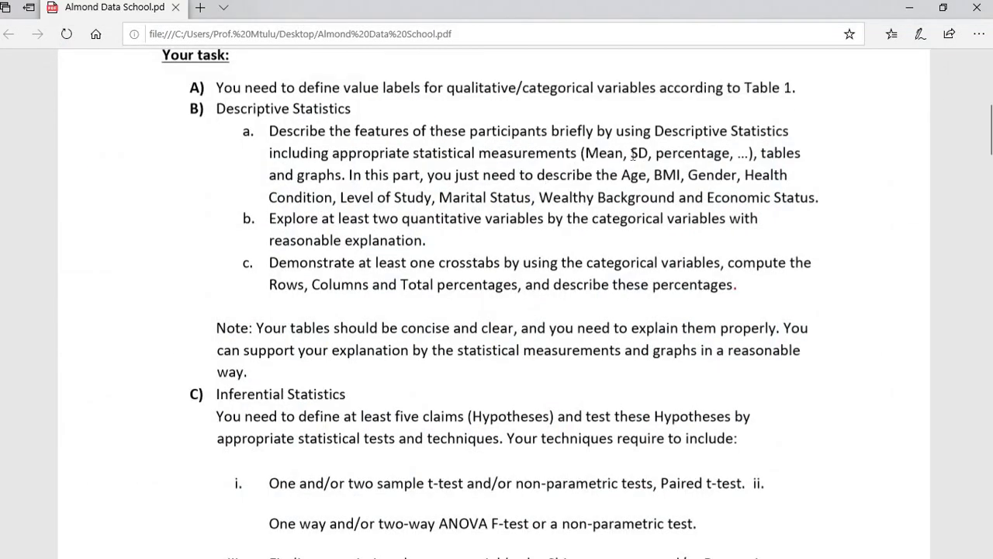
drag(587, 153, 648, 155)
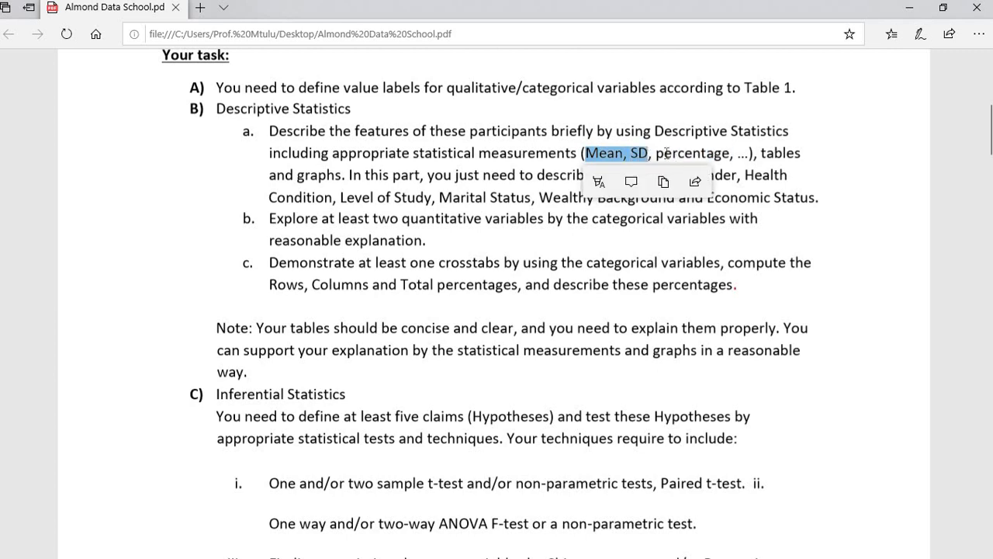
click(665, 152)
double_click(680, 152)
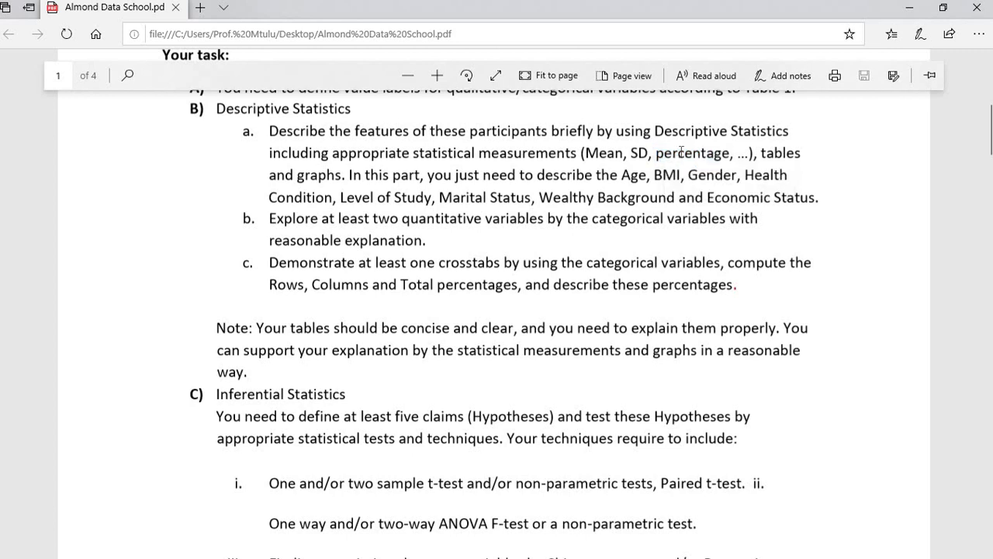
Step: Highlight the requested measurements "percentage" and "Mean, SD" in task B(a) to review which statistics are needed
click(679, 155)
drag(656, 152, 731, 153)
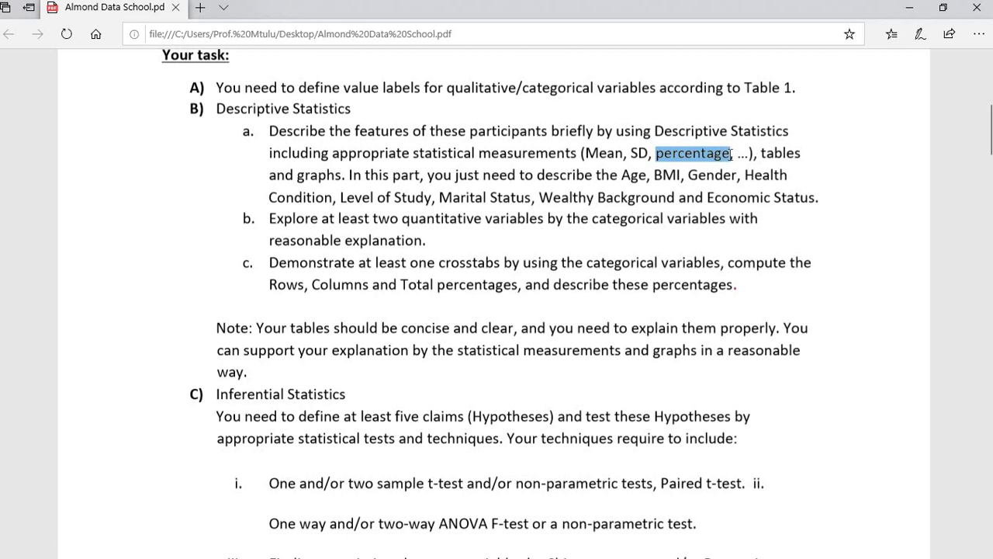
drag(587, 152, 649, 154)
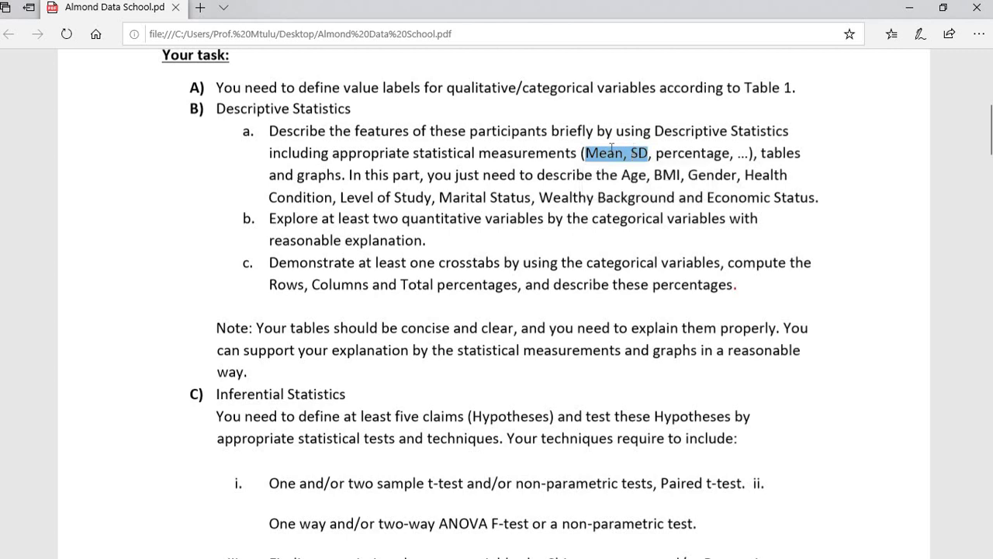
click(632, 148)
drag(581, 152, 649, 153)
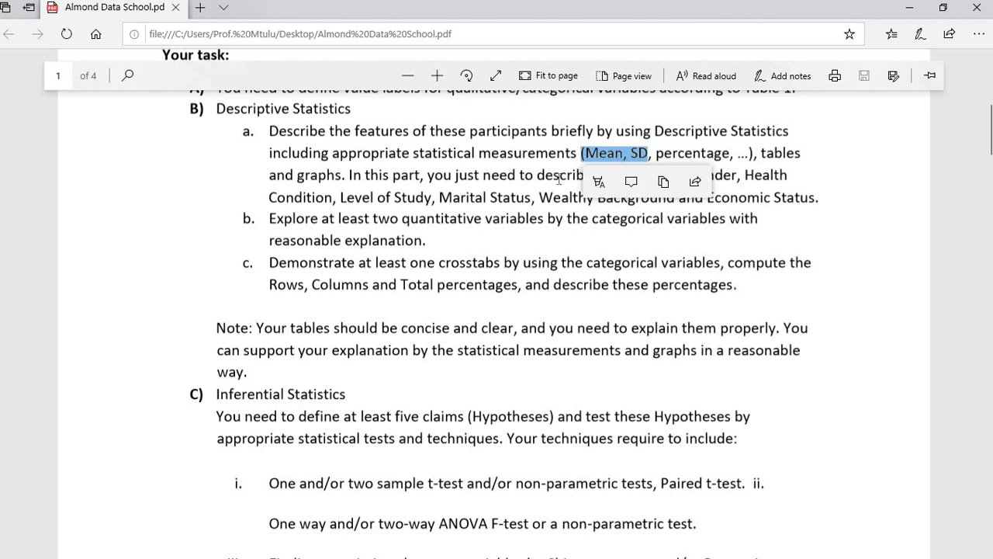
click(665, 183)
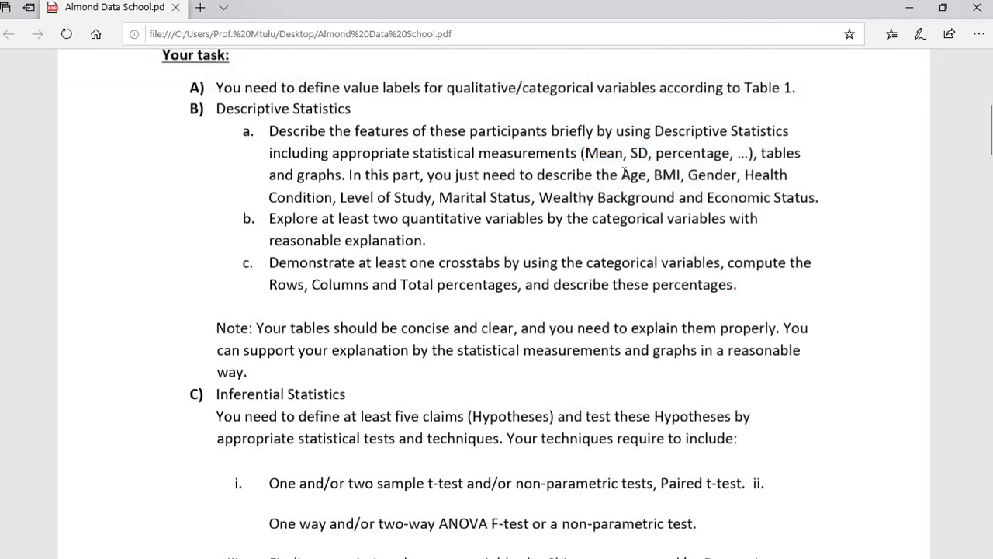
Step: Highlight the variables from Age to Economic Status in task B(a) and read which ones need describing
drag(624, 174, 798, 200)
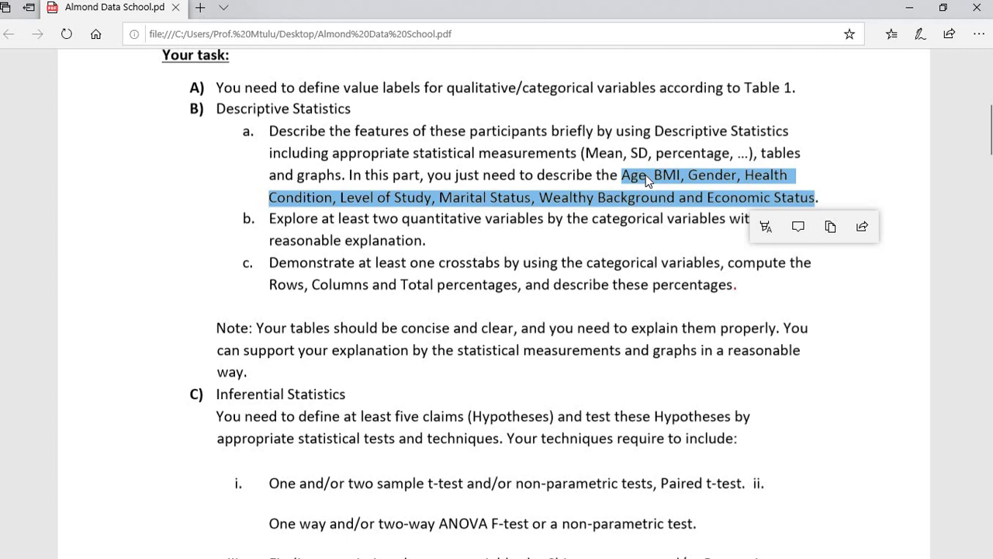
click(646, 175)
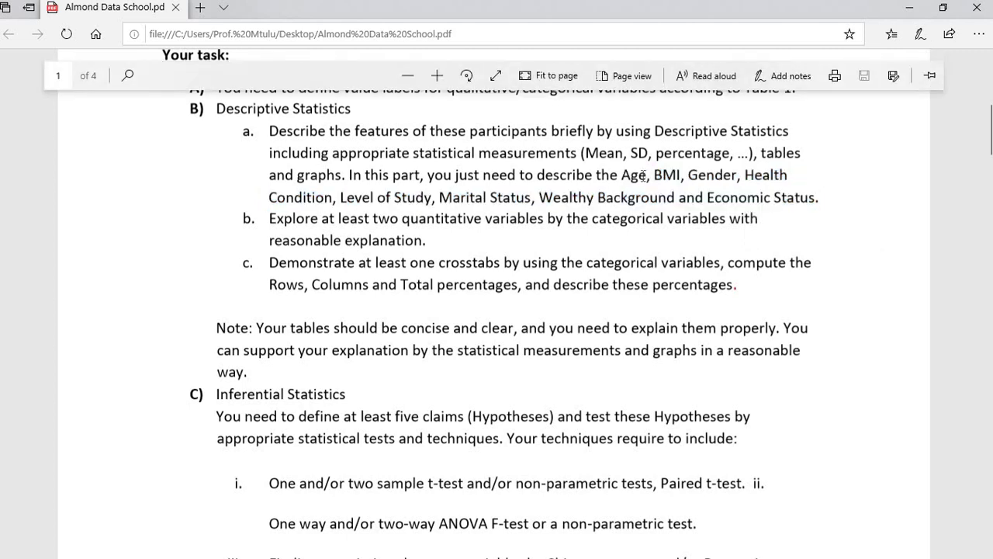
click(662, 175)
click(677, 175)
click(636, 180)
click(679, 176)
click(654, 185)
drag(618, 175, 795, 199)
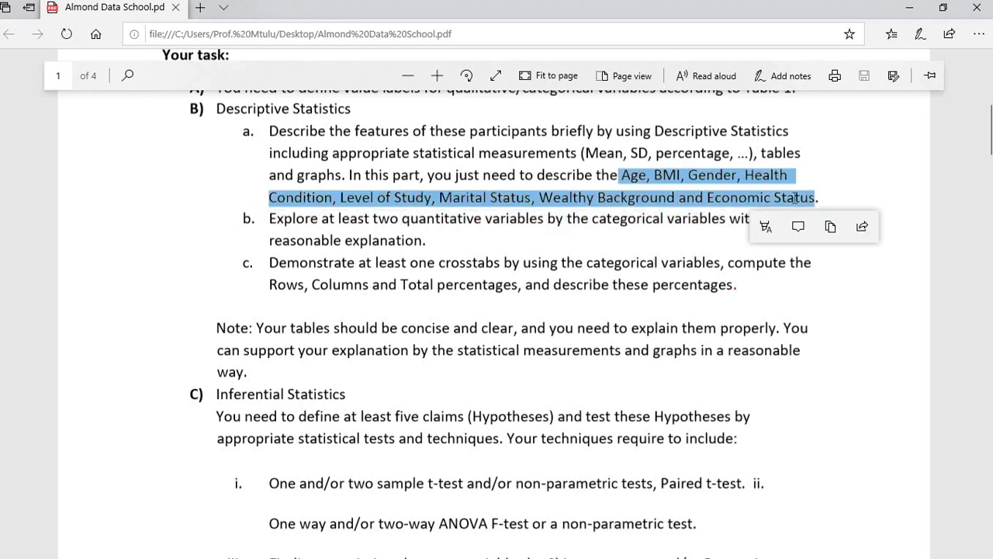
click(734, 176)
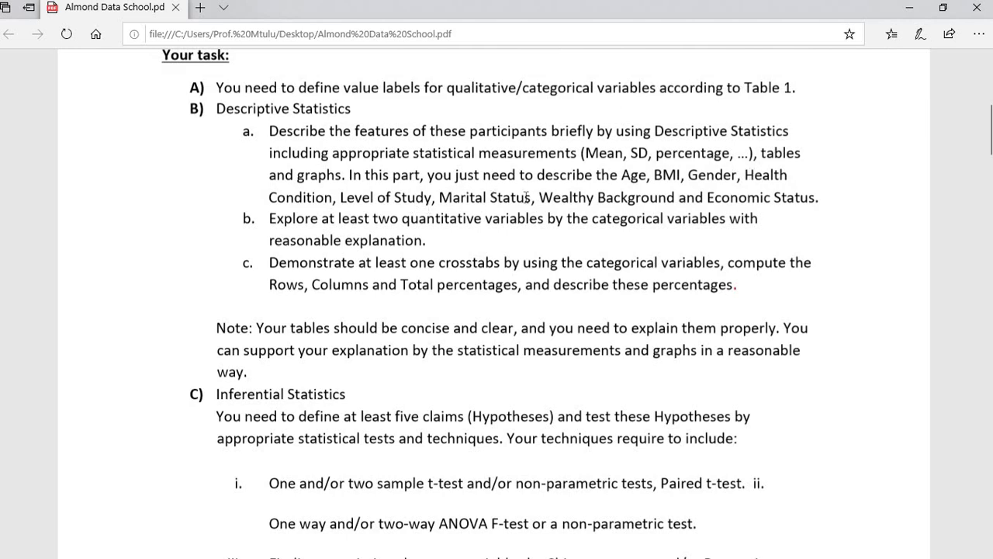
Step: Switch to the SPSS dataset, open the Descriptives analysis and add Age to its variables
mouse_move(729, 4)
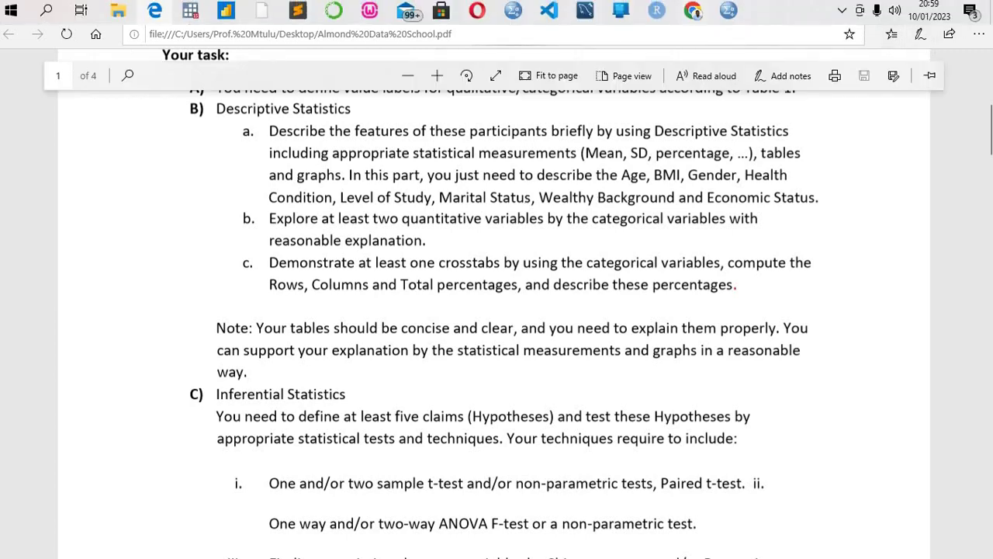
click(729, 11)
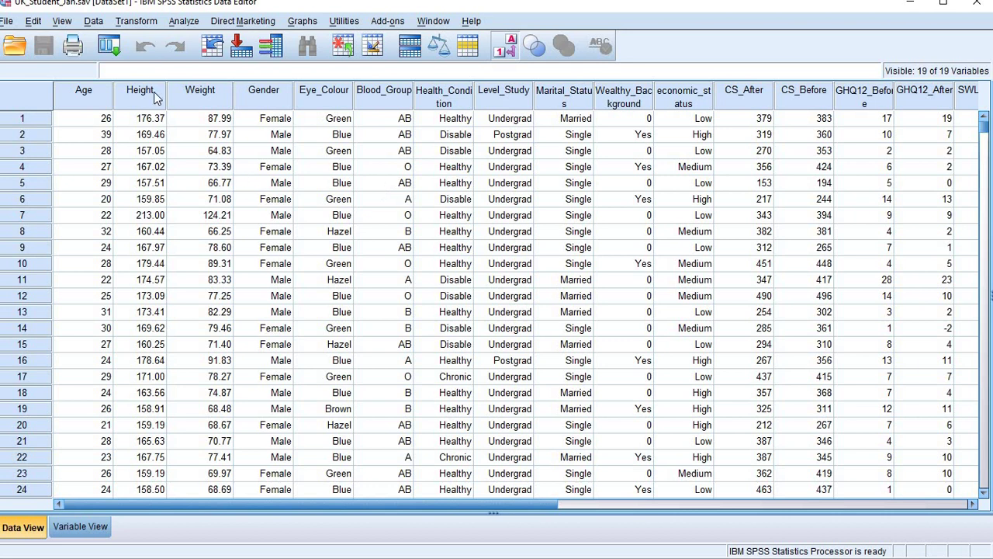
click(183, 21)
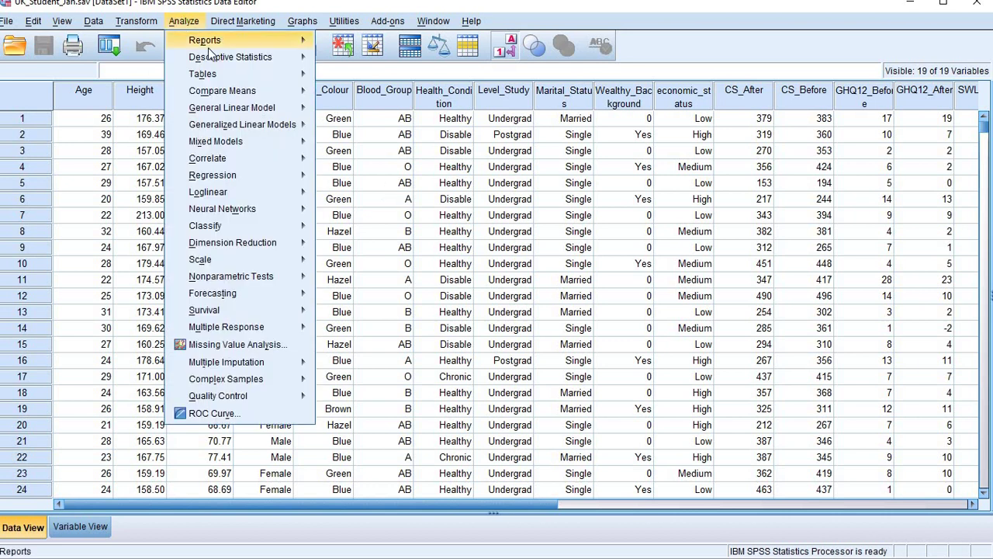
mouse_move(214, 58)
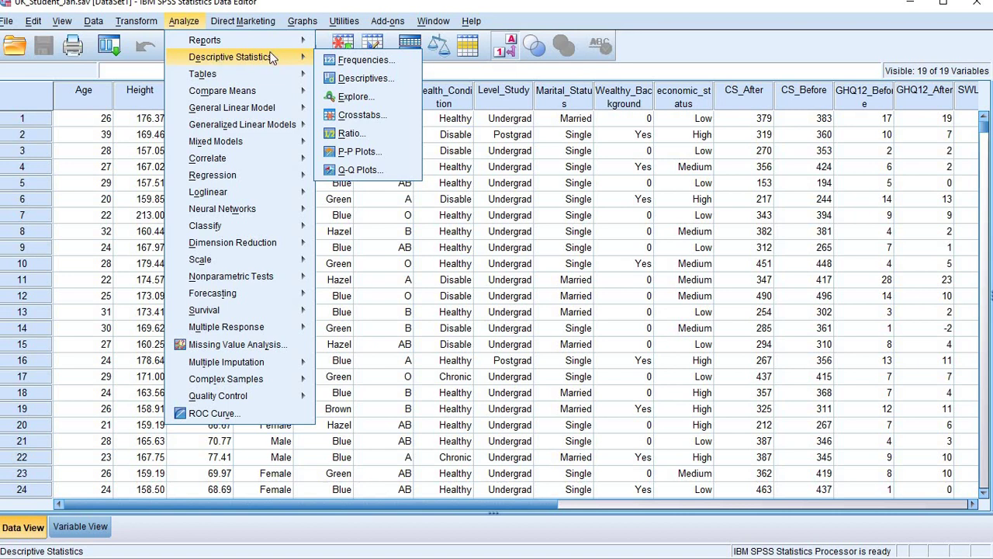
click(336, 78)
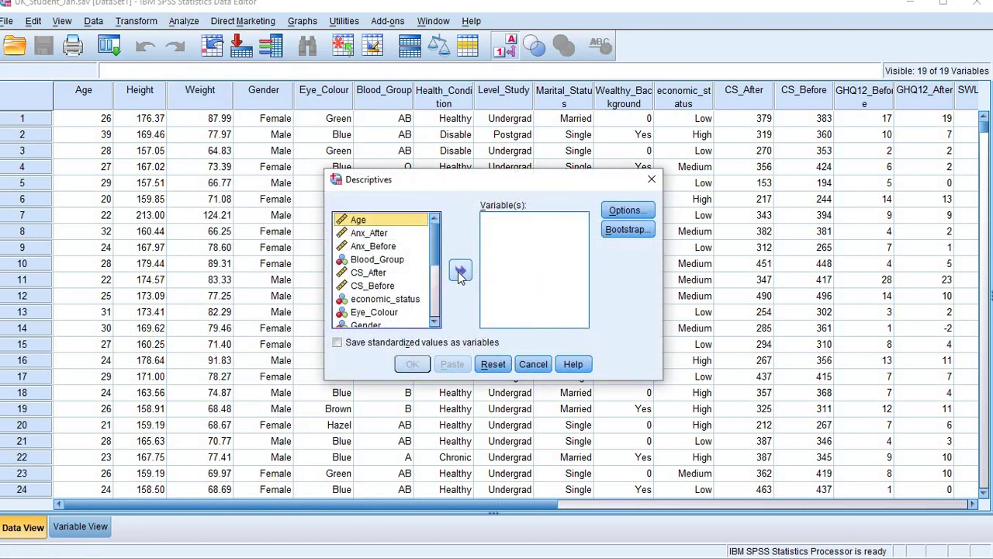
click(460, 271)
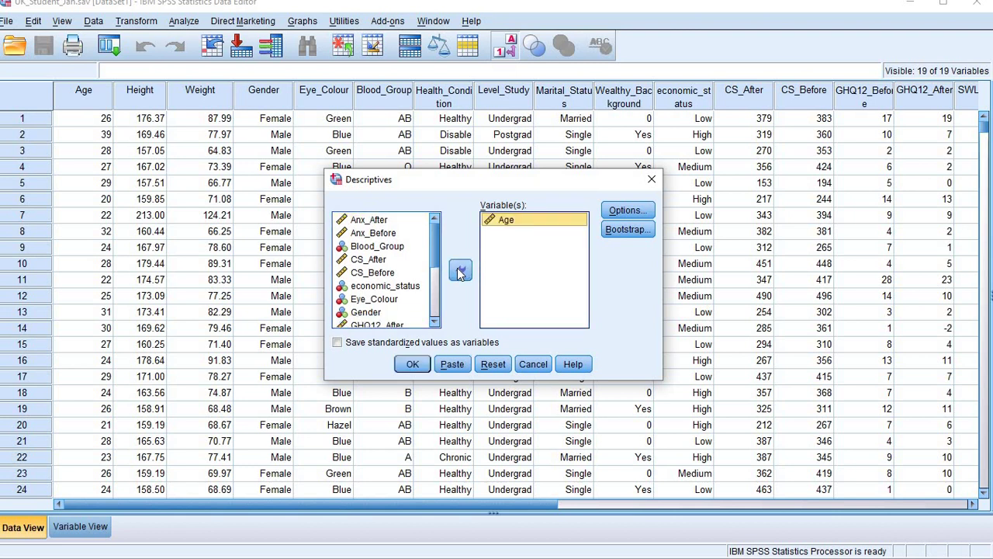
Step: Look through the remaining source variables in the Descriptives dialog for a BMI variable
scroll(400, 263, down, 1)
scroll(398, 263, down, 2)
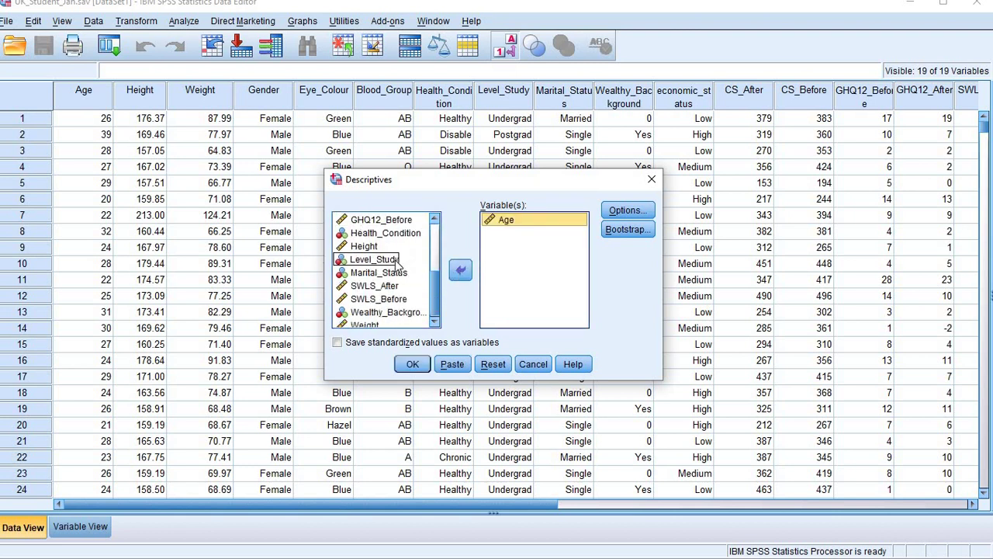
scroll(398, 264, down, 1)
scroll(398, 264, up, 4)
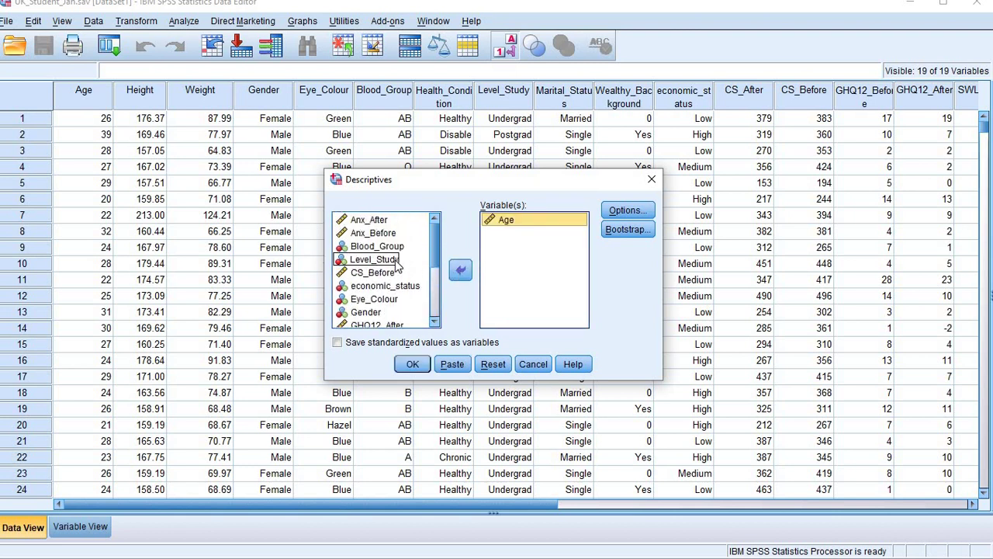
scroll(398, 263, down, 1)
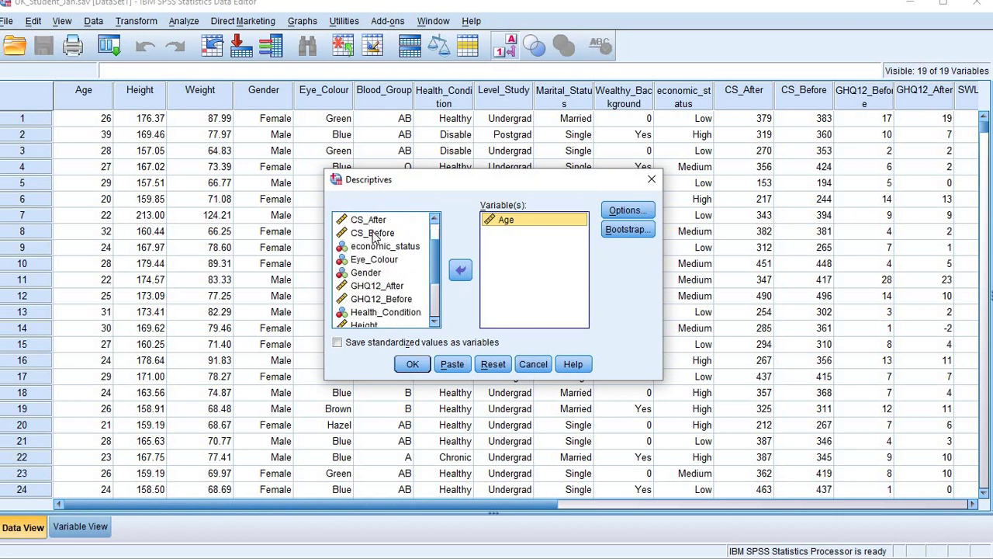
scroll(392, 292, down, 2)
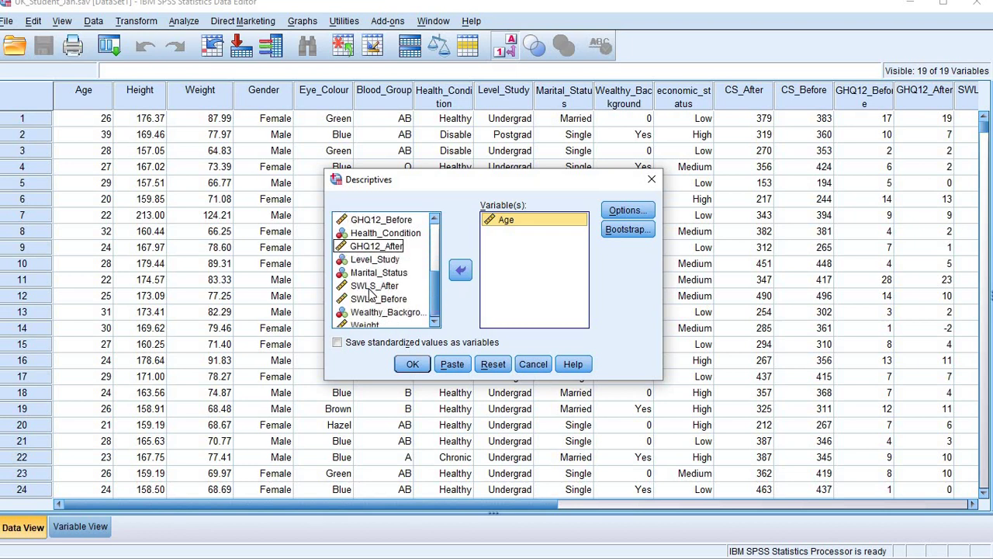
click(372, 285)
click(365, 310)
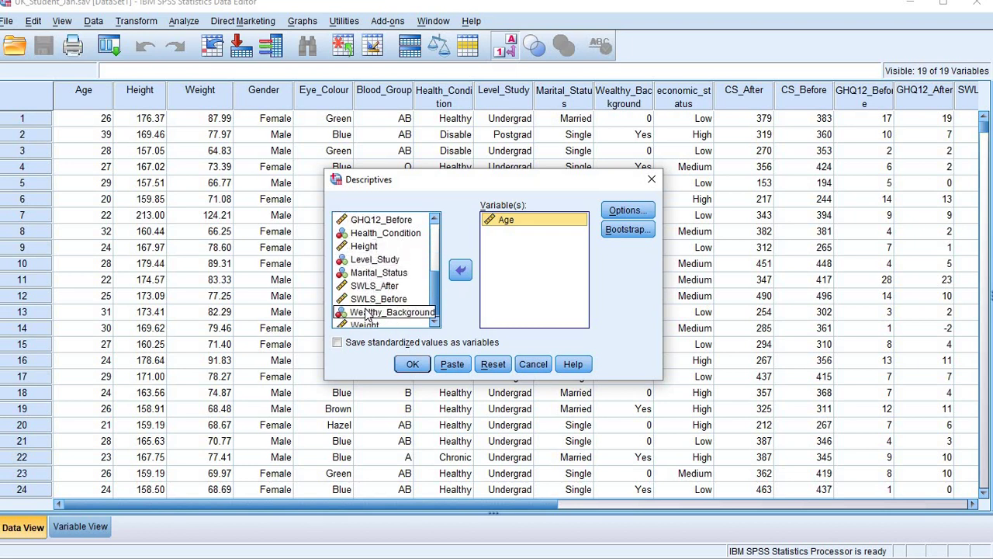
click(366, 296)
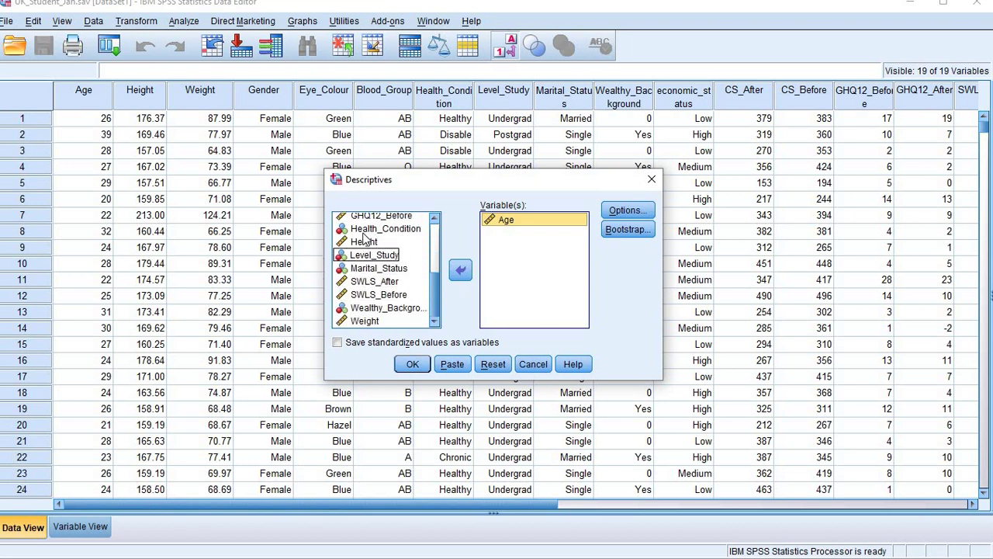
Step: Switch back to the assignment PDF in Microsoft Edge and highlight BMI in task B(a) to check the requirement
mouse_move(332, 2)
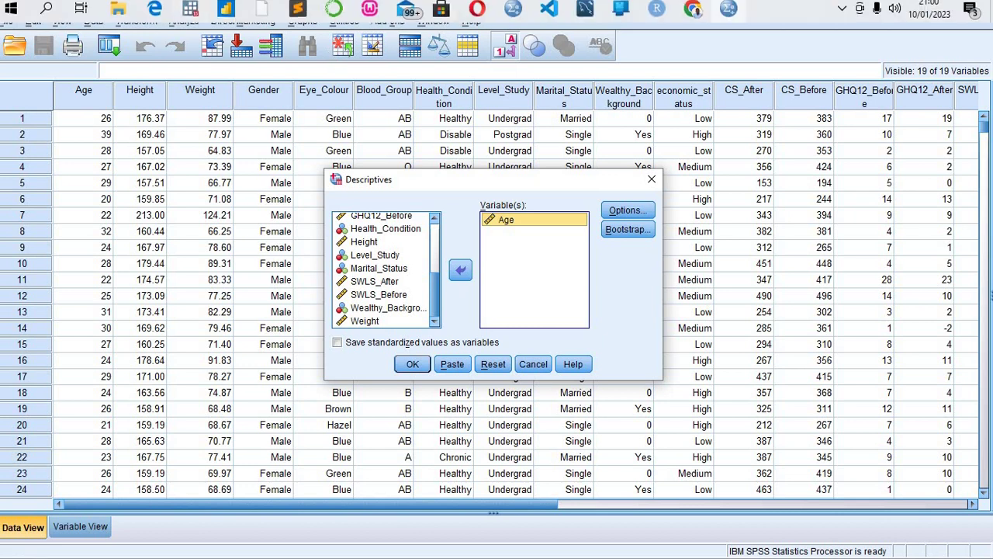
click(154, 9)
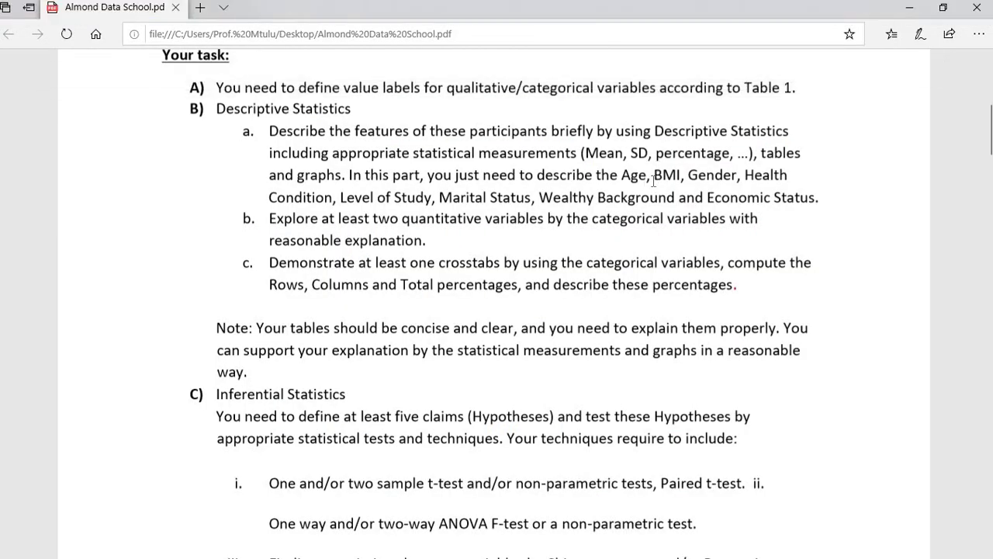
drag(654, 180, 678, 179)
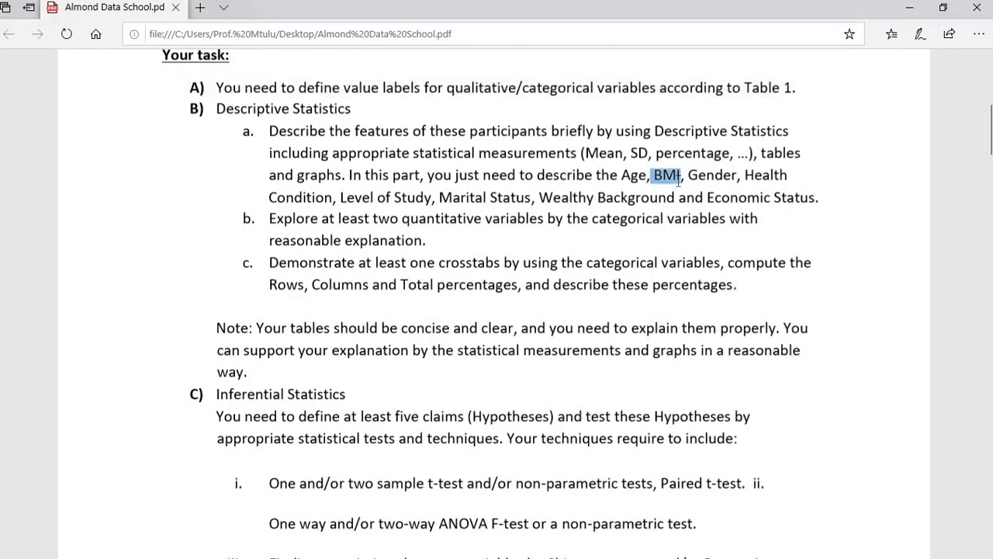
click(603, 179)
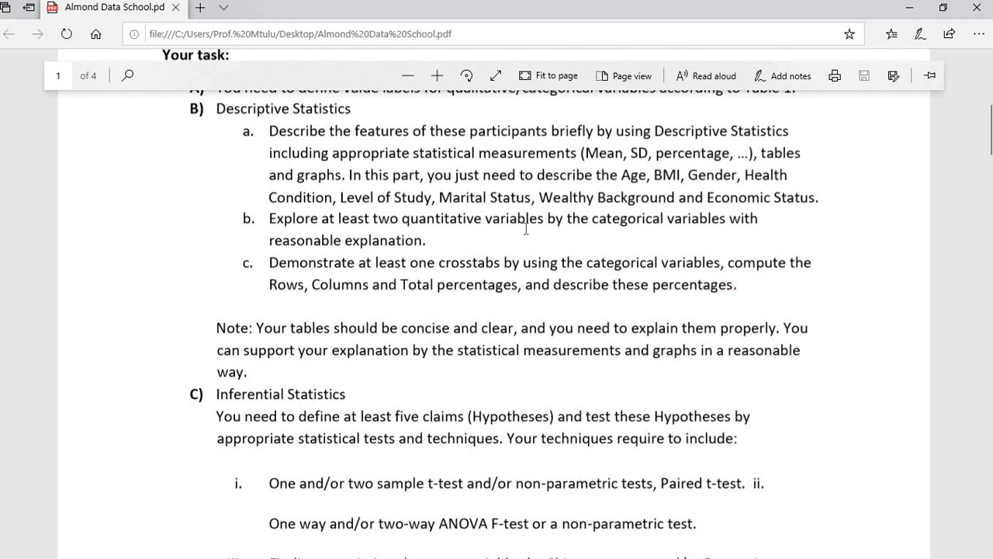
Step: Examine the PDF's variable tables and remaining pages for a BMI definition, returning to Table 1 Characteristic Variables
scroll(526, 229, down, 12)
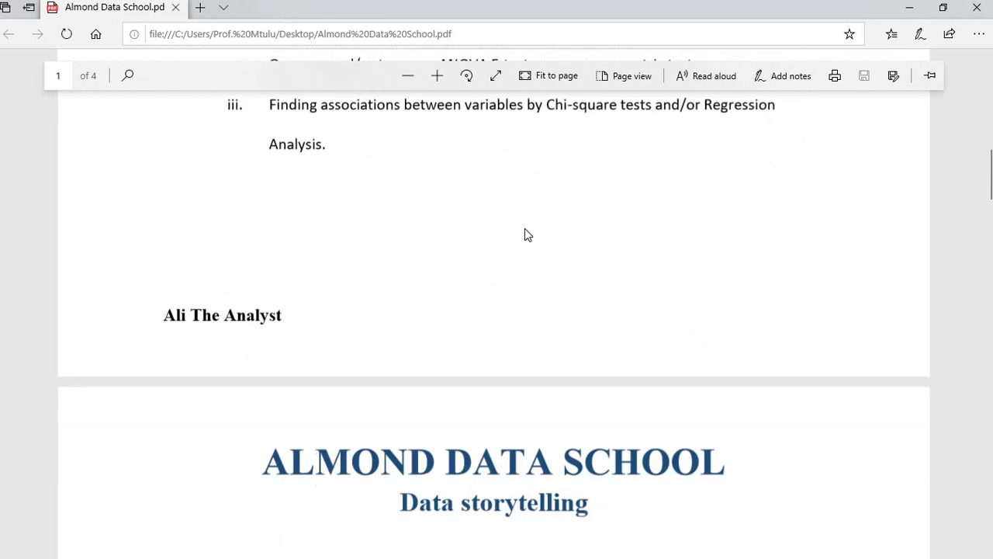
scroll(526, 233, down, 2)
scroll(525, 234, up, 2)
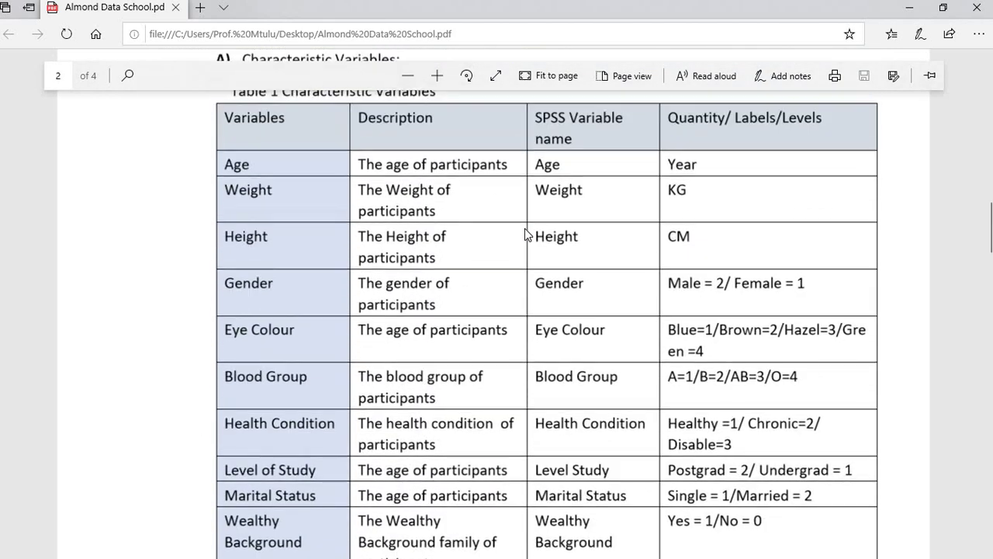
scroll(525, 234, down, 10)
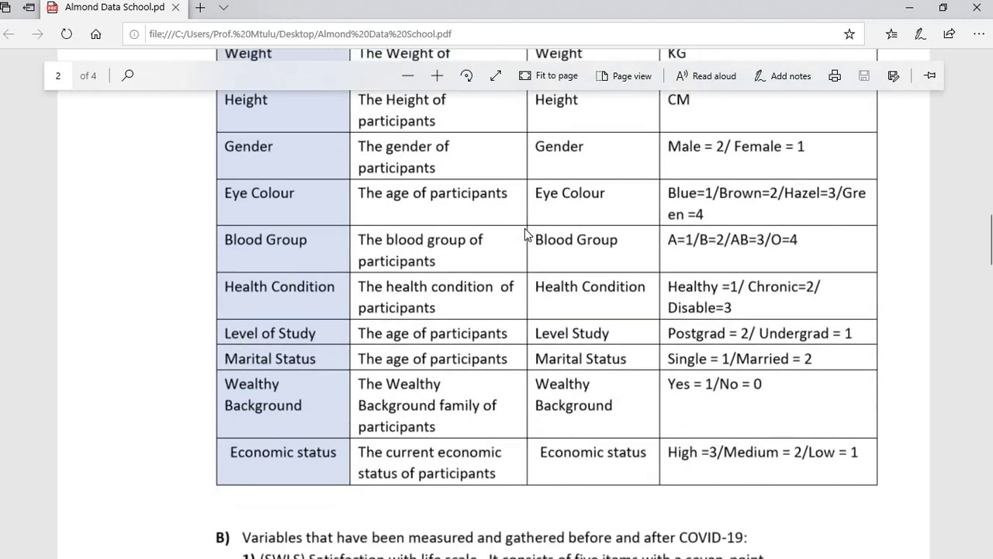
scroll(526, 233, up, 3)
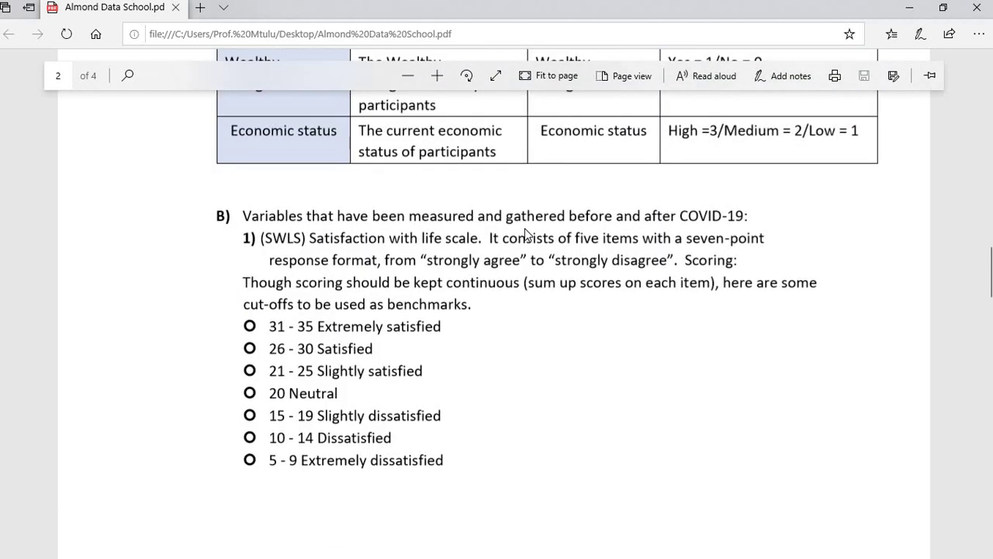
scroll(525, 233, down, 8)
scroll(525, 229, down, 3)
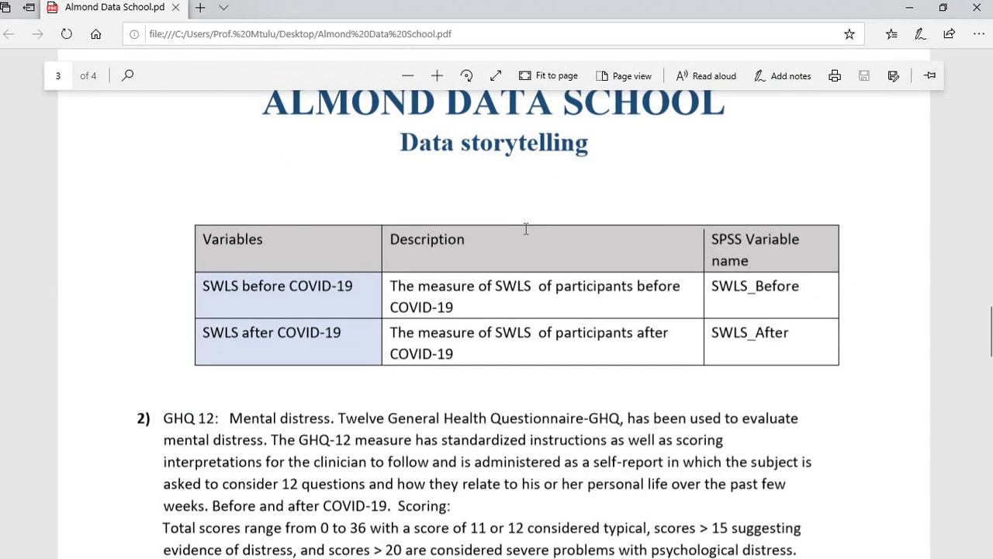
scroll(525, 229, down, 3)
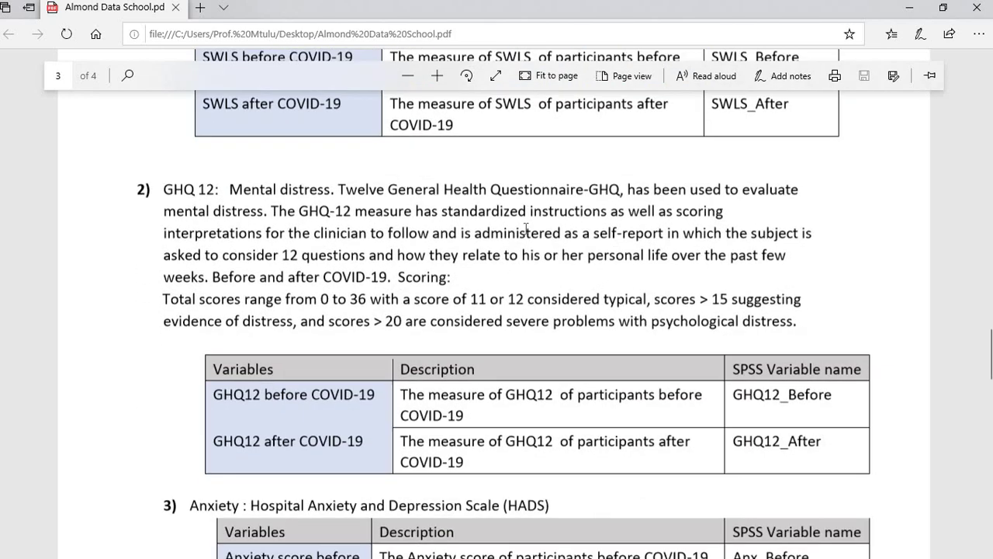
scroll(525, 230, down, 2)
scroll(526, 230, down, 3)
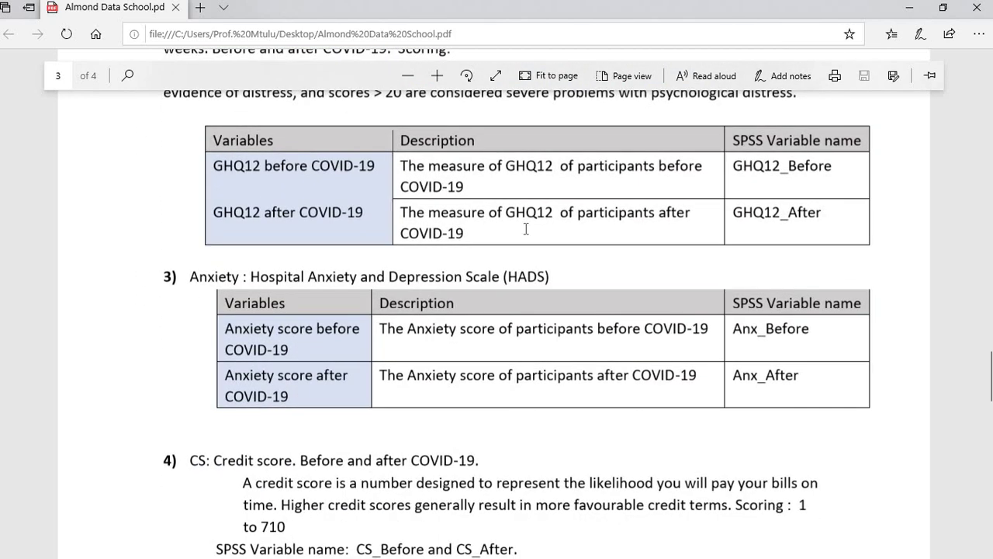
scroll(525, 229, down, 2)
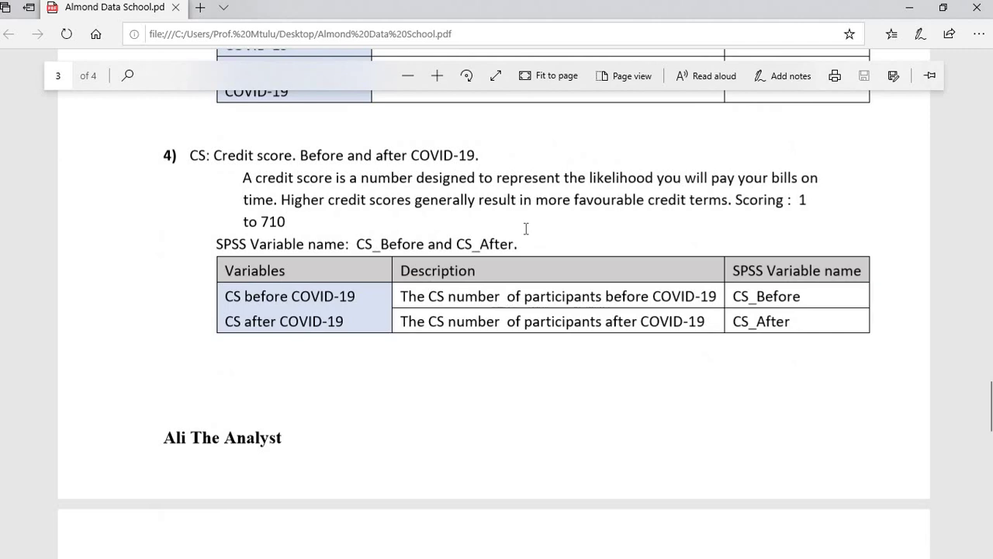
scroll(526, 228, down, 6)
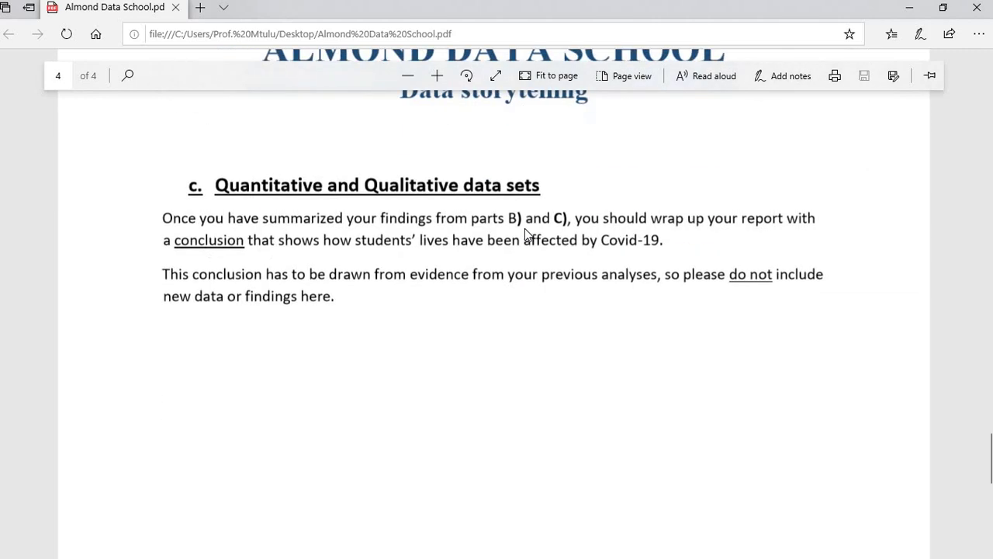
scroll(525, 228, up, 4)
scroll(525, 228, up, 20)
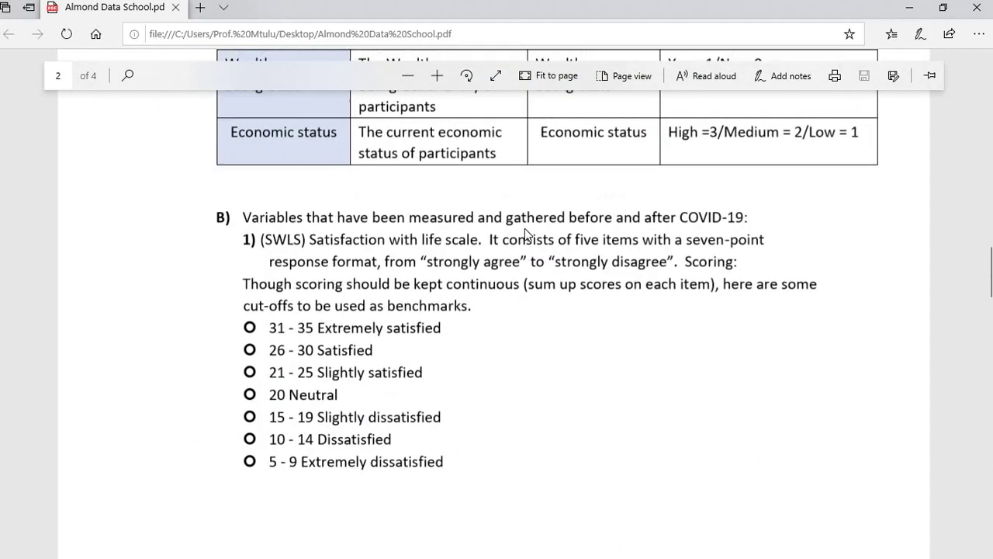
scroll(525, 228, up, 2)
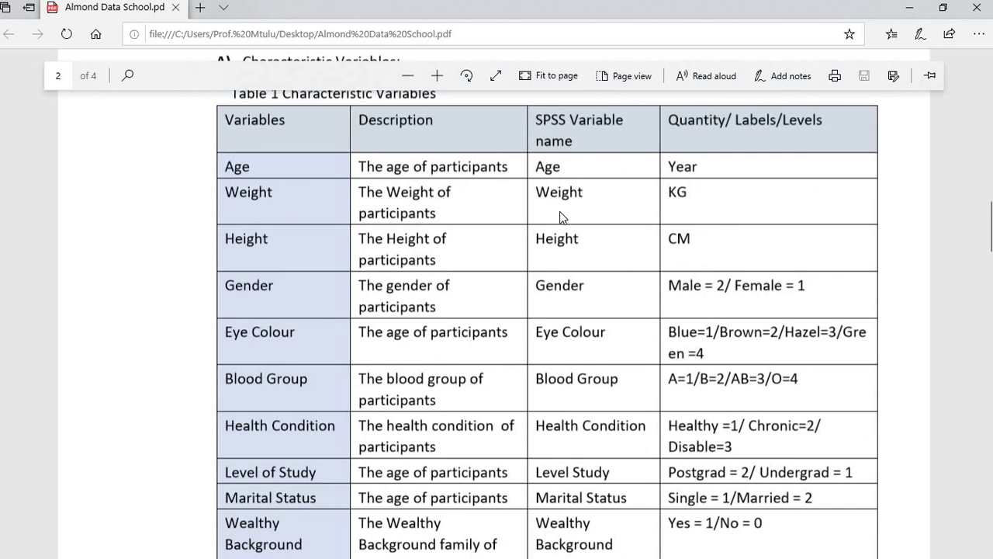
Step: Recheck Table 1 Characteristic Variables and the task instructions on the PDF's first page for a BMI variable
scroll(553, 226, down, 1)
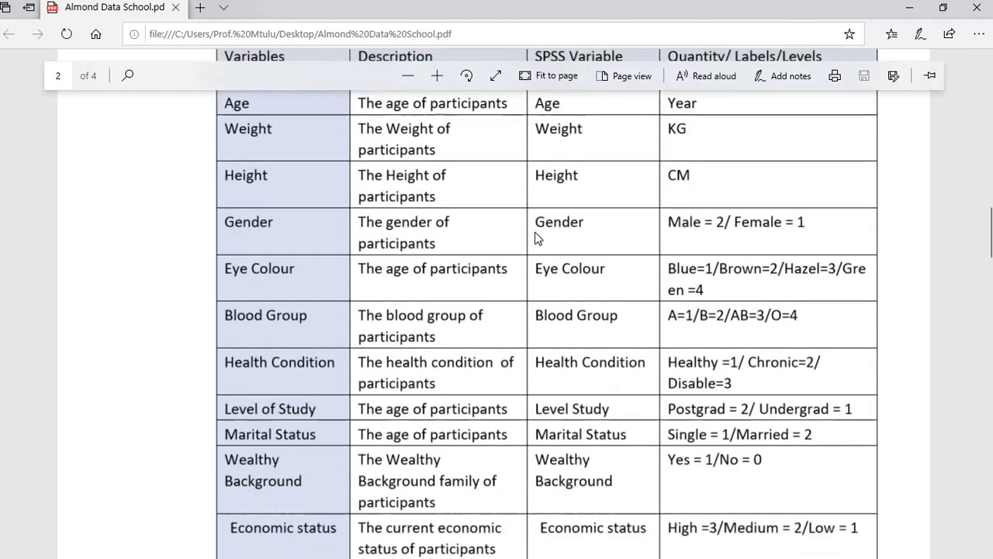
scroll(543, 245, down, 1)
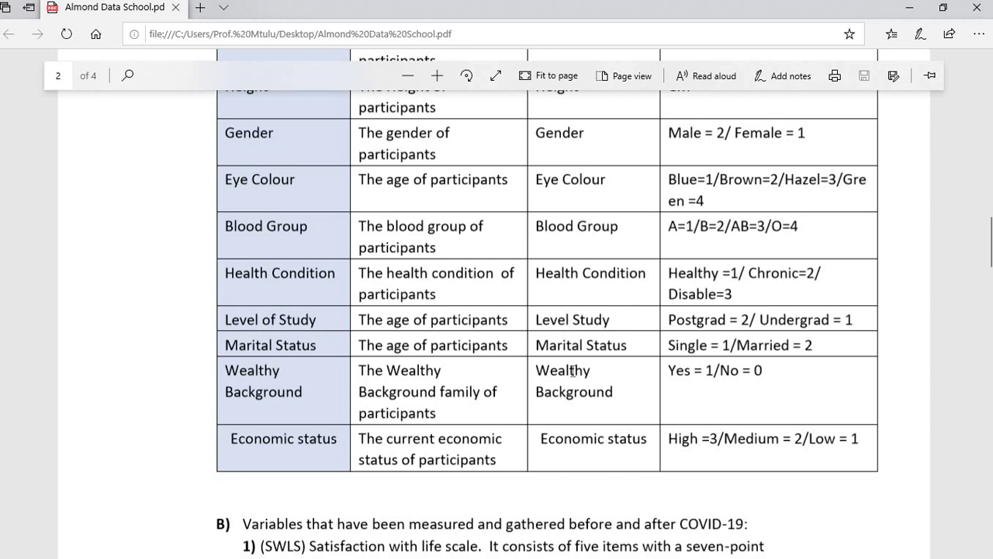
scroll(574, 374, down, 2)
scroll(574, 376, up, 10)
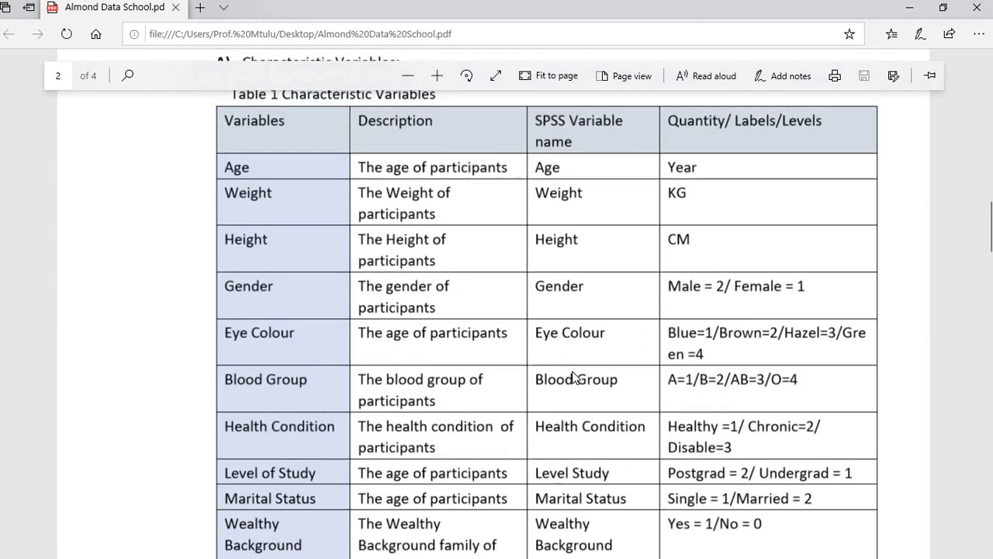
scroll(572, 371, down, 12)
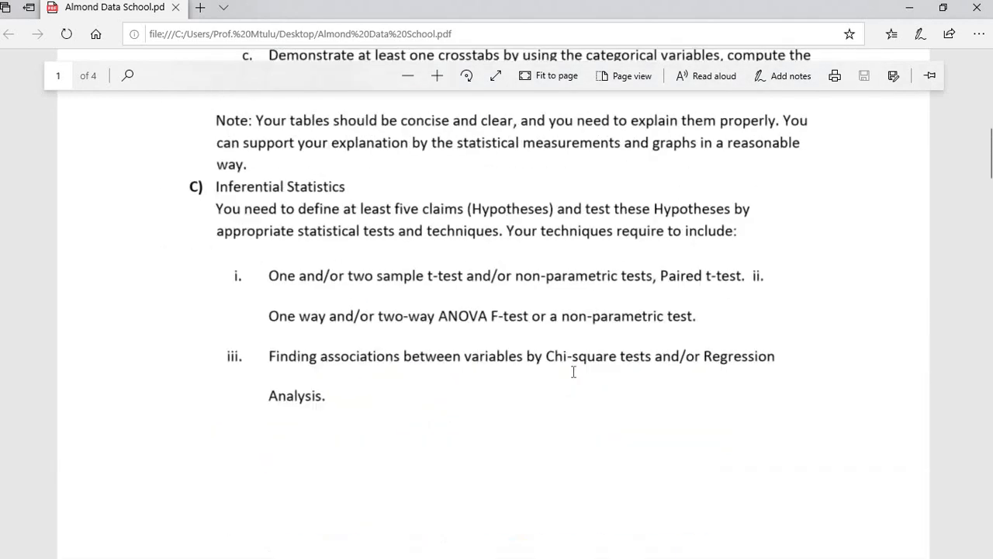
scroll(572, 370, up, 5)
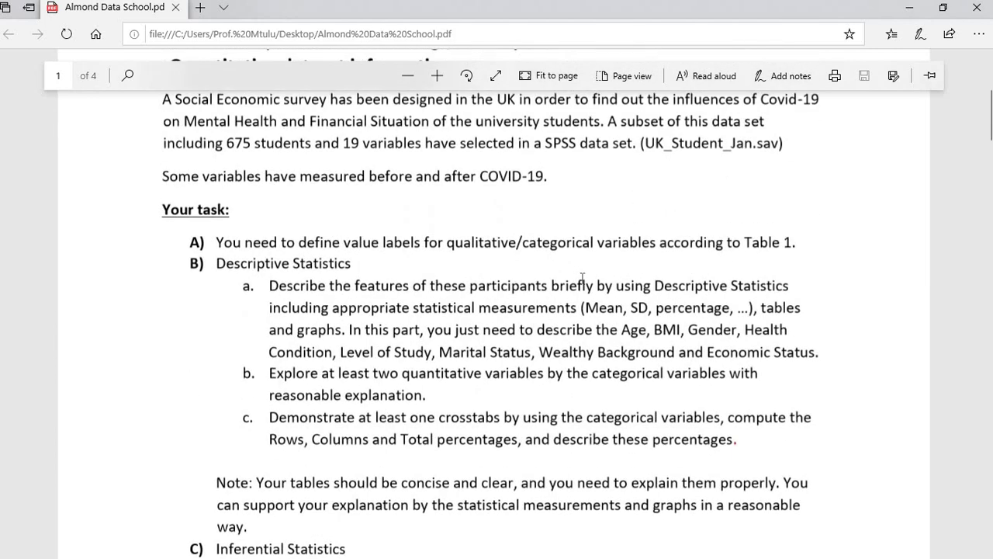
scroll(582, 279, up, 4)
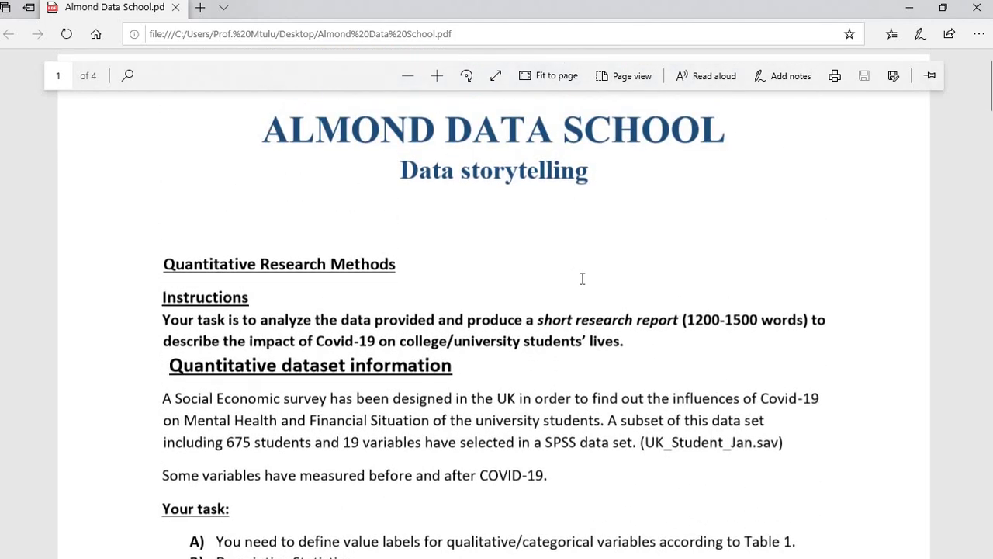
Step: Examine the before-and-after COVID-19 variable sections (SWLS, GHQ12, Anxiety, Credit score) through the PDF's last page for a BMI variable
scroll(581, 277, down, 15)
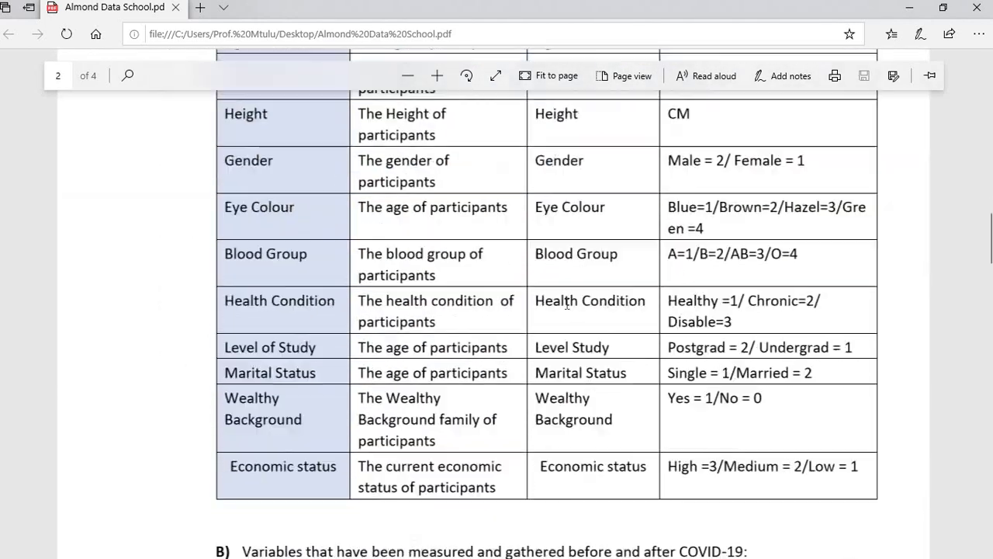
scroll(563, 306, down, 2)
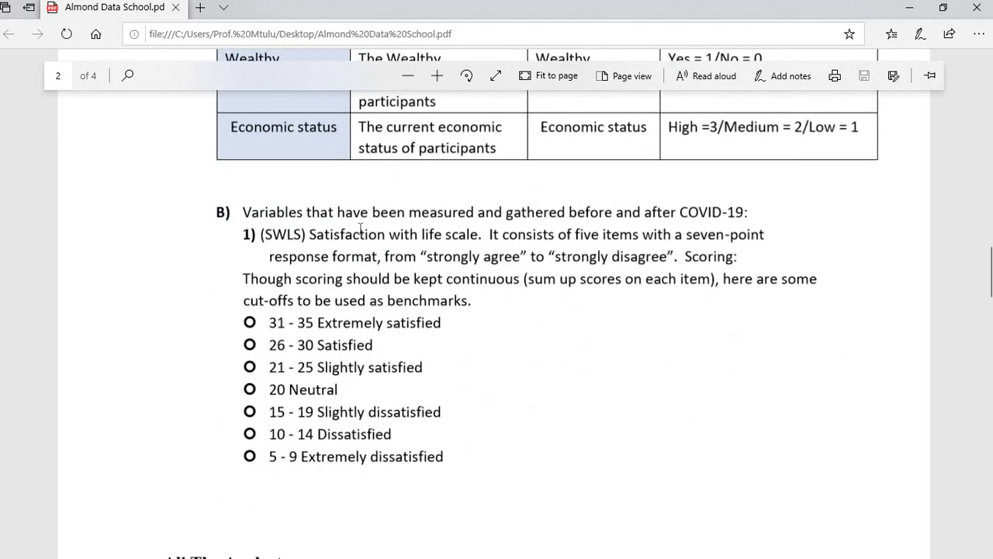
scroll(428, 240, down, 4)
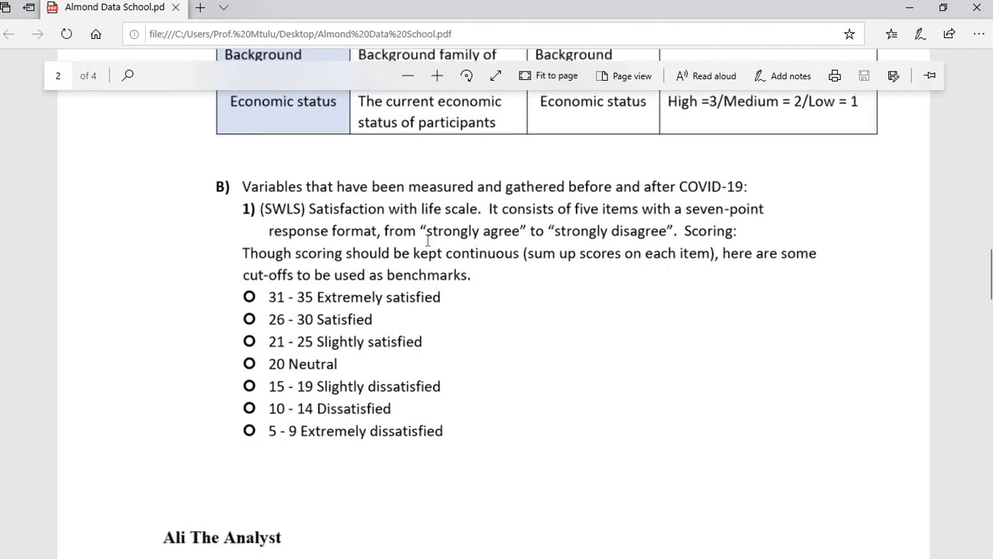
scroll(427, 242, down, 5)
scroll(408, 245, down, 3)
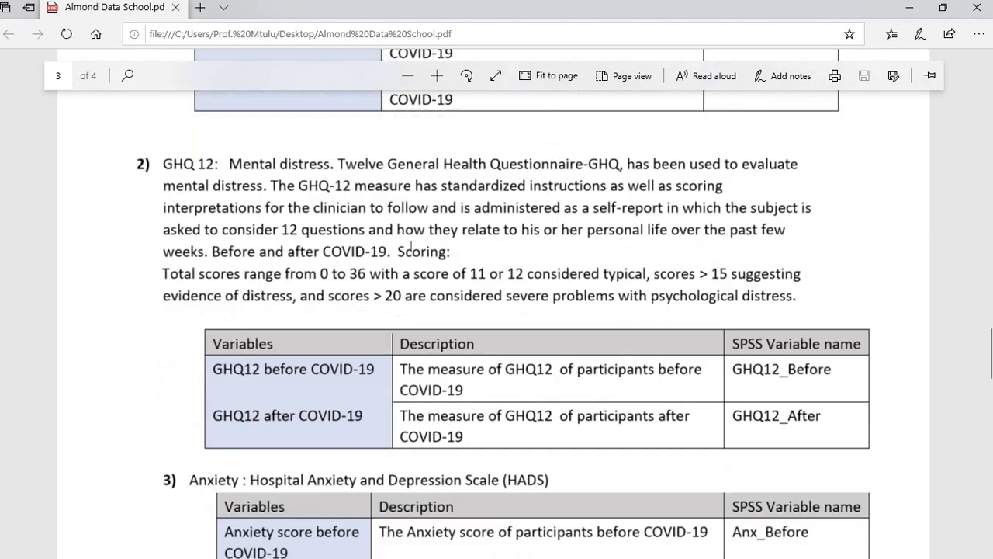
scroll(404, 245, up, 1)
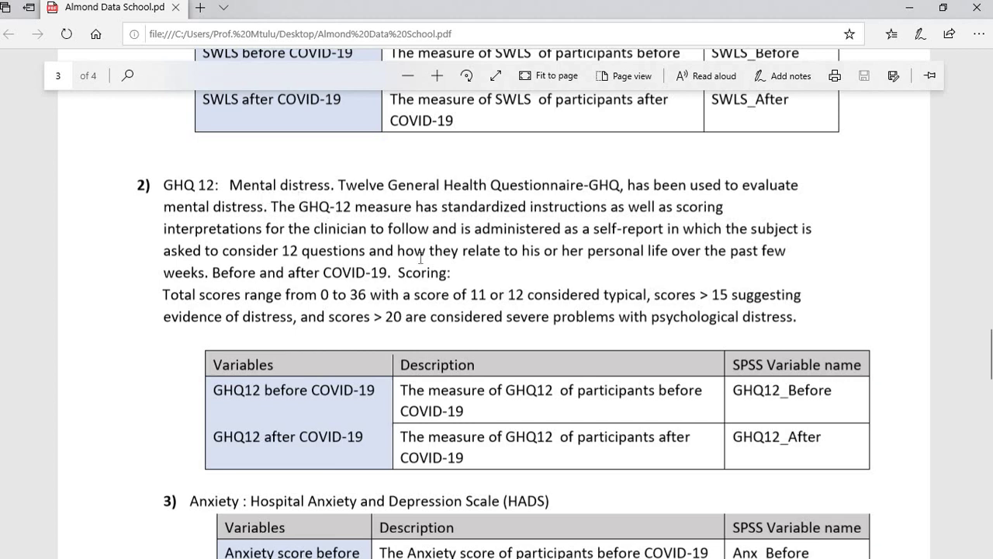
scroll(421, 258, down, 5)
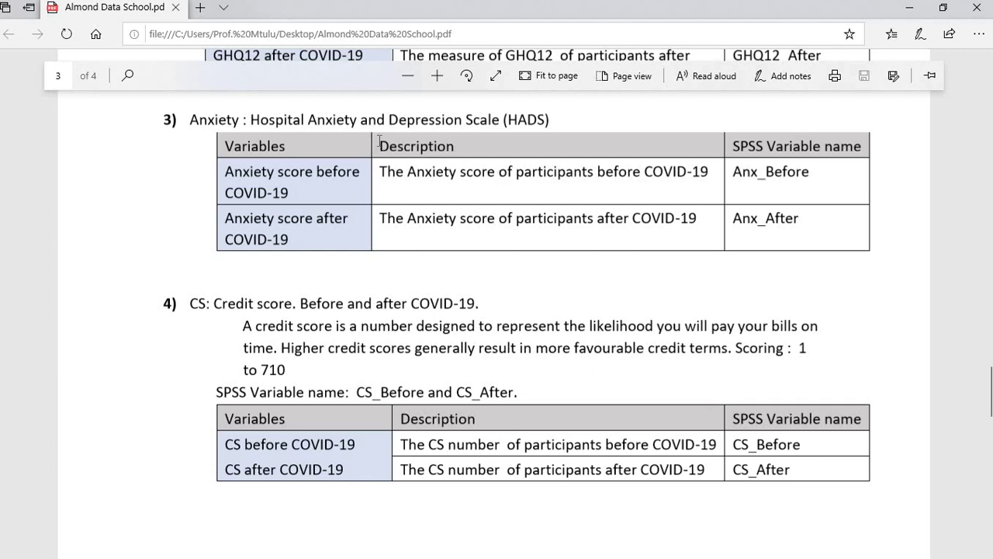
scroll(379, 146, down, 2)
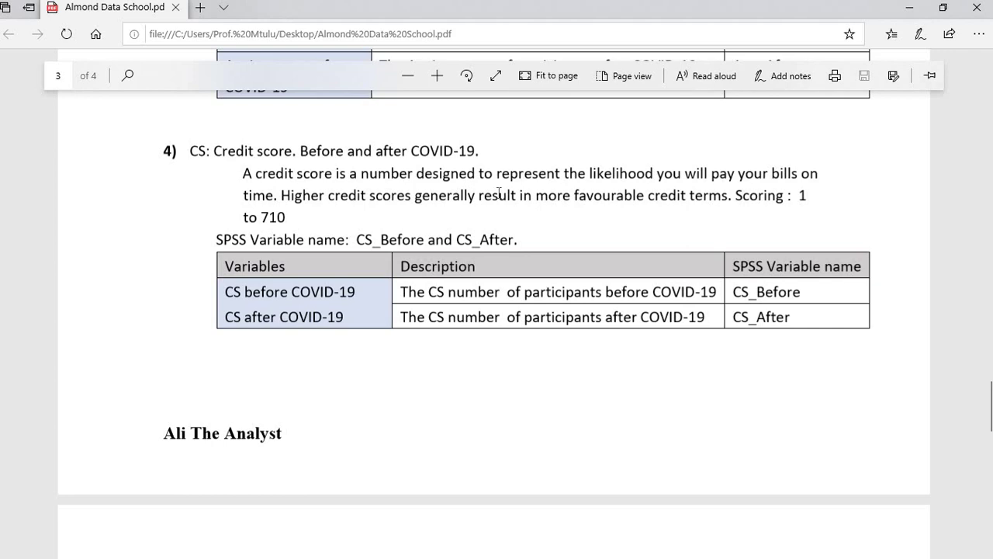
scroll(498, 193, down, 3)
scroll(499, 192, down, 3)
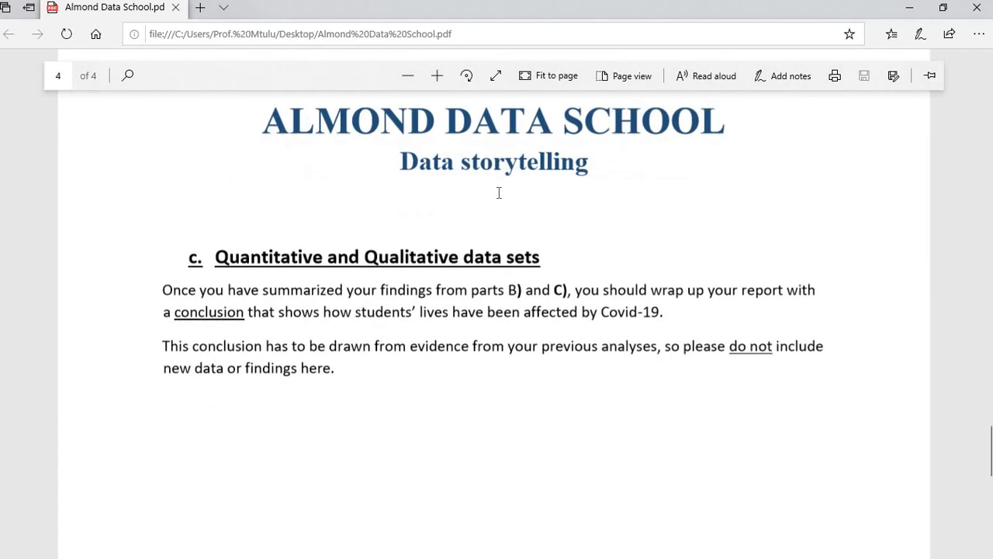
scroll(499, 192, up, 3)
Step: Switch back to the UK_Student_Jan.sav dataset in SPSS and run the Descriptives analysis with Age as the only variable
mouse_move(573, 1)
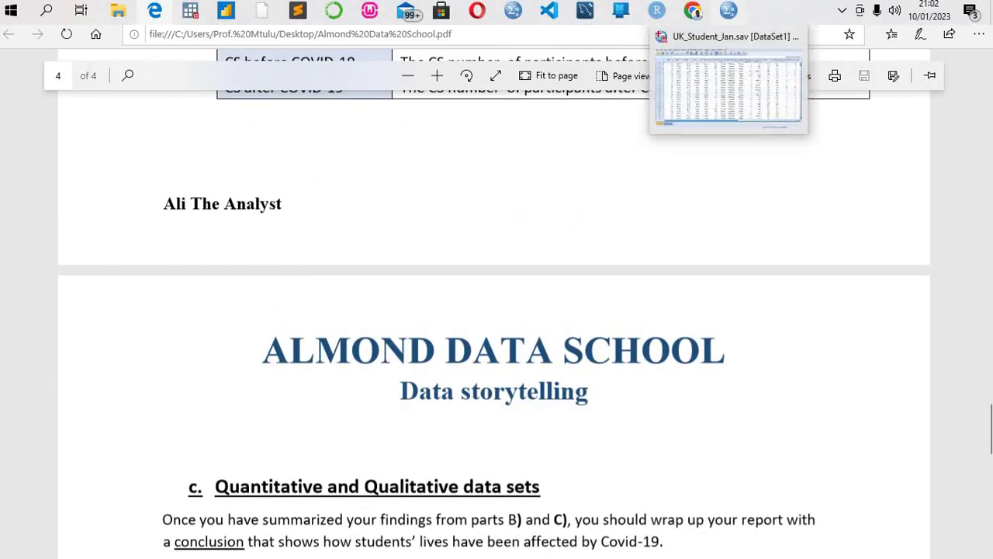
click(727, 85)
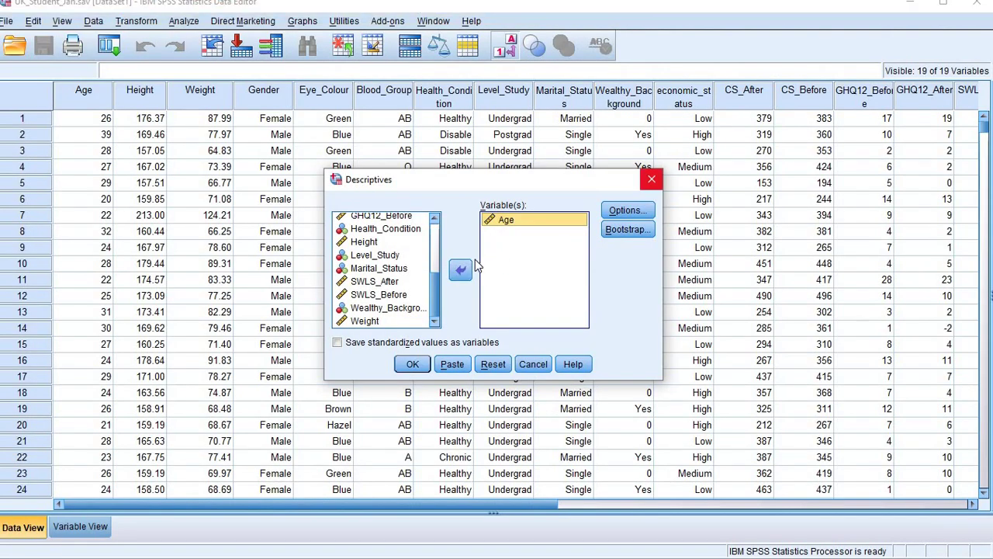
click(415, 372)
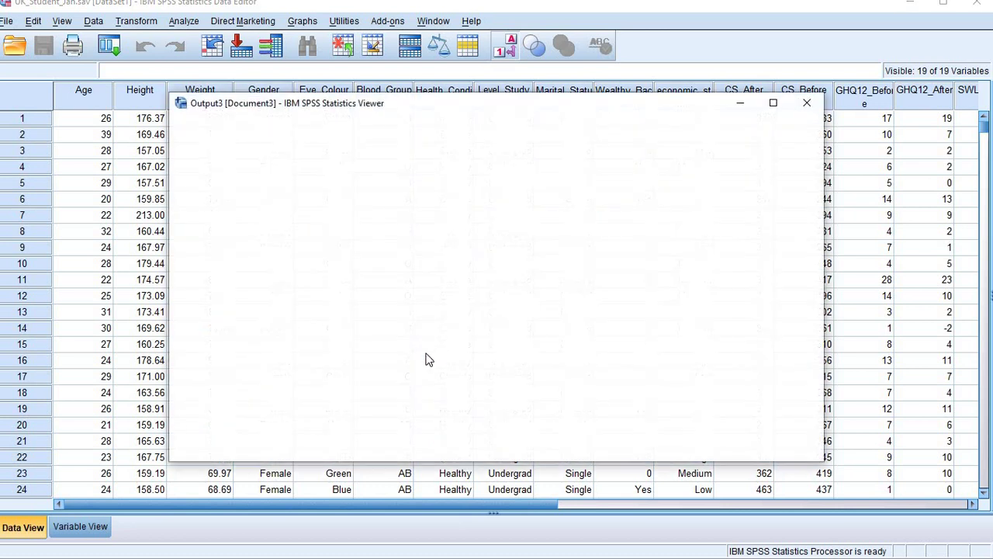
Step: Maximize the output viewer window and examine the descriptive statistics table for Age
click(773, 105)
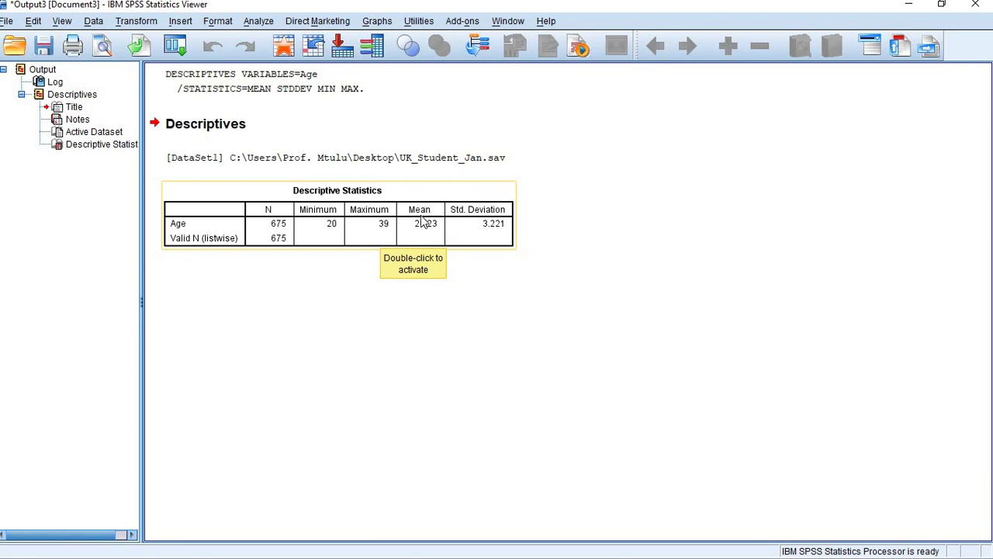
click(462, 219)
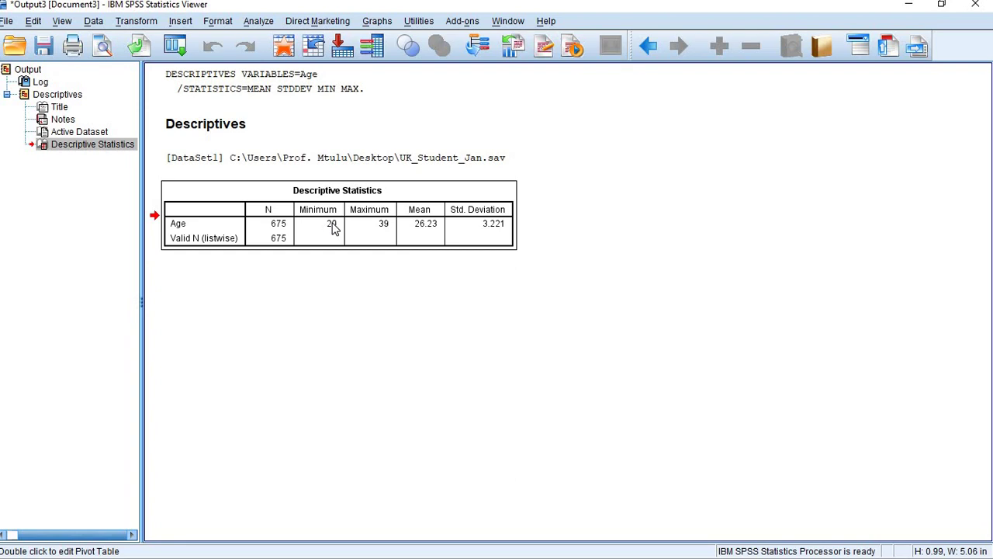
Step: Switch to the Almond Data School PDF in the browser and read the Descriptive Statistics task requirements on page 1
click(155, 10)
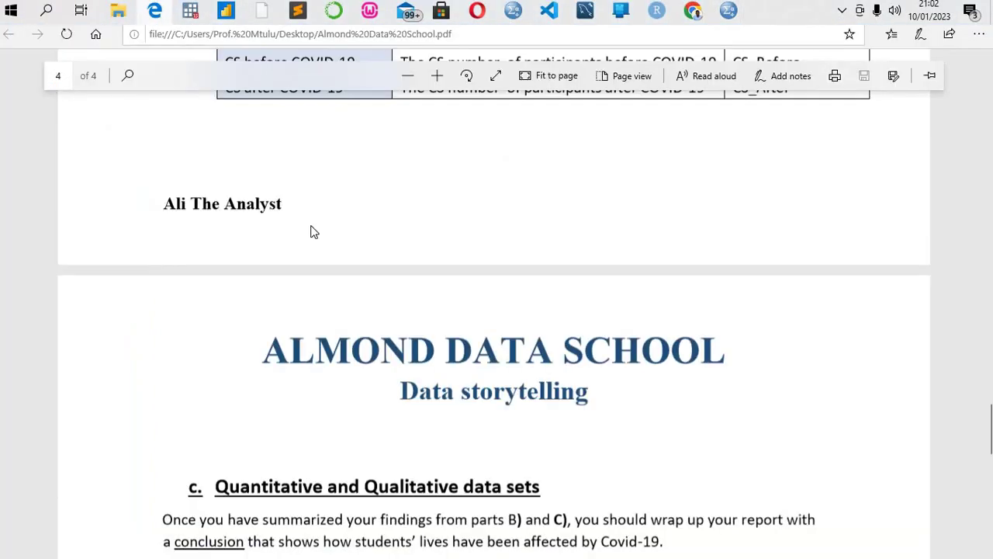
scroll(313, 232, up, 10)
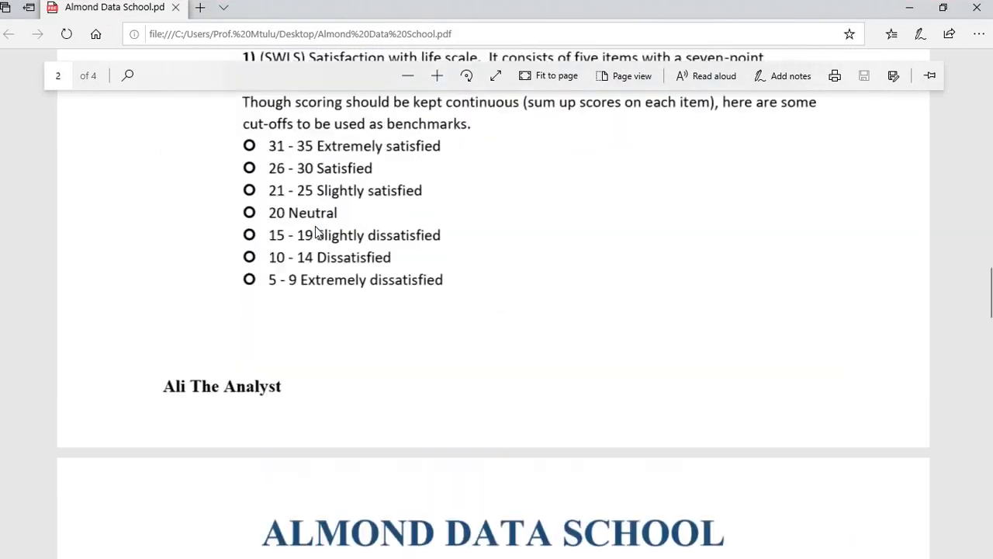
scroll(315, 232, up, 12)
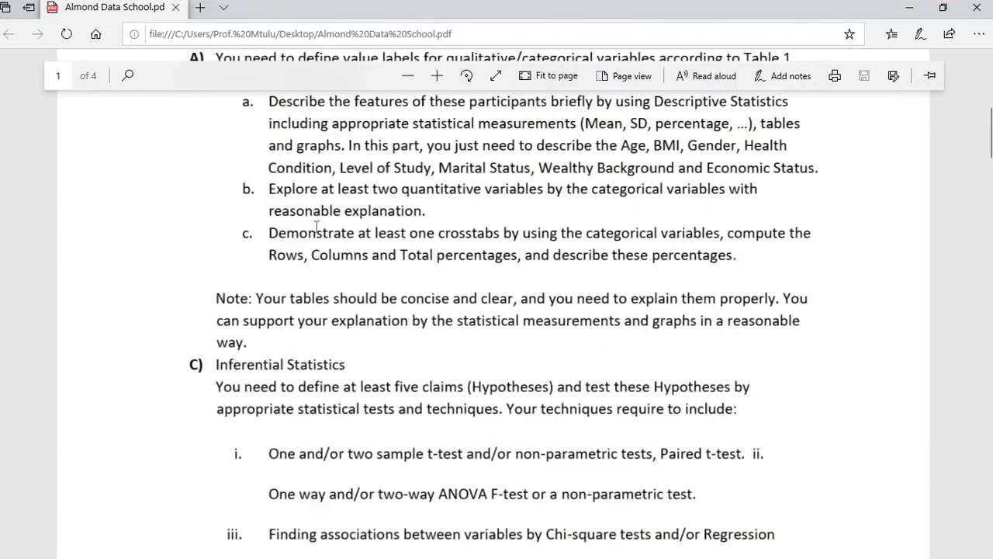
scroll(316, 225, up, 6)
scroll(323, 259, down, 4)
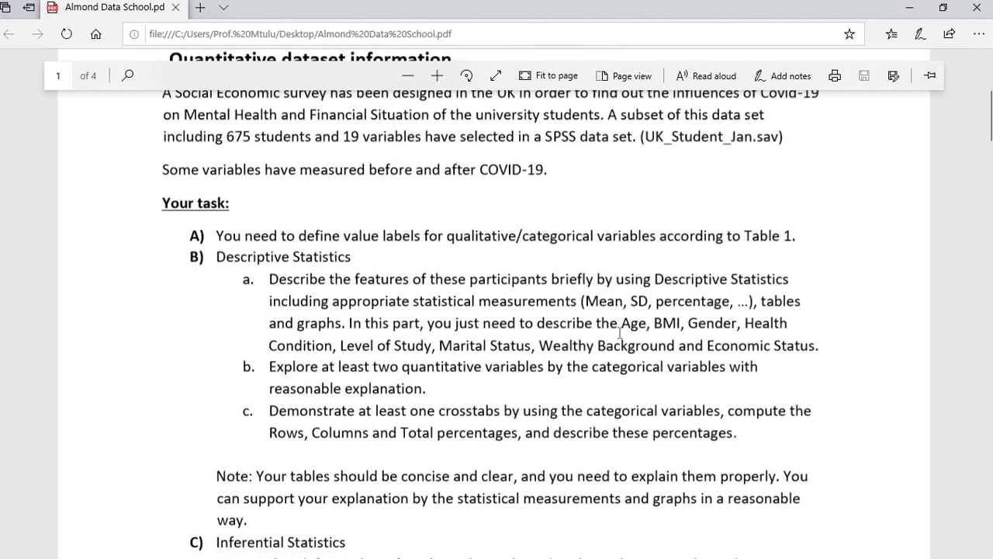
scroll(620, 332, down, 1)
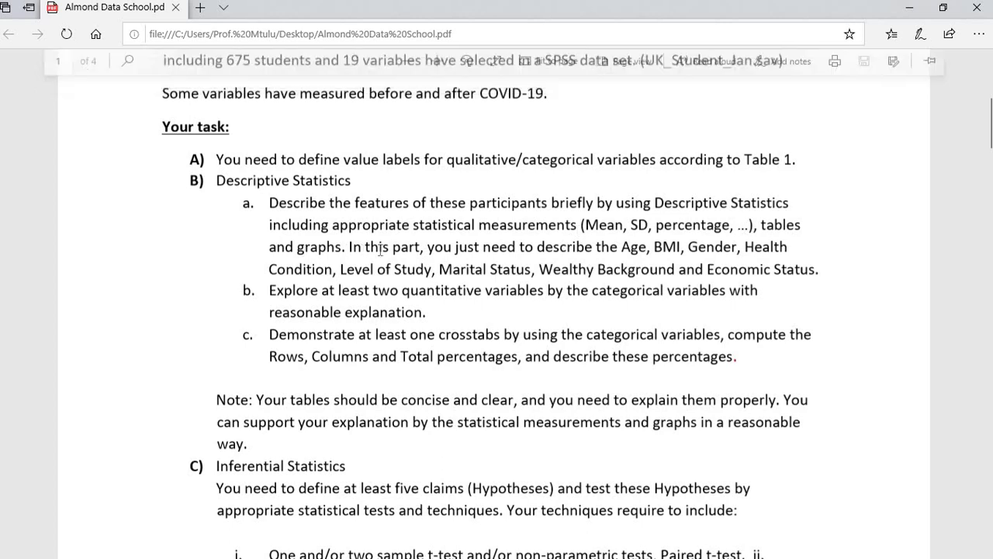
Step: Switch back to the UK_Student_Jan.sav data in SPSS and create a histogram of Age using the legacy chart dialog
mouse_move(654, 9)
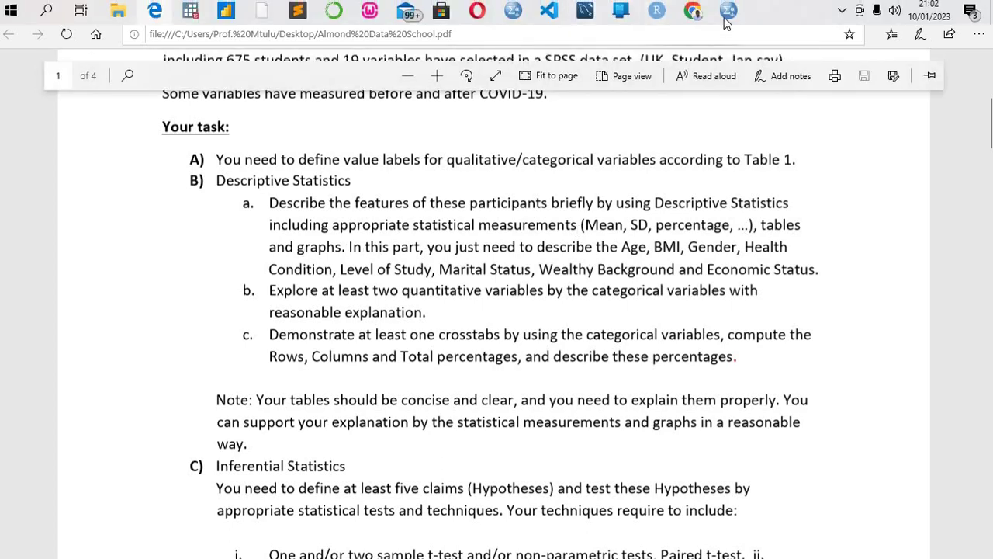
mouse_move(728, 11)
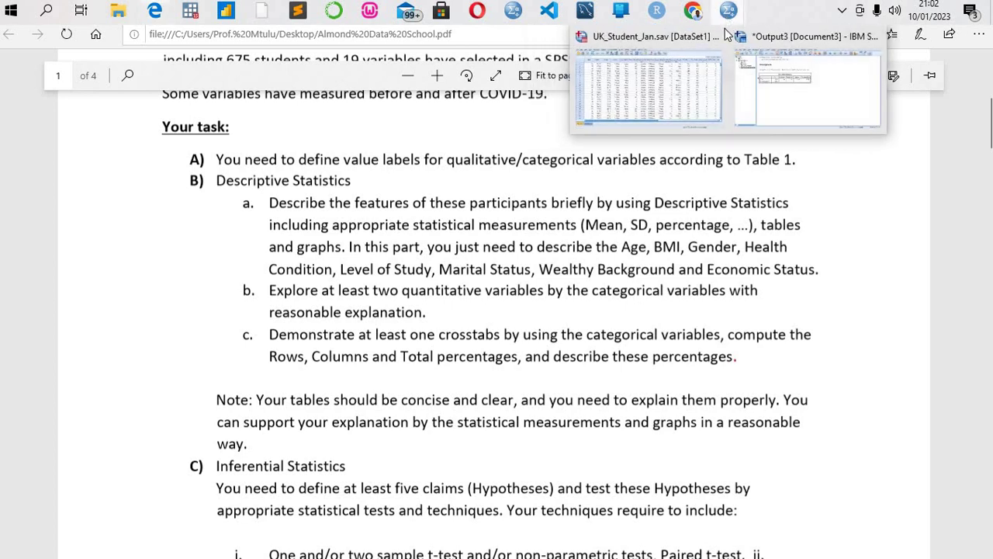
click(702, 98)
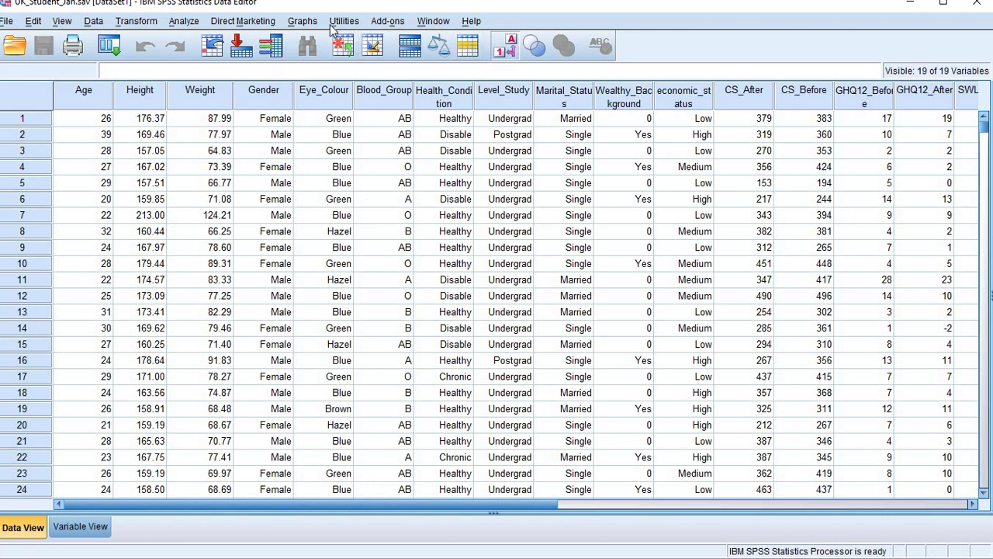
click(302, 21)
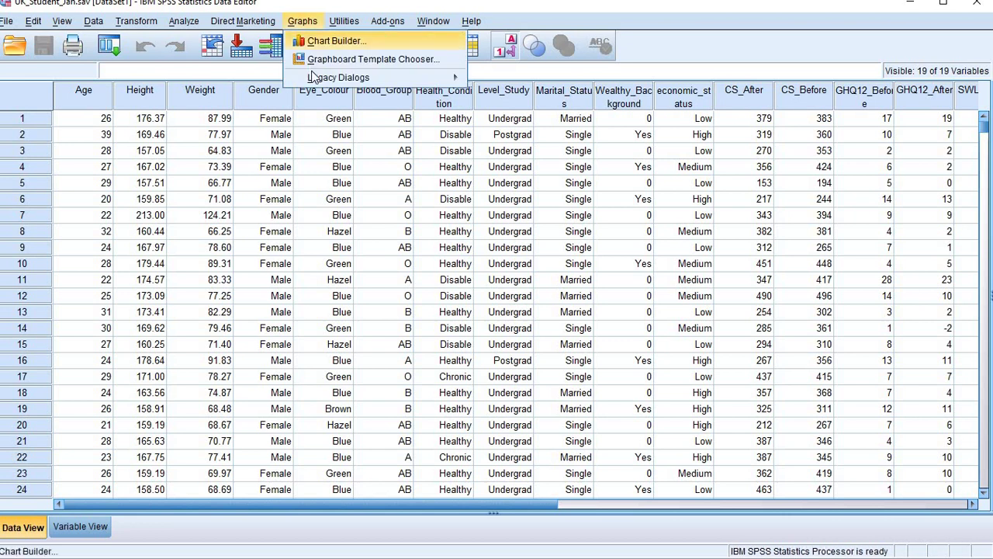
mouse_move(315, 70)
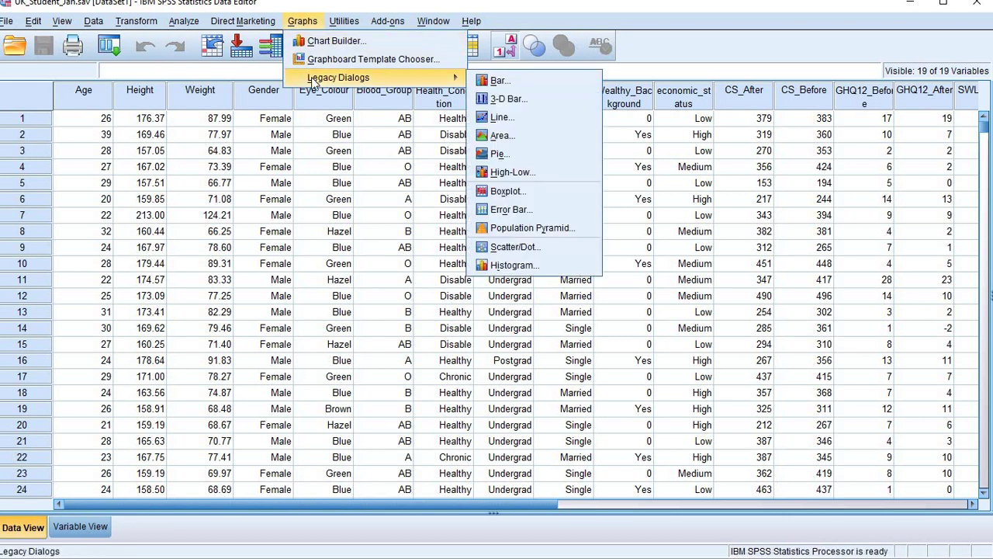
click(530, 265)
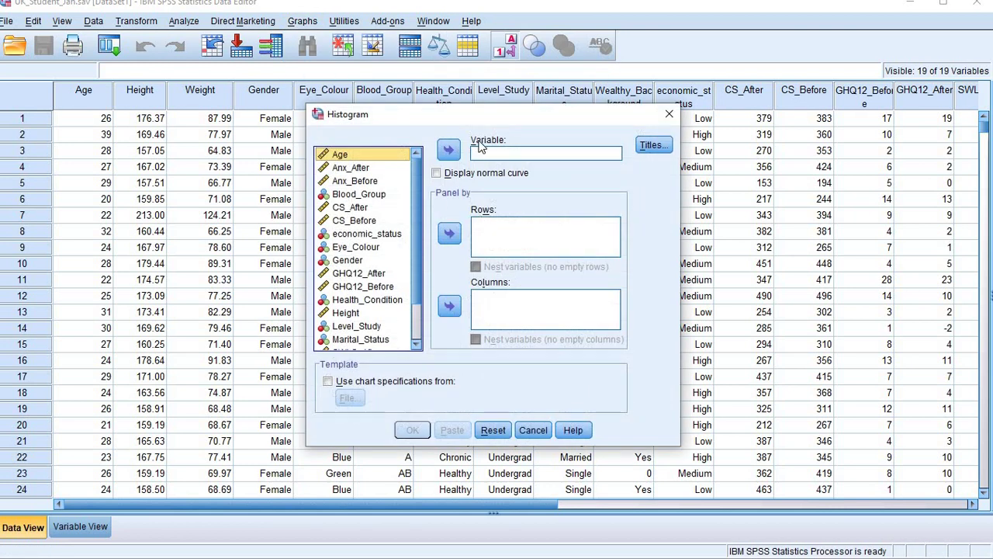
click(452, 152)
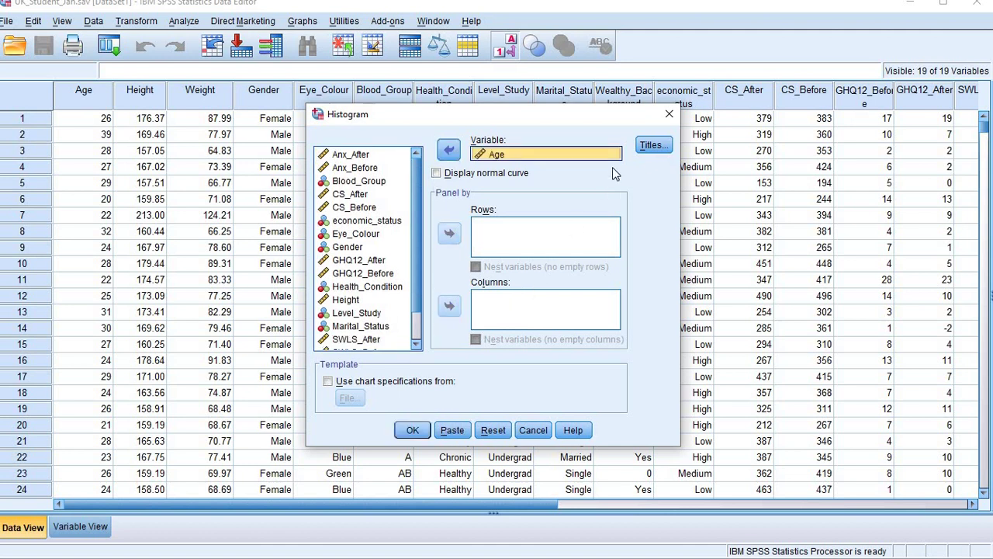
click(411, 430)
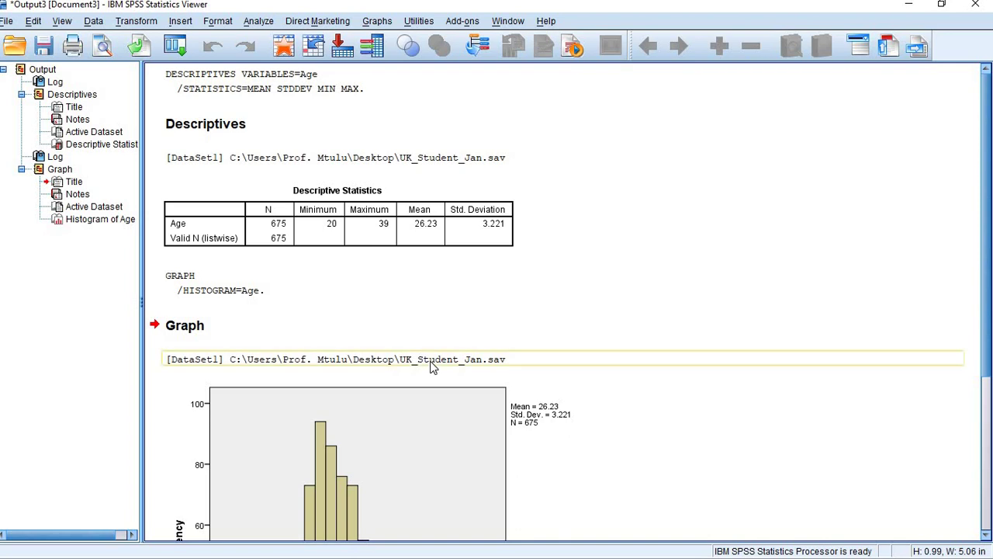
scroll(430, 363, down, 3)
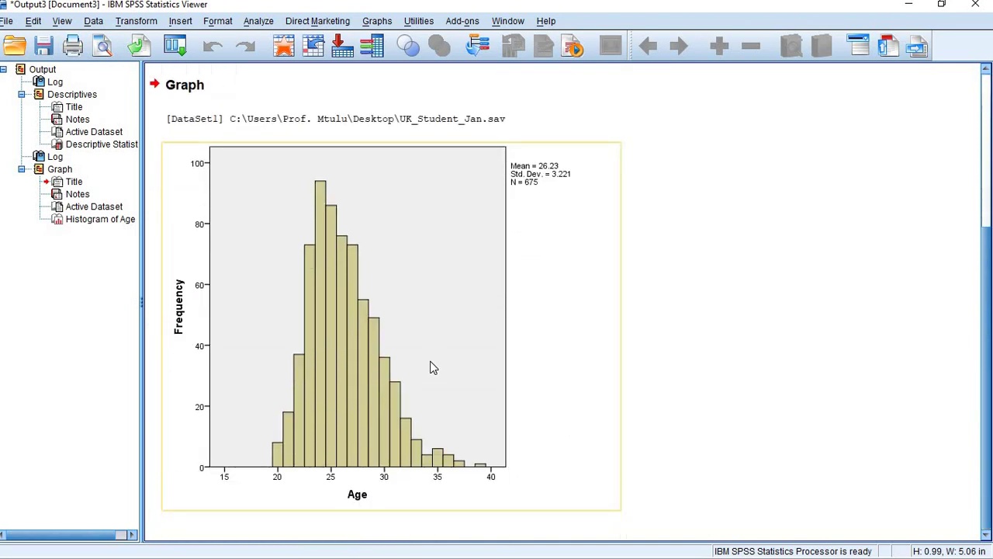
click(343, 356)
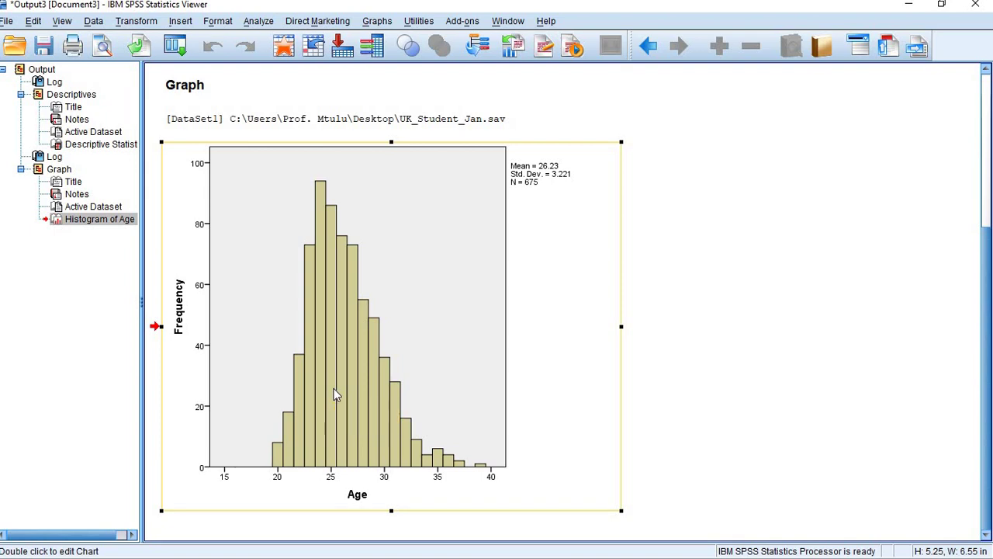
double_click(344, 328)
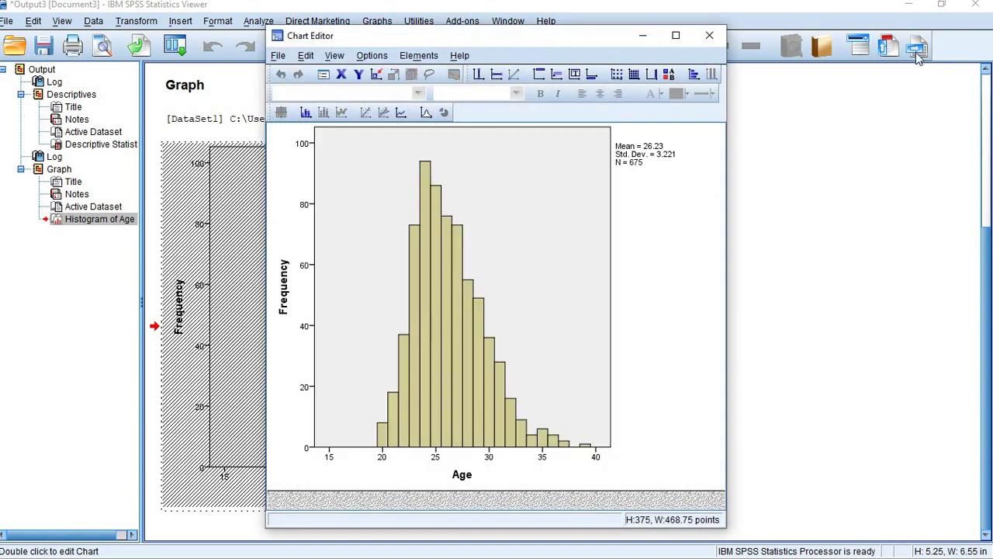
click(709, 35)
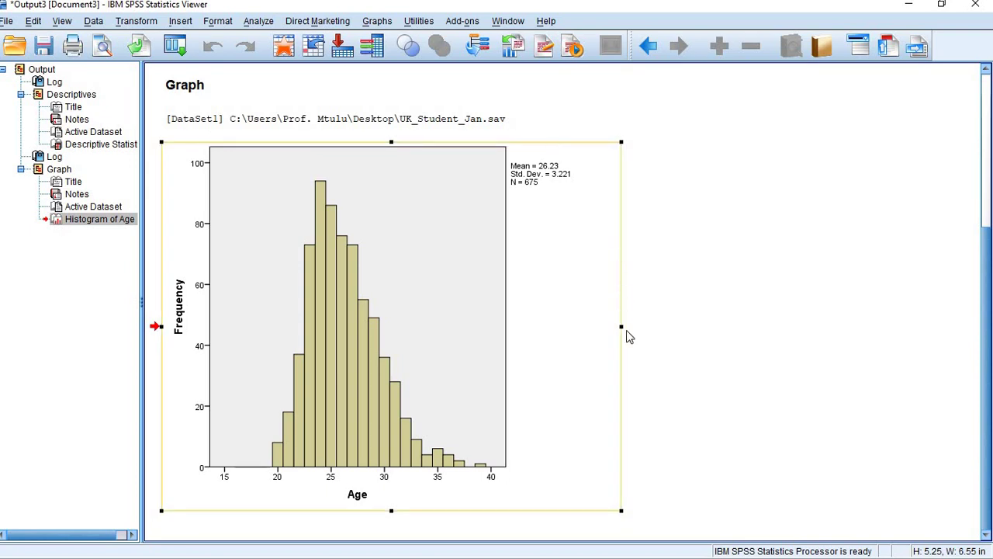
Step: Recolour the Age histogram's bars with green fill (46, 184, 72) in the Chart Editor and return to the output
double_click(300, 322)
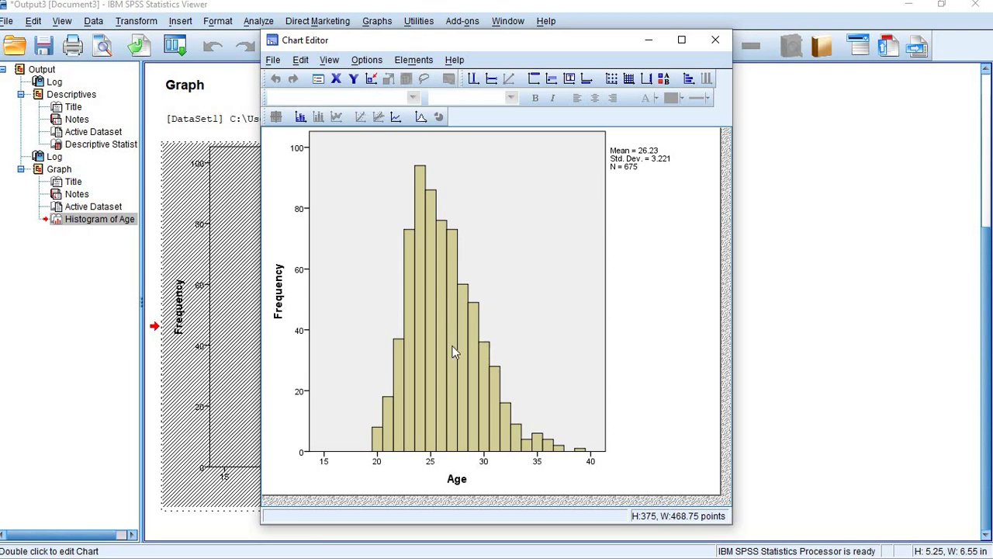
click(682, 40)
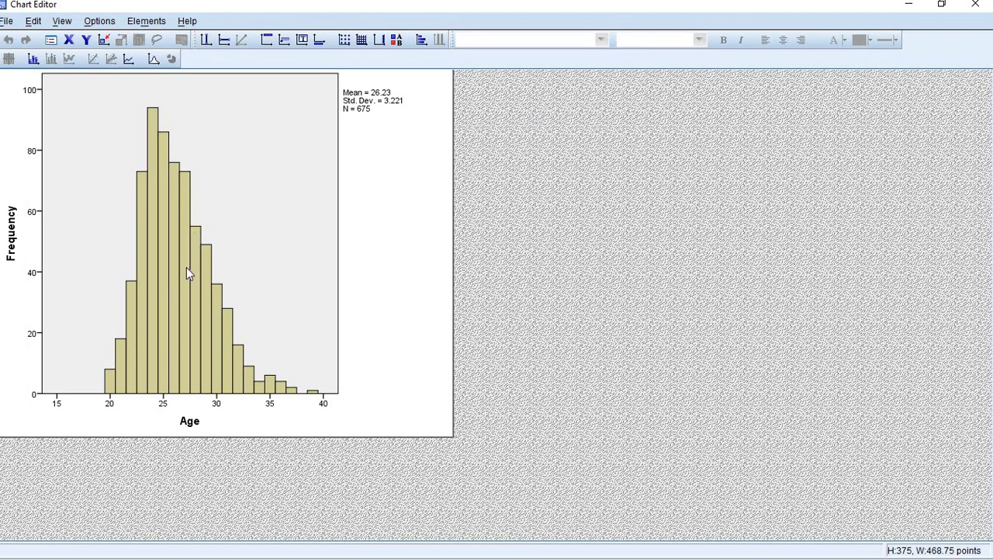
double_click(181, 261)
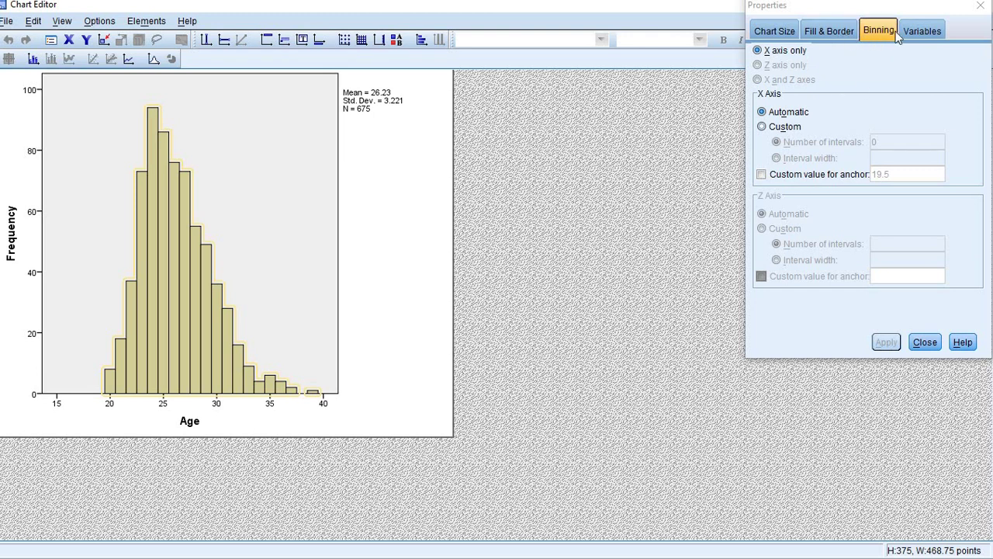
click(836, 35)
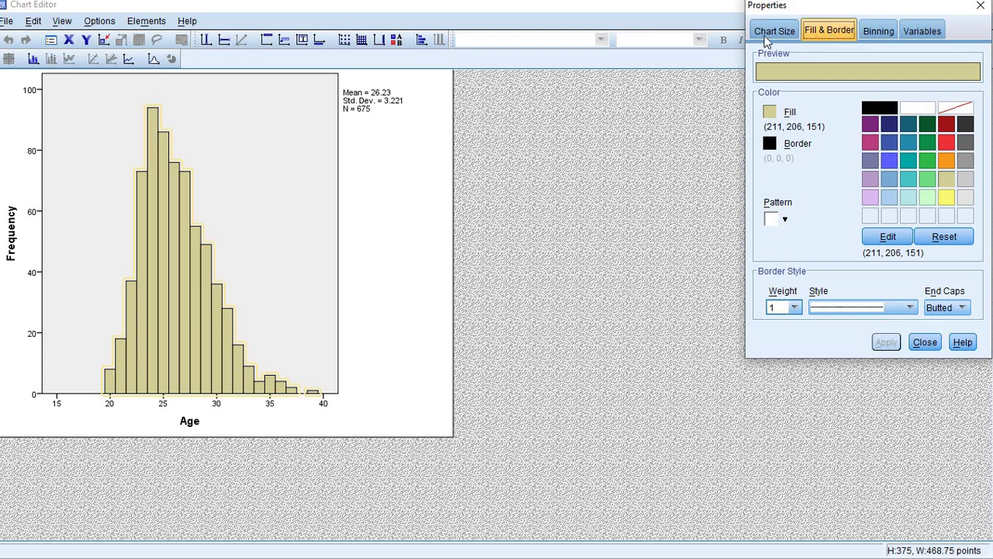
click(768, 35)
click(844, 39)
click(925, 159)
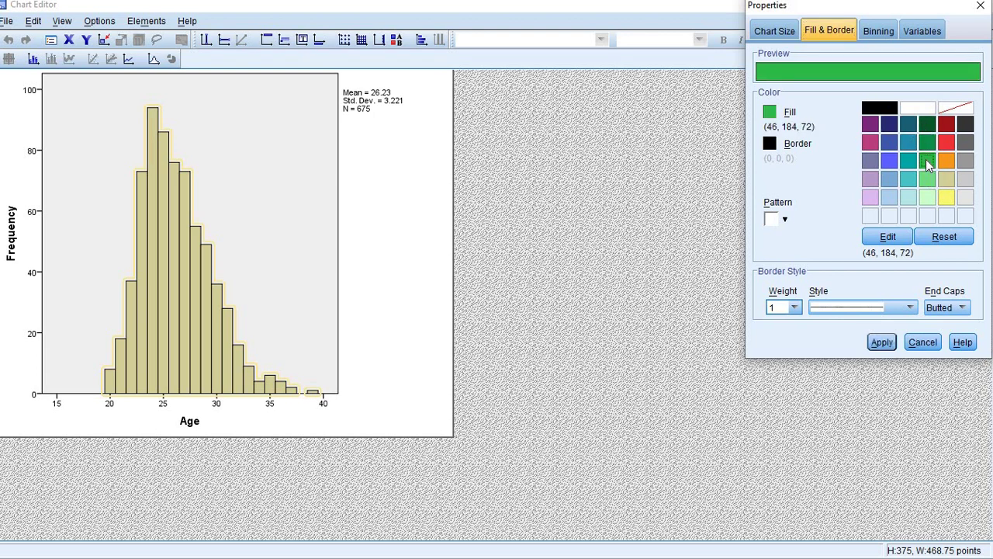
click(881, 349)
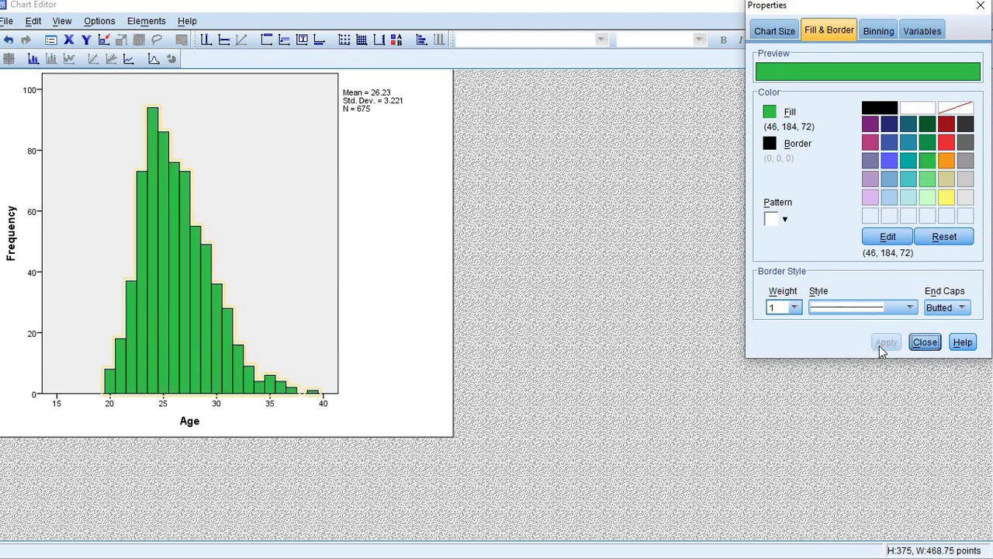
click(923, 344)
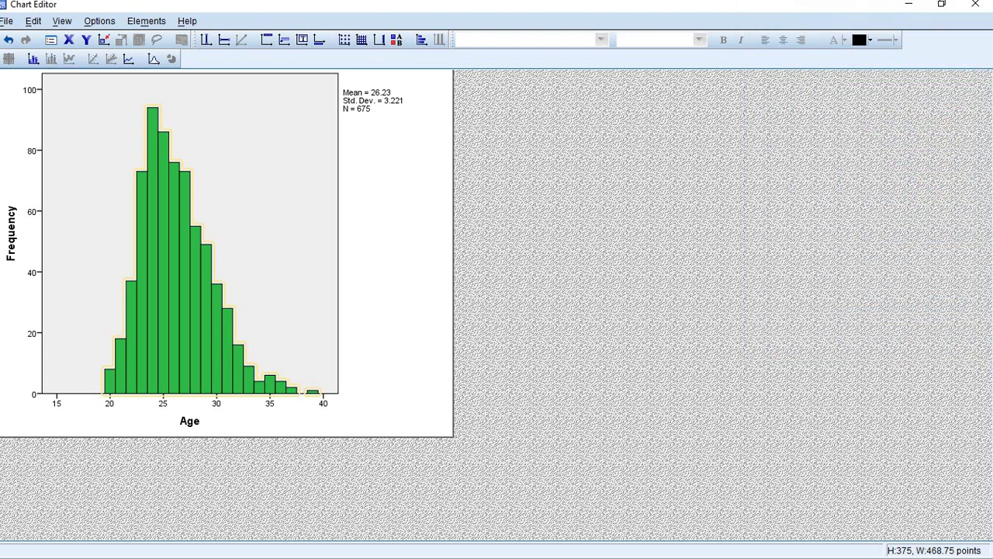
click(975, 4)
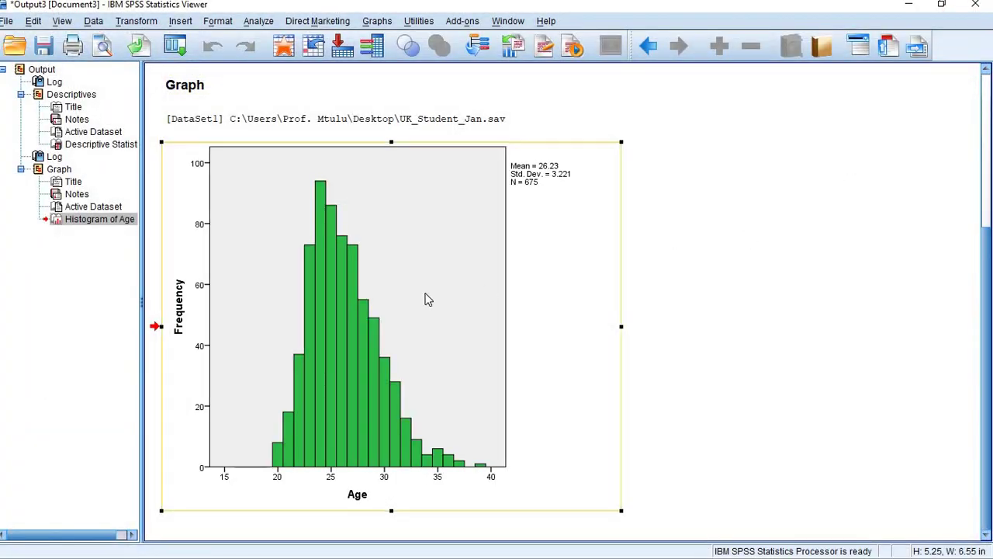
click(761, 347)
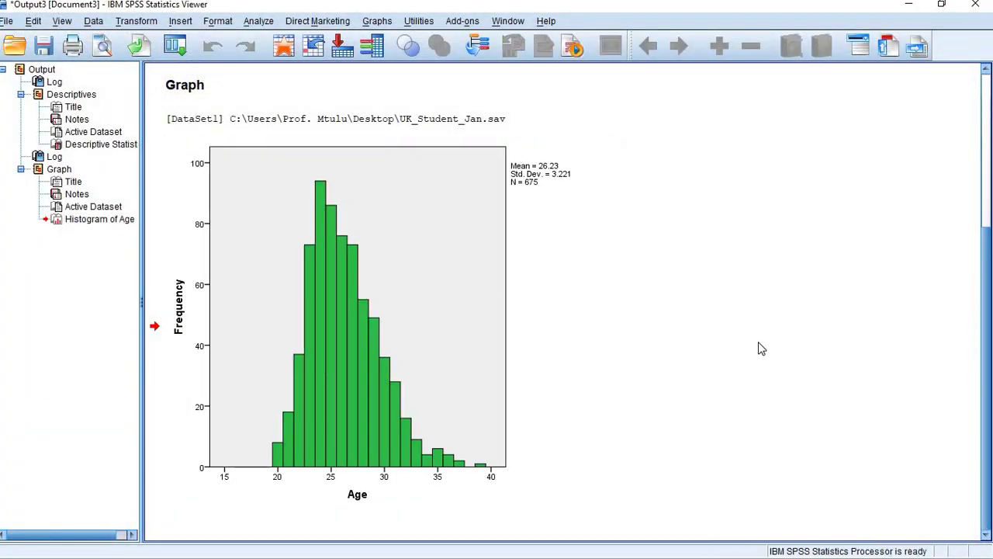
Step: Compare the Age histogram with its descriptive statistics table, examining the minimum, maximum, mean and standard deviation
scroll(759, 344, down, 5)
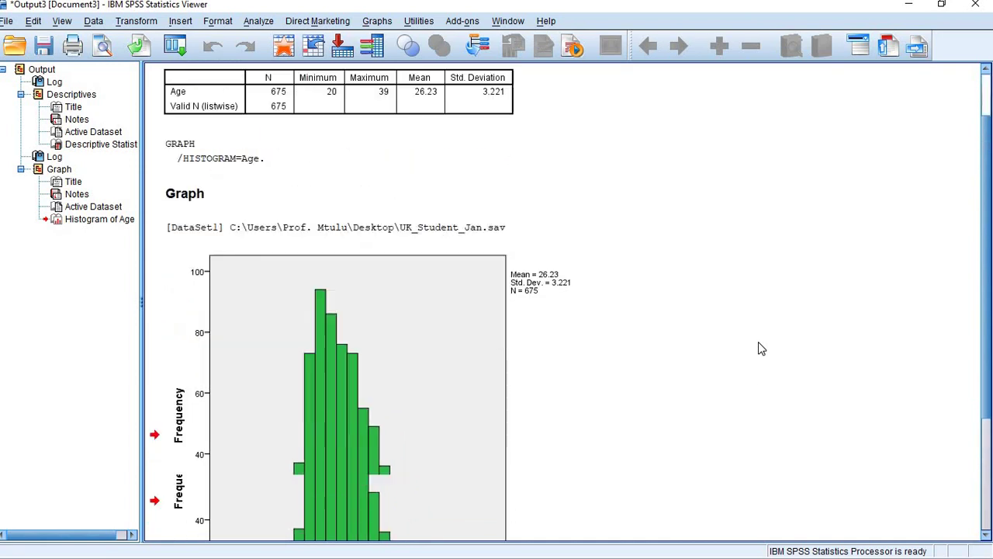
scroll(759, 344, up, 6)
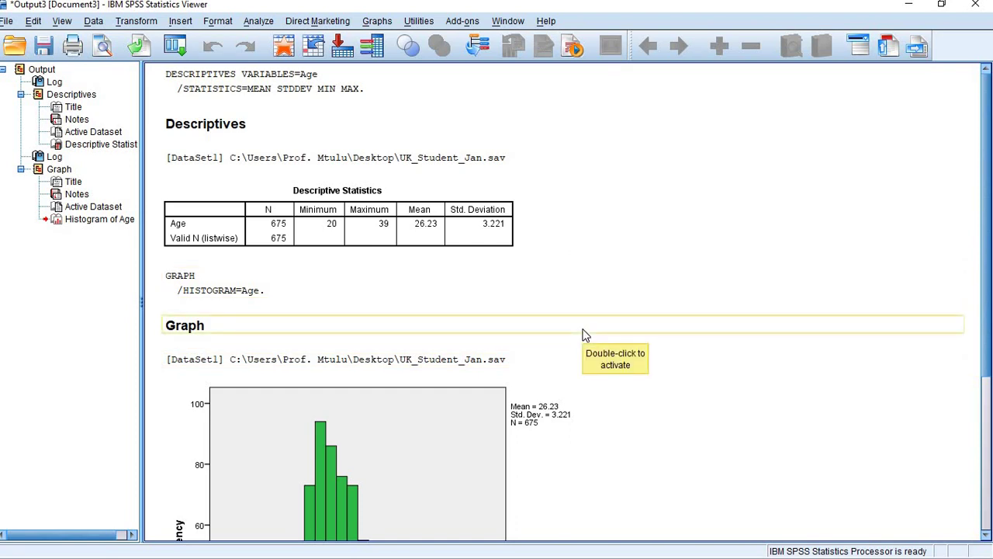
scroll(585, 335, down, 5)
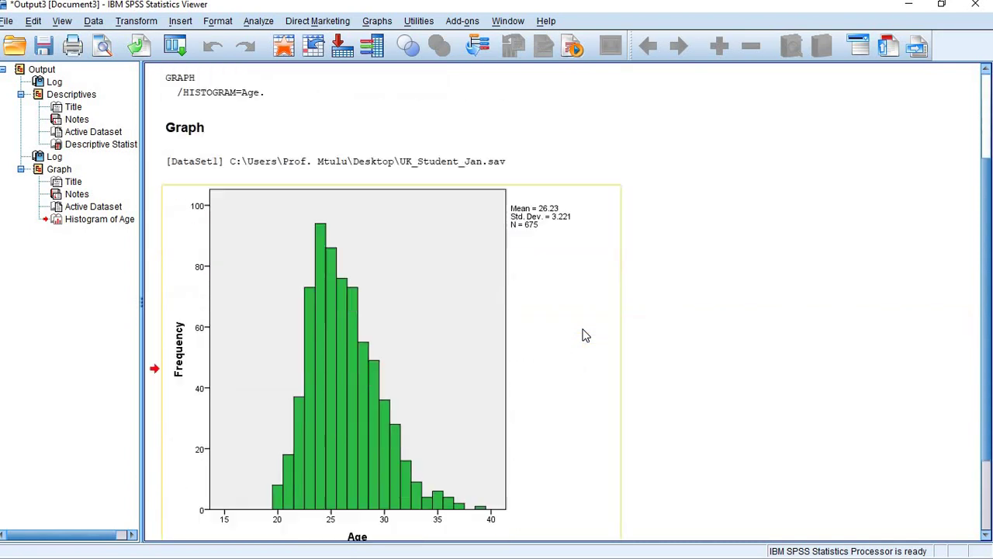
scroll(585, 335, up, 4)
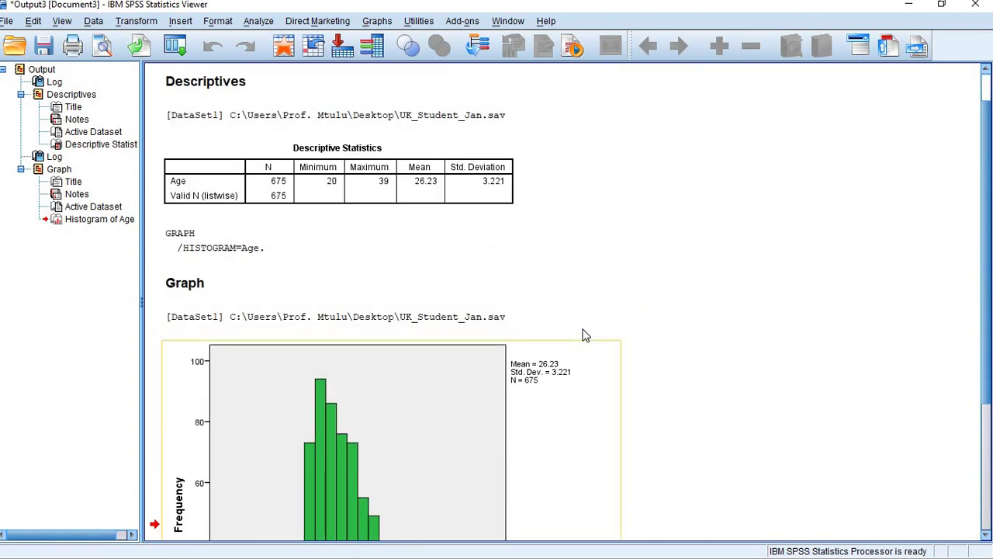
scroll(585, 335, down, 1)
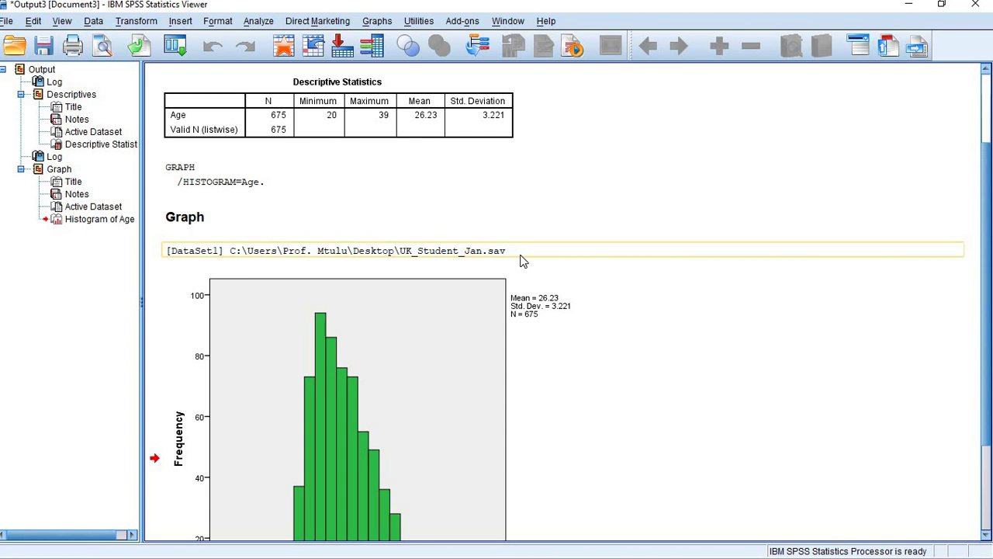
click(359, 120)
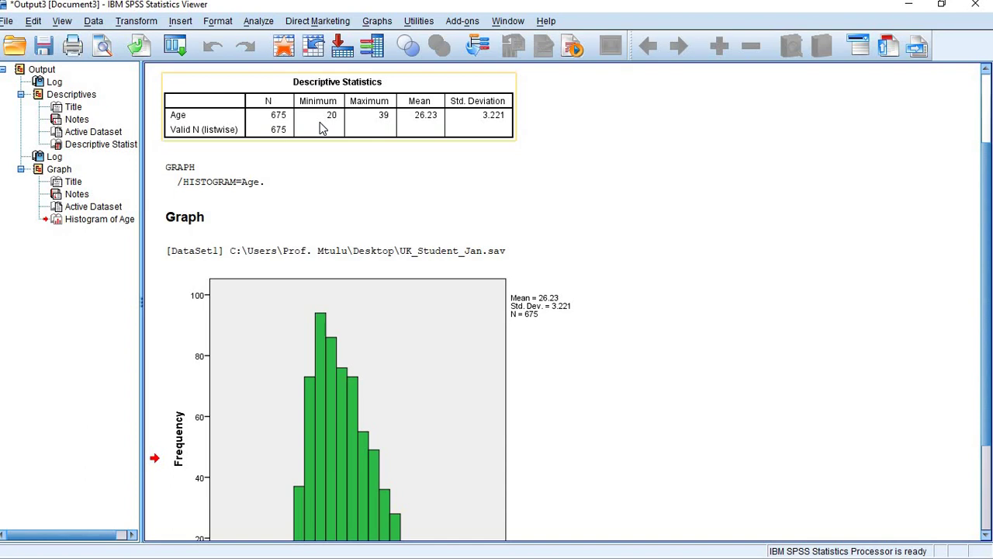
click(485, 119)
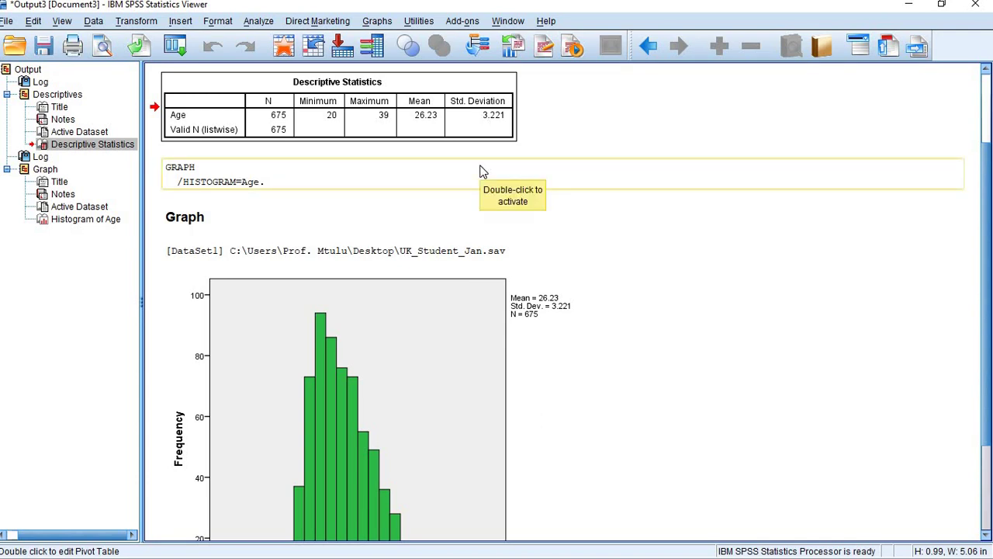
Step: Examine the shape of the Age distribution in the histogram alongside the descriptive statistics table above it
scroll(403, 201, down, 3)
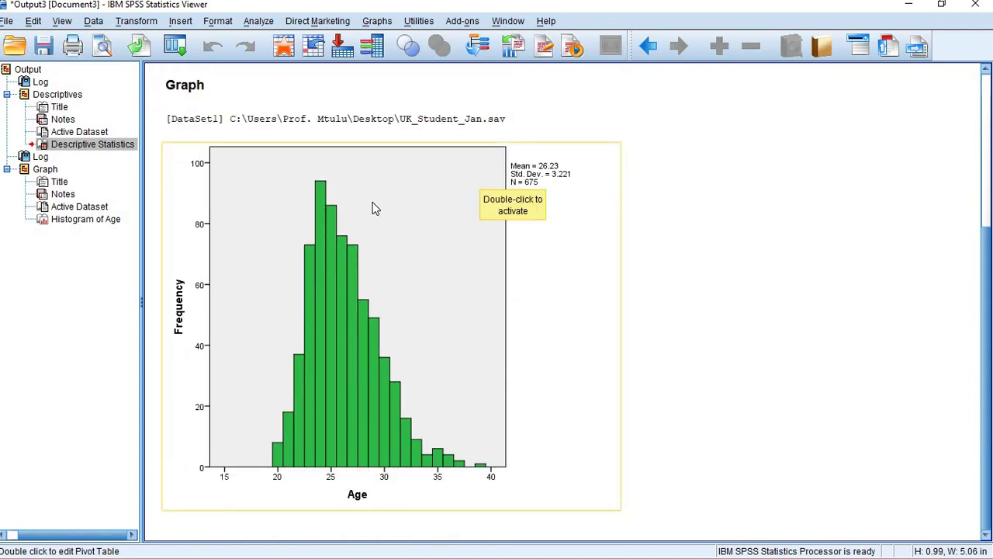
click(373, 208)
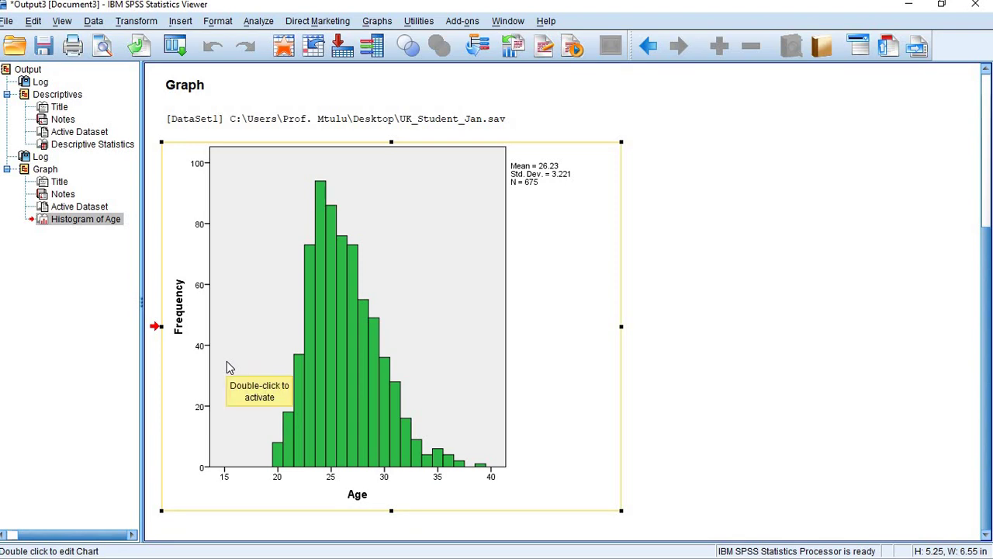
scroll(227, 361, up, 5)
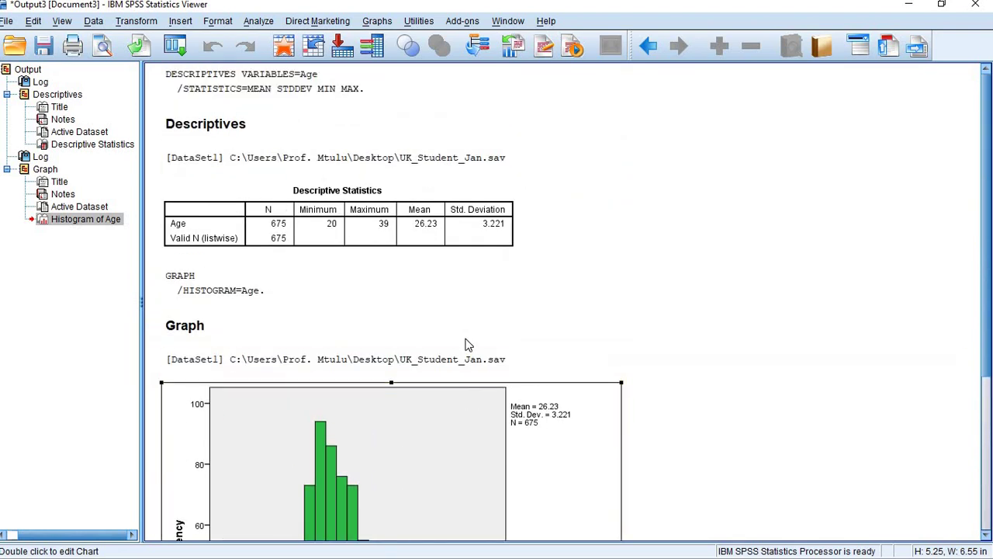
scroll(463, 348, down, 6)
scroll(462, 350, up, 6)
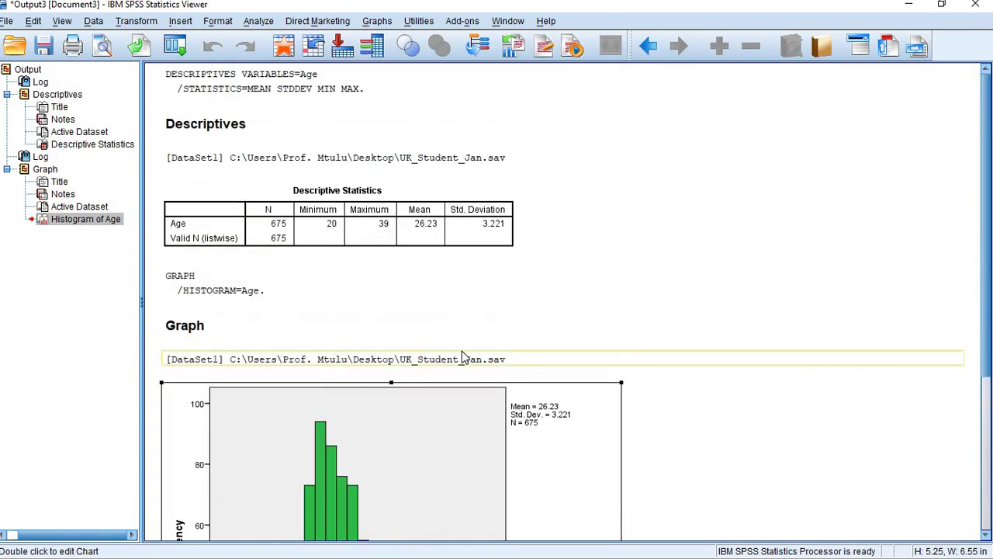
scroll(461, 353, down, 5)
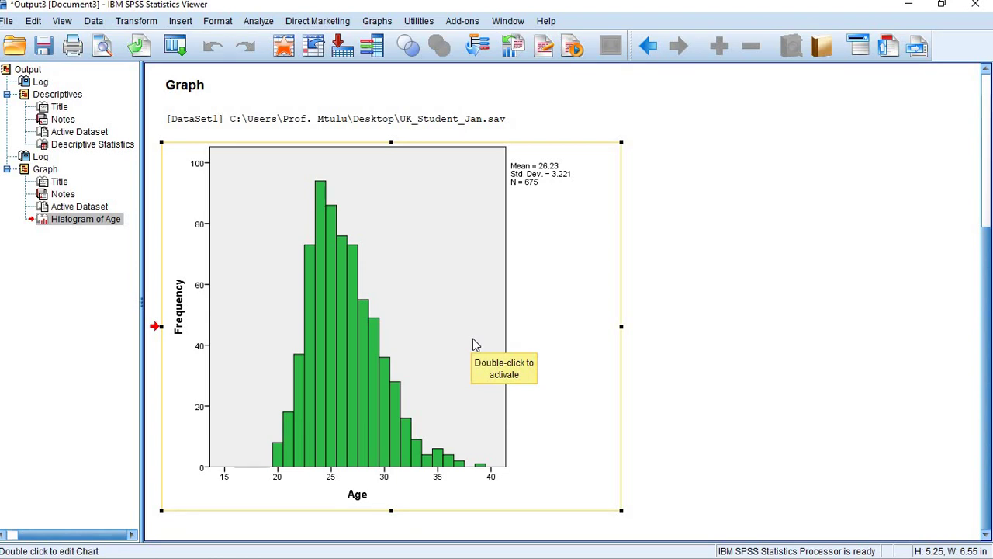
scroll(472, 339, up, 5)
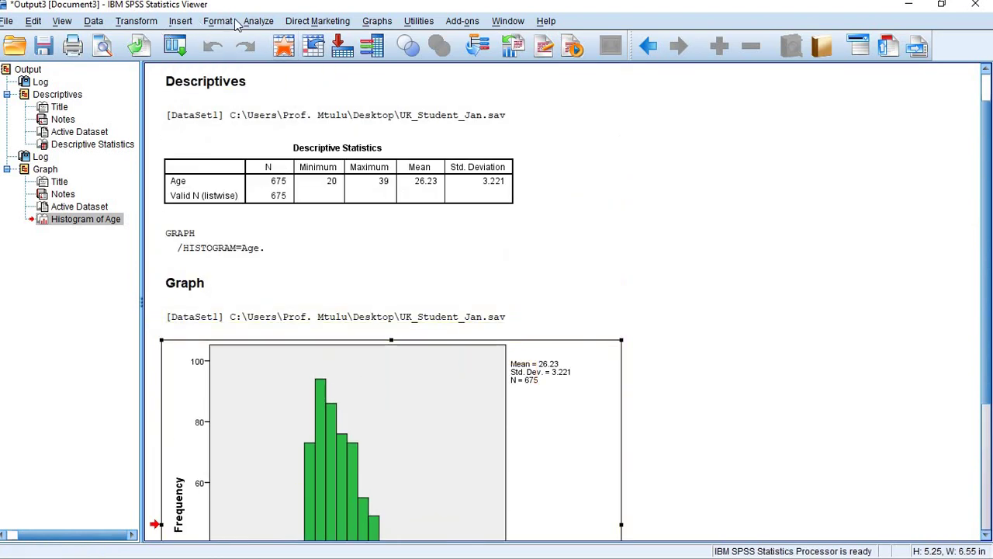
Step: Set up a Frequencies analysis with Gender as the variable
click(269, 24)
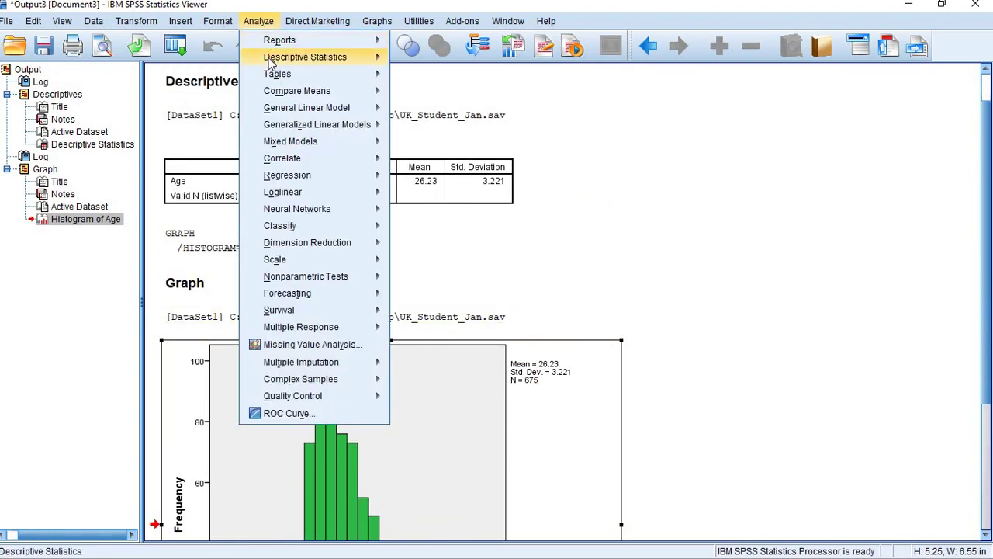
mouse_move(274, 62)
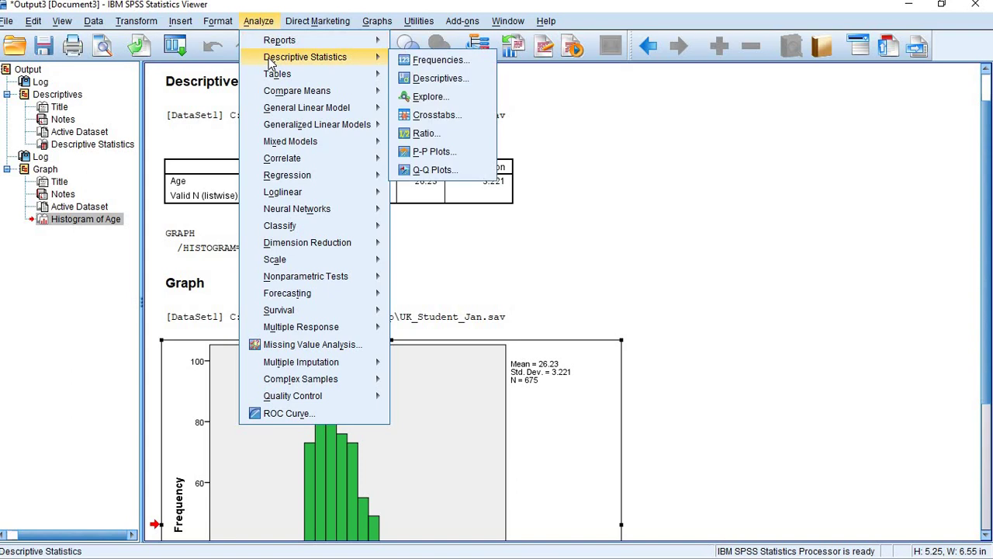
click(439, 61)
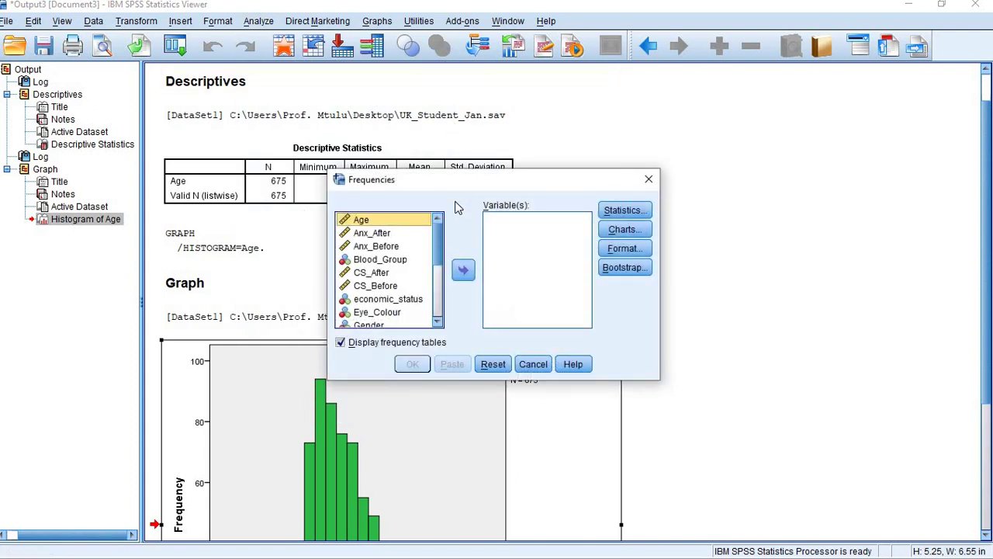
scroll(372, 260, down, 2)
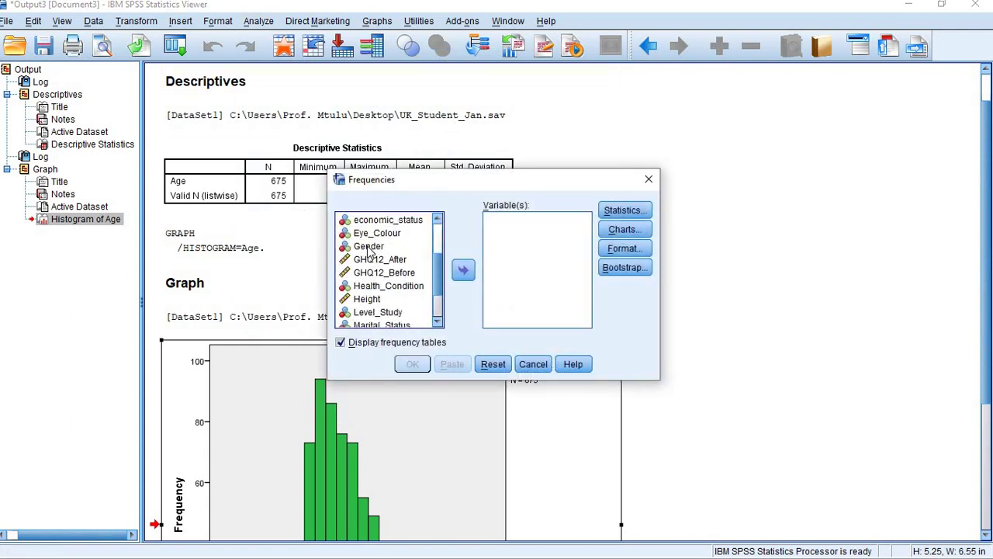
click(370, 246)
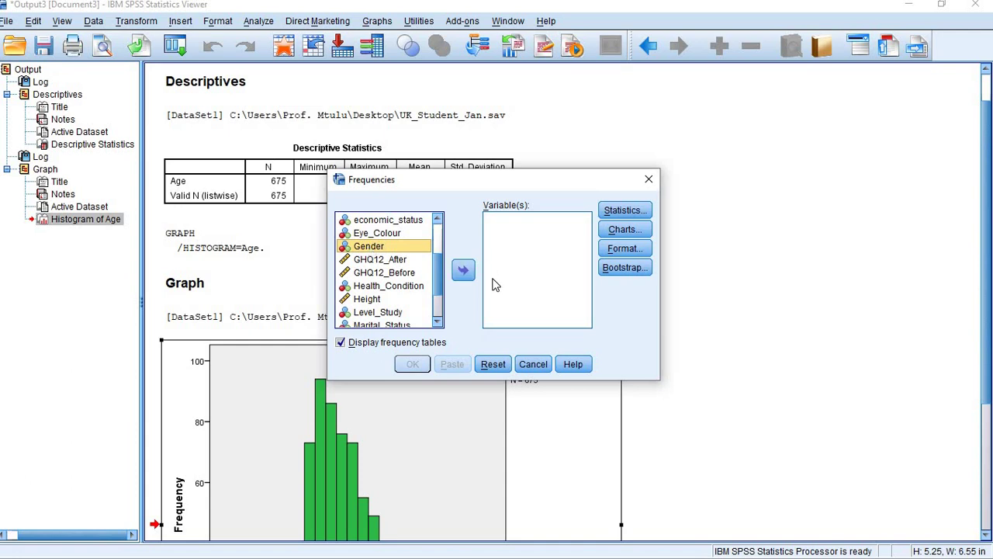
click(463, 270)
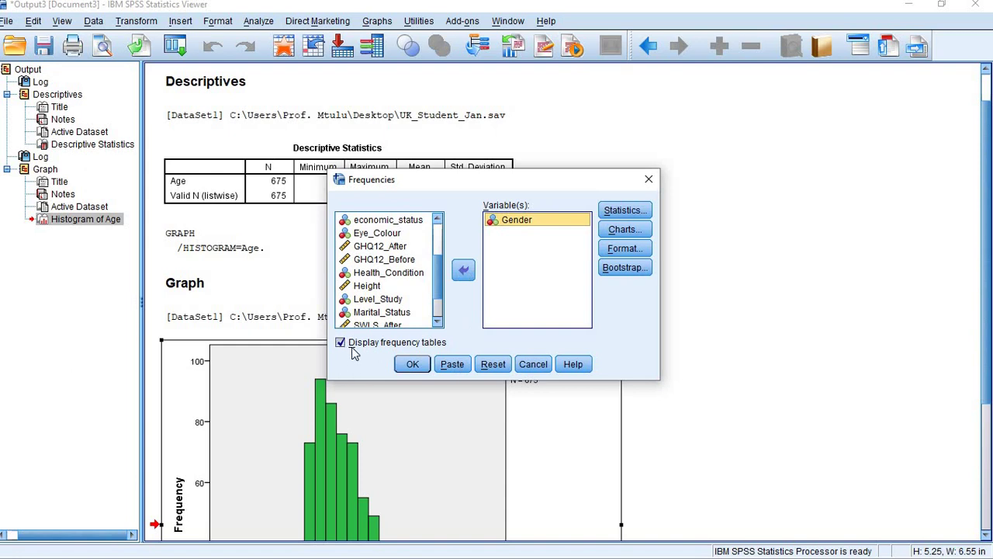
Step: Leave all optional statistics unselected, add a bar chart showing frequencies, and run the Gender frequency analysis
click(611, 212)
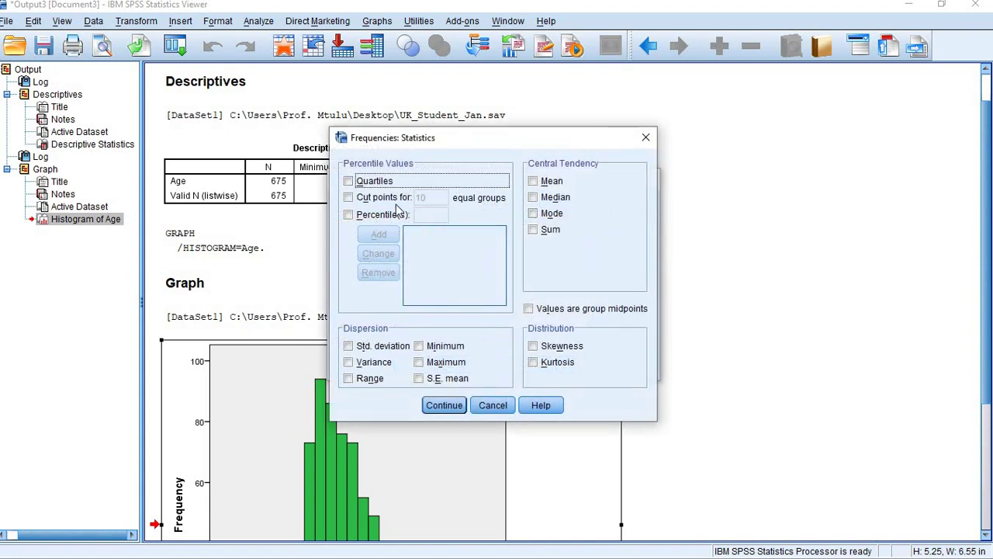
click(444, 405)
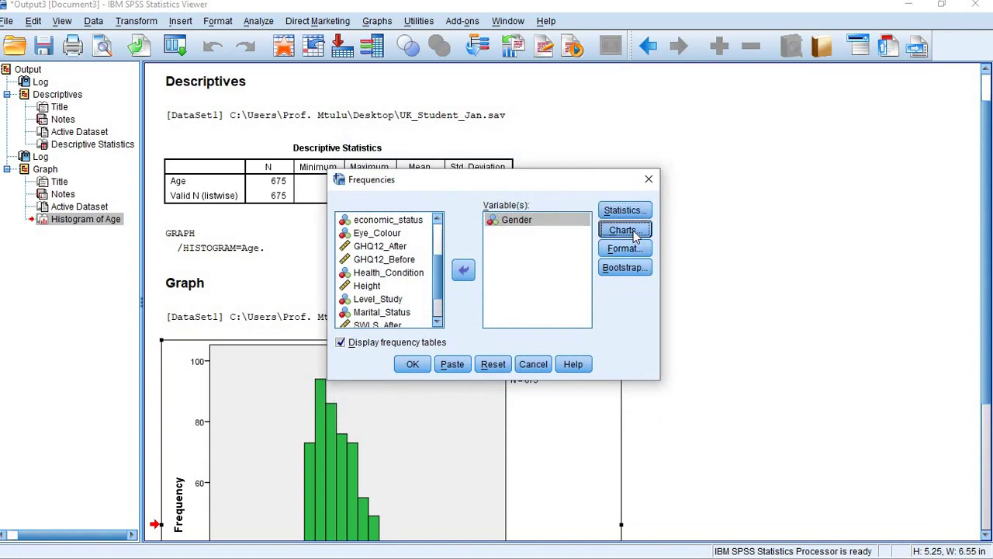
click(633, 230)
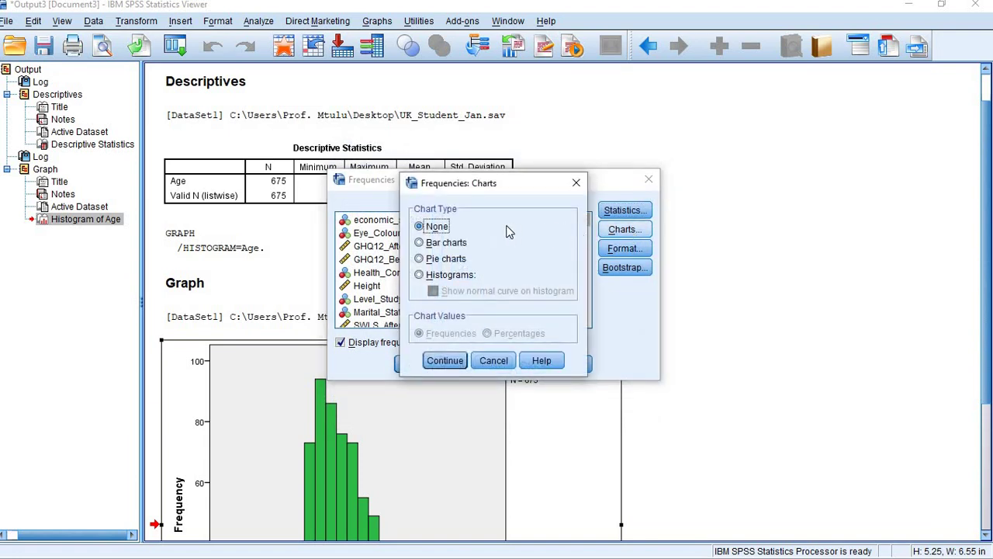
click(421, 243)
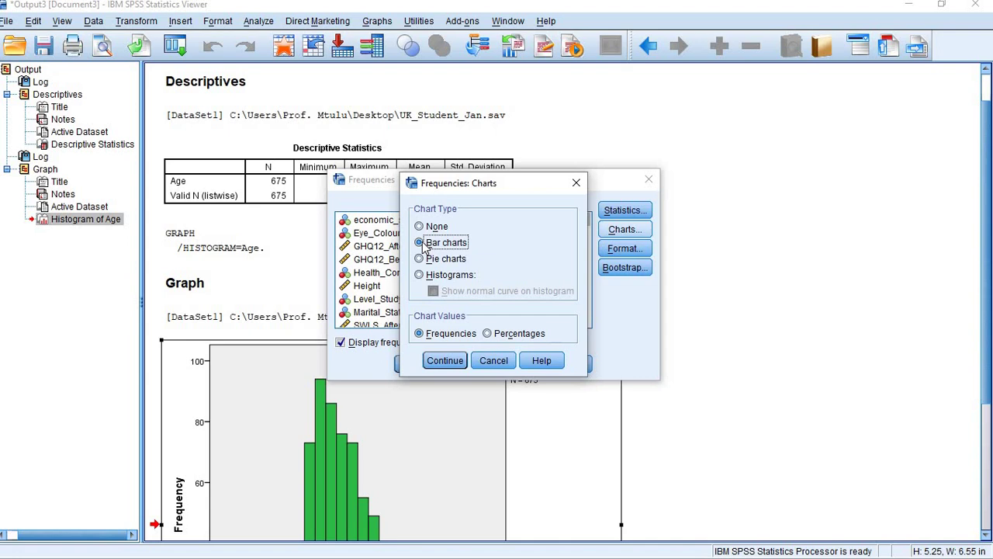
click(445, 361)
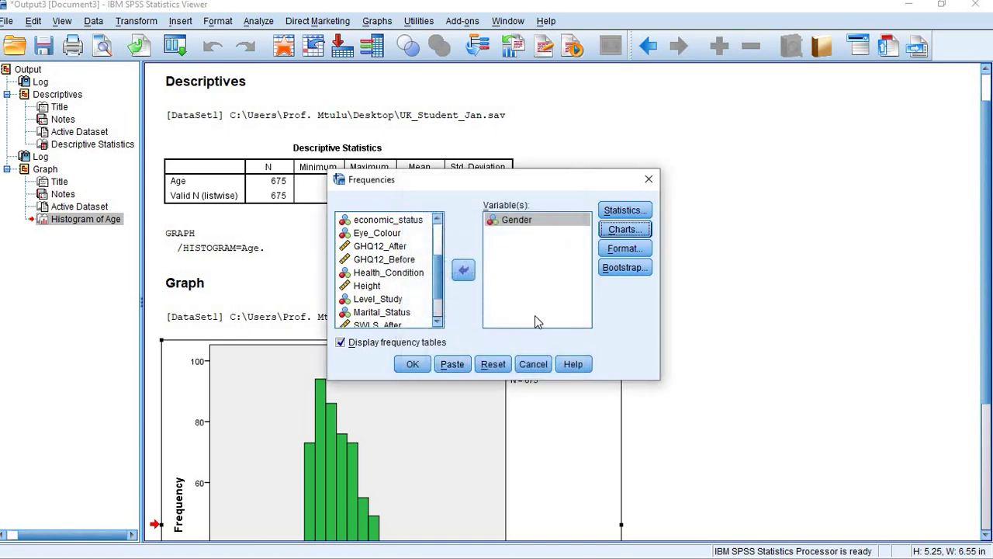
click(426, 364)
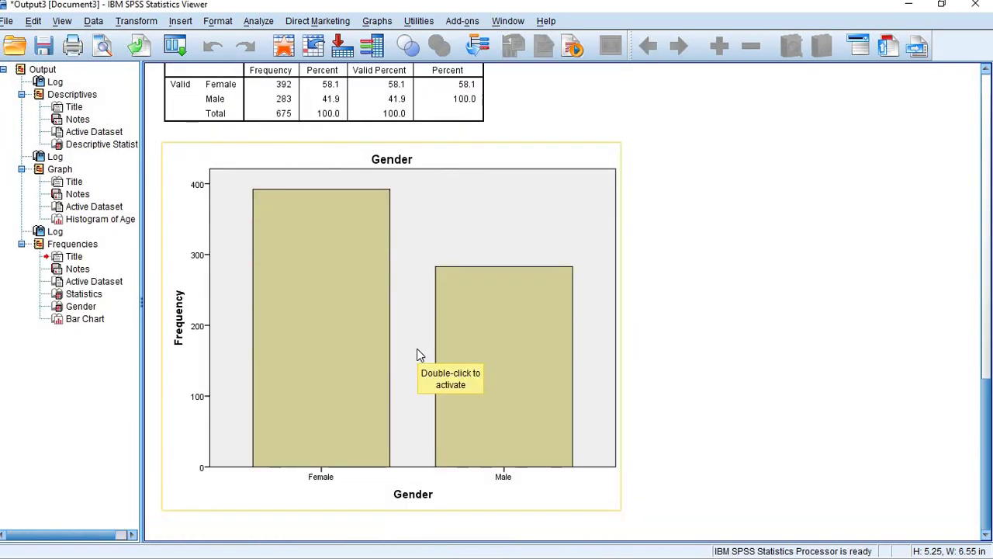
Step: Open the Gender bar chart in the Chart Editor and fill only the Female bar with green (13, 141, 70)
click(341, 287)
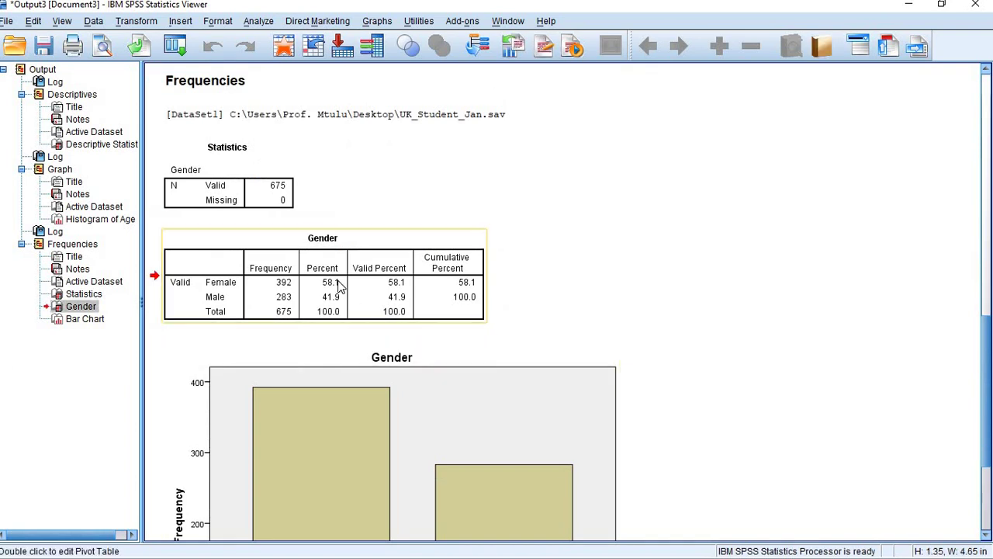
scroll(388, 284, down, 5)
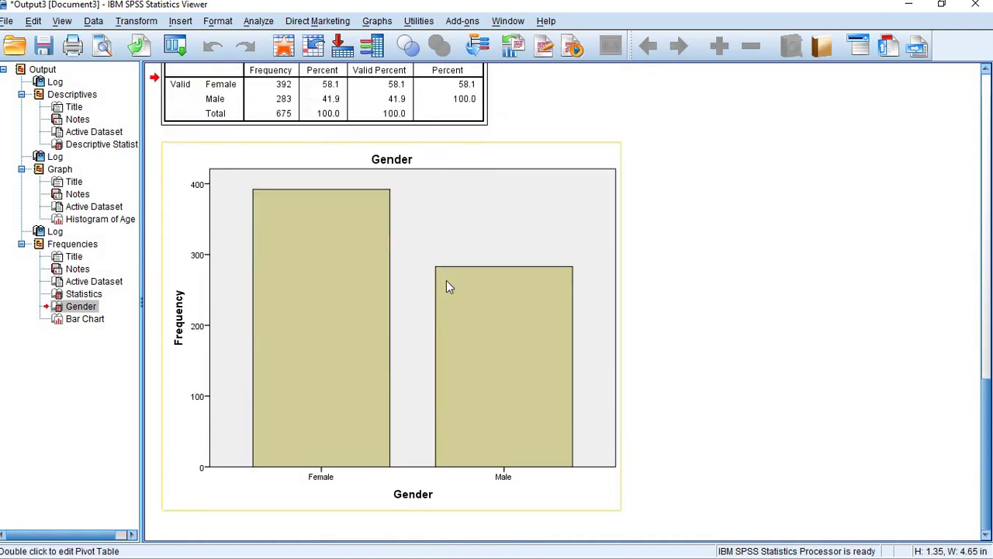
click(460, 281)
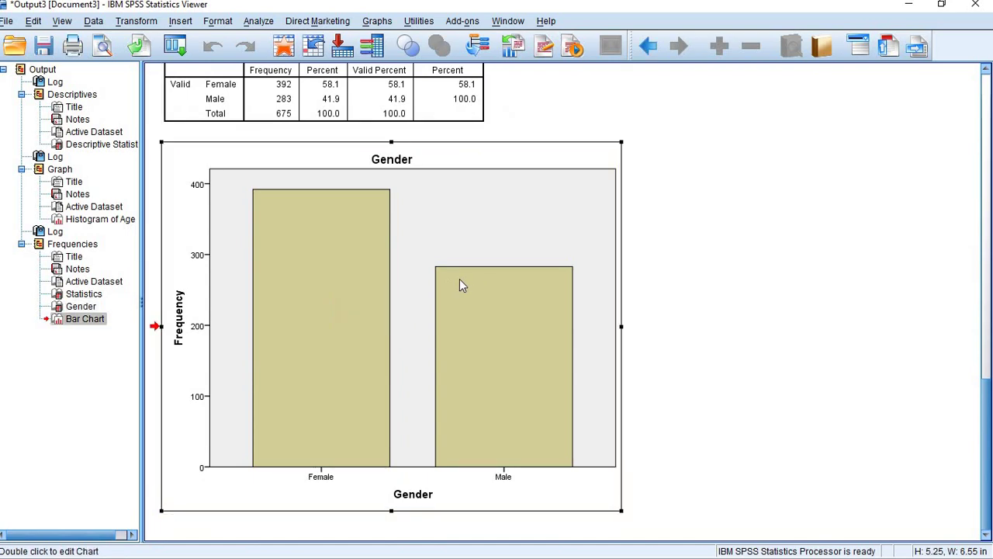
double_click(460, 281)
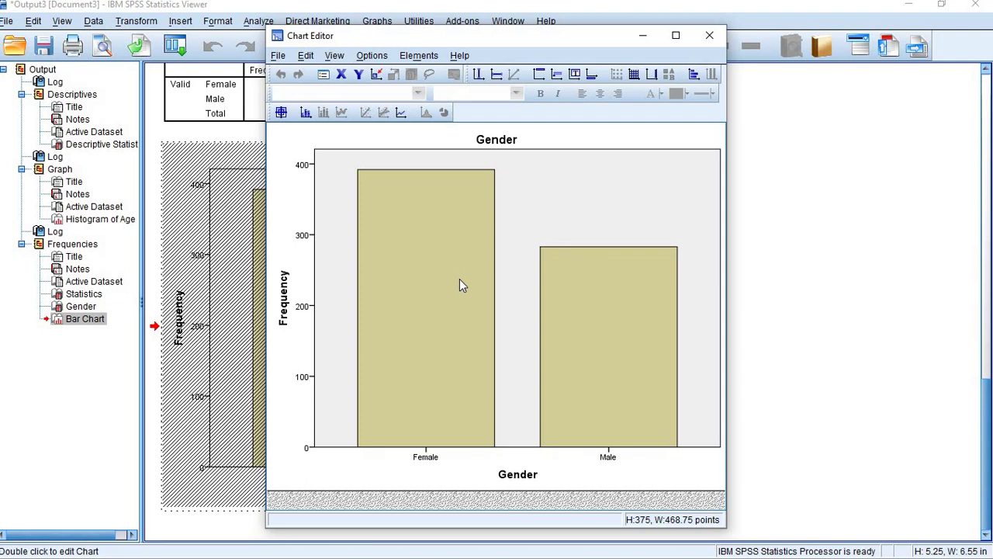
double_click(459, 280)
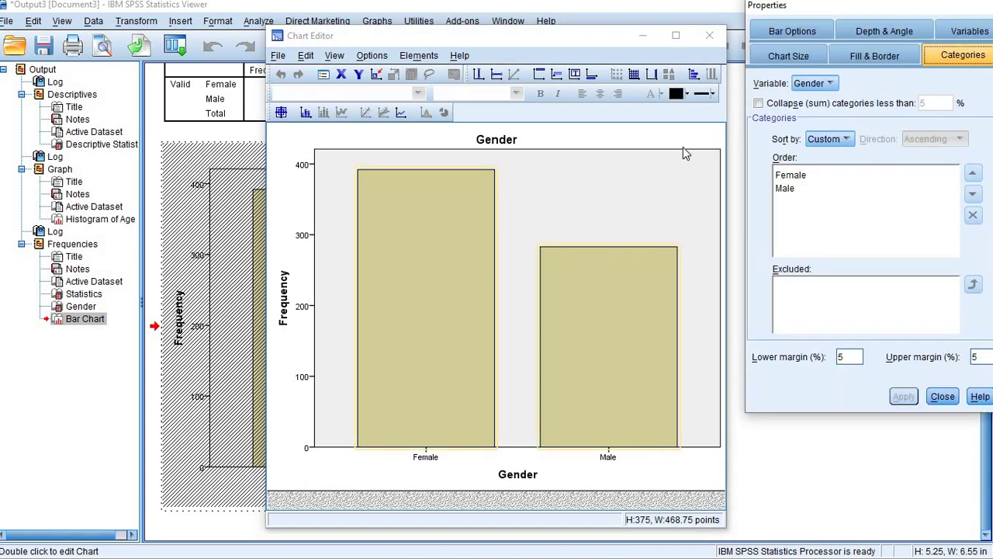
click(864, 55)
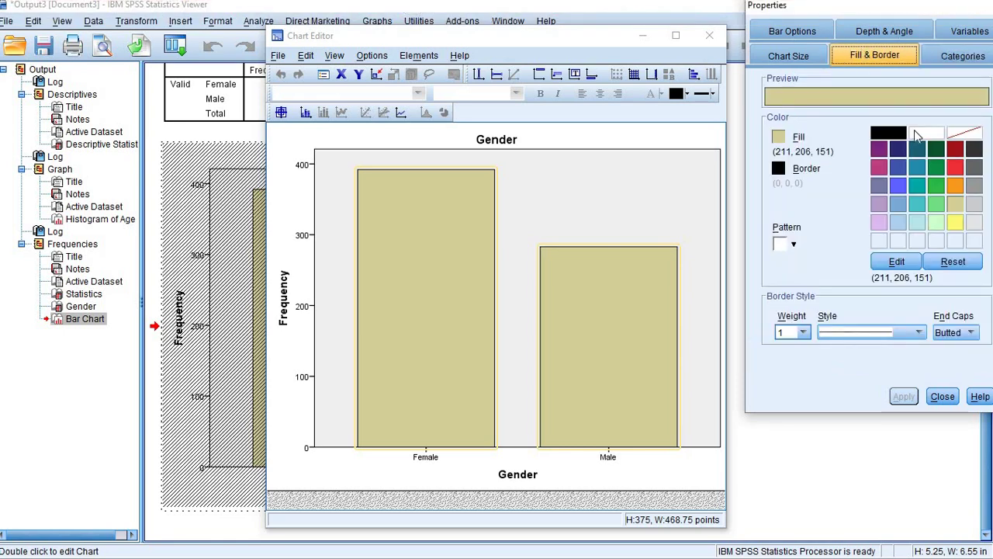
click(443, 216)
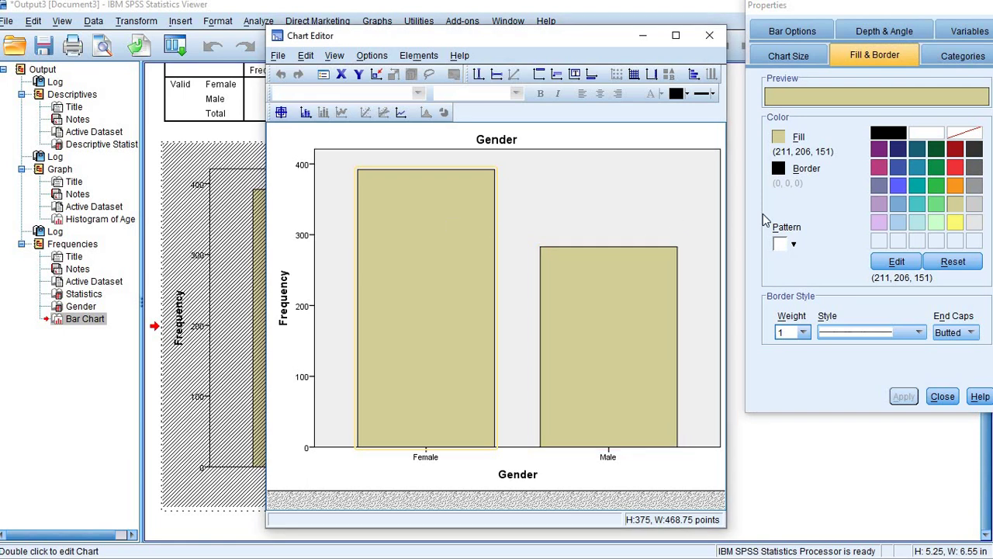
click(937, 169)
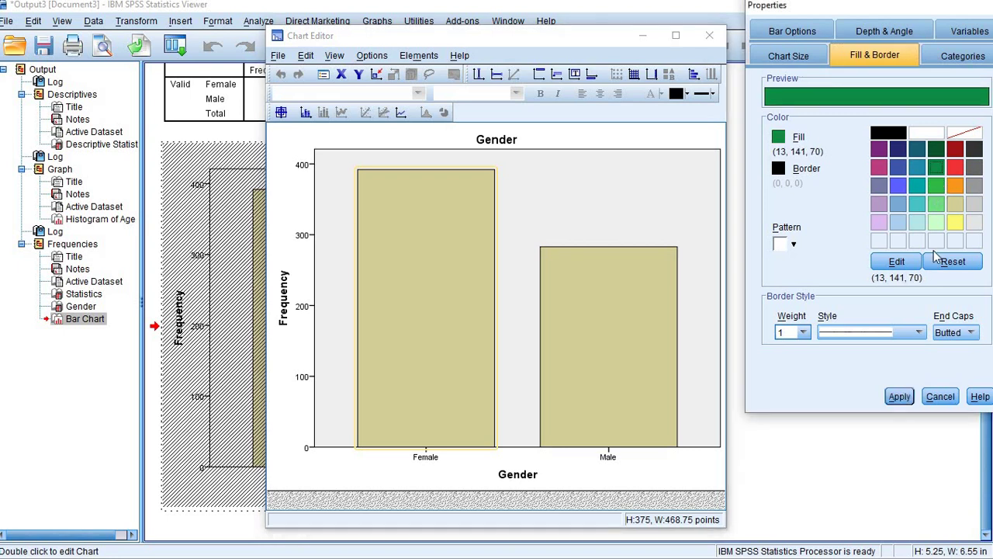
click(904, 397)
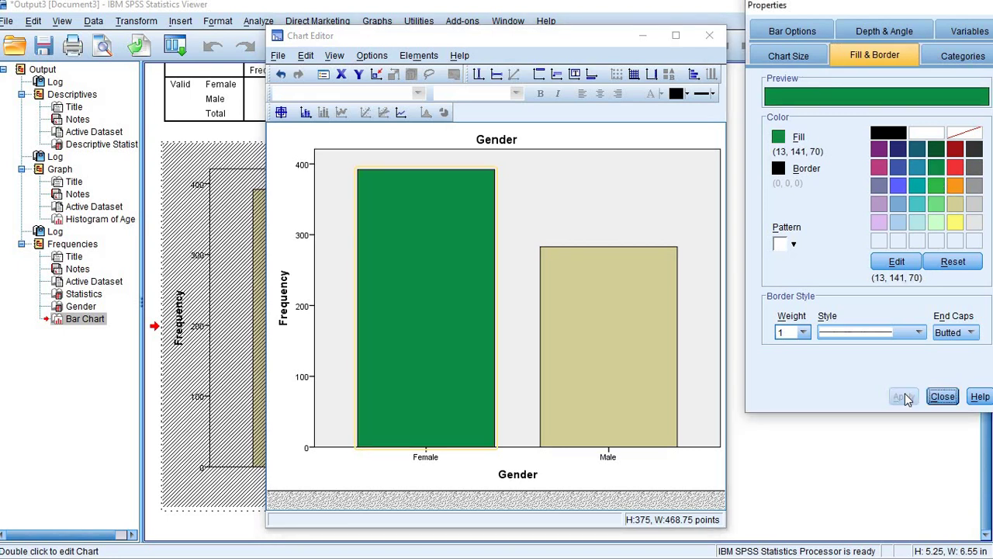
Step: Fill the Male bar of the Gender chart with red (239, 51, 56) and return to the frequency table in the output
click(593, 323)
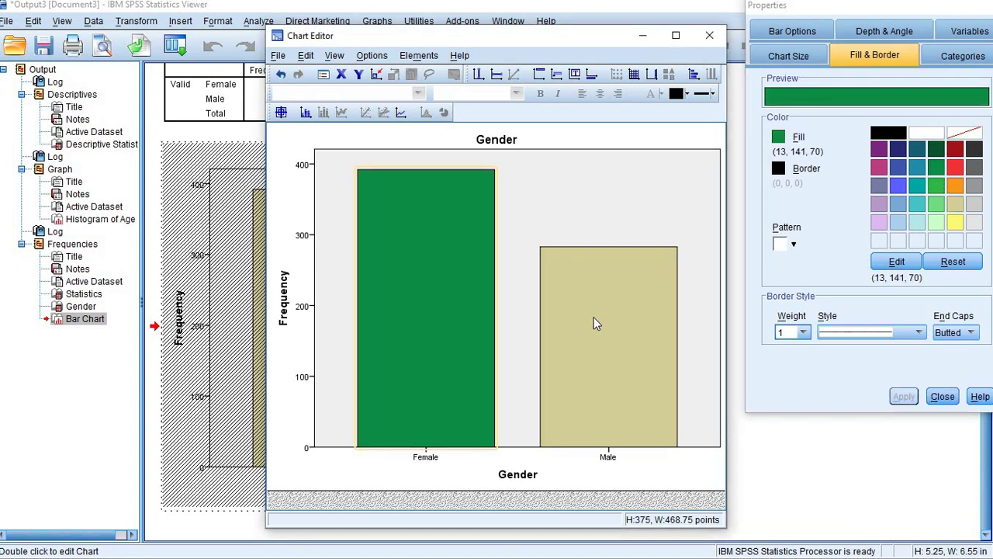
click(956, 167)
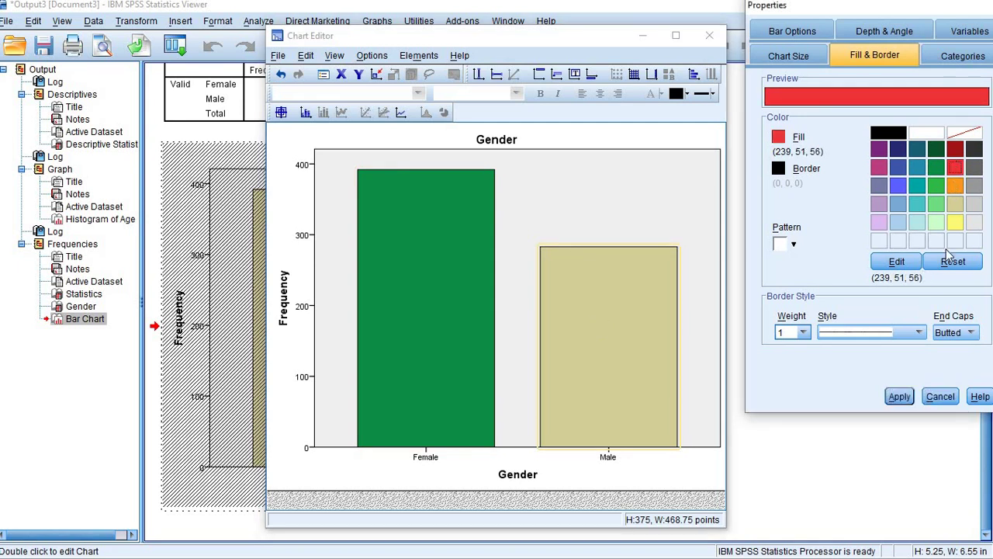
double_click(957, 172)
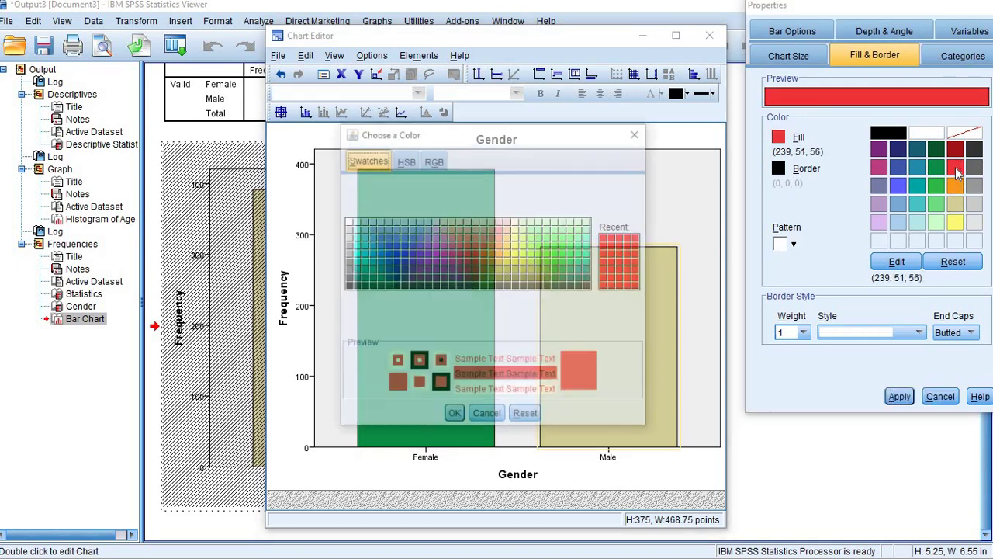
click(455, 417)
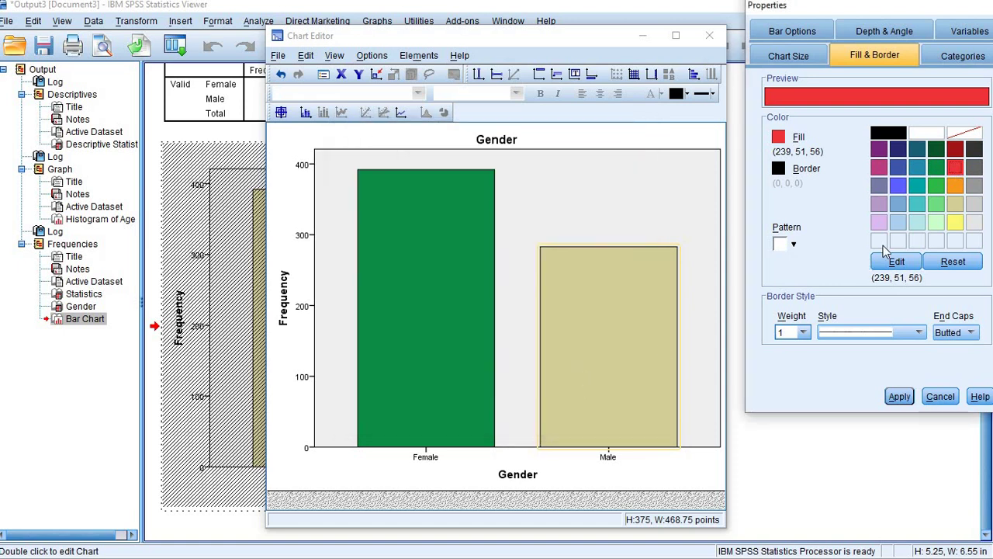
click(899, 397)
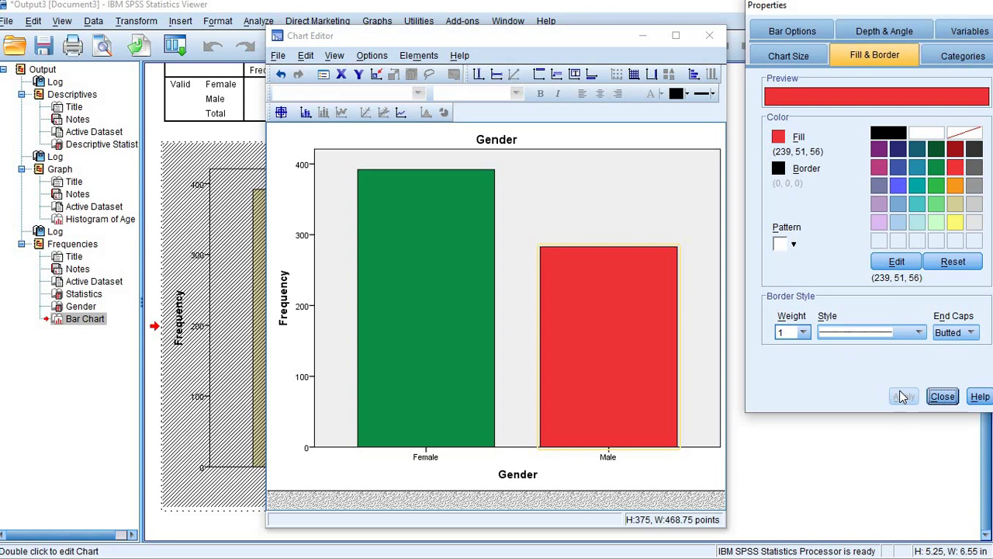
click(943, 397)
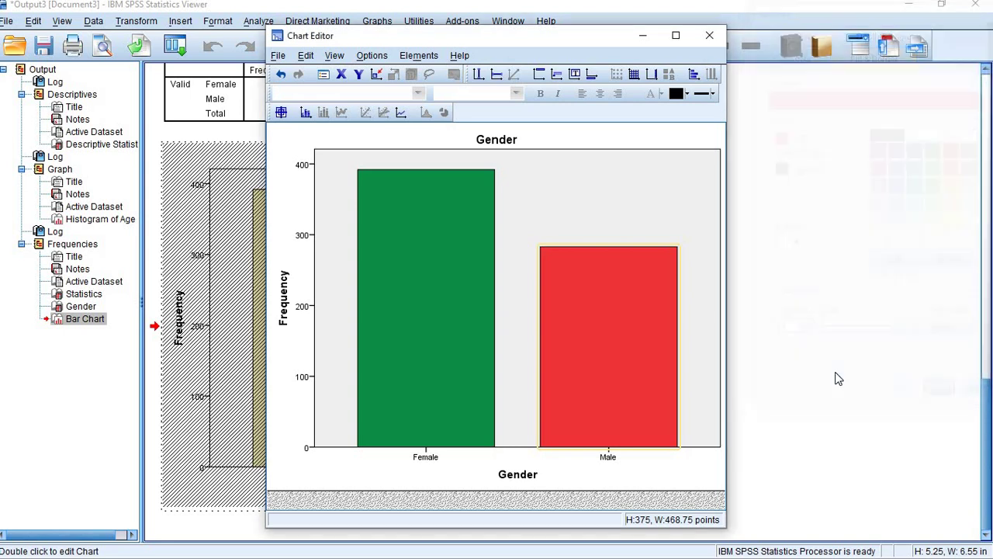
click(708, 36)
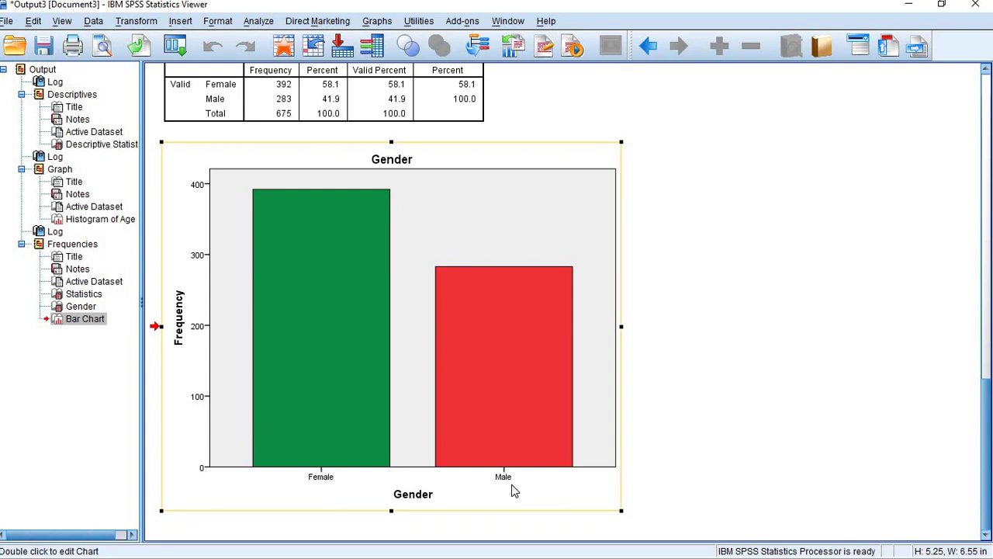
scroll(502, 481, up, 3)
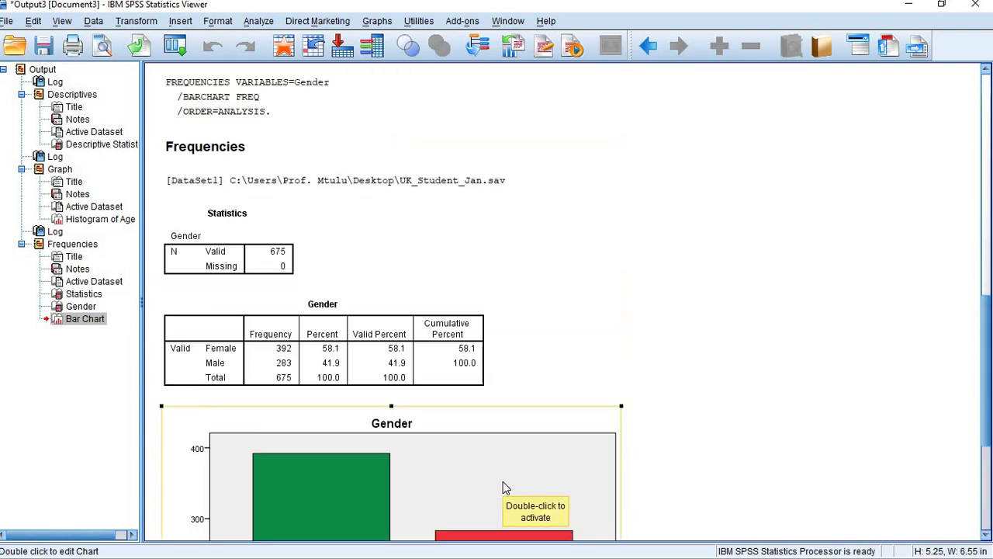
Step: Review the Gender bar chart together with the Gender frequency table in the output
scroll(503, 482, down, 3)
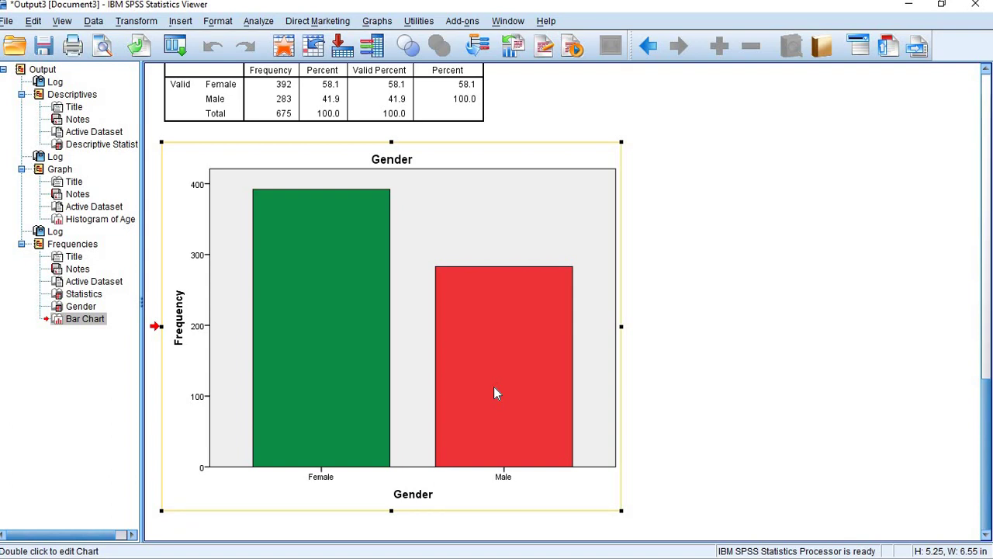
scroll(493, 386, up, 1)
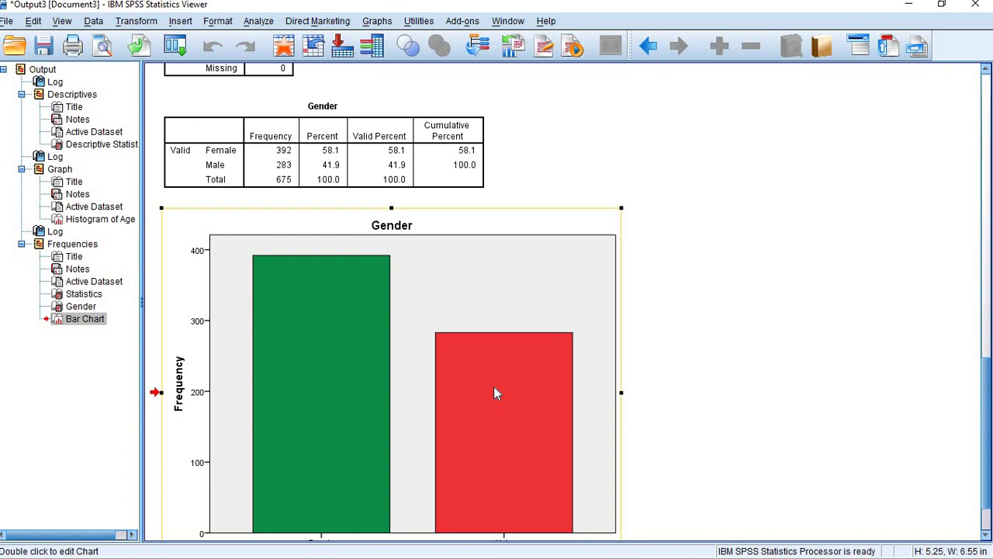
scroll(494, 392, down, 2)
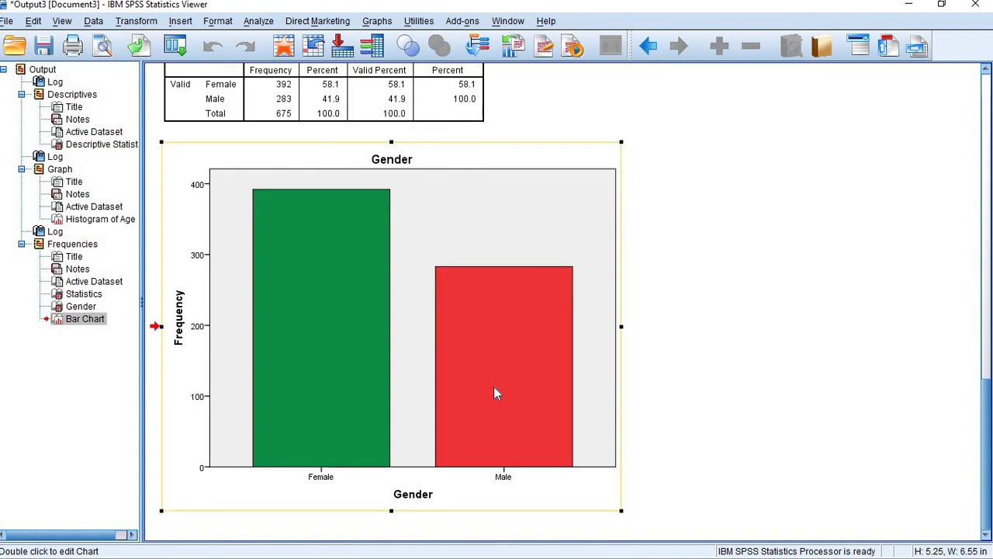
scroll(494, 392, up, 4)
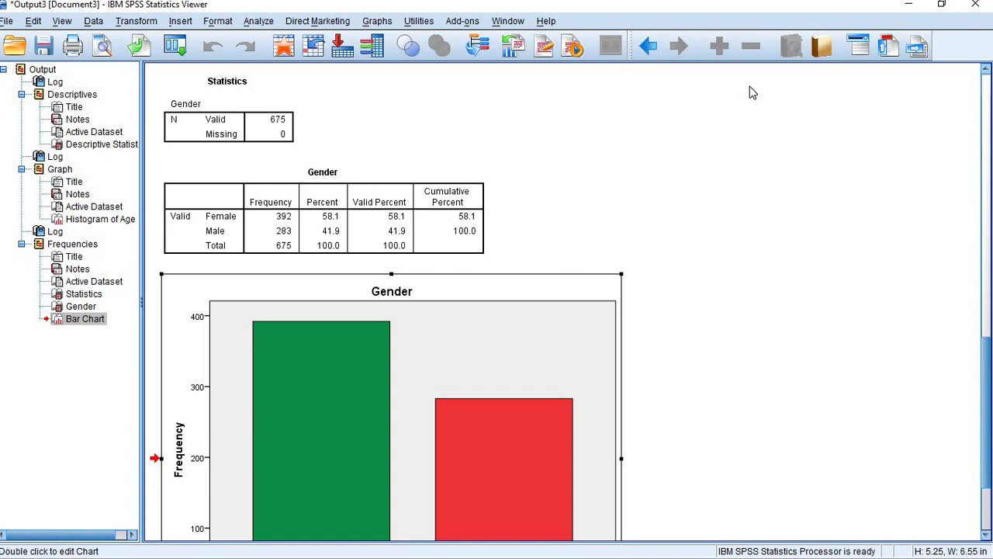
Step: Switch to the Google Meet call, turn the microphone on, and return to the SPSS output
mouse_move(721, 20)
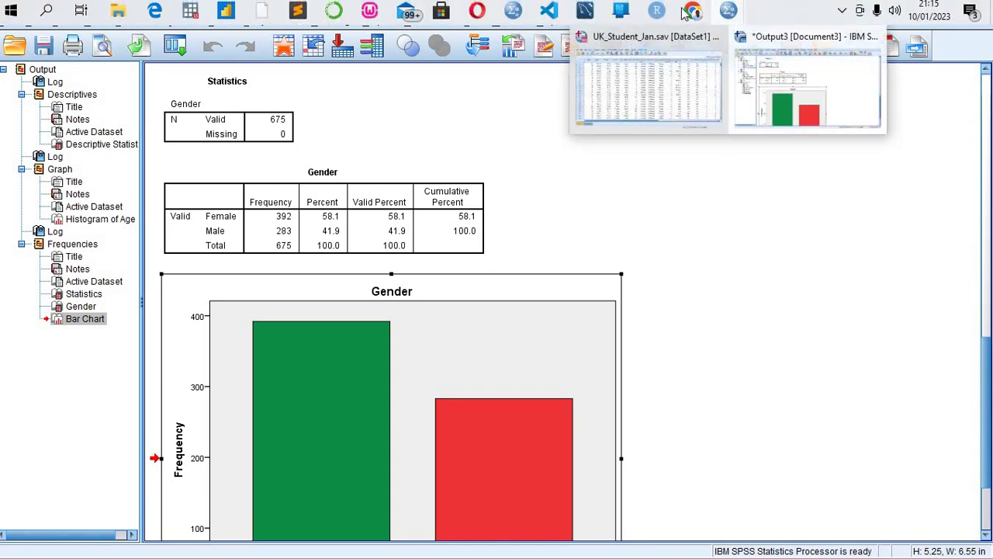
mouse_move(692, 10)
click(648, 92)
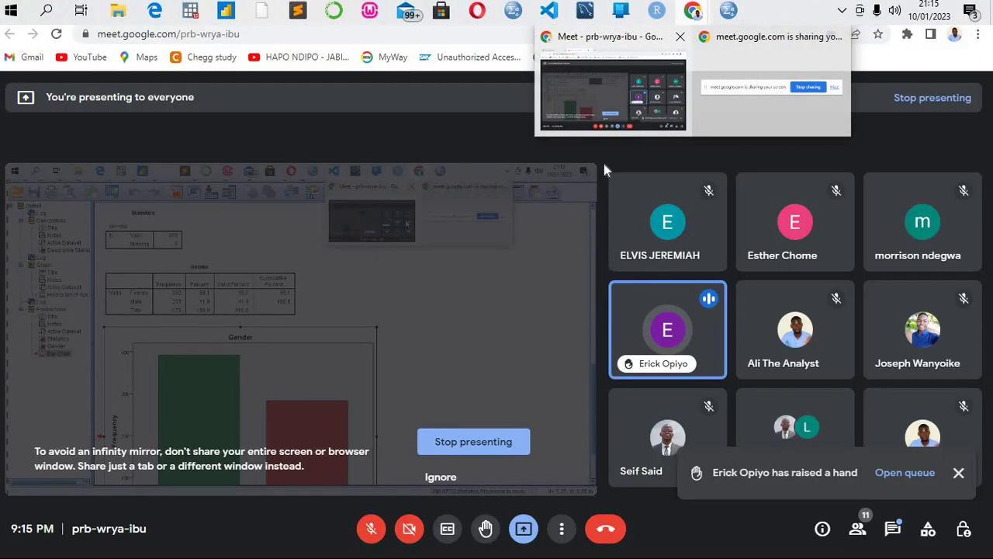
key(ctrl+d)
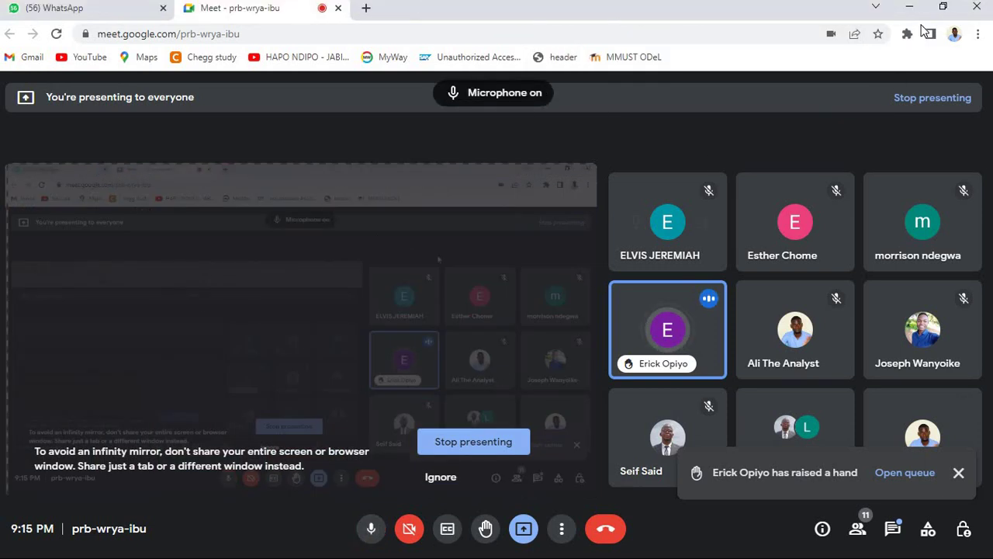
click(909, 7)
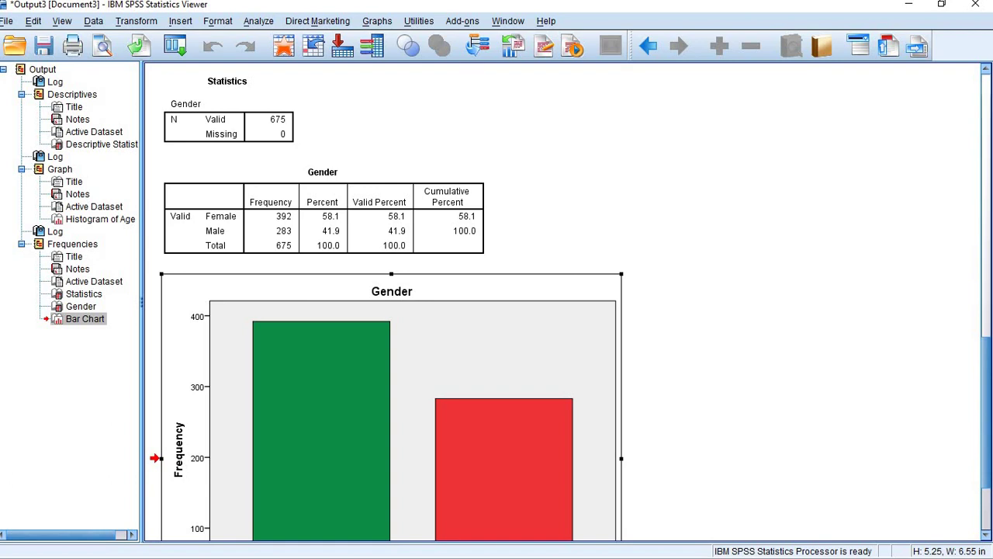
Step: Consult Table 1 Characteristic Variables in the Almond Data School assignment PDF and return to the SPSS output
click(157, 10)
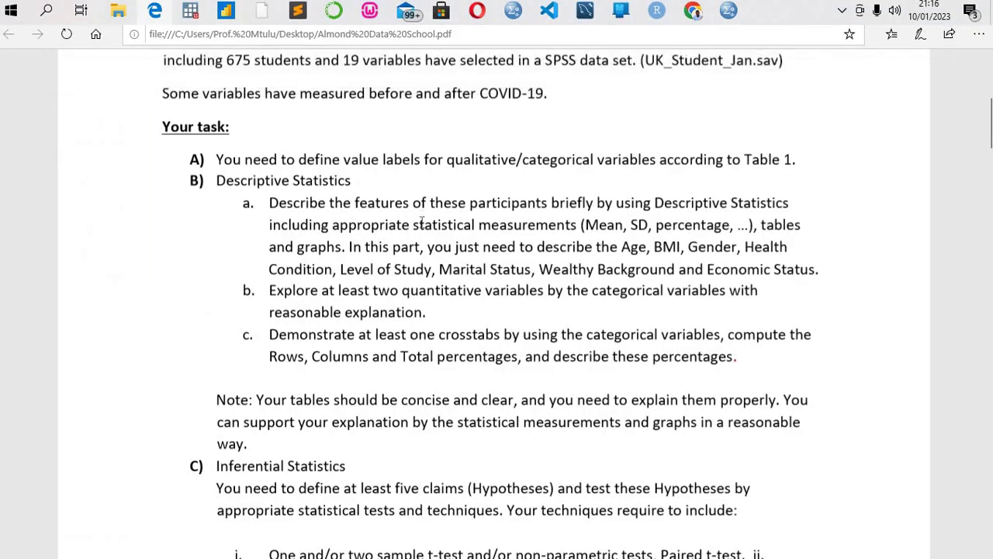
scroll(421, 223, down, 10)
scroll(421, 227, down, 3)
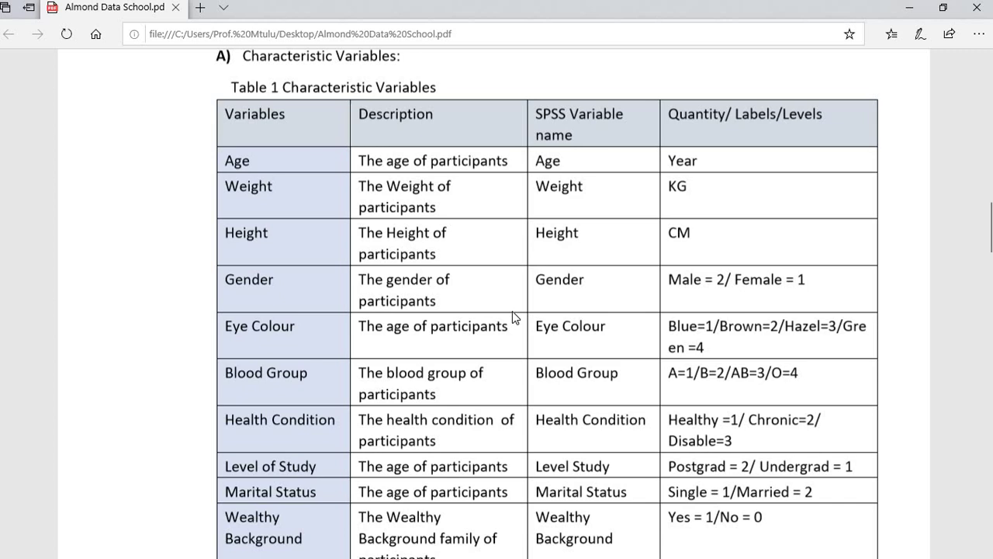
click(903, 9)
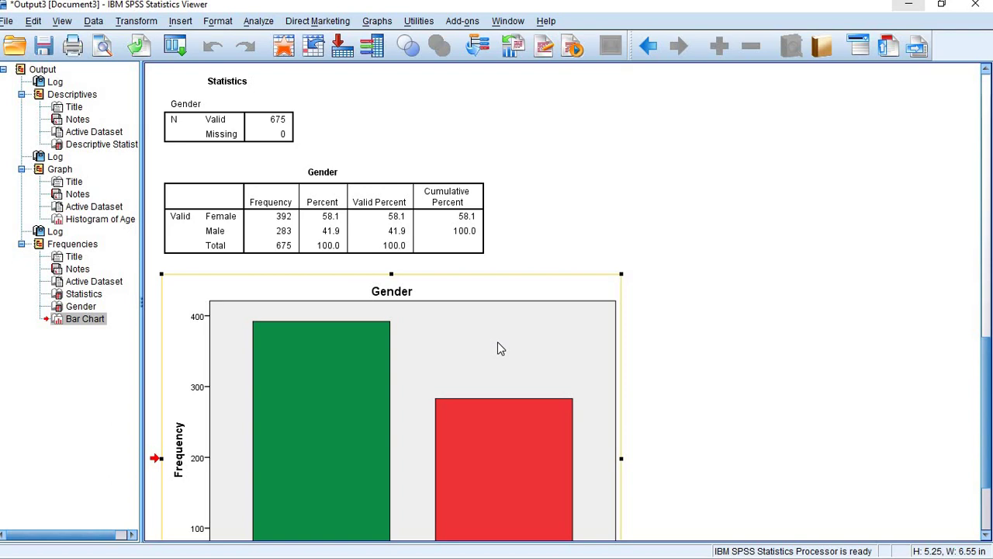
Step: Unmute the microphone again in the Google Meet call and bring the SPSS output window back
mouse_move(698, 14)
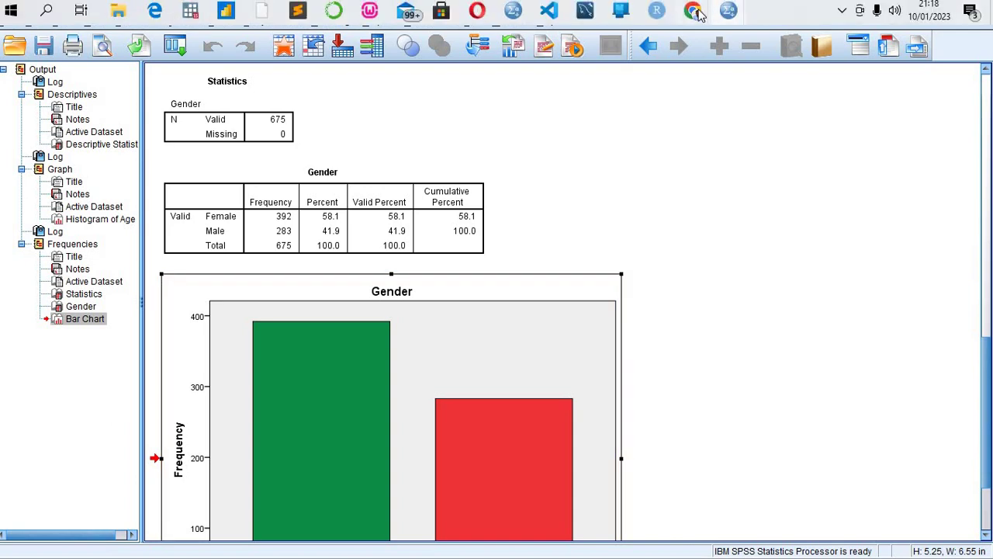
click(593, 101)
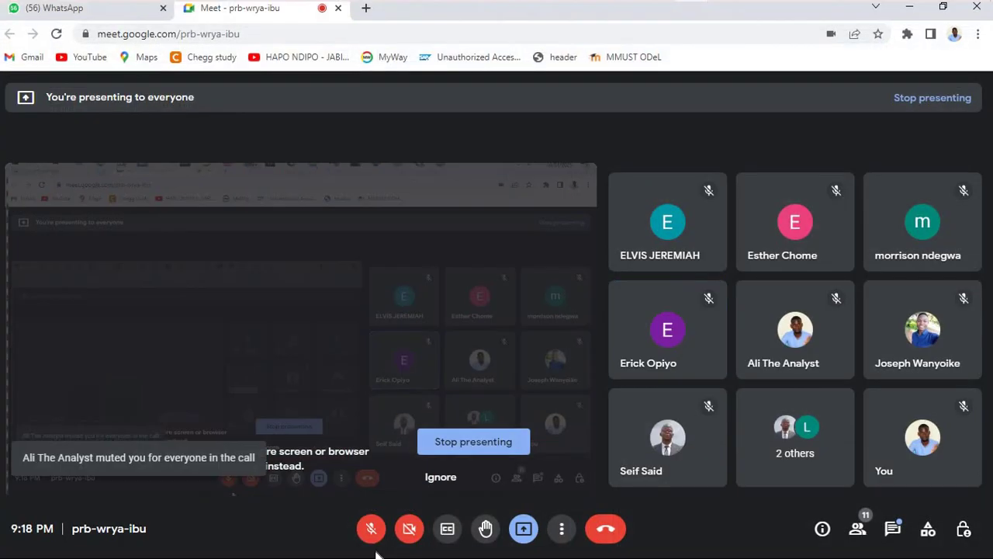
click(371, 530)
mouse_move(733, 13)
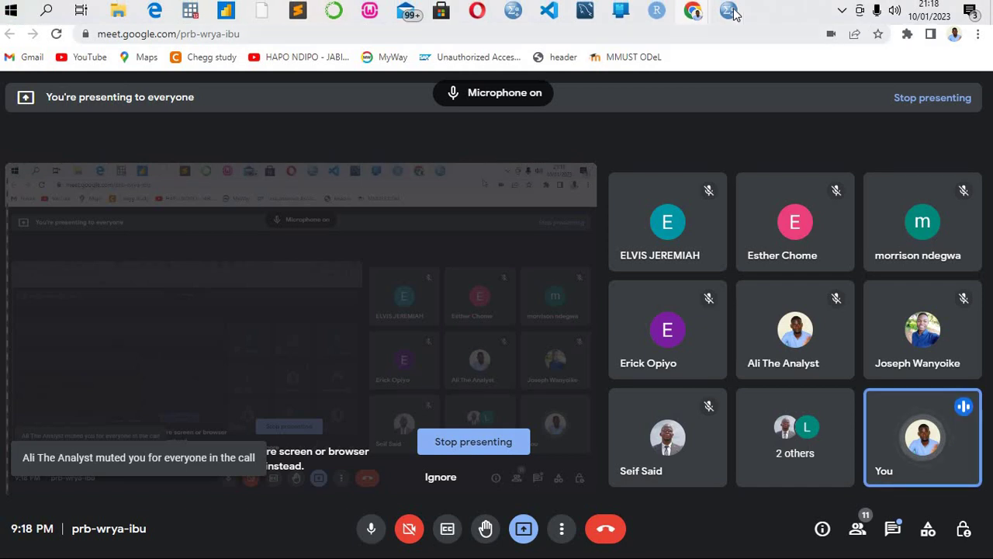
click(777, 88)
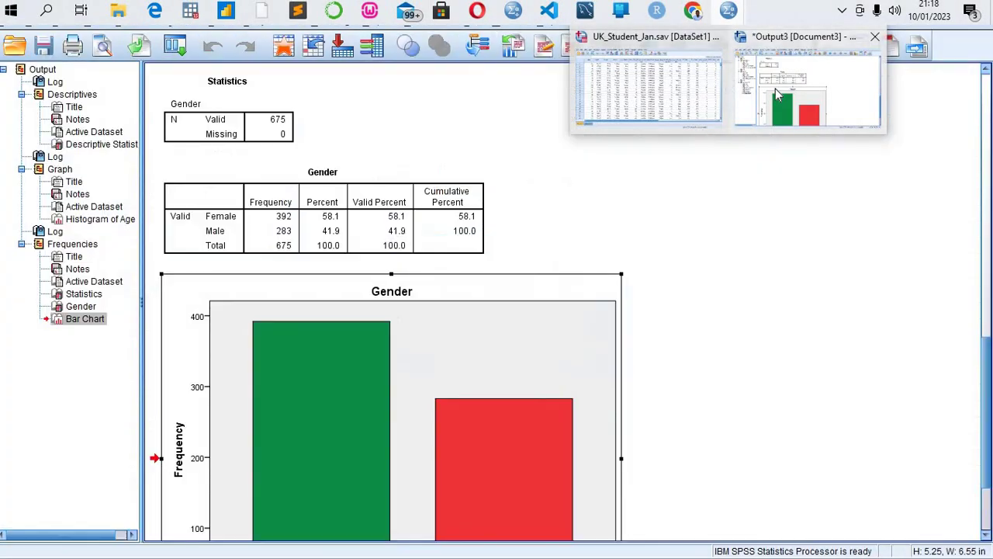
Step: Examine the Gender frequency table's counts and percentages and compare them with the bar chart below
click(477, 247)
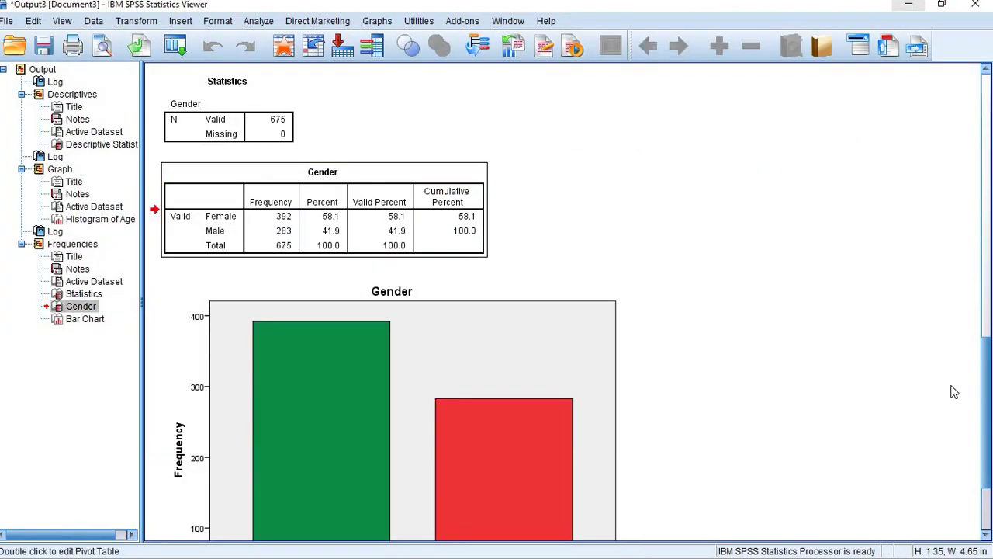
click(479, 220)
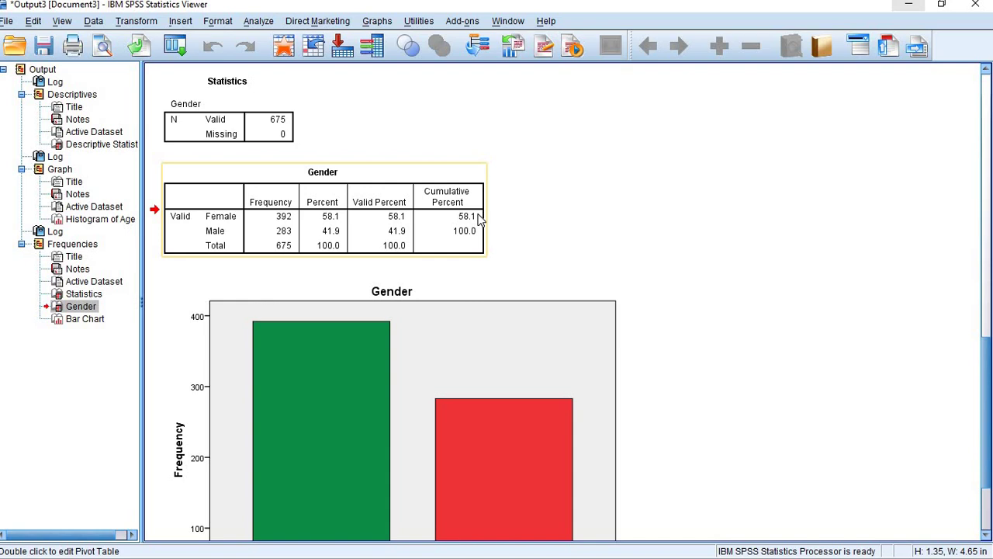
click(407, 204)
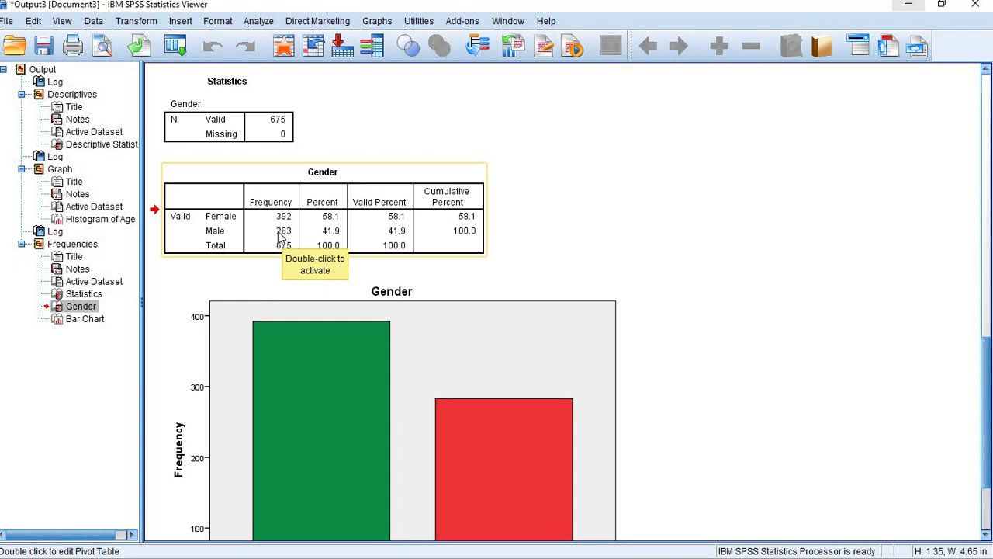
scroll(277, 231, down, 3)
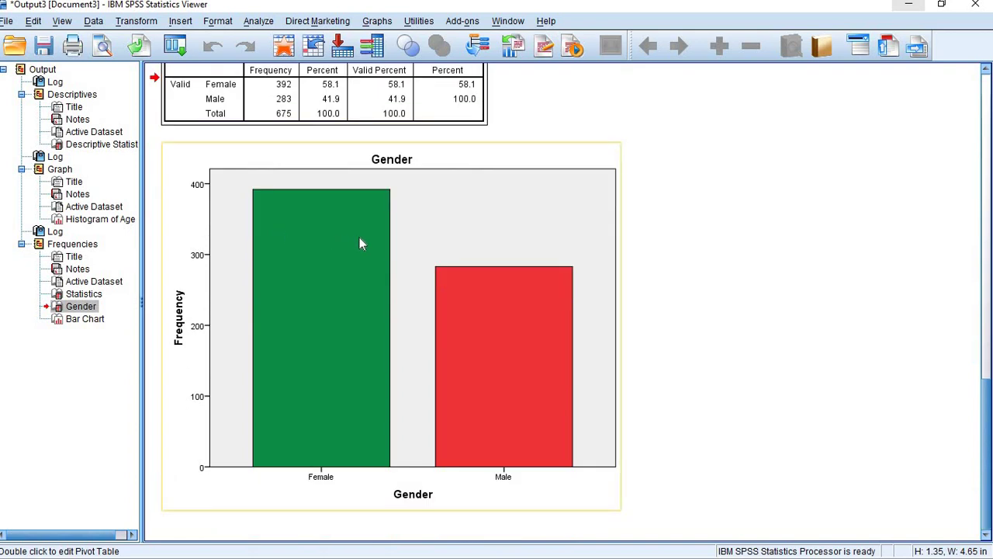
click(362, 237)
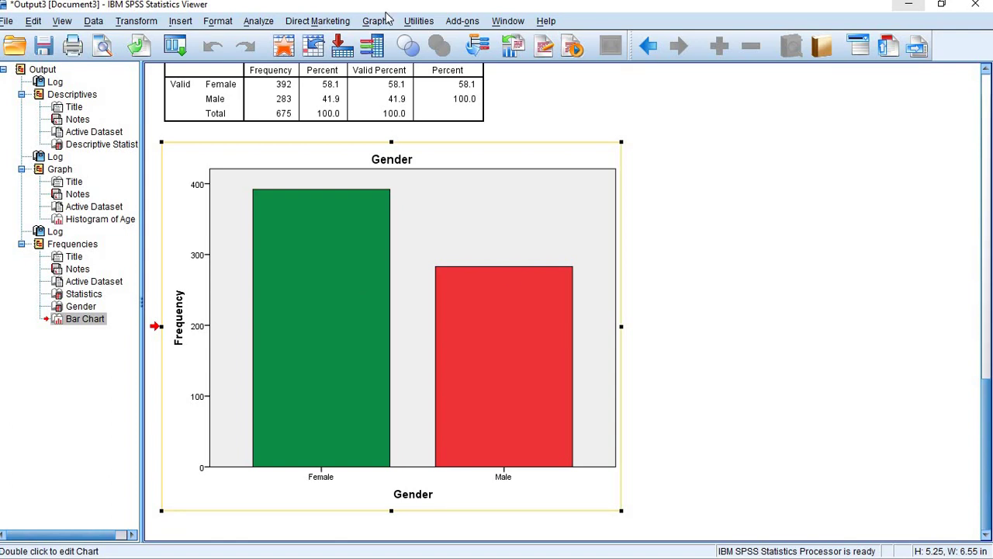
Step: Reopen the Frequencies analysis and replace Gender with Blood_Group, economic_status and Eye_Colour as the variables
click(259, 21)
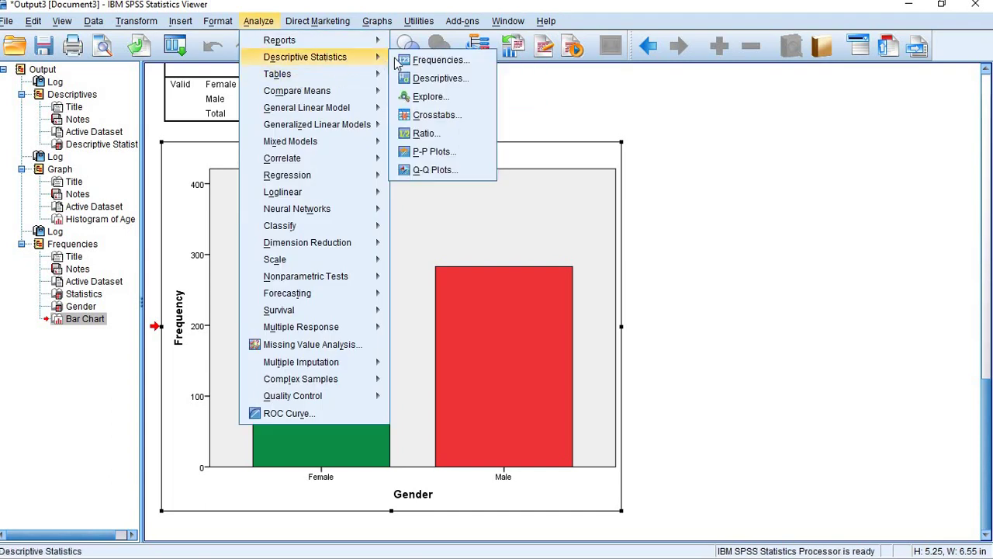
click(434, 57)
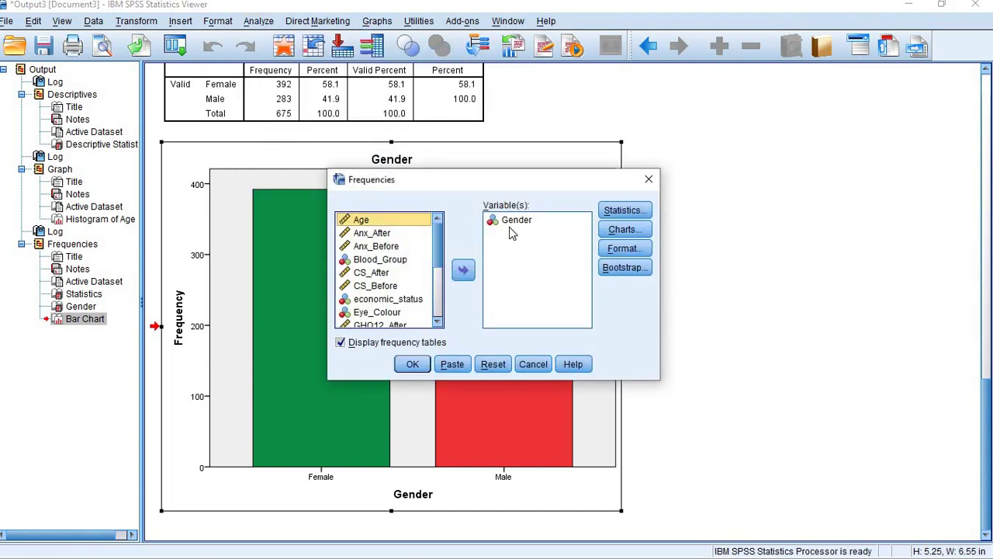
click(509, 225)
click(464, 269)
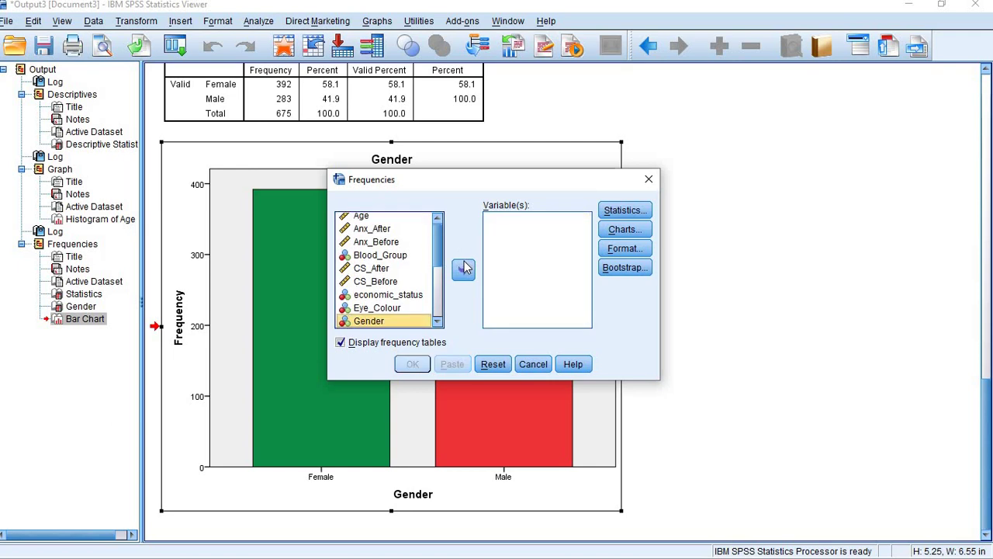
click(393, 256)
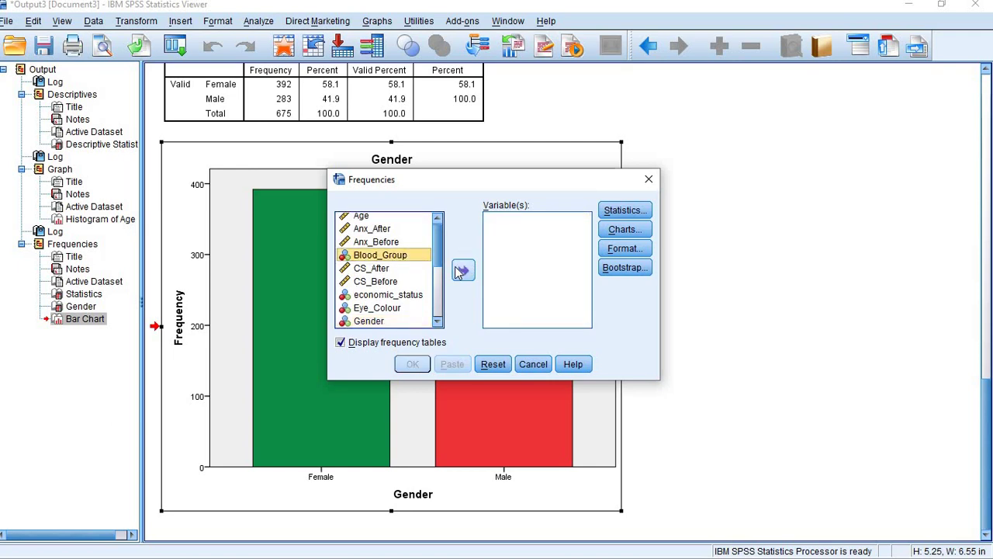
click(460, 270)
click(388, 281)
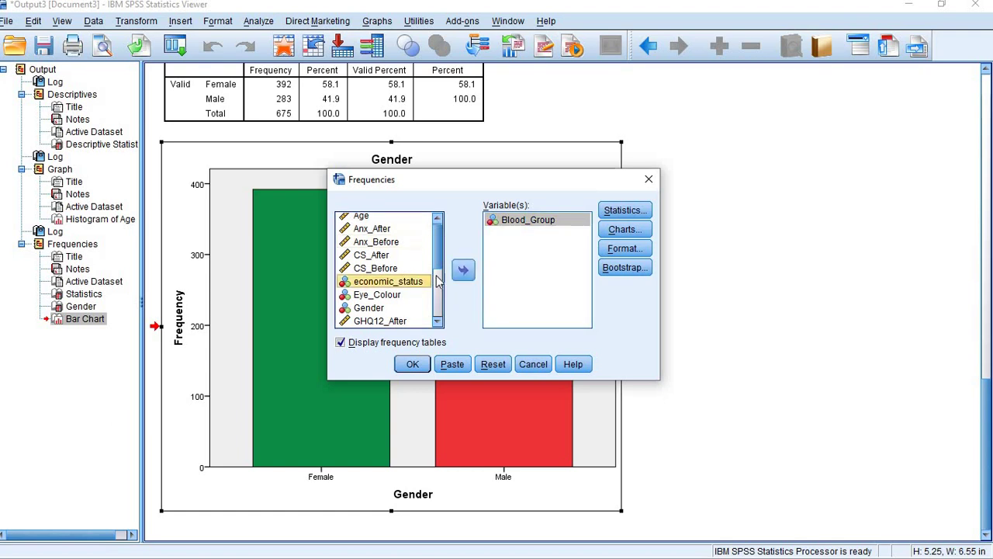
click(464, 270)
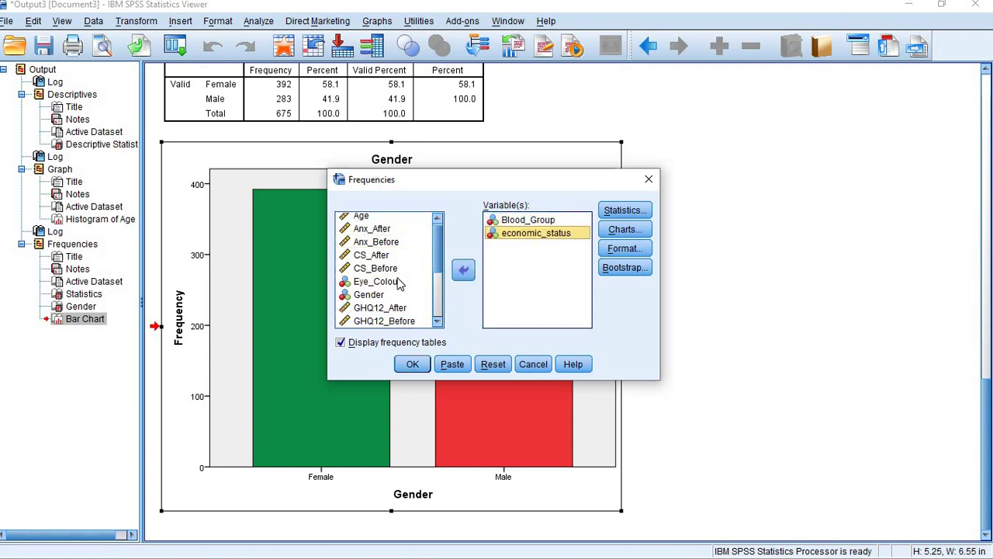
click(396, 282)
click(461, 276)
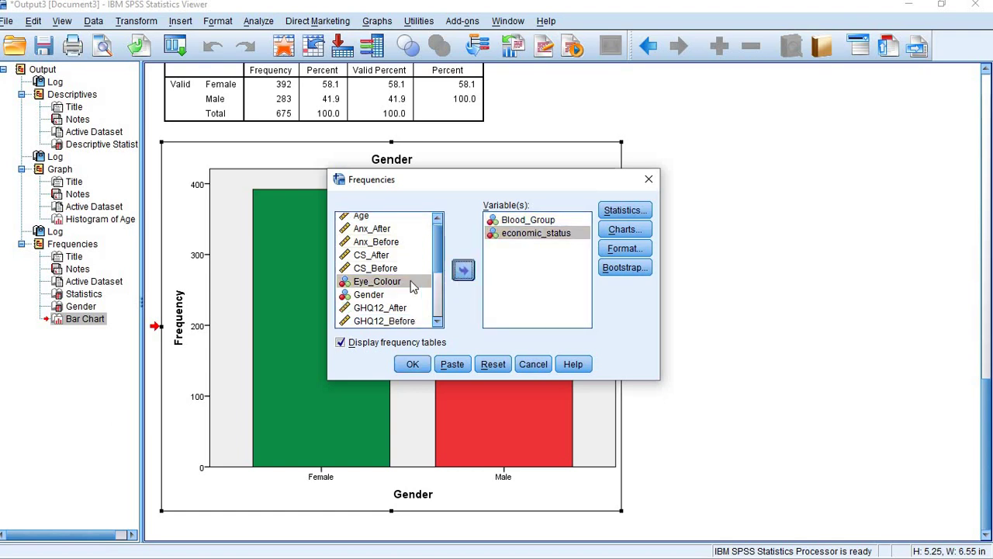
Step: Add Health_Condition, Level_Study, Marital_Status and Wealthy_Background to the variables of the Frequencies analysis
scroll(392, 288, down, 2)
click(394, 273)
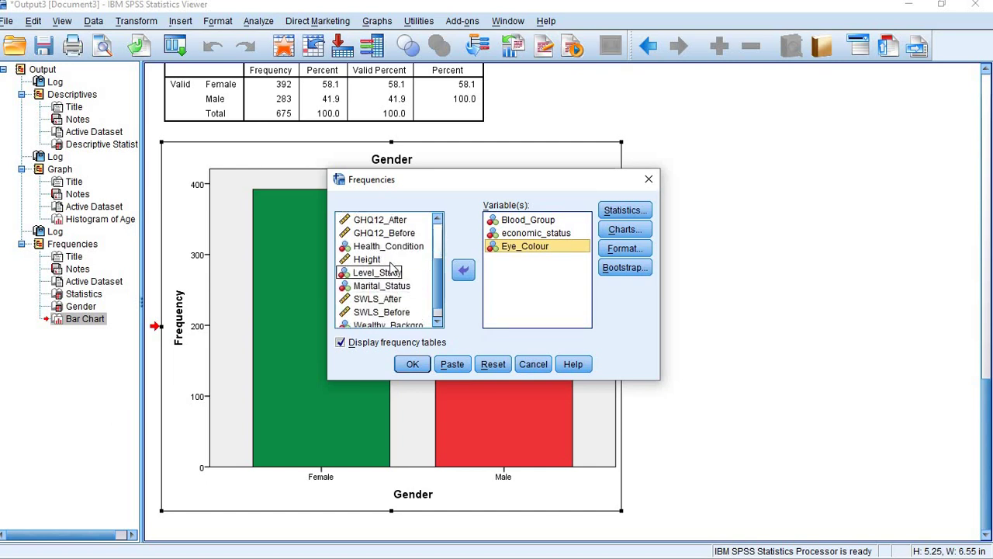
click(395, 287)
click(392, 247)
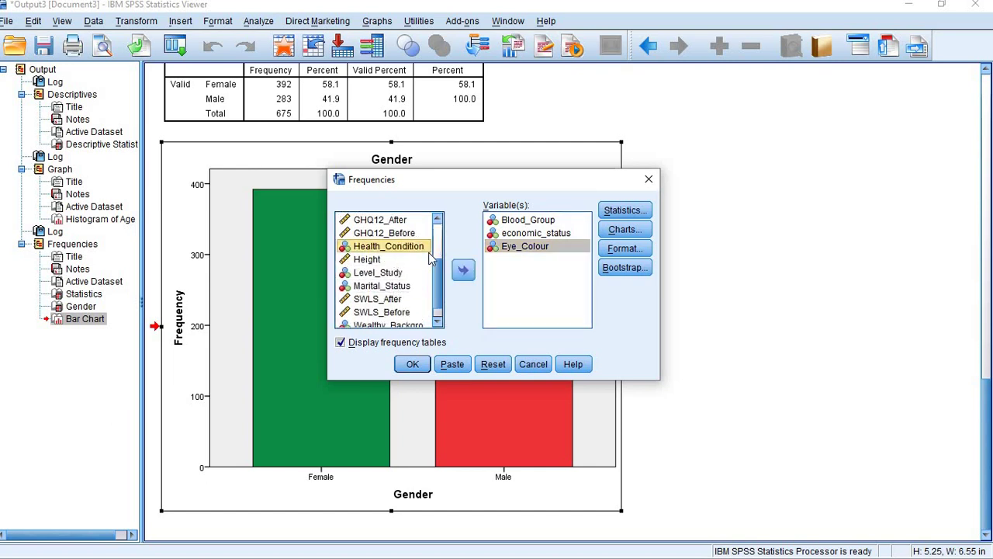
click(463, 270)
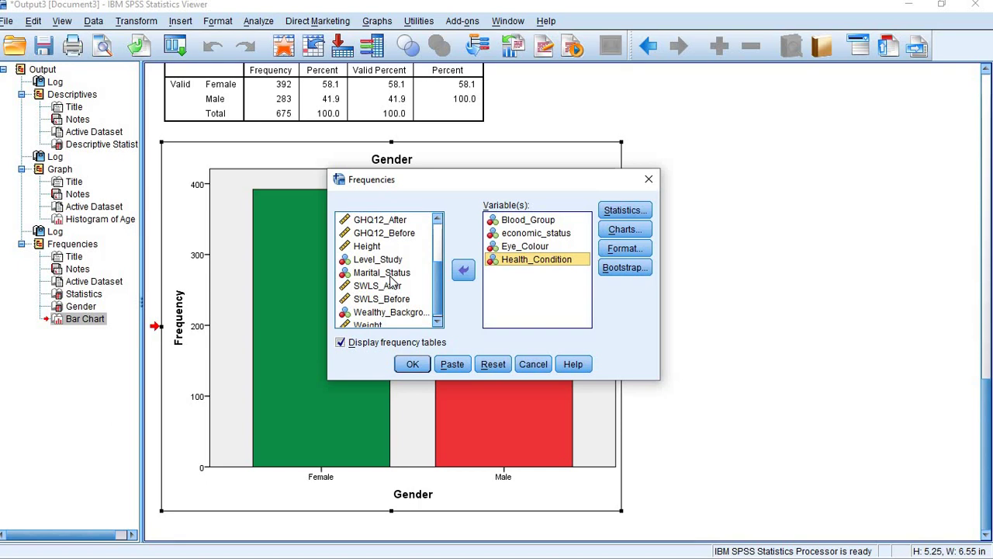
click(387, 259)
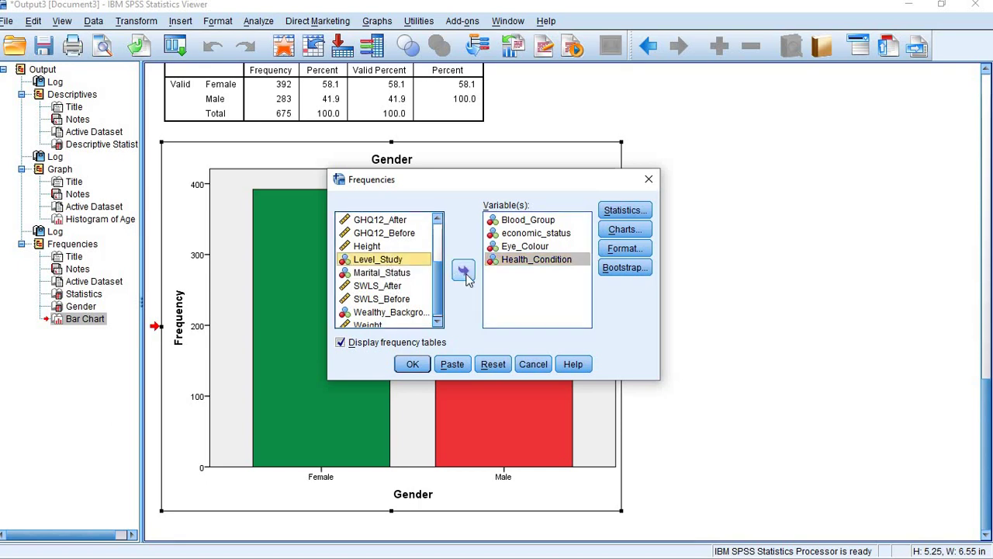
click(464, 270)
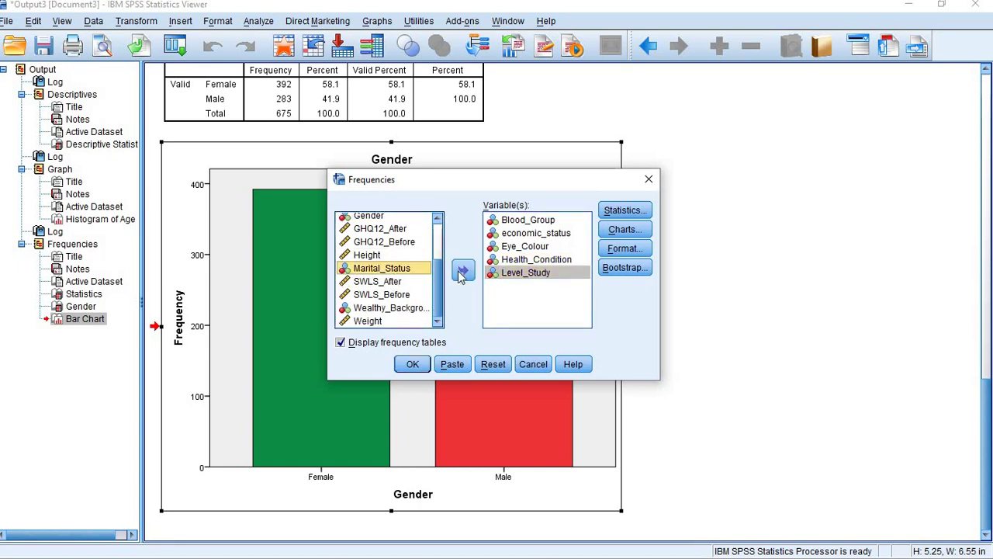
click(461, 273)
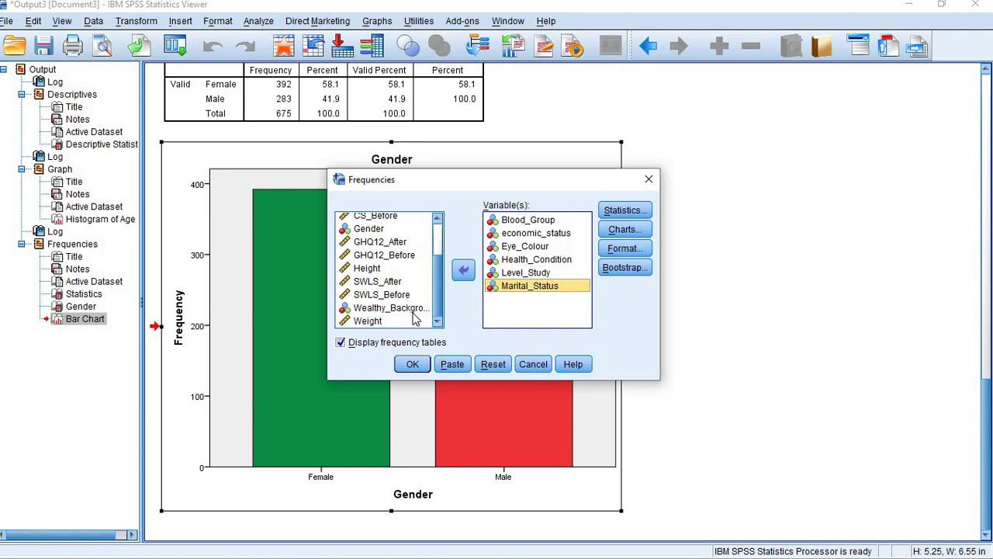
click(413, 314)
click(466, 279)
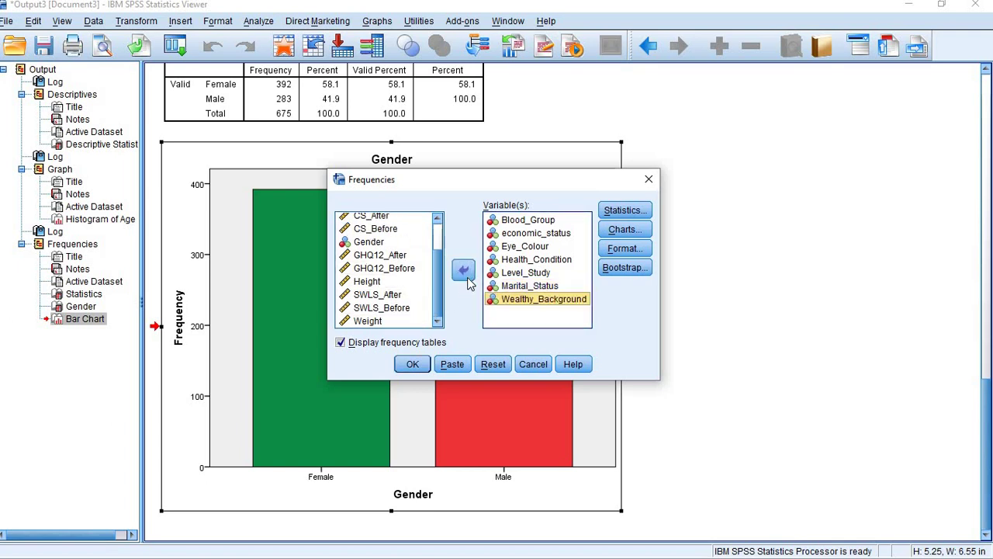
Step: Set the Frequencies charts to bar charts with frequencies as chart values and run the analysis for the selected variables
click(621, 230)
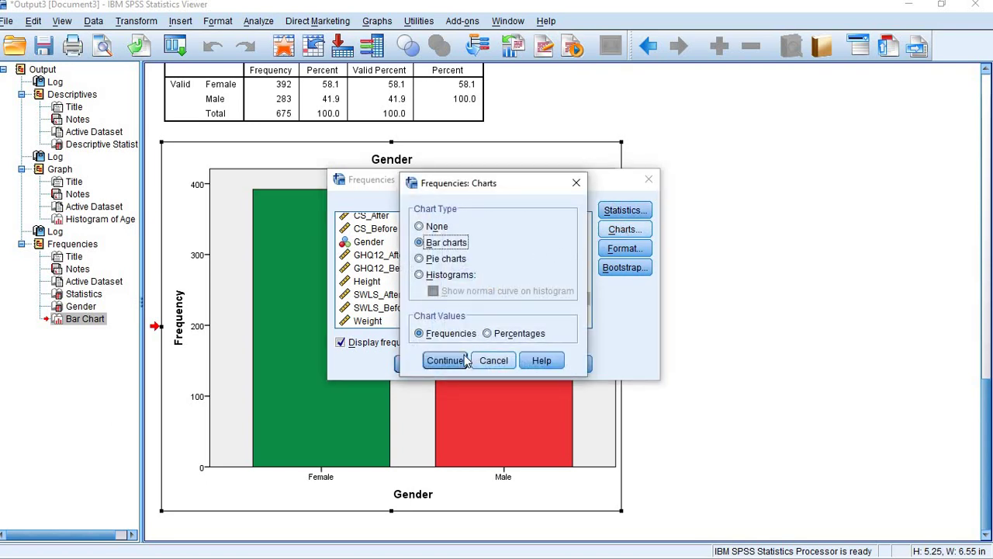
click(465, 361)
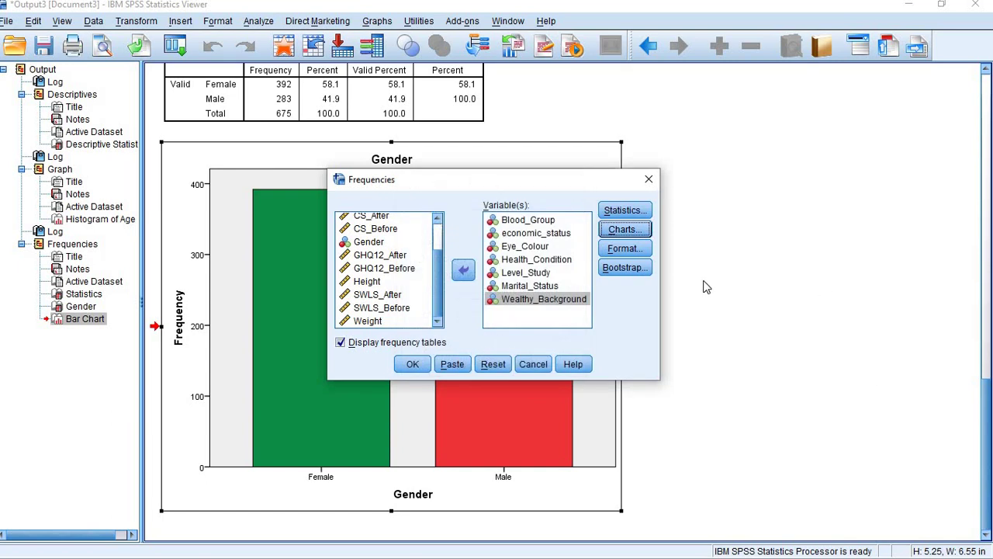
click(623, 232)
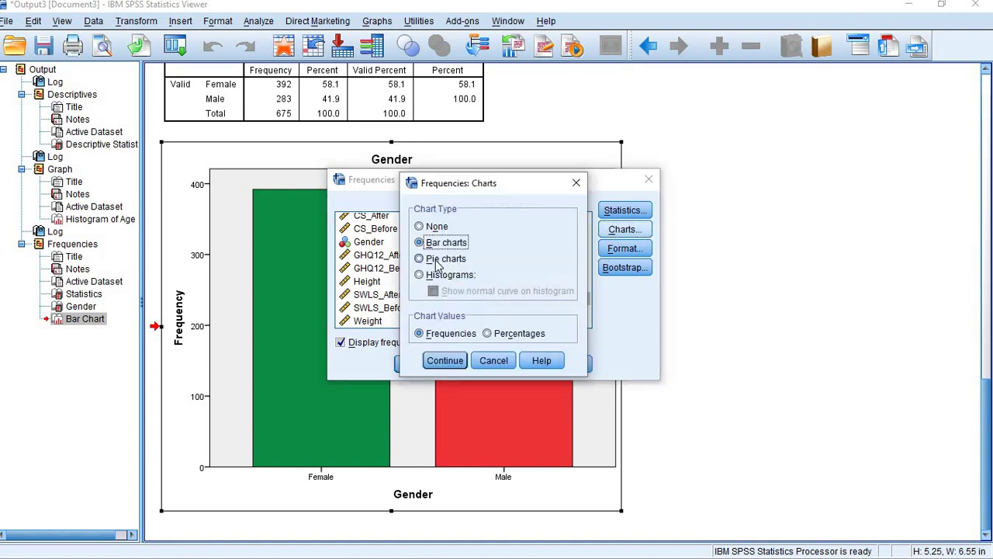
click(421, 259)
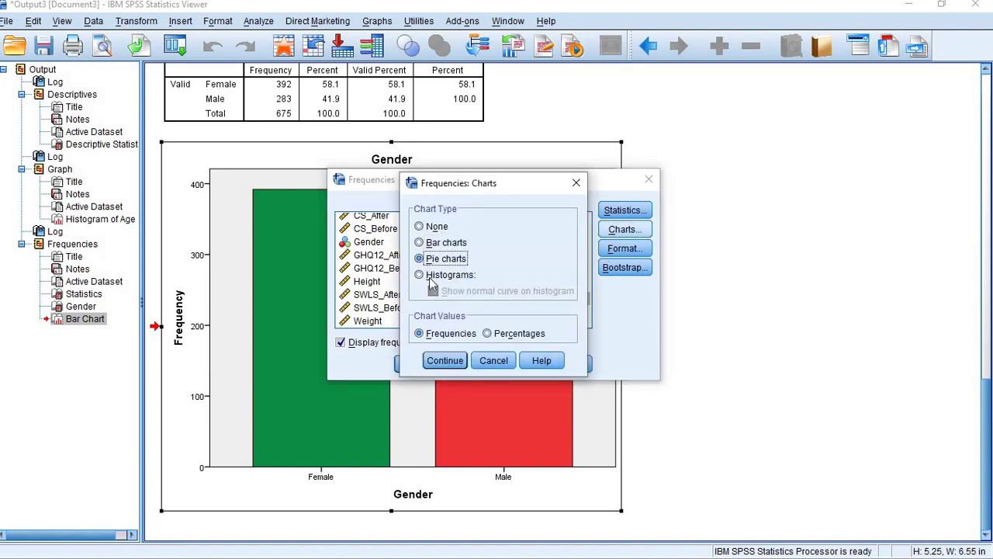
click(488, 333)
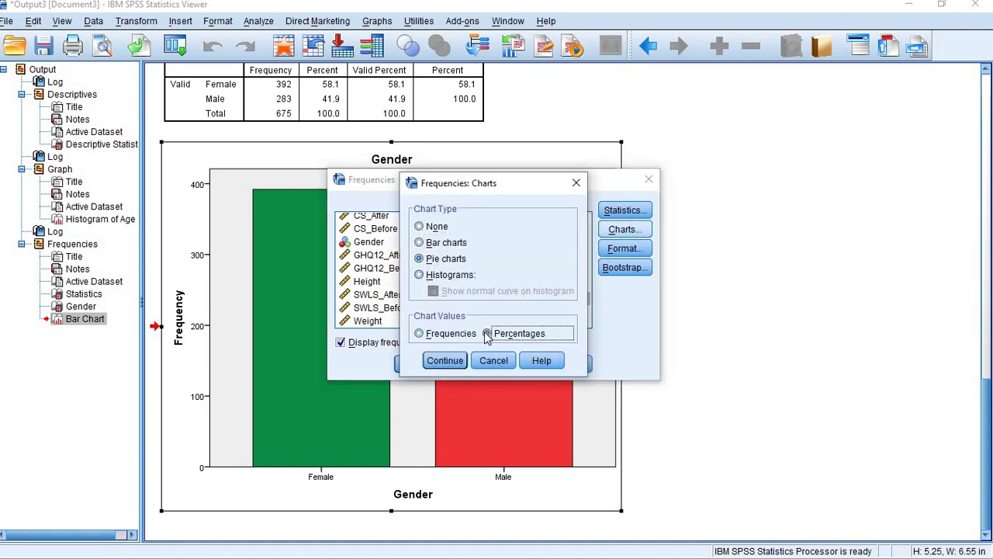
click(419, 242)
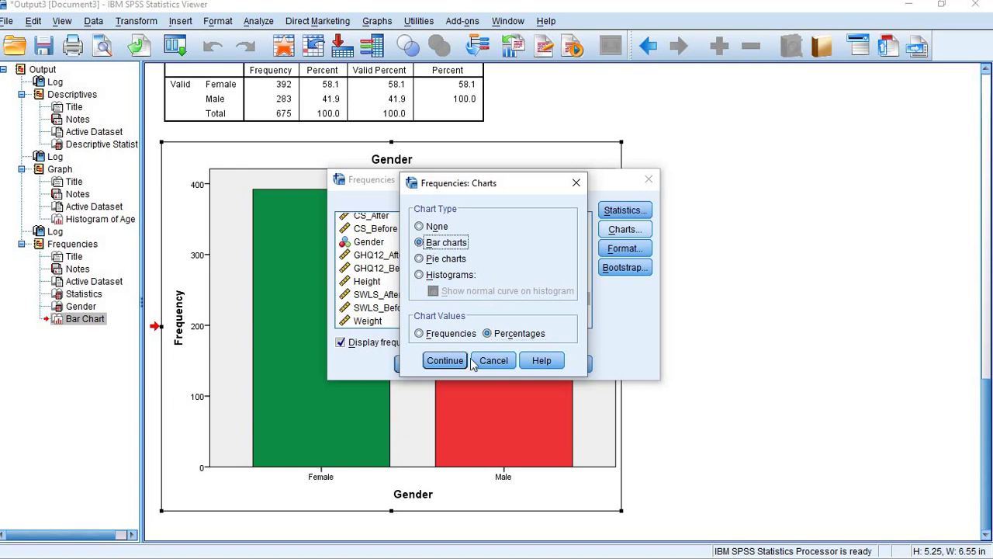
click(438, 334)
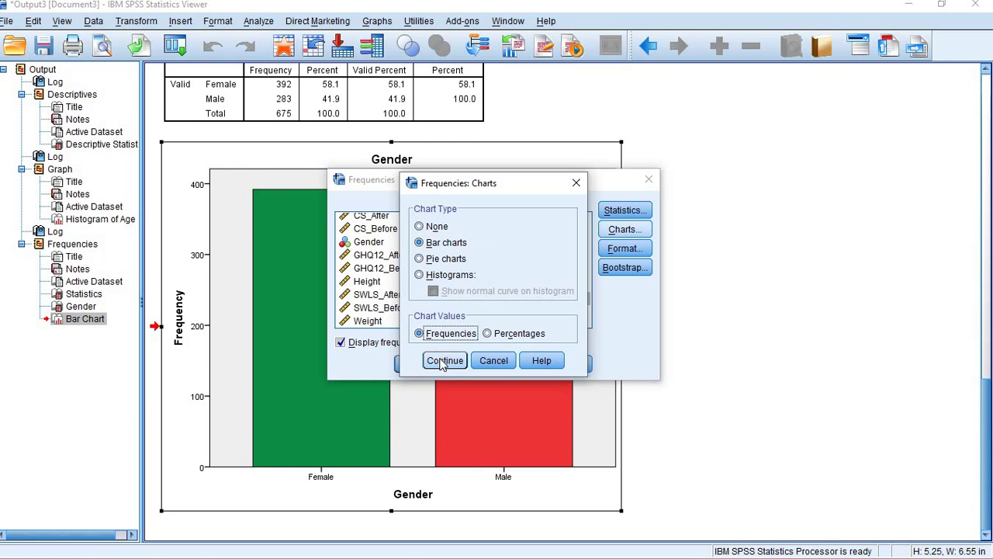
click(443, 361)
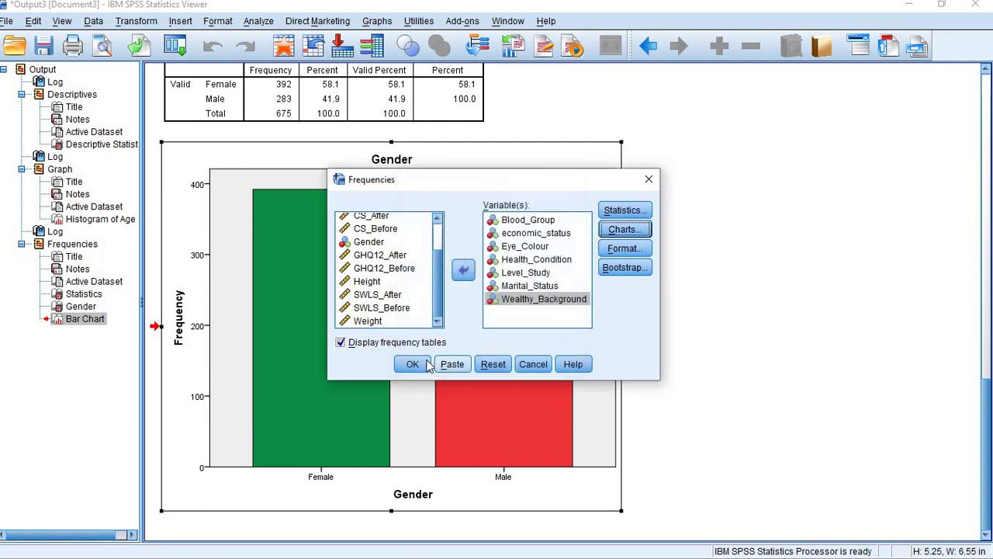
click(412, 364)
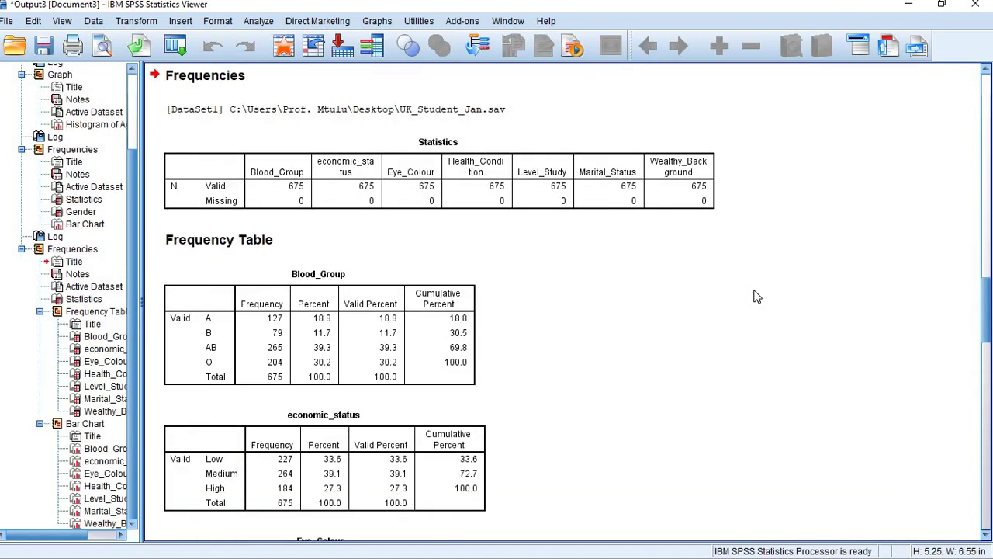
Step: Examine the new frequency tables and bar charts from Blood_Group through Wealthy_Background
scroll(757, 296, down, 2)
scroll(756, 297, up, 3)
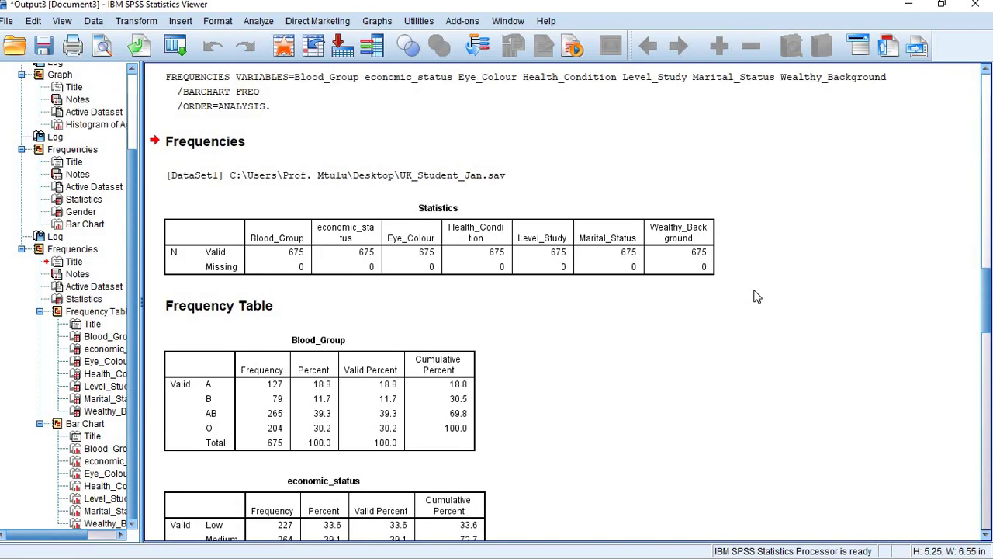
scroll(756, 296, down, 4)
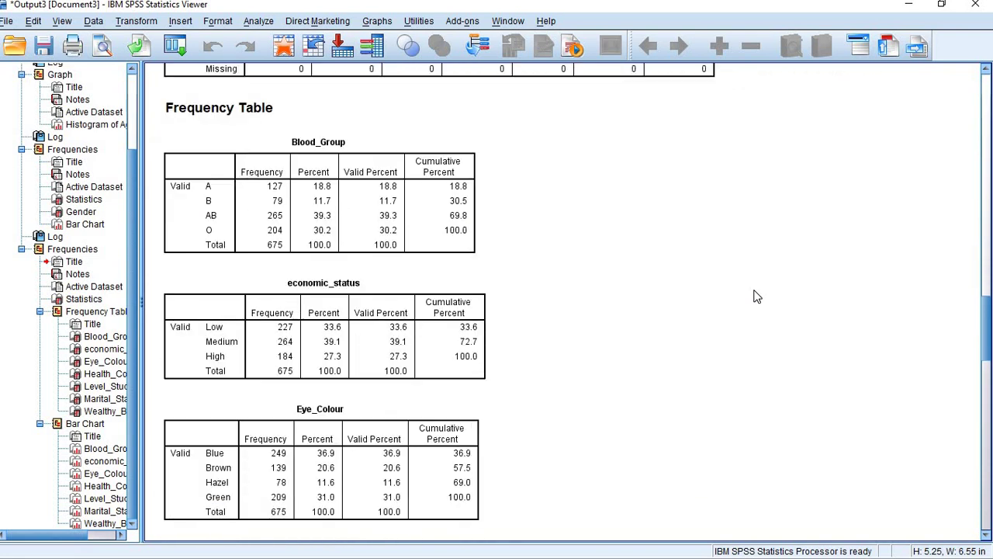
scroll(756, 296, down, 7)
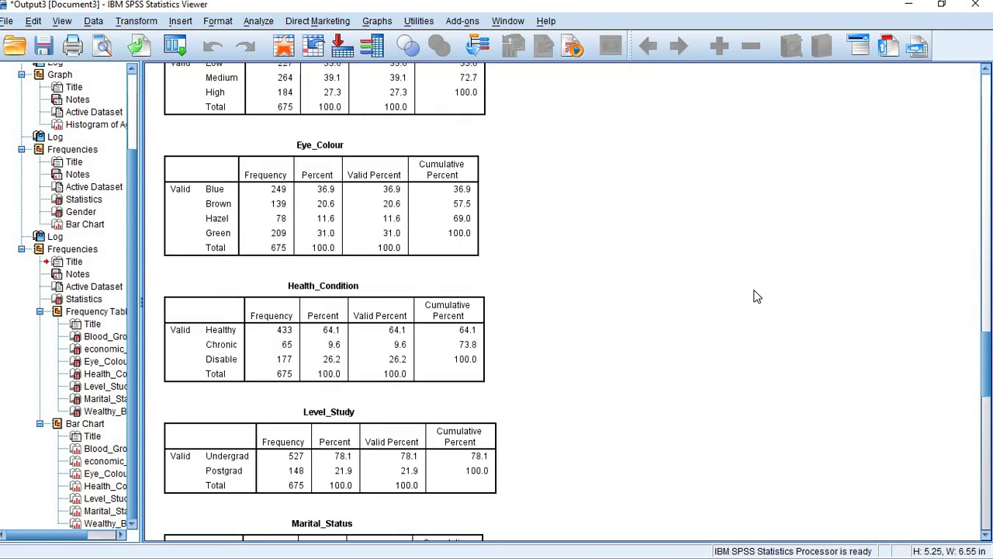
scroll(756, 297, down, 8)
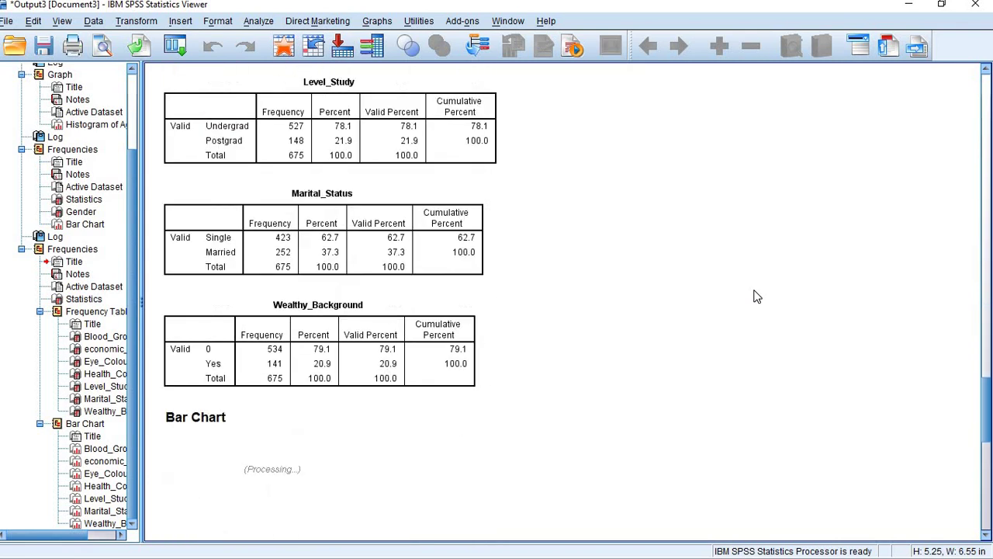
scroll(756, 296, down, 7)
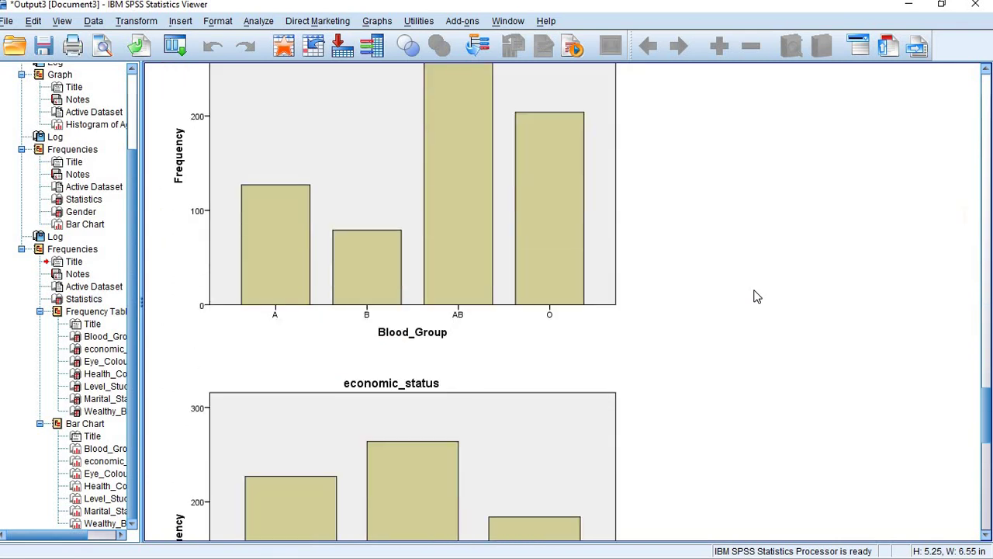
scroll(757, 297, down, 11)
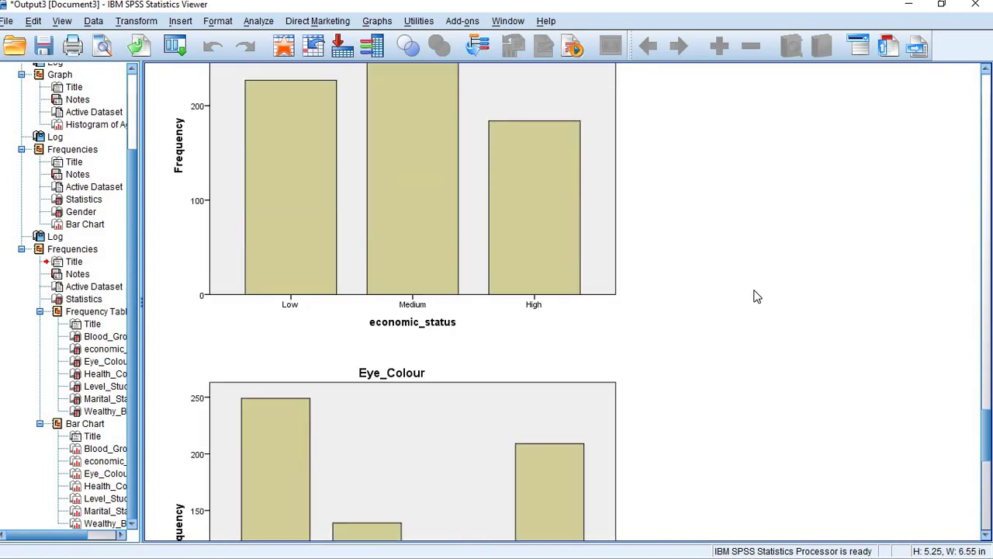
scroll(757, 296, down, 11)
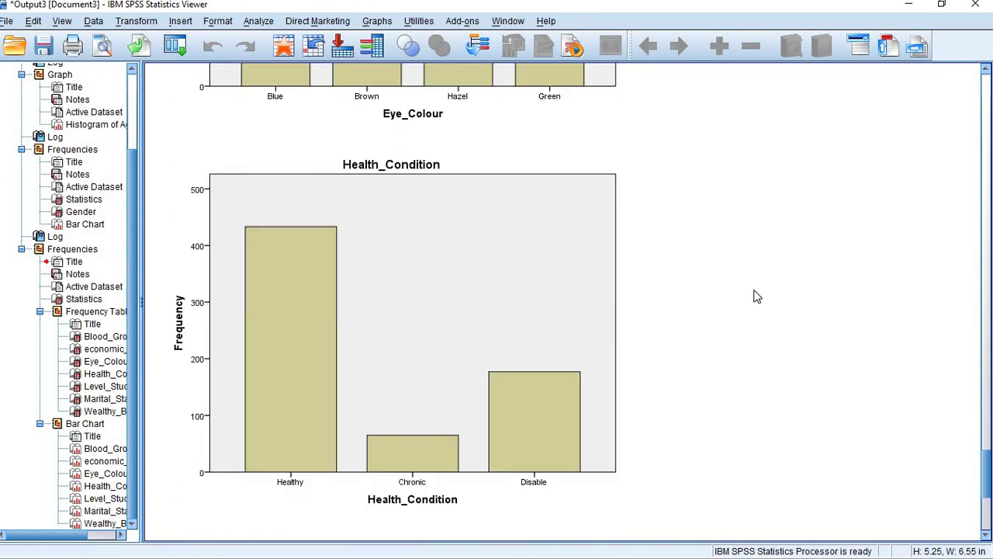
scroll(756, 296, down, 10)
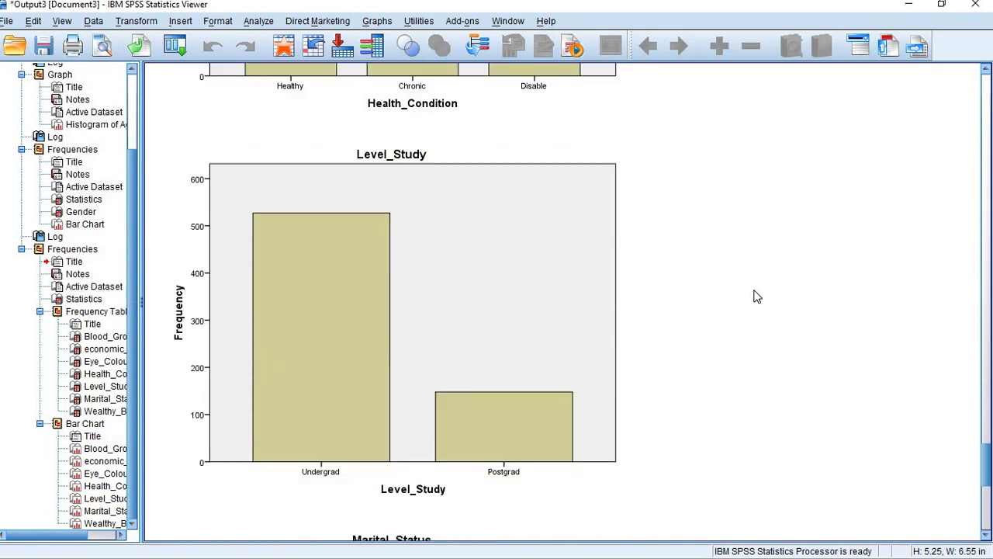
scroll(757, 296, down, 12)
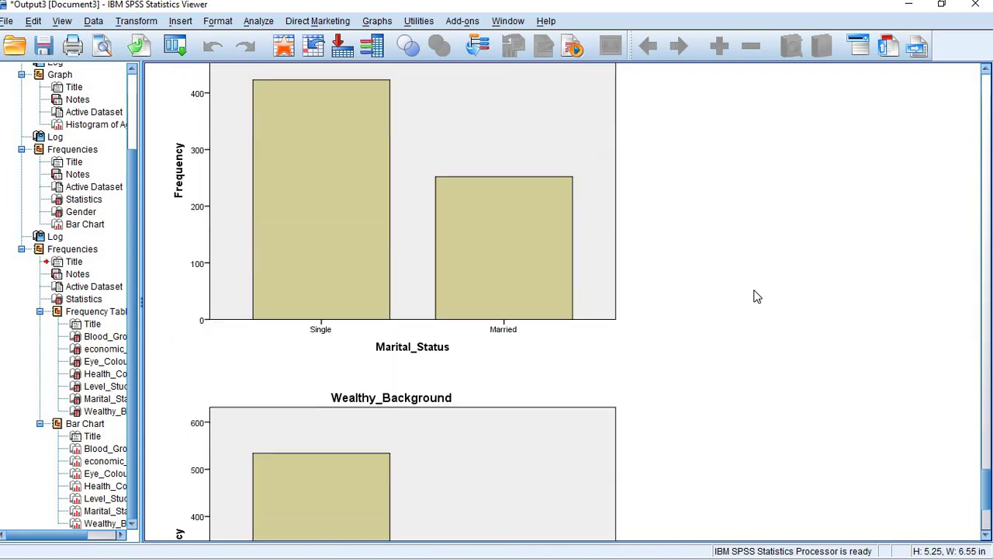
scroll(756, 296, down, 1)
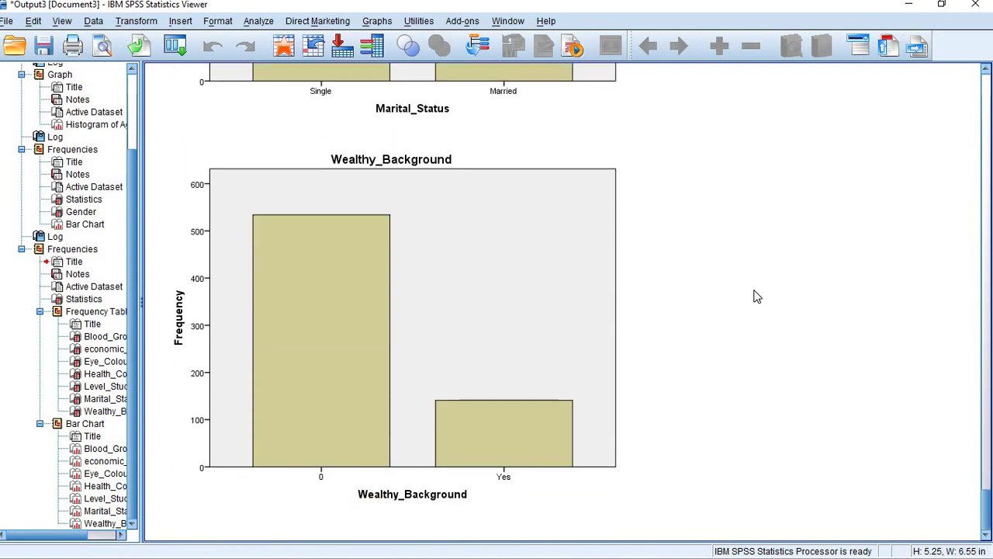
Step: Go back over the bar charts to the frequency tables and examine the Blood_Group table's cumulative percentages
scroll(757, 297, up, 10)
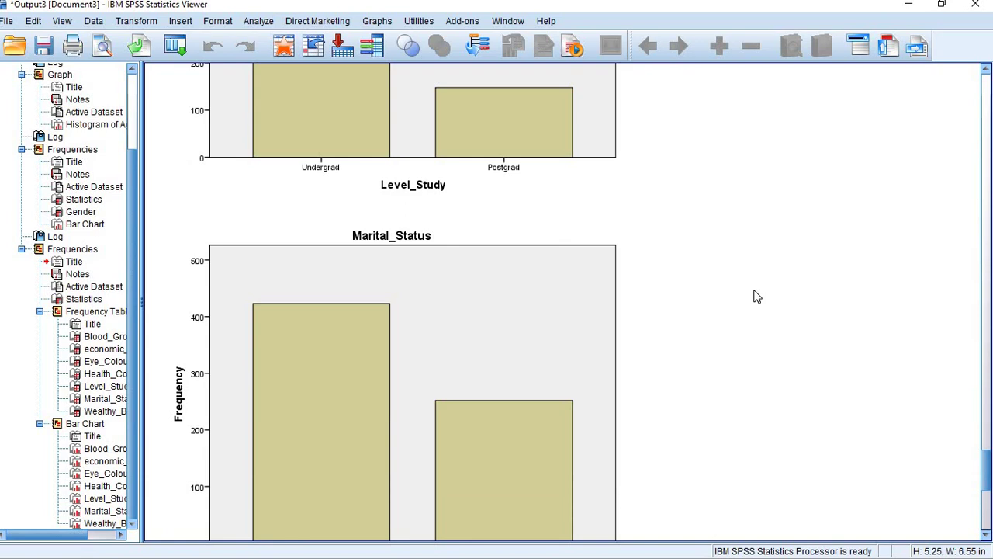
scroll(757, 297, up, 17)
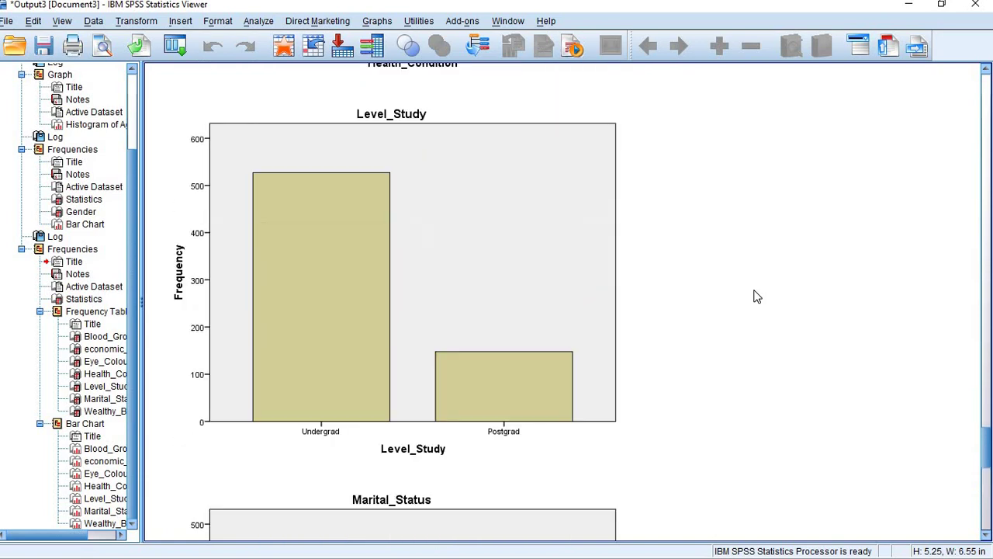
scroll(756, 296, up, 13)
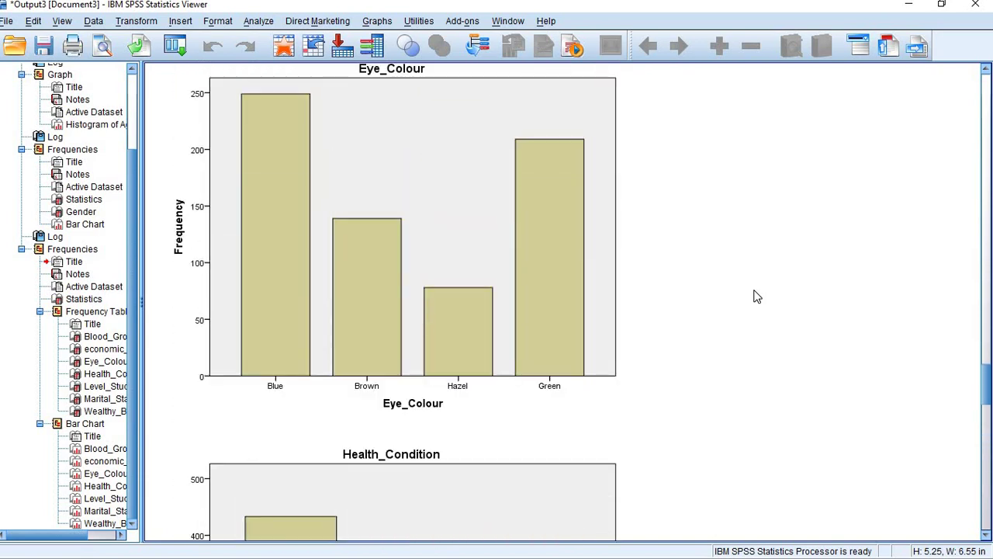
scroll(756, 297, up, 13)
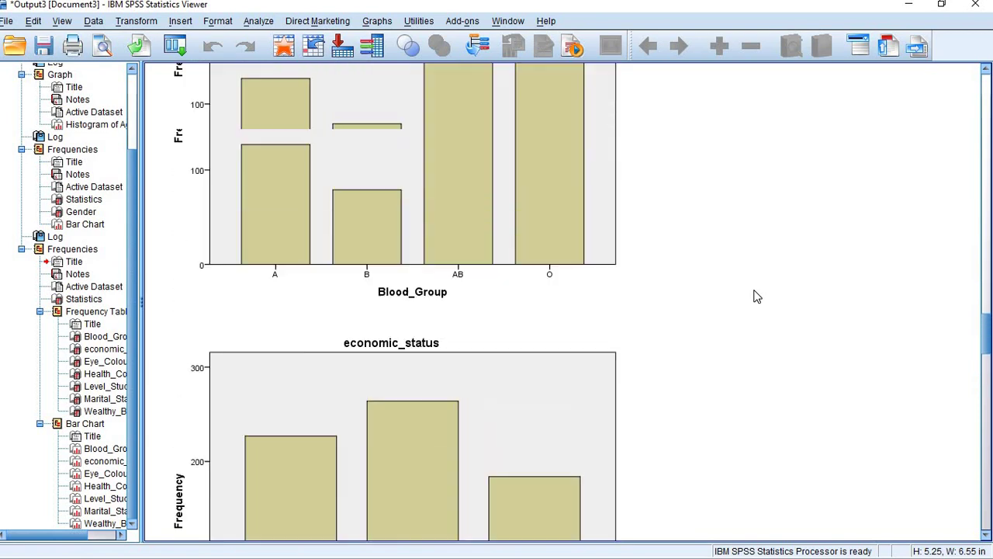
scroll(756, 297, up, 10)
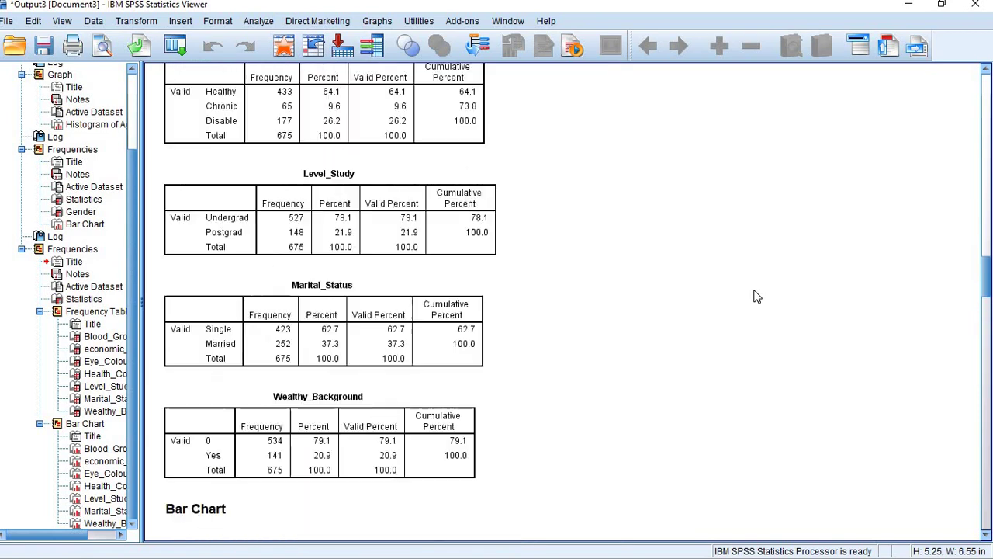
scroll(756, 297, up, 5)
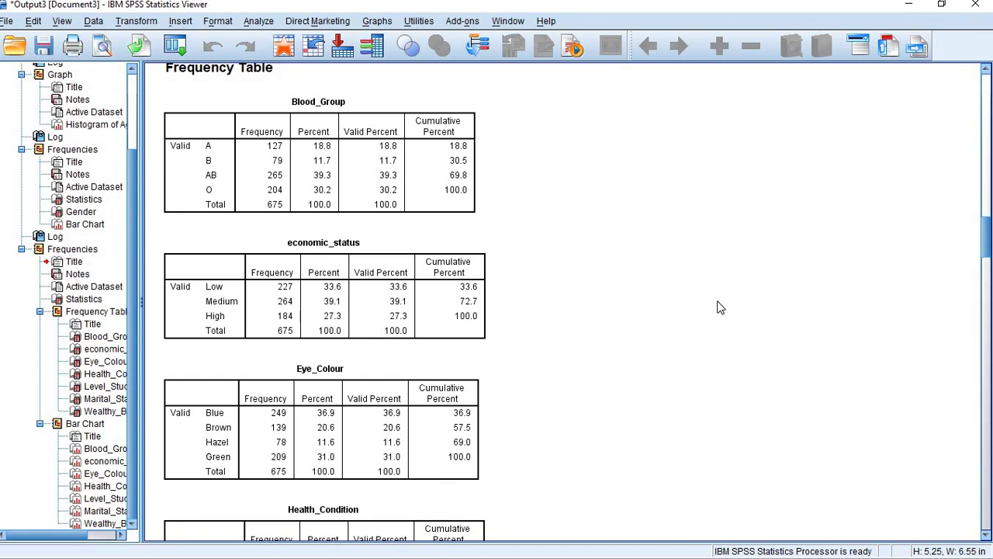
scroll(722, 304, up, 2)
scroll(562, 294, down, 2)
scroll(562, 294, up, 2)
click(454, 247)
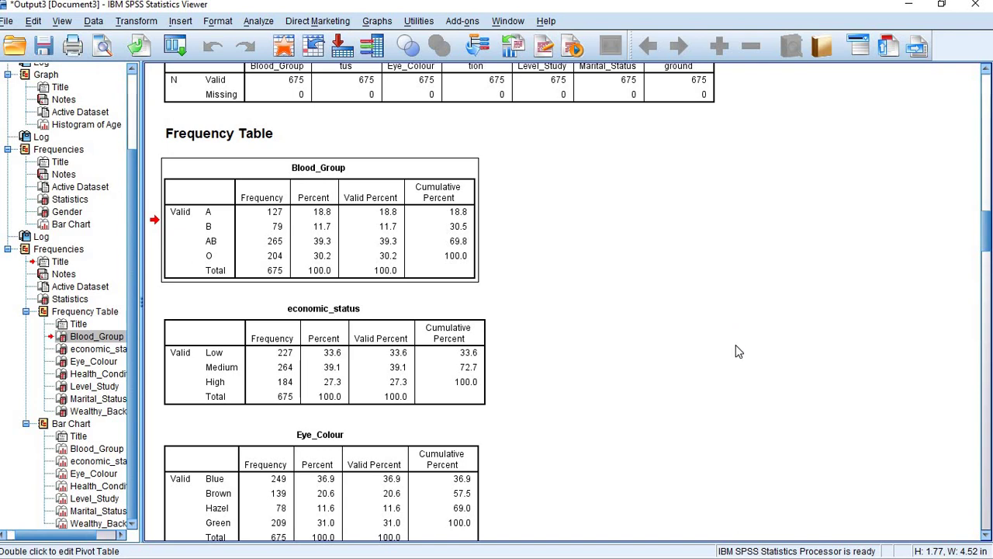
double_click(454, 227)
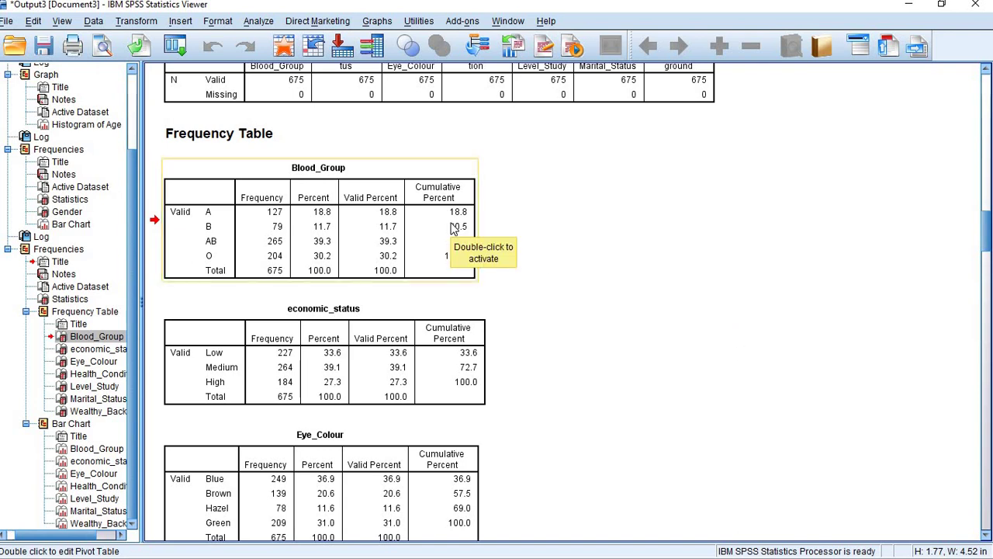
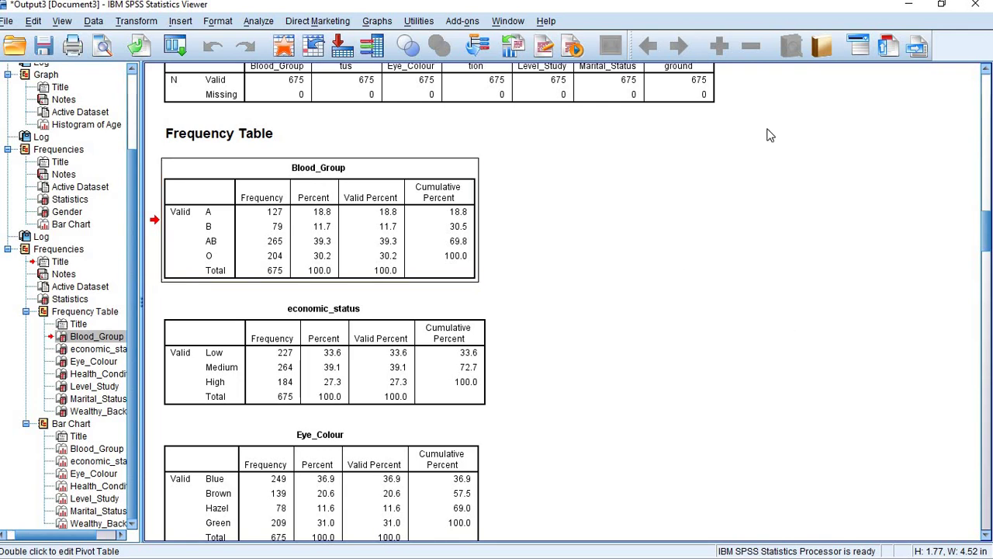
Step: Review the remaining frequency tables and the bar charts down to Marital_Status
scroll(667, 250, down, 5)
scroll(667, 251, down, 20)
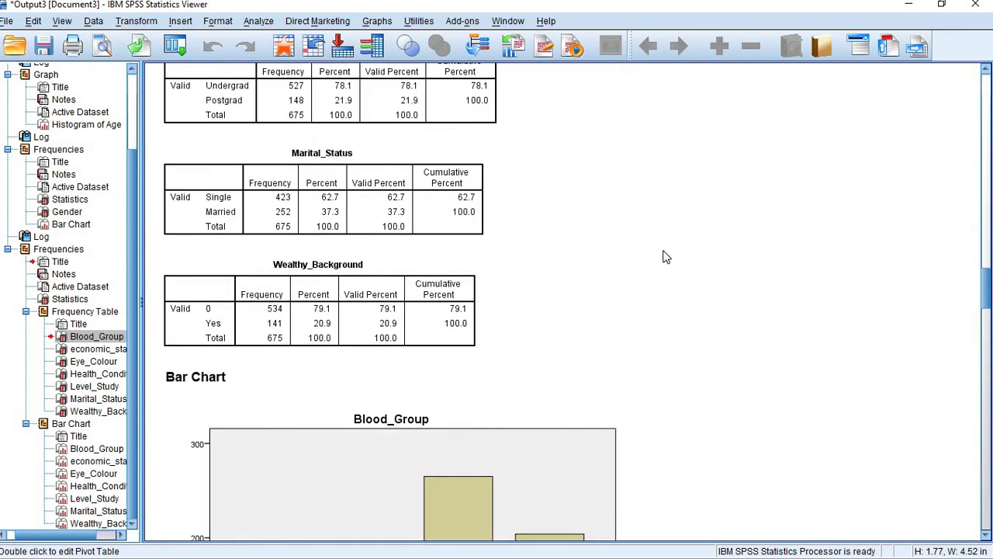
scroll(665, 258, down, 20)
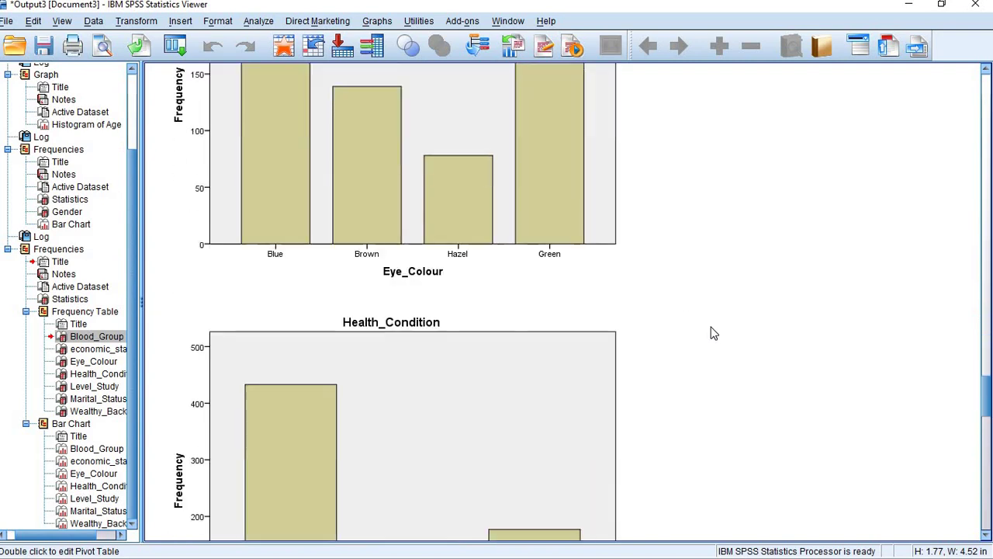
scroll(714, 333, down, 13)
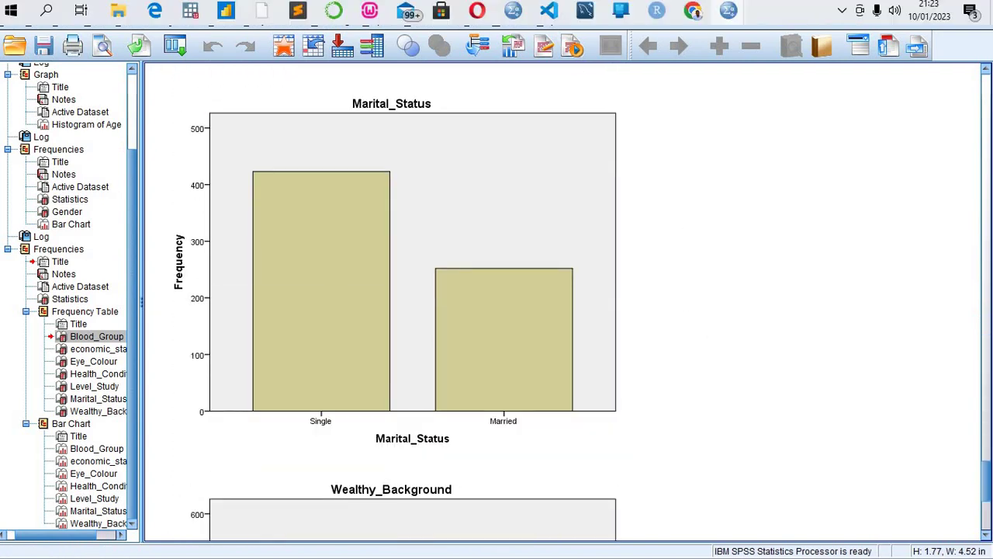
Step: Switch to the assignment brief PDF in Edge and reread the descriptive statistics tasks and the instructions
click(155, 10)
scroll(418, 263, up, 20)
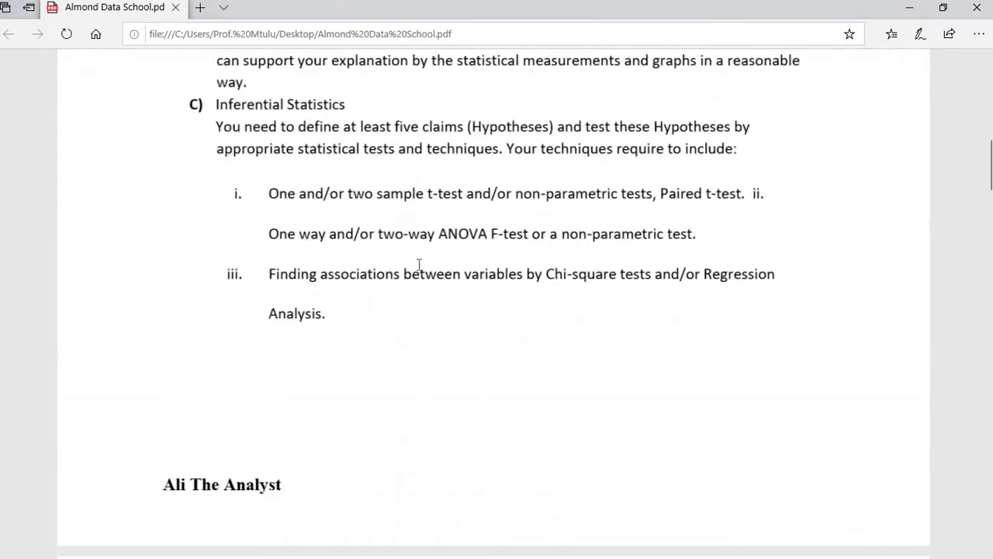
scroll(418, 264, down, 2)
scroll(419, 264, down, 1)
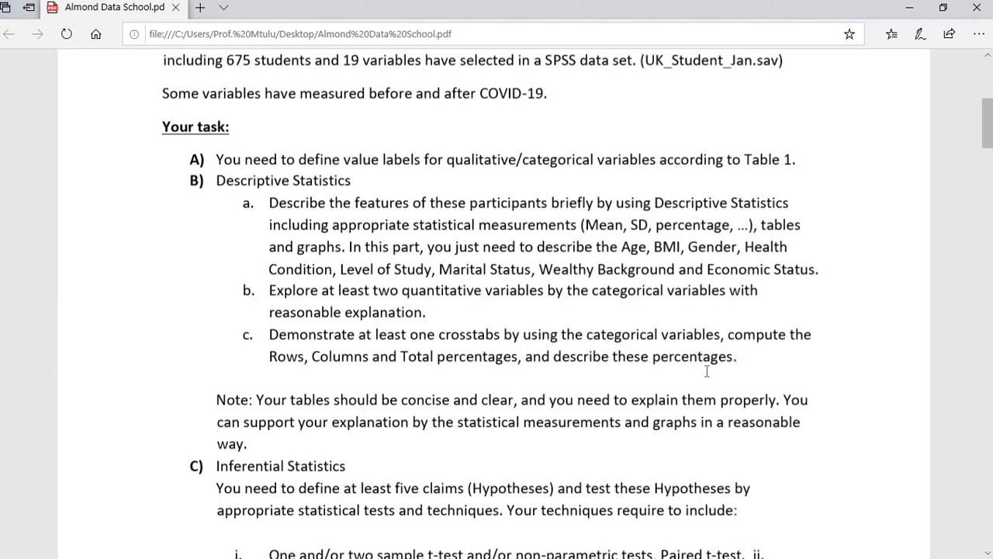
scroll(706, 363, up, 2)
scroll(706, 363, up, 1)
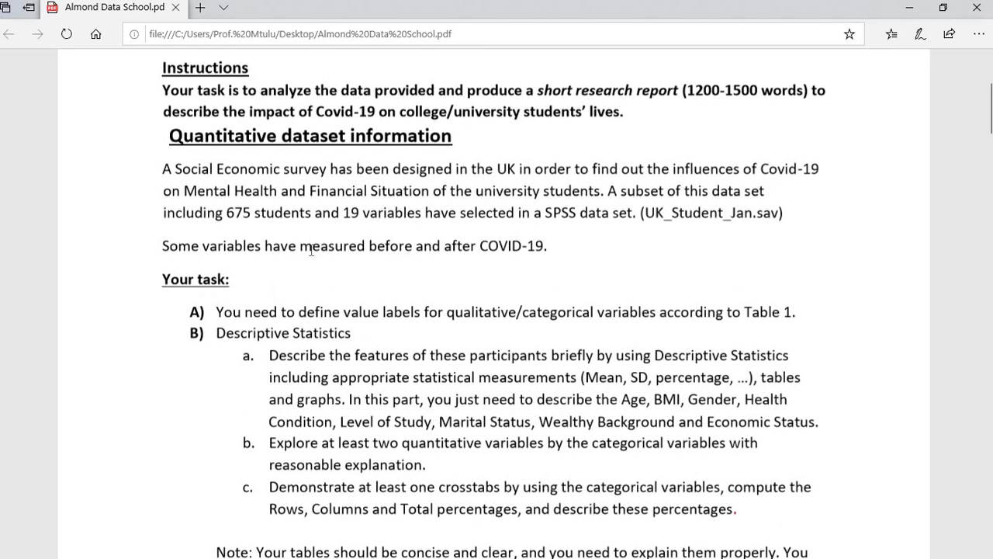
scroll(314, 256, up, 4)
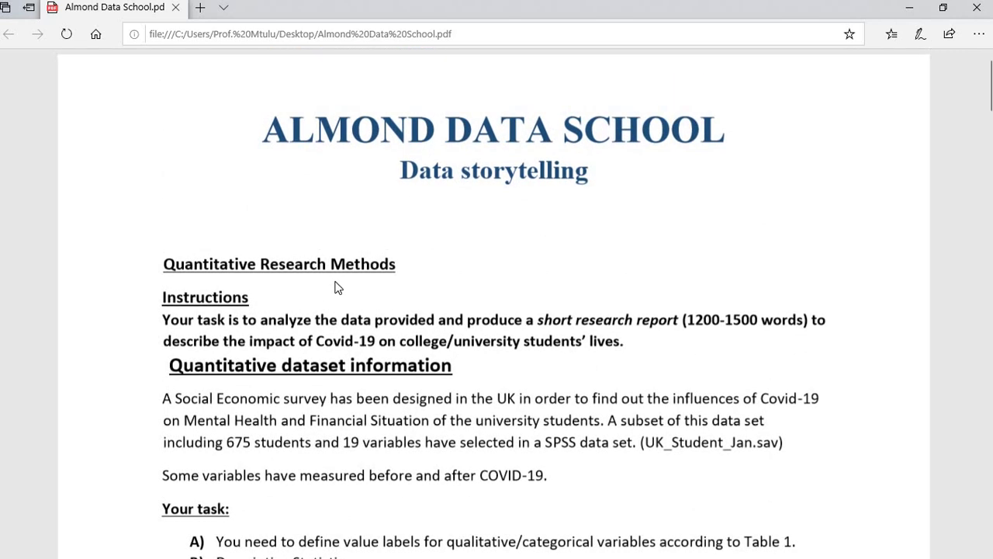
Step: Read the brief's dataset information and tasks, then the before-and-after COVID-19 measures from SWLS through the credit score
scroll(337, 287, down, 3)
scroll(338, 287, down, 1)
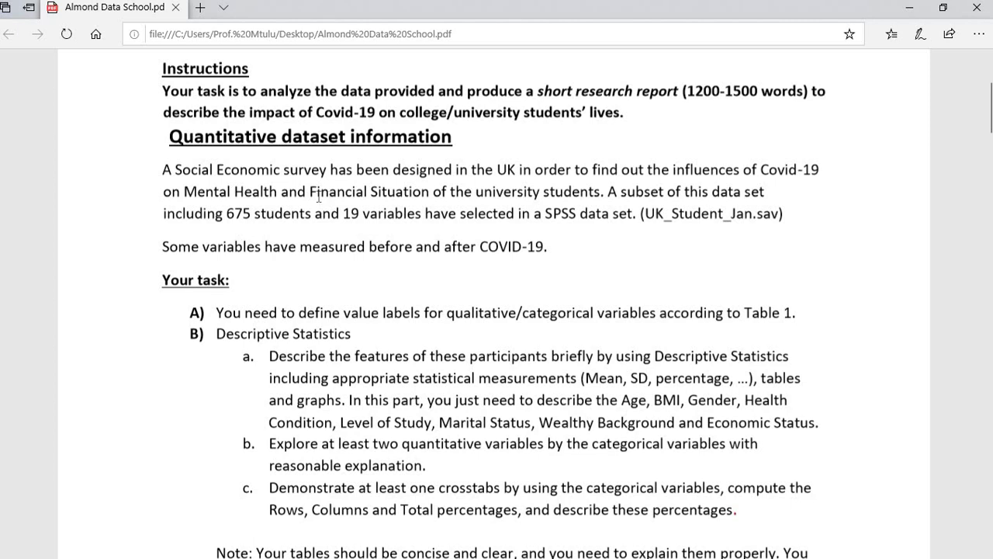
drag(310, 195, 450, 202)
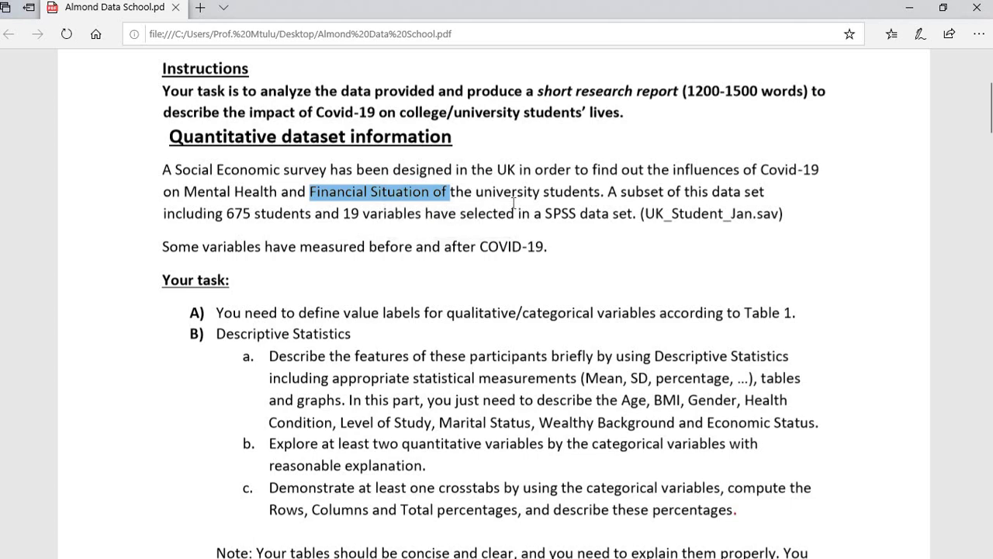
click(510, 225)
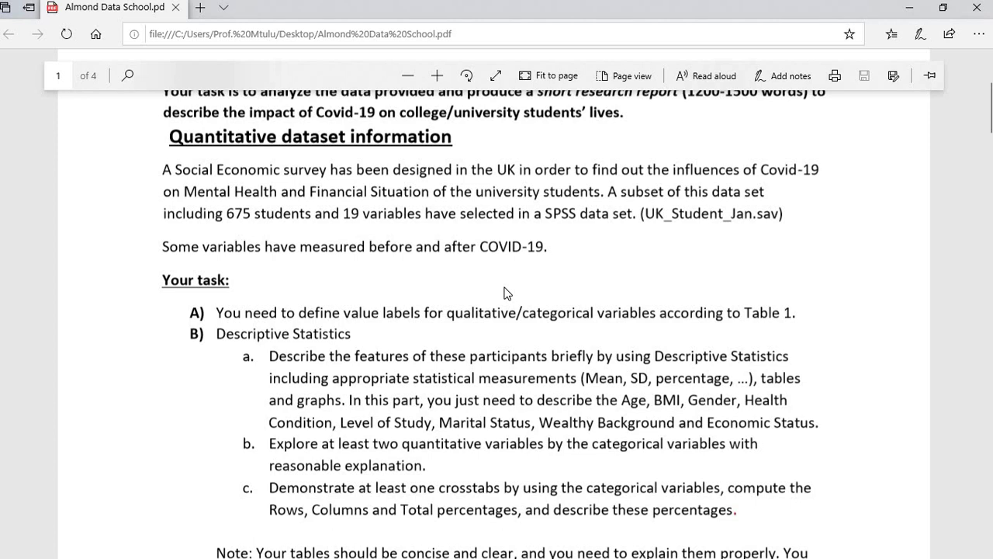
scroll(536, 372, down, 15)
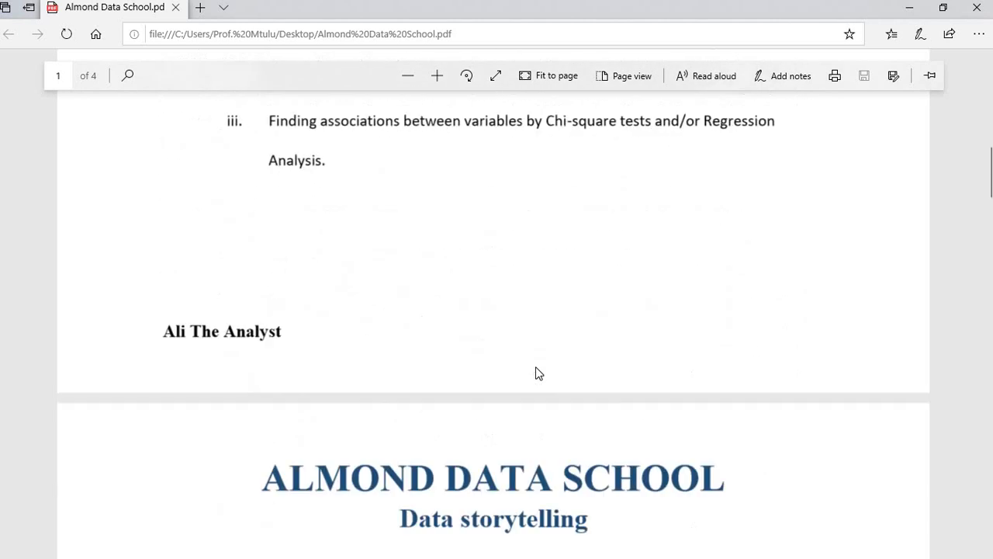
scroll(536, 372, down, 10)
scroll(538, 373, up, 5)
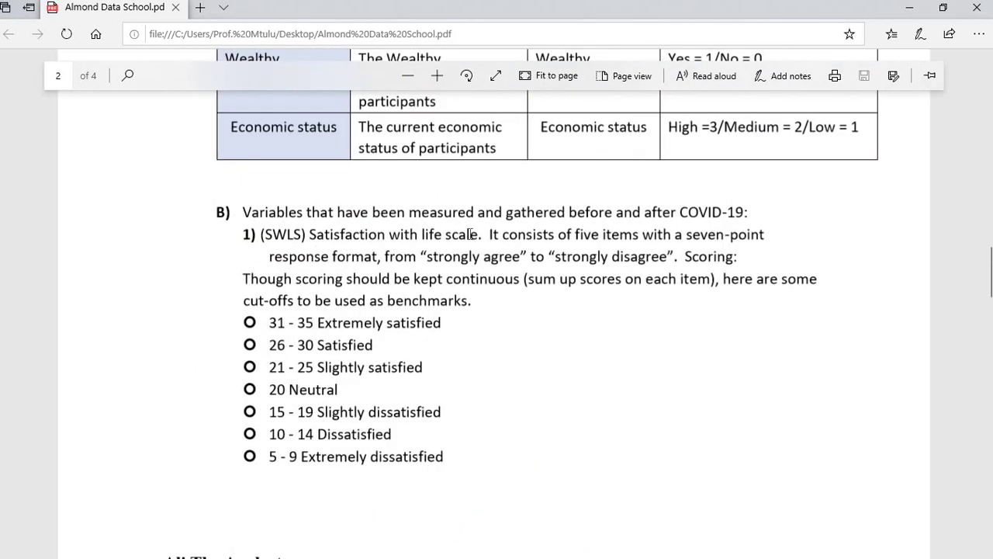
scroll(470, 234, down, 2)
scroll(470, 234, down, 8)
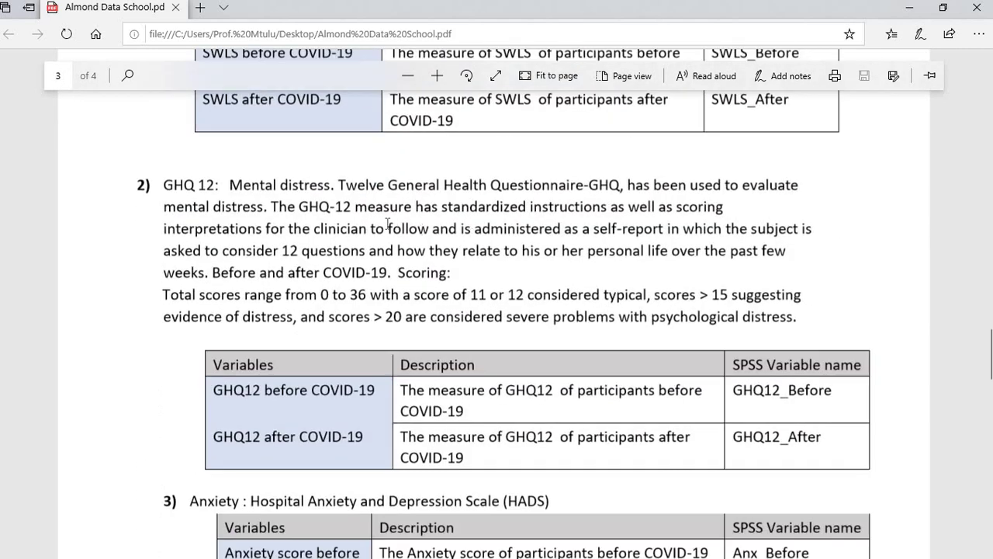
scroll(310, 227, down, 6)
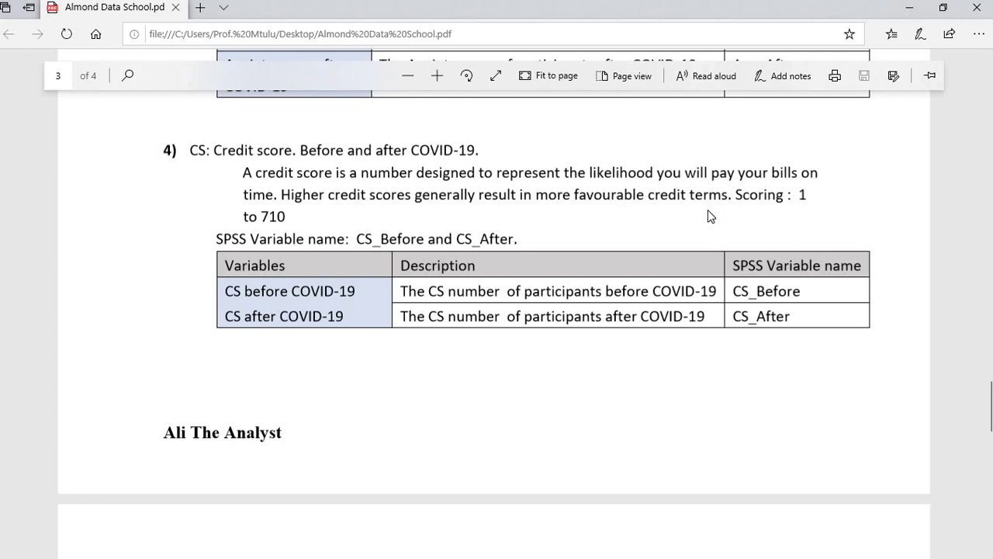
Step: Recheck the participant variable table down to Economic status and return to the Anxiety and Credit score variable tables
scroll(656, 362, up, 1)
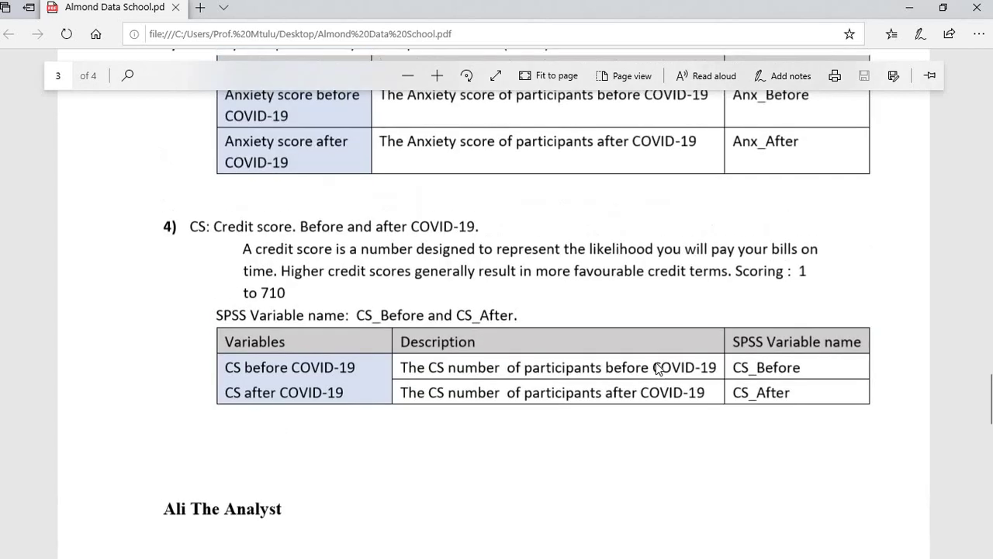
scroll(655, 368, up, 1)
scroll(656, 368, up, 6)
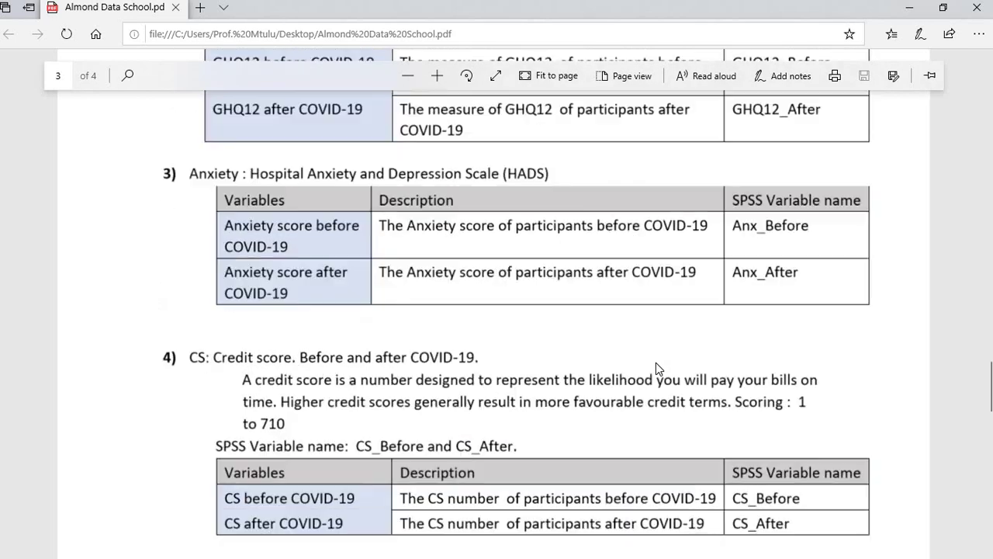
scroll(655, 362, up, 13)
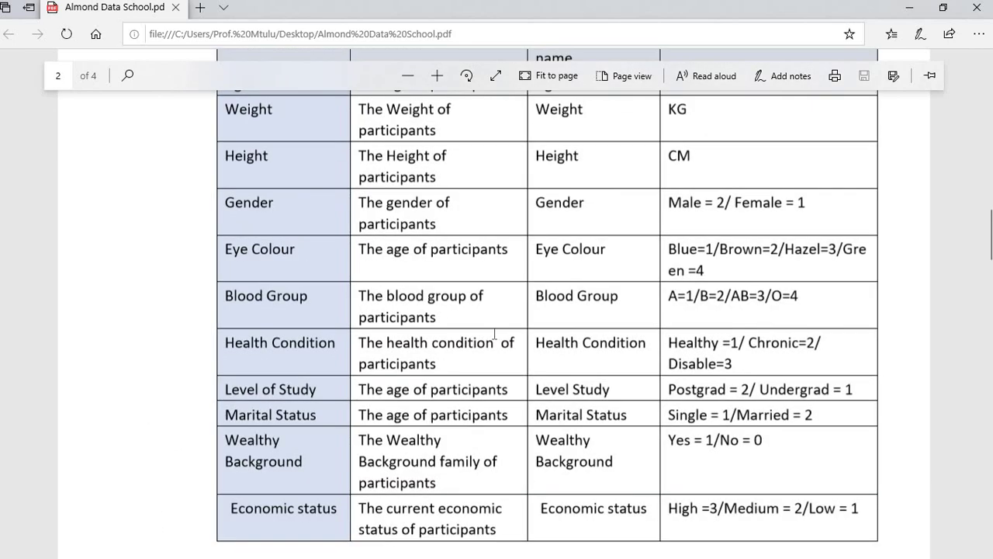
scroll(489, 341, up, 1)
scroll(484, 341, down, 2)
scroll(485, 341, down, 1)
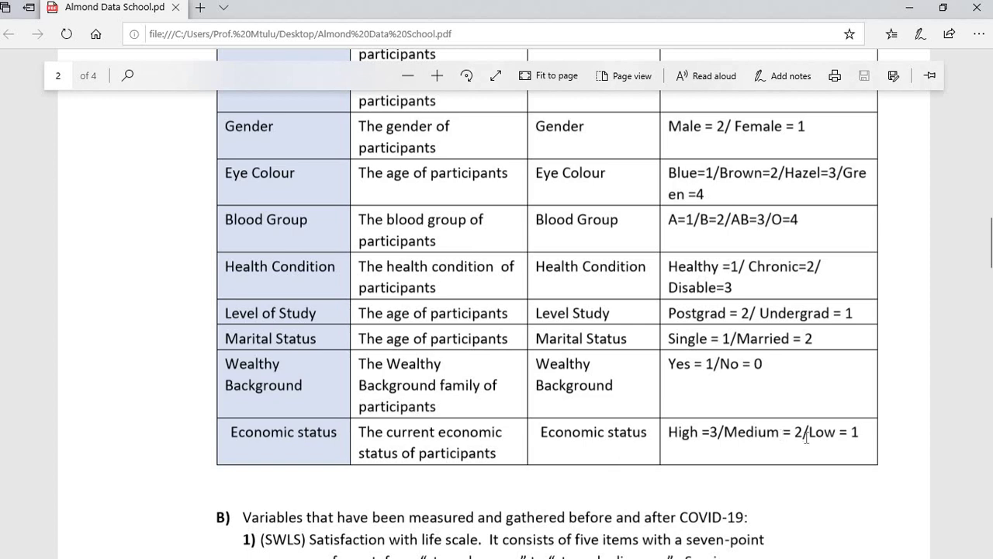
scroll(806, 438, down, 1)
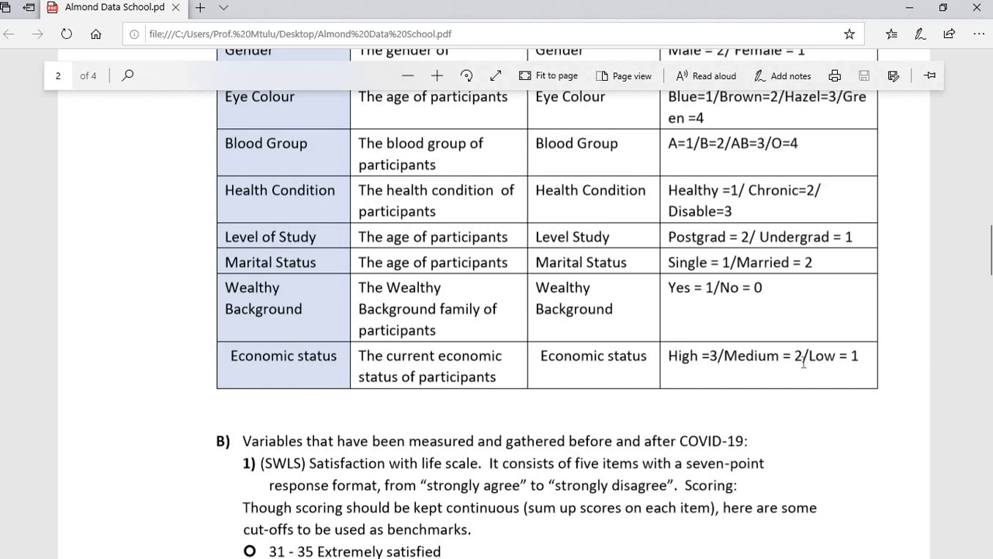
scroll(782, 380, down, 13)
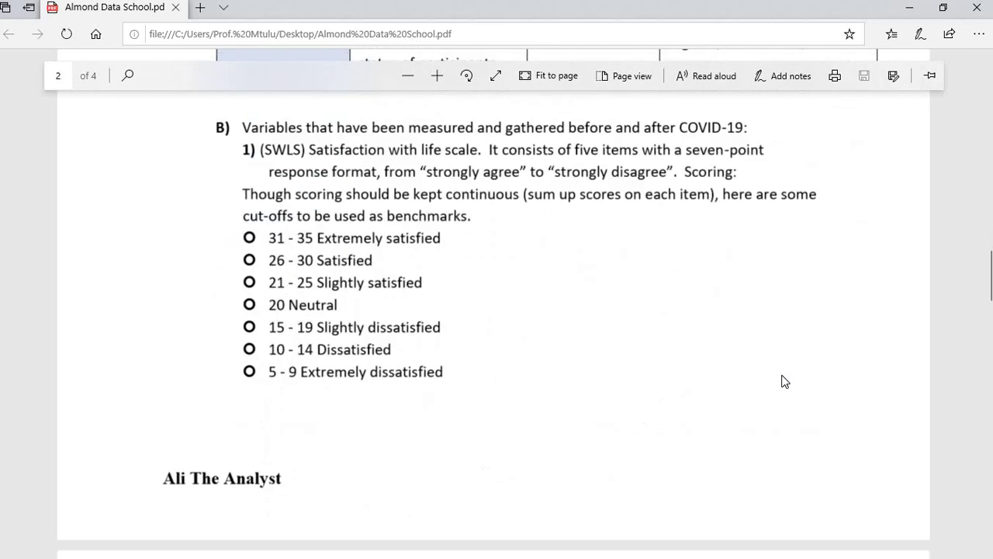
scroll(749, 406, down, 12)
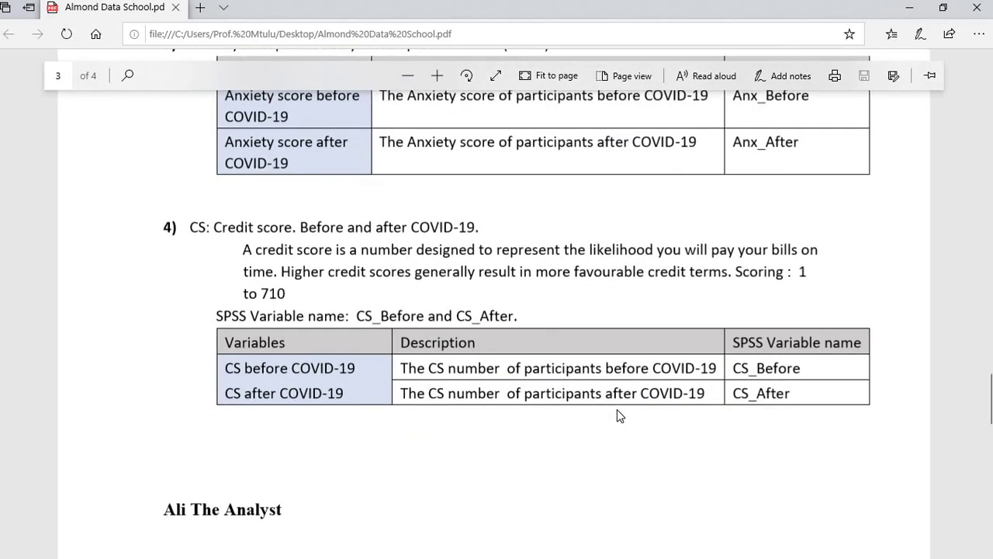
scroll(617, 411, down, 1)
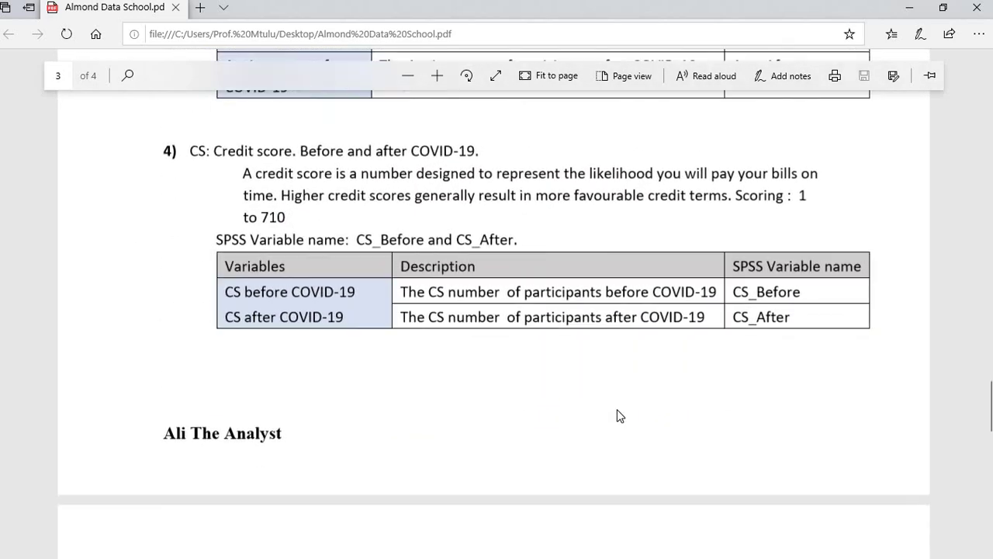
scroll(617, 411, up, 1)
scroll(618, 415, up, 2)
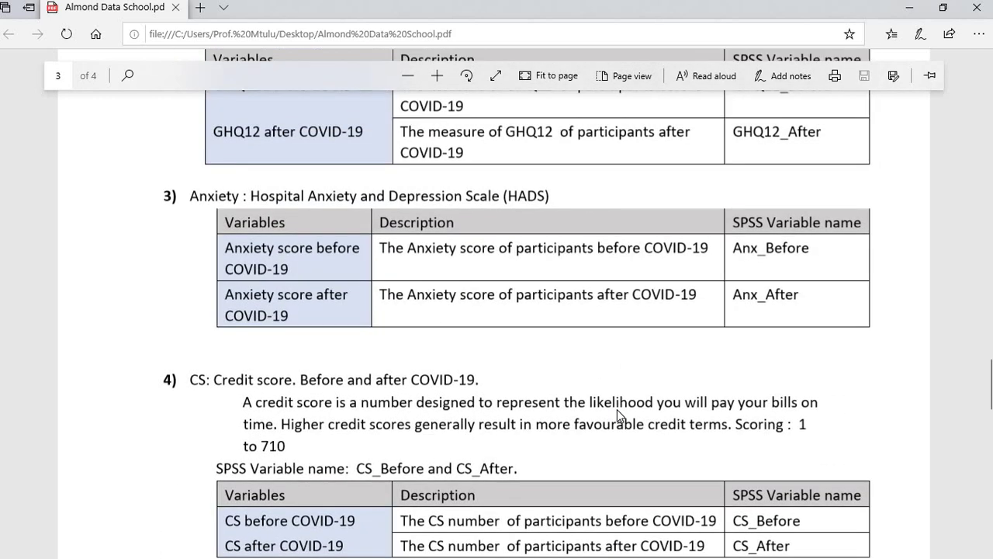
scroll(618, 416, down, 1)
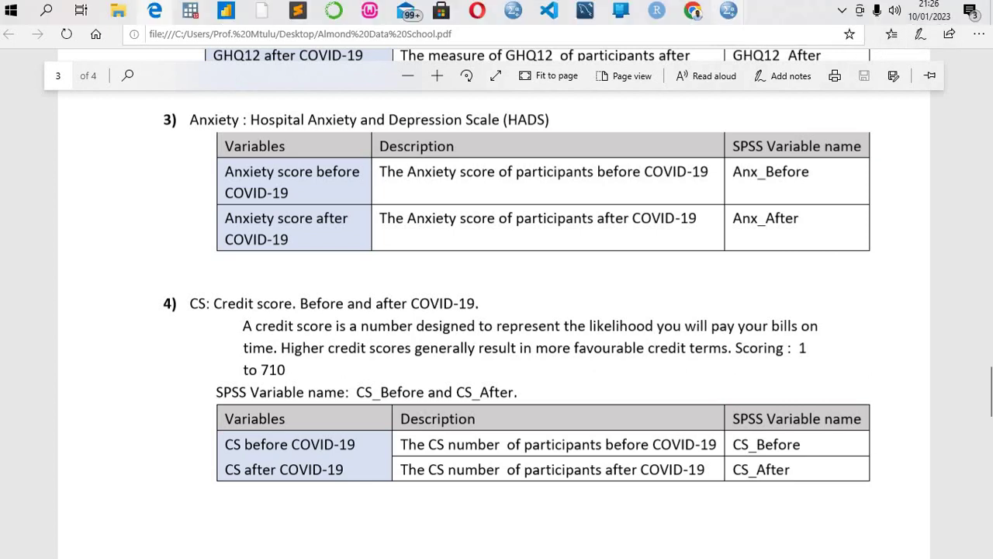
Step: Switch to the SPSS Data Editor and set up an Explore analysis with CS_After as dependent variable and economic_status as factor
mouse_move(728, 10)
click(687, 85)
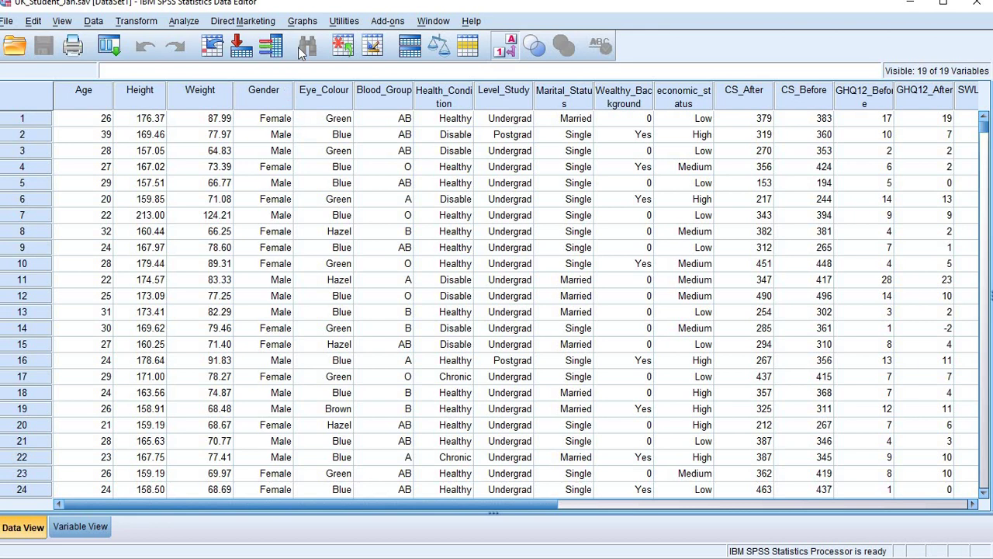
click(187, 21)
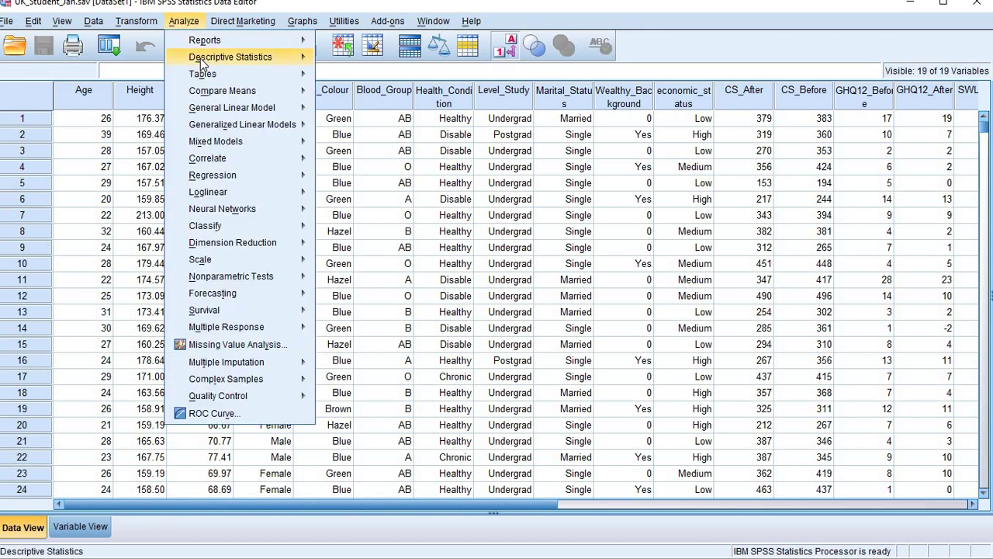
mouse_move(203, 61)
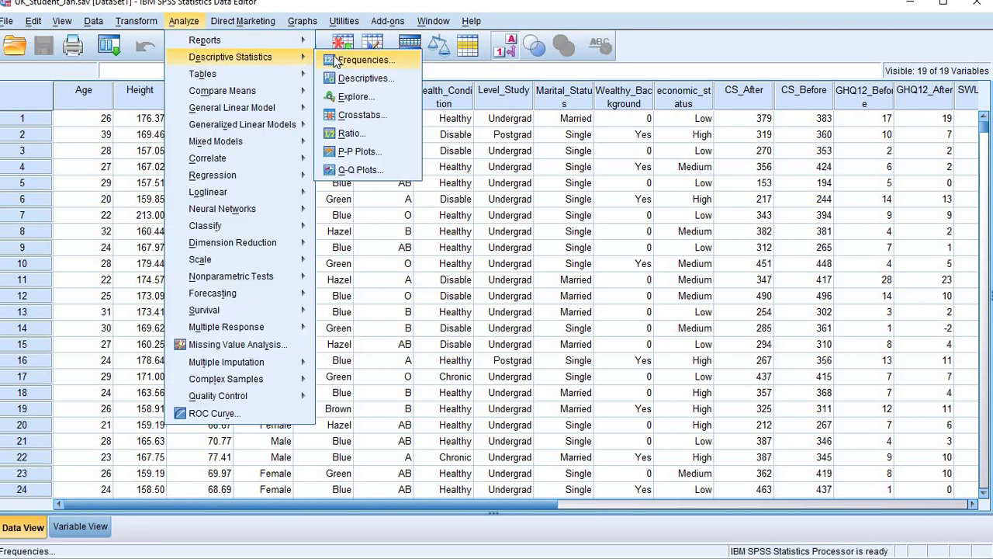
click(369, 94)
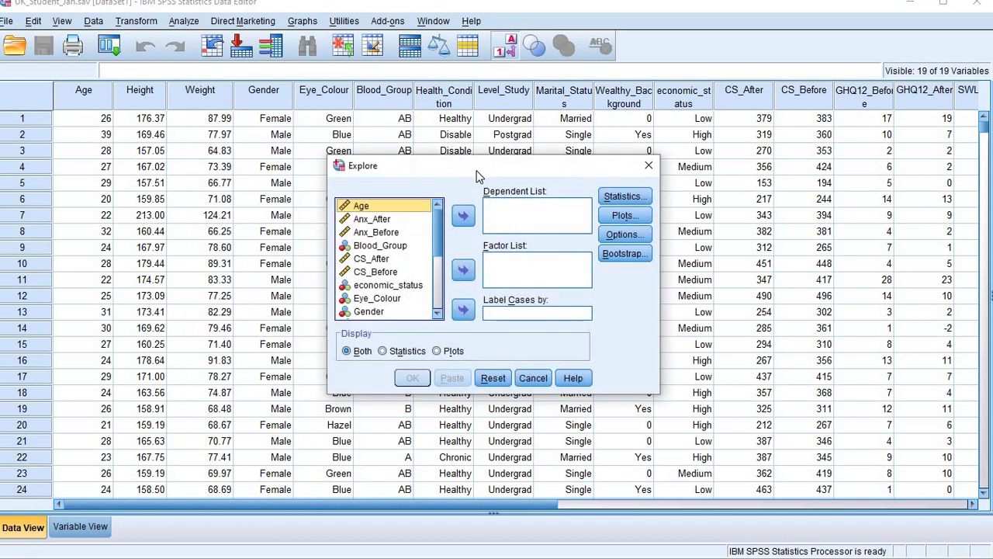
scroll(398, 266, down, 3)
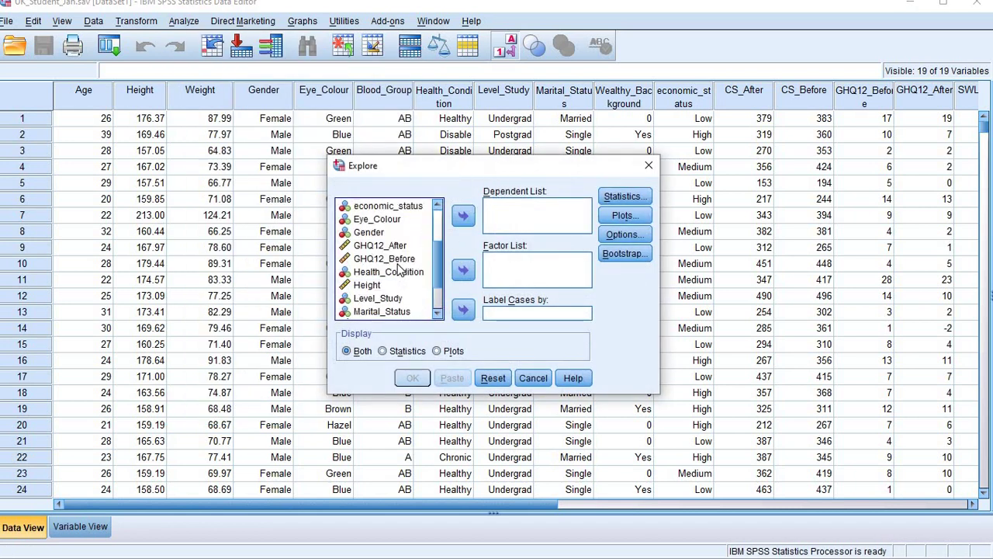
scroll(398, 267, down, 1)
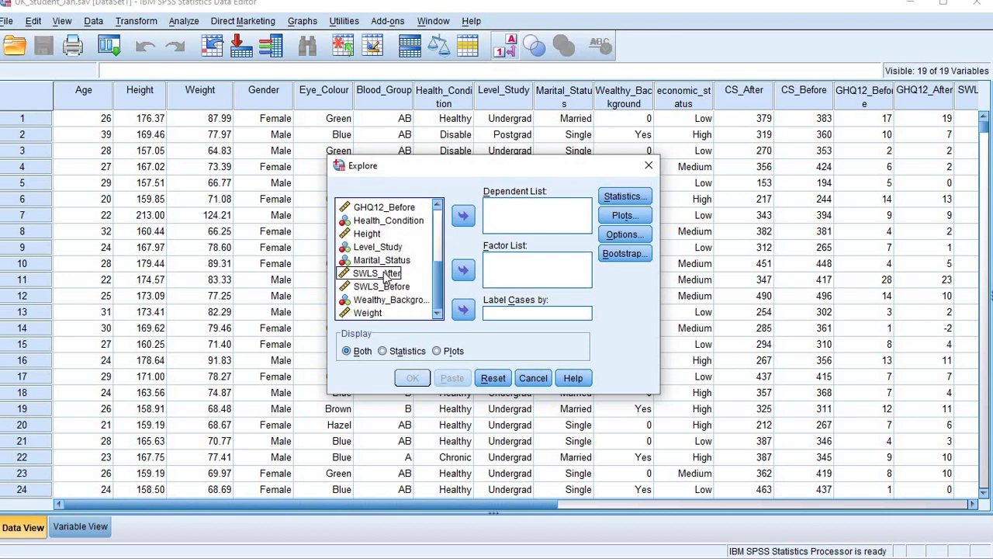
scroll(388, 278, up, 2)
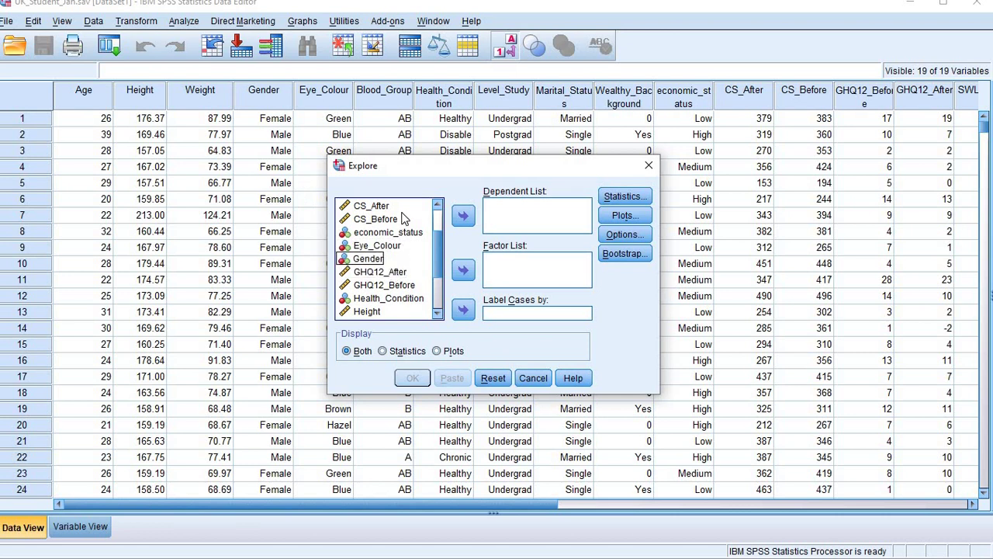
click(378, 207)
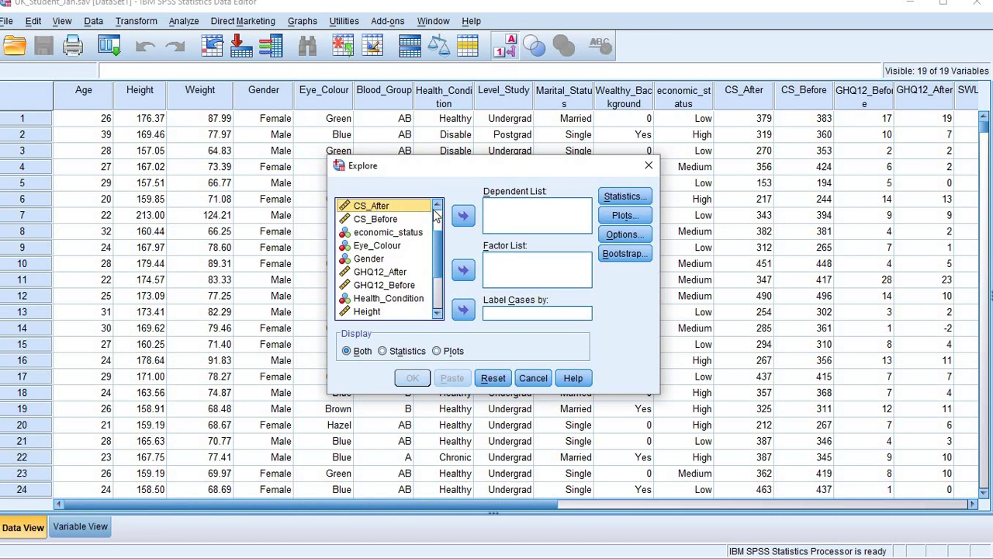
click(463, 217)
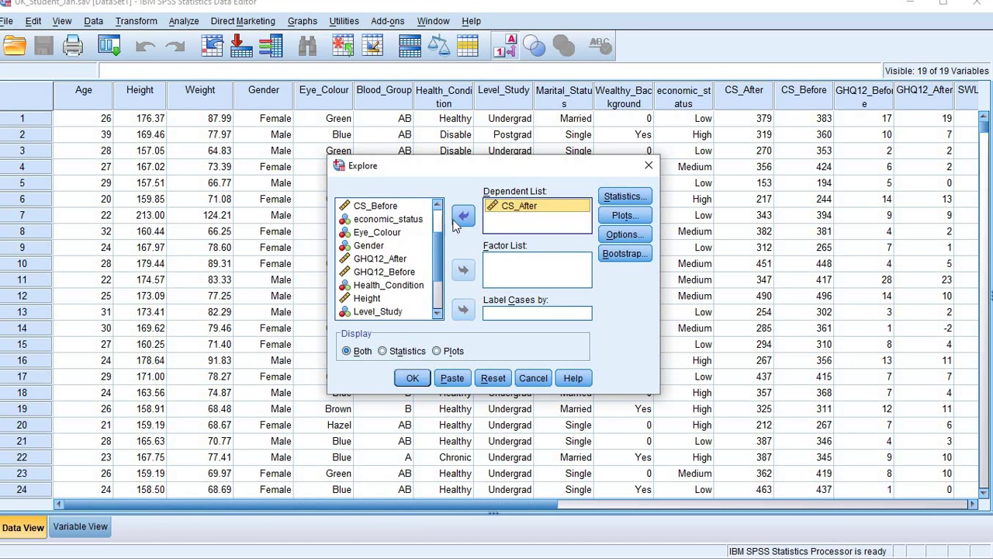
click(396, 219)
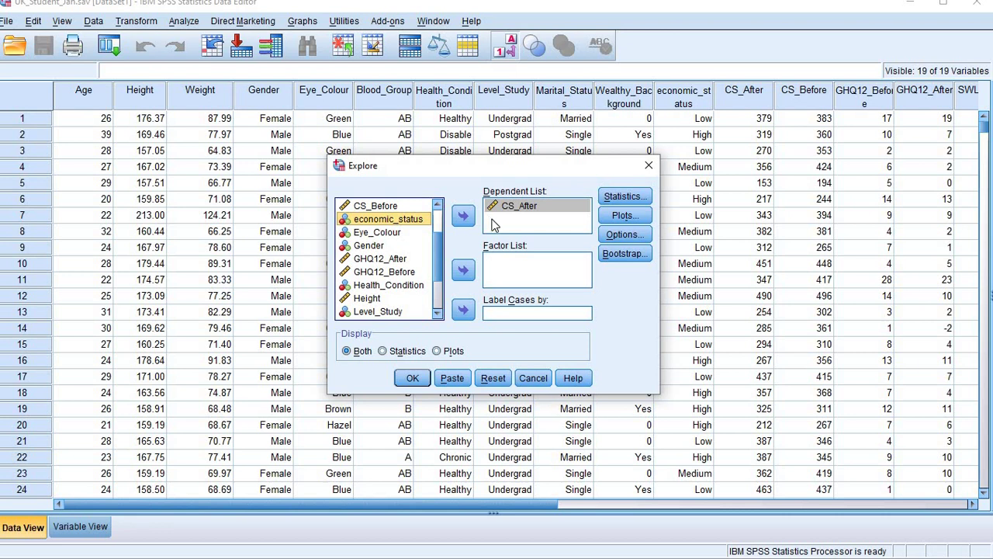
click(466, 276)
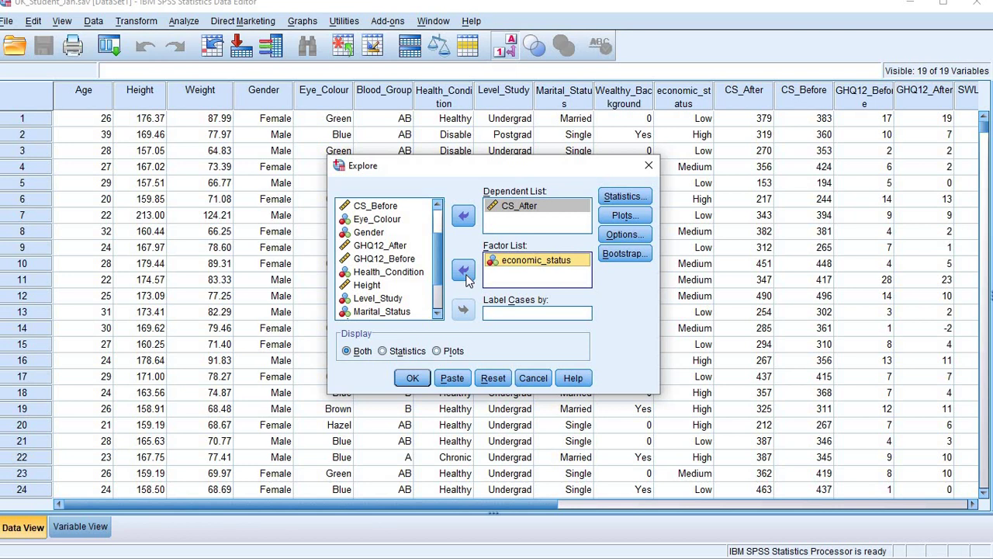
Step: Configure Explore with Descriptives at a 95% confidence interval, a histogram instead of the stem-and-leaf plot, and cases excluded listwise
click(617, 196)
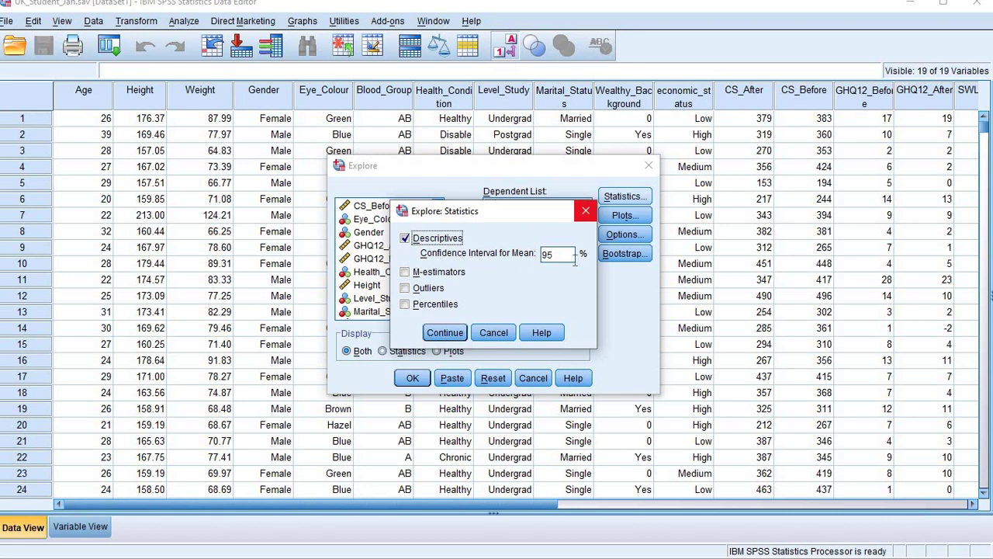
click(452, 332)
click(617, 216)
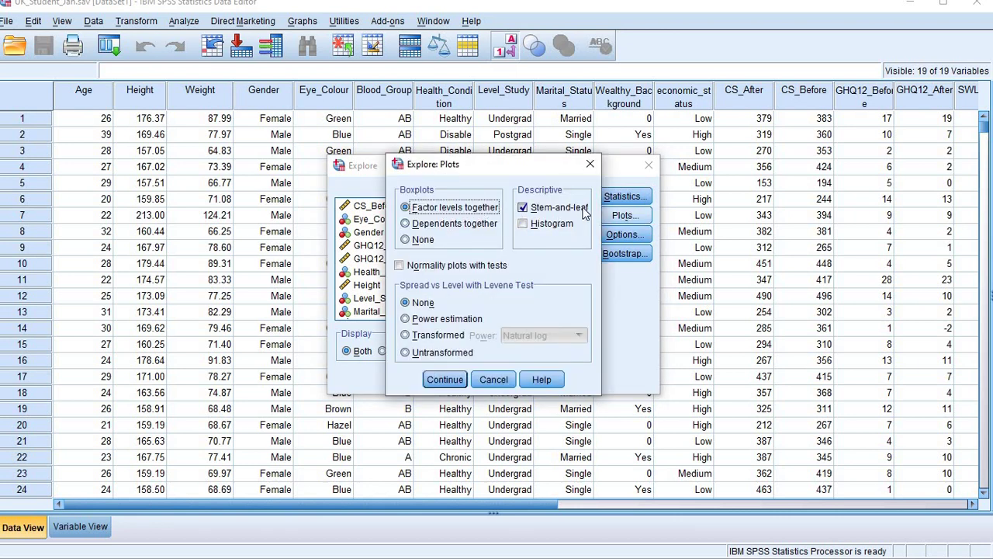
click(523, 224)
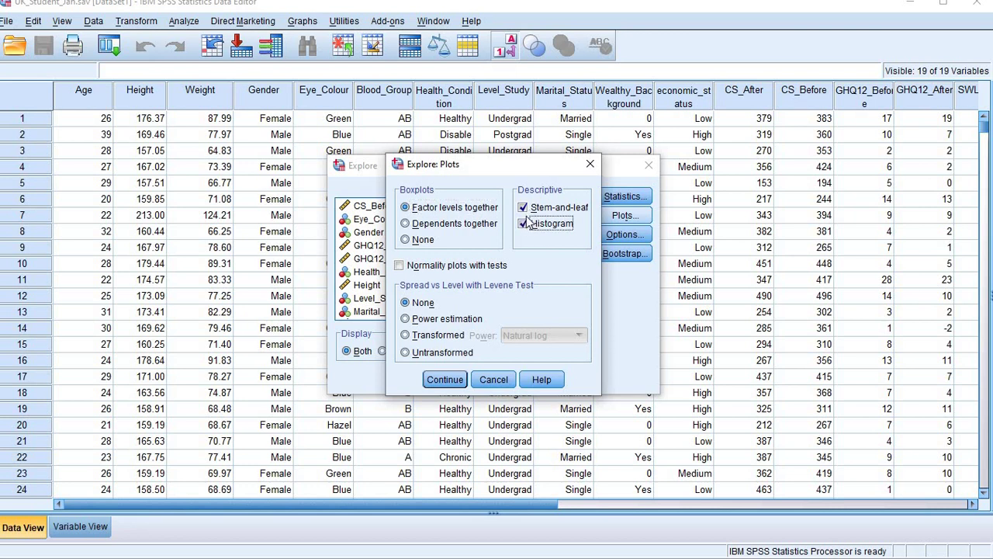
click(523, 208)
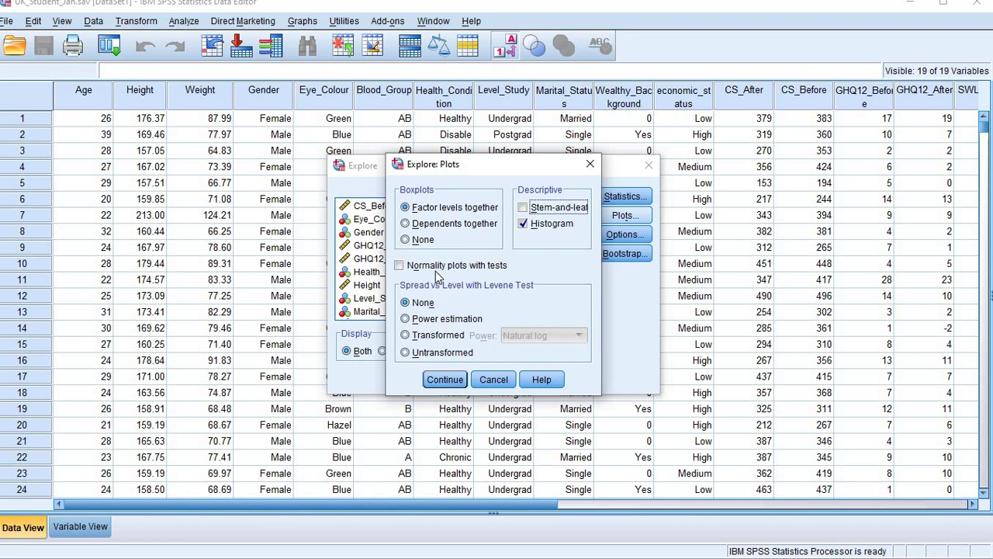
click(454, 383)
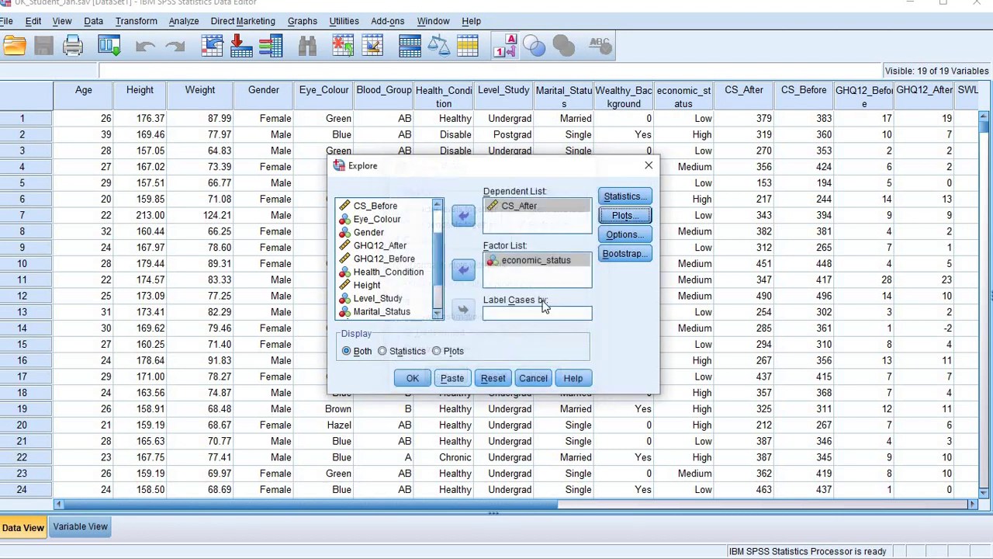
click(626, 233)
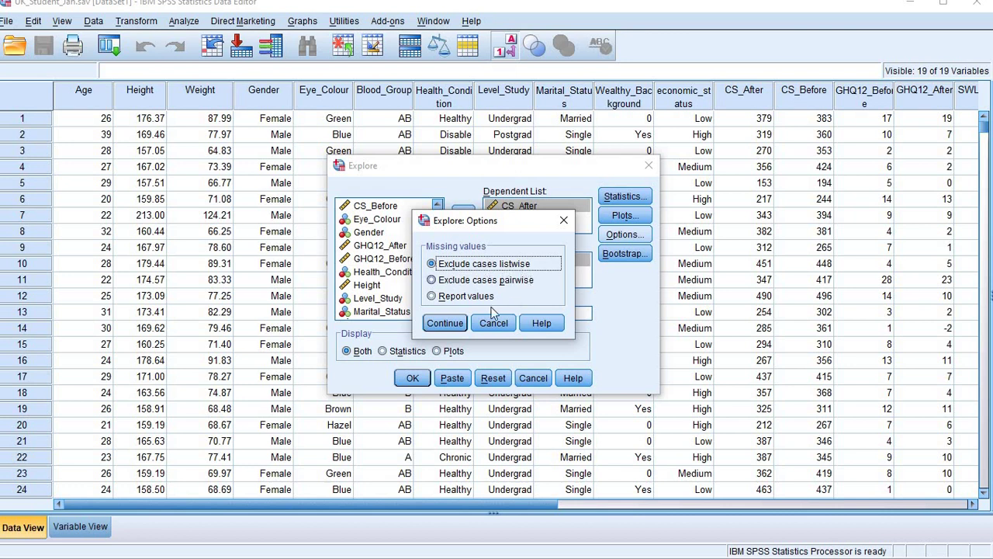
click(445, 323)
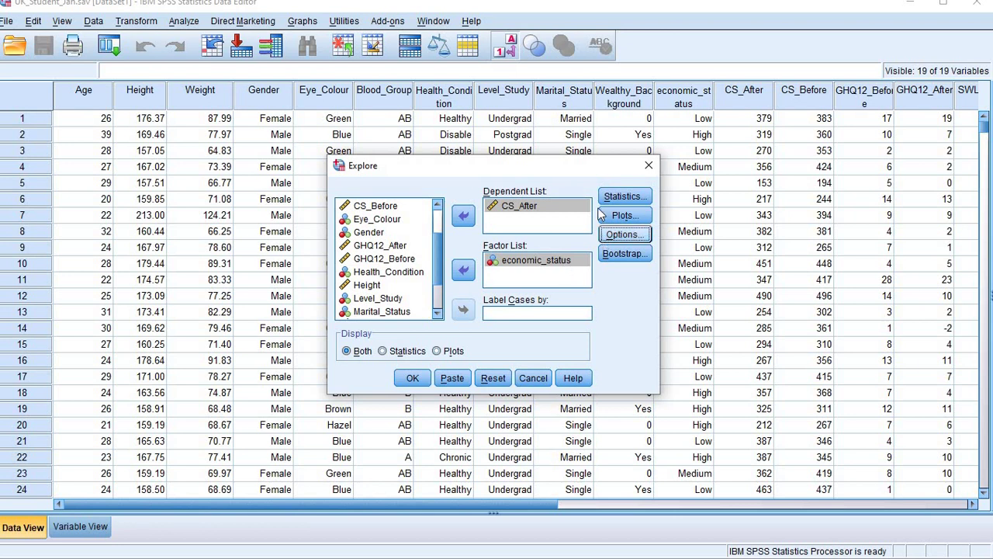
Step: Run the Explore analysis of CS_After by economic_status and review its Case Processing Summary and Descriptives tables
click(550, 204)
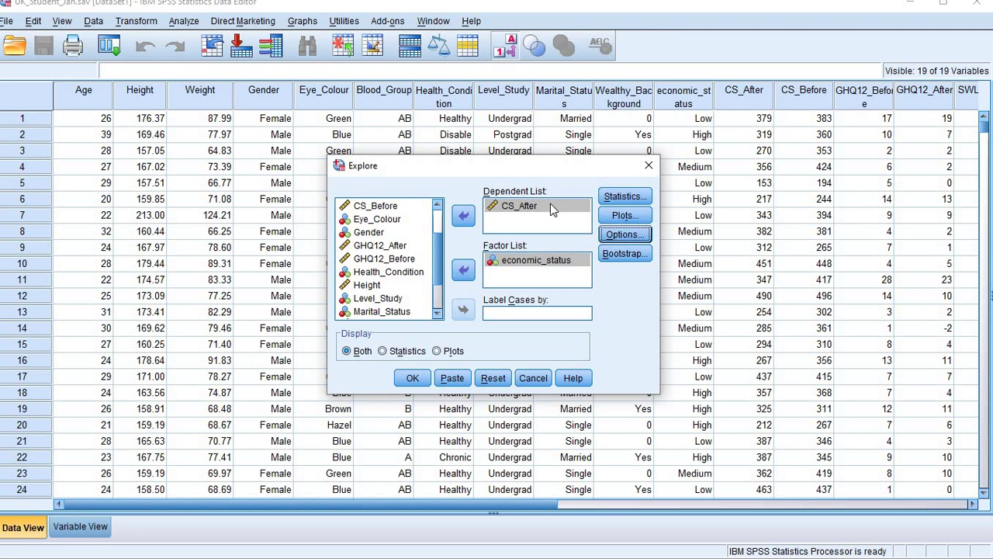
click(403, 382)
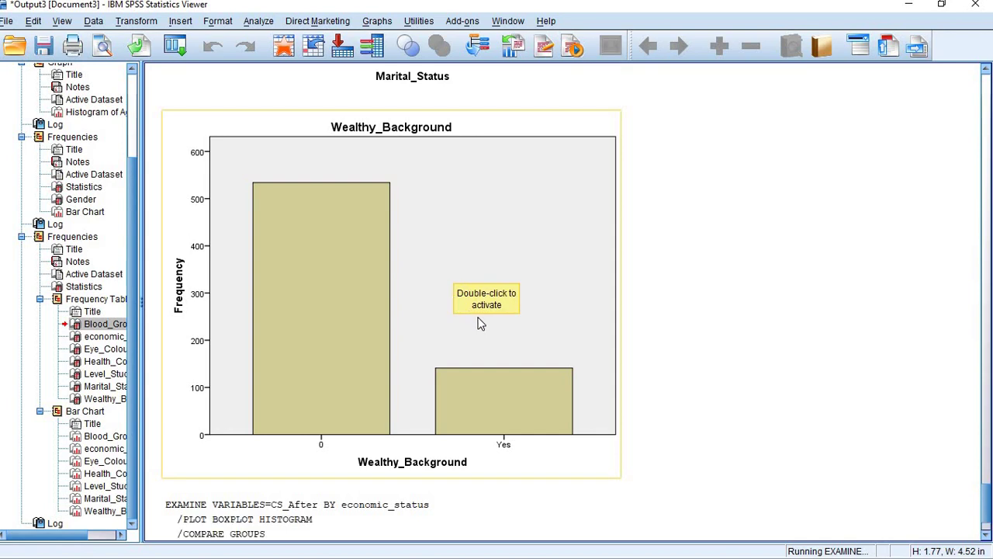
scroll(478, 328, up, 5)
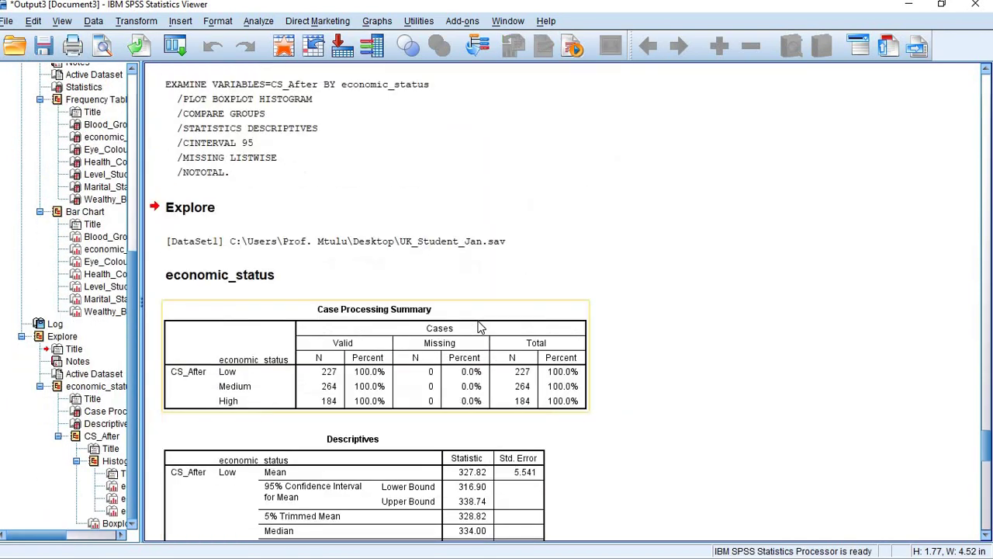
scroll(479, 328, down, 3)
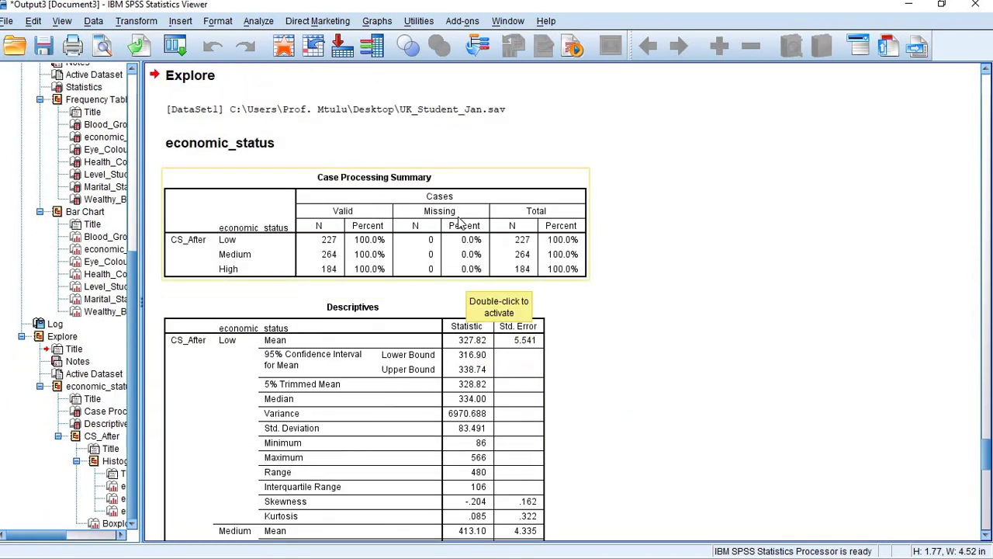
scroll(458, 222, down, 1)
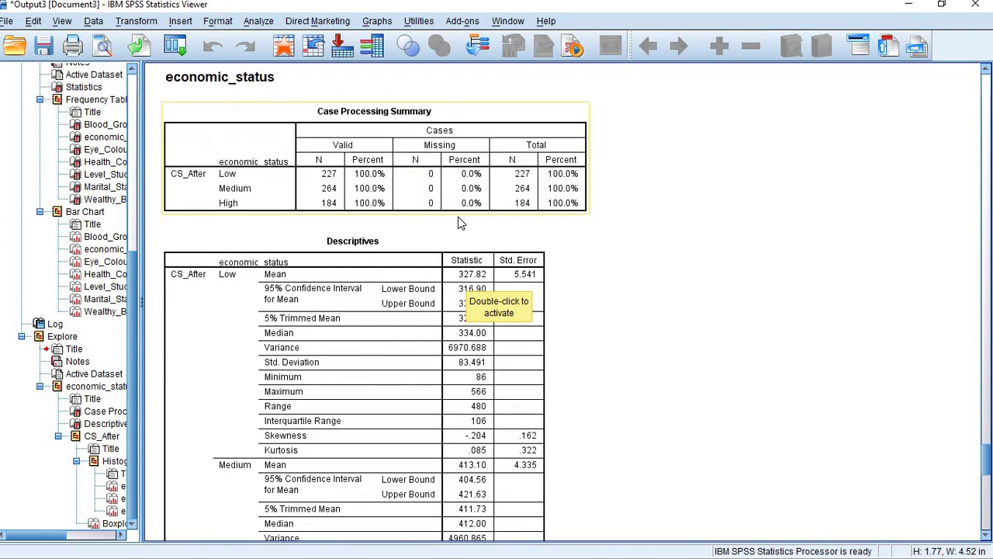
click(430, 167)
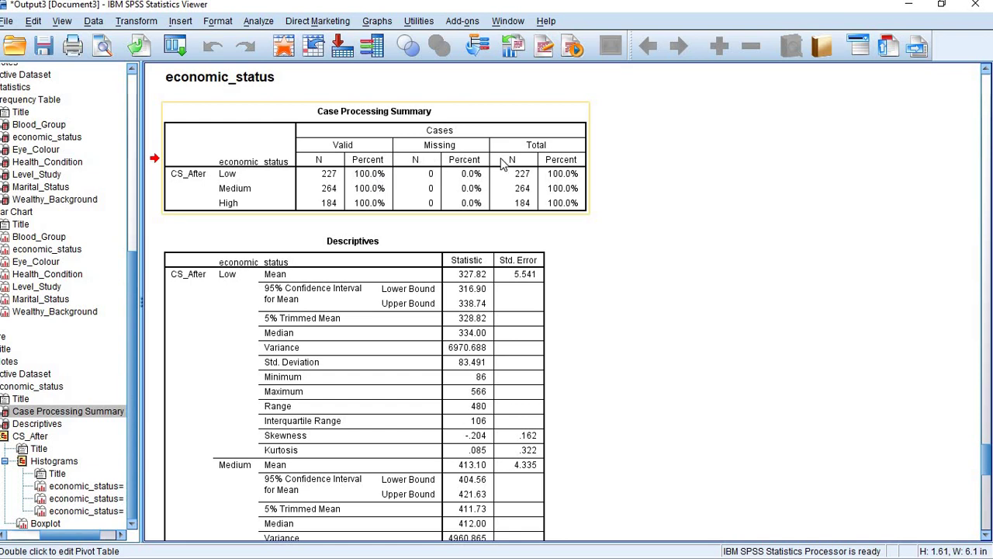
scroll(501, 163, down, 4)
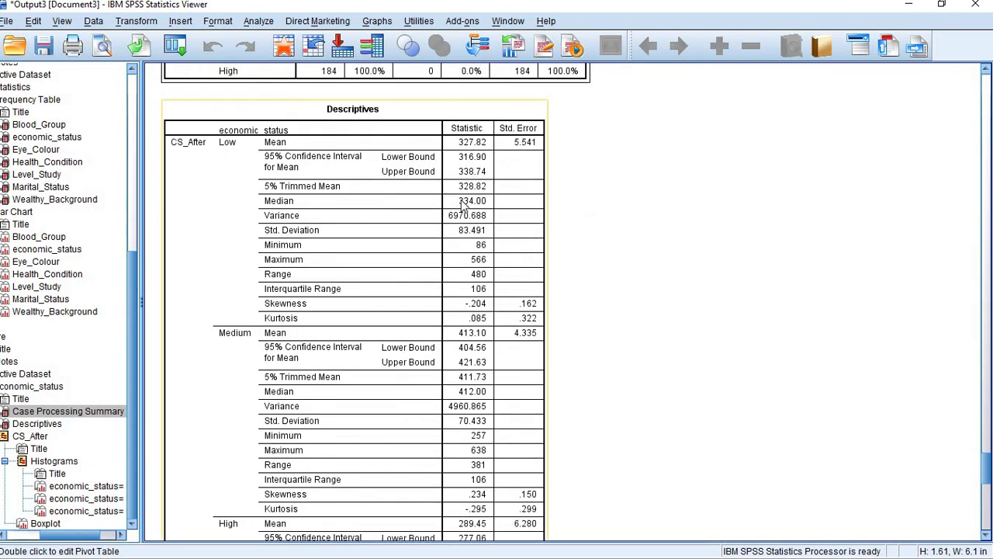
scroll(463, 203, down, 1)
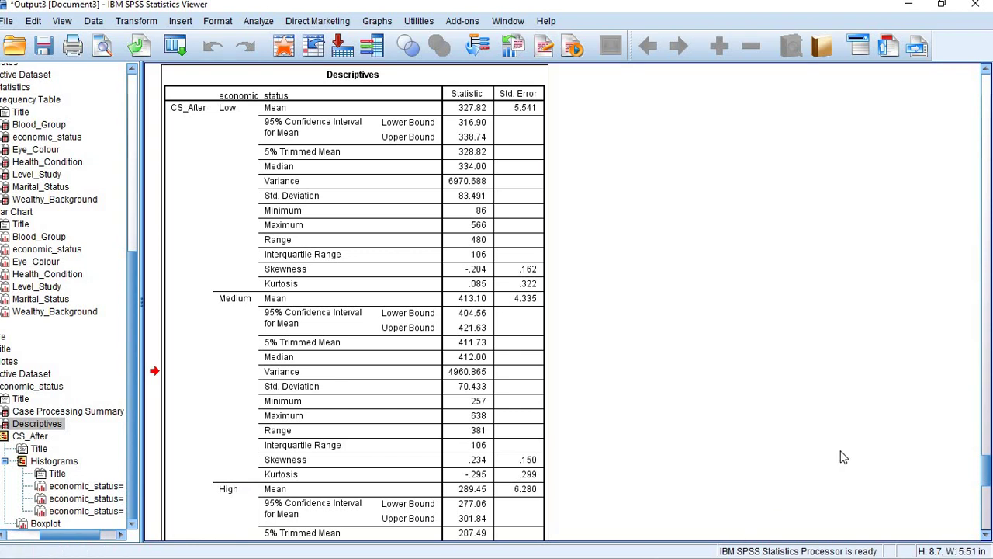
Step: View the CS_After histograms for the Low, Medium and High economic status groups, ending at the boxplot
scroll(557, 356, down, 5)
scroll(557, 357, down, 10)
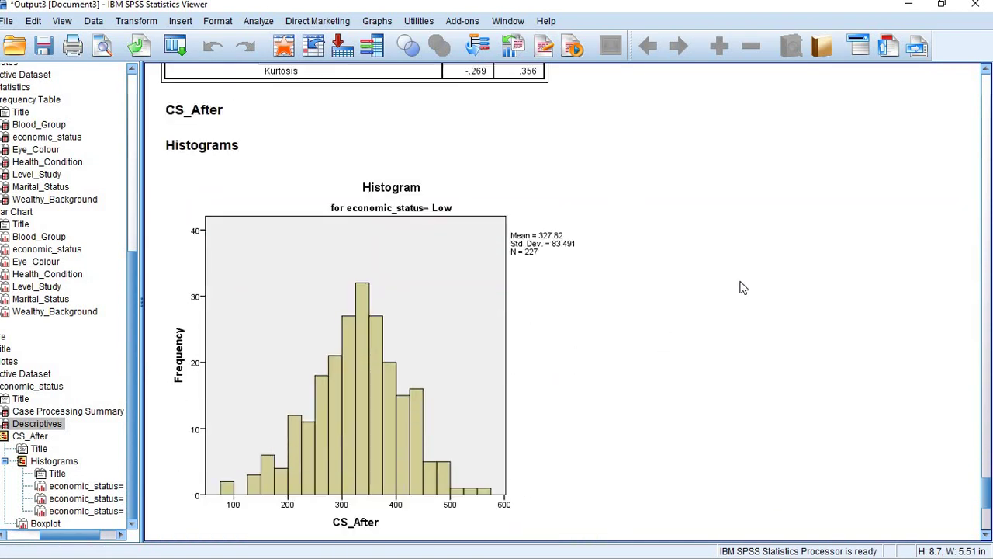
scroll(740, 286, down, 8)
scroll(740, 288, down, 11)
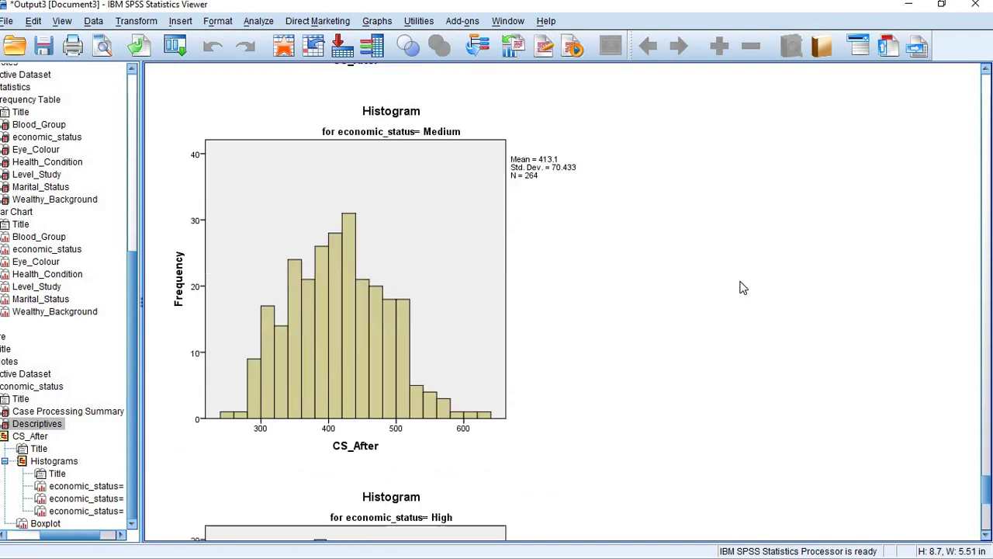
scroll(740, 287, down, 9)
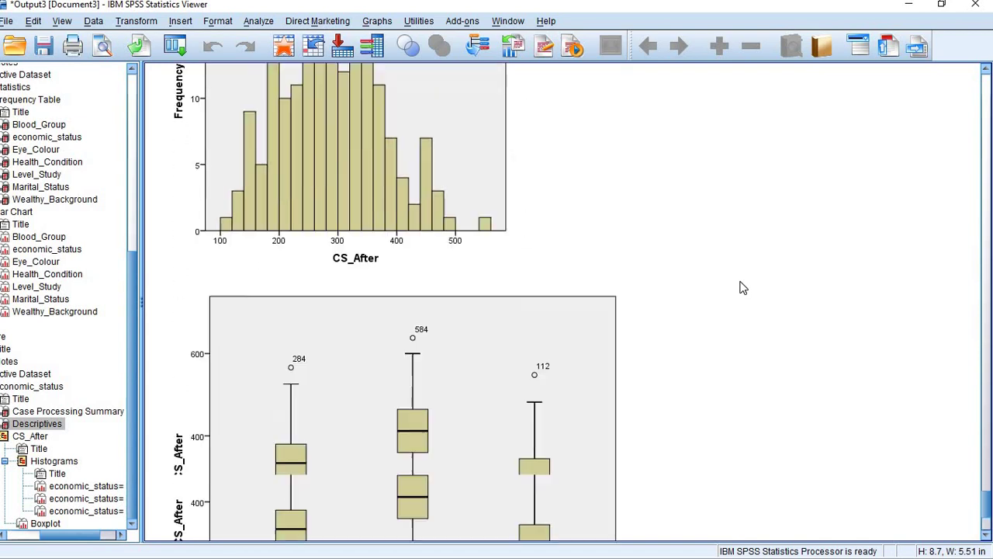
click(499, 310)
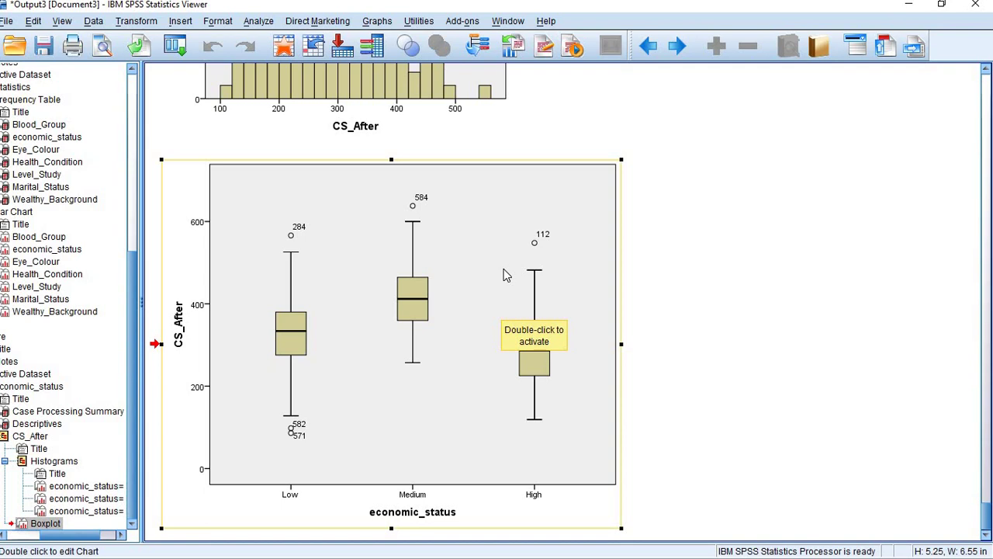
Step: Go back through the CS_After histograms from High to Medium and examine the one for Low economic status
scroll(504, 275, up, 10)
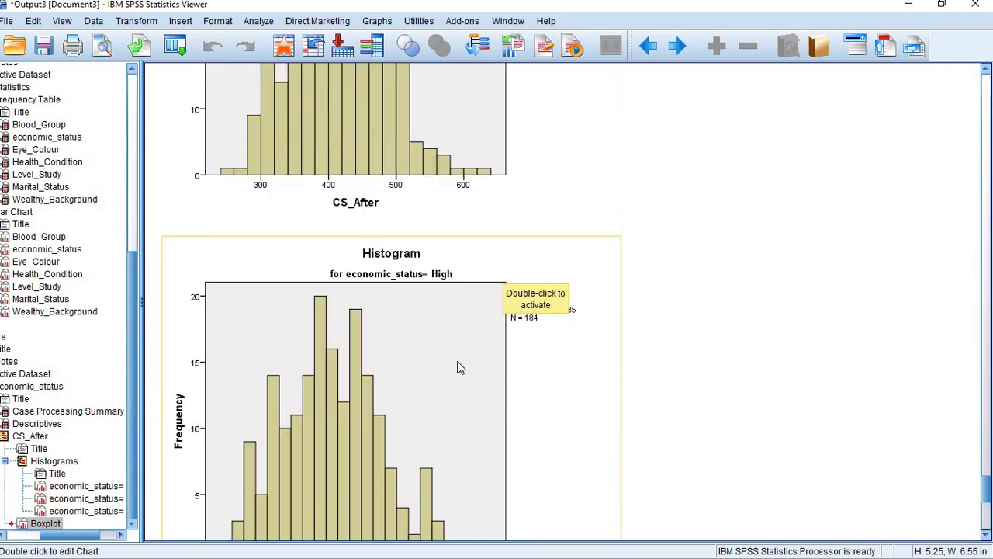
click(457, 361)
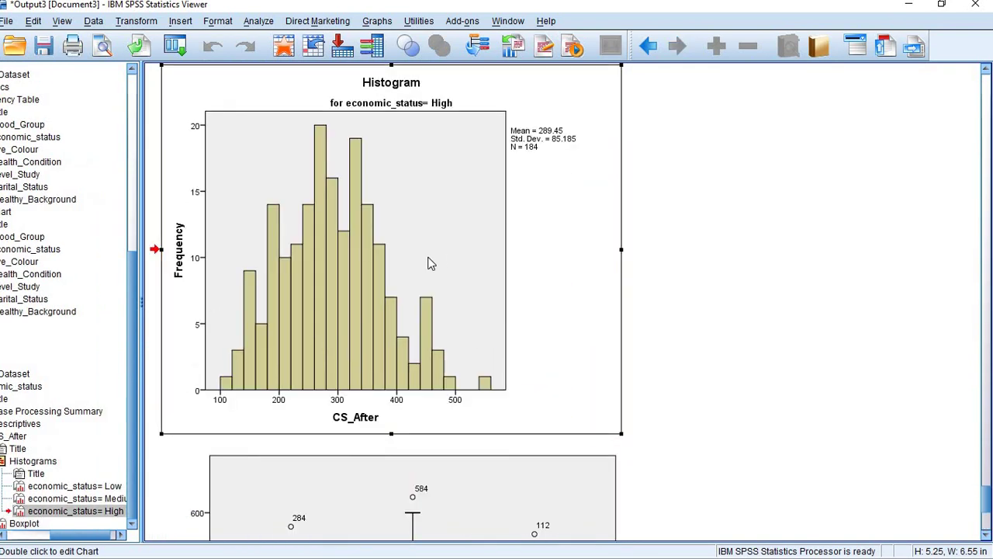
scroll(431, 263, up, 10)
click(432, 264)
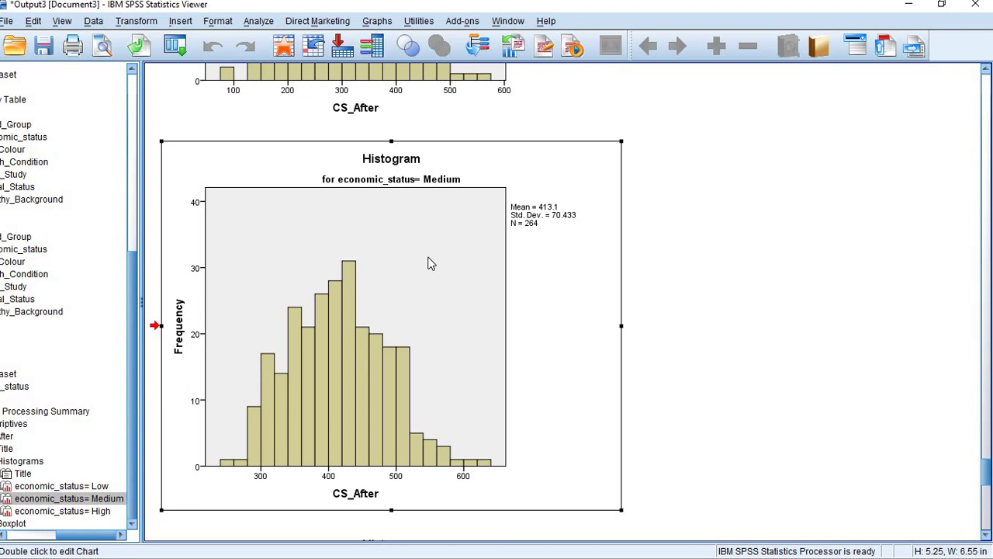
scroll(431, 264, down, 2)
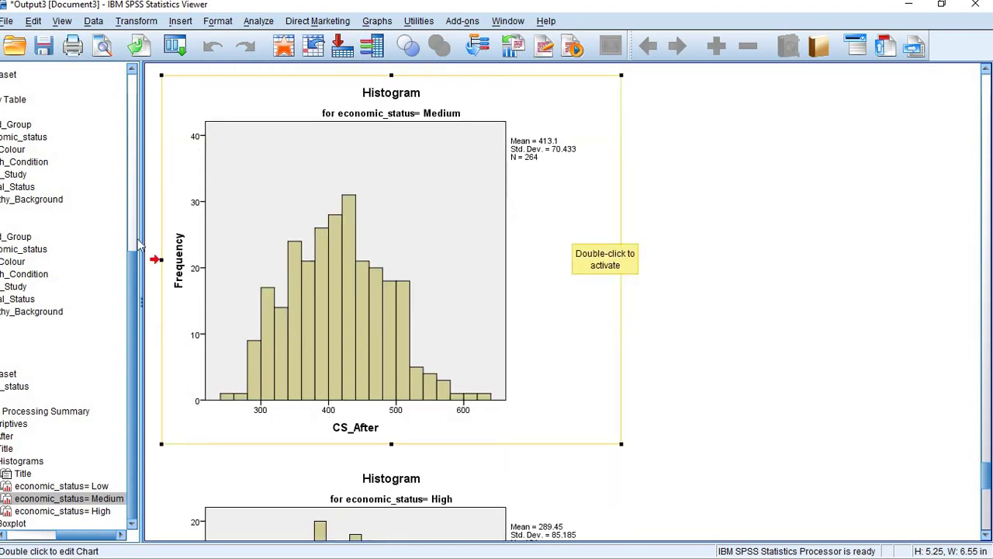
scroll(358, 212, up, 2)
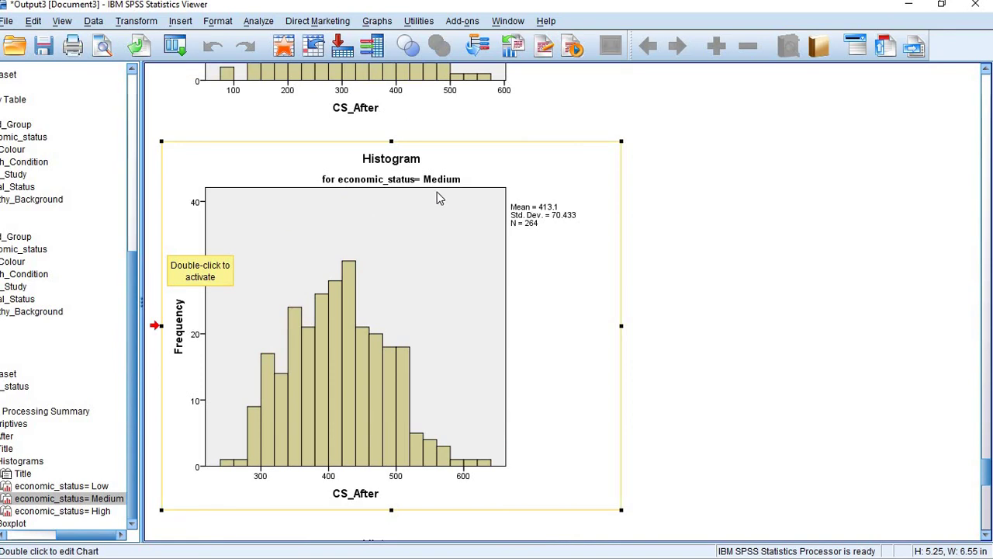
scroll(435, 191, up, 12)
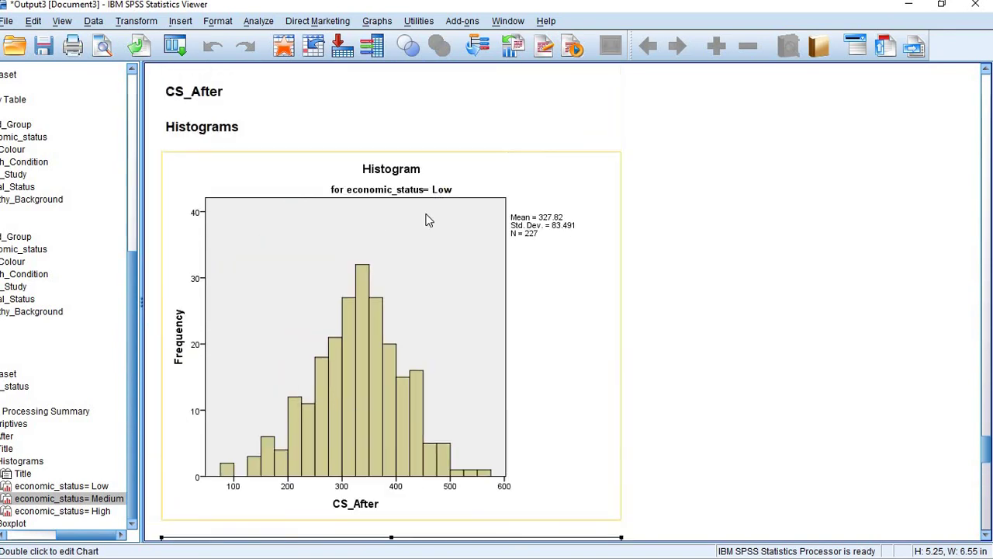
click(422, 244)
scroll(422, 244, up, 2)
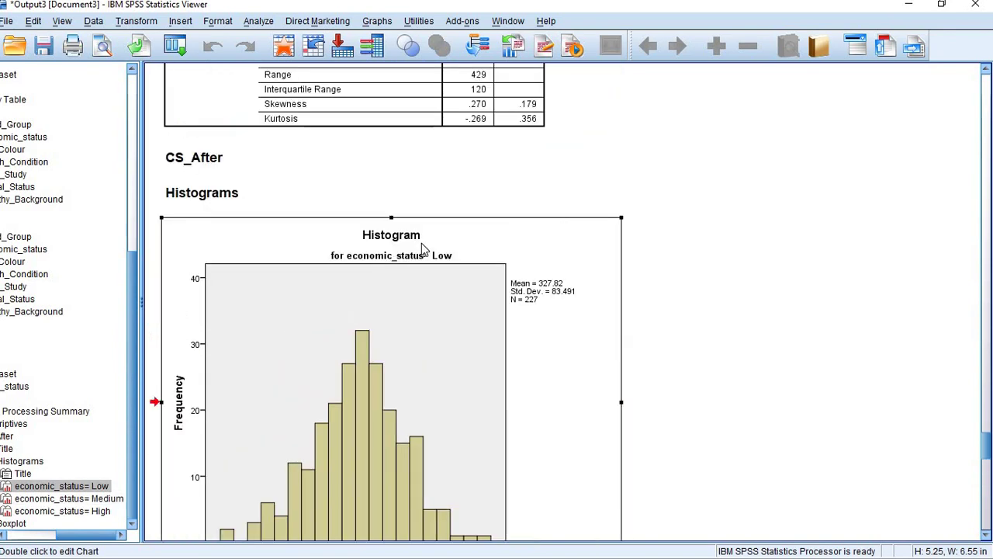
scroll(422, 244, down, 4)
double_click(422, 242)
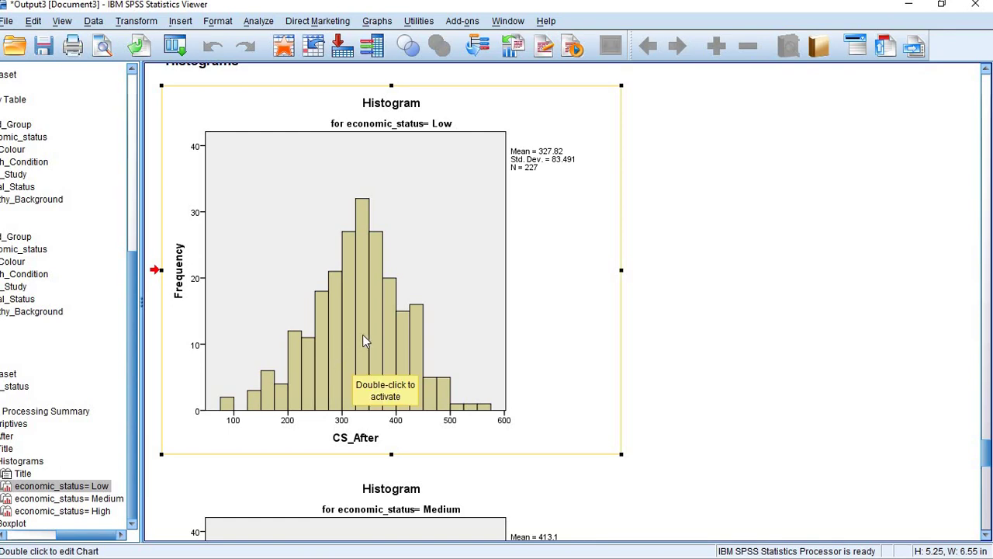
Step: Compare the Medium and High histograms of CS_After, then examine the boxplot across economic status groups
scroll(365, 349, down, 2)
scroll(366, 349, down, 5)
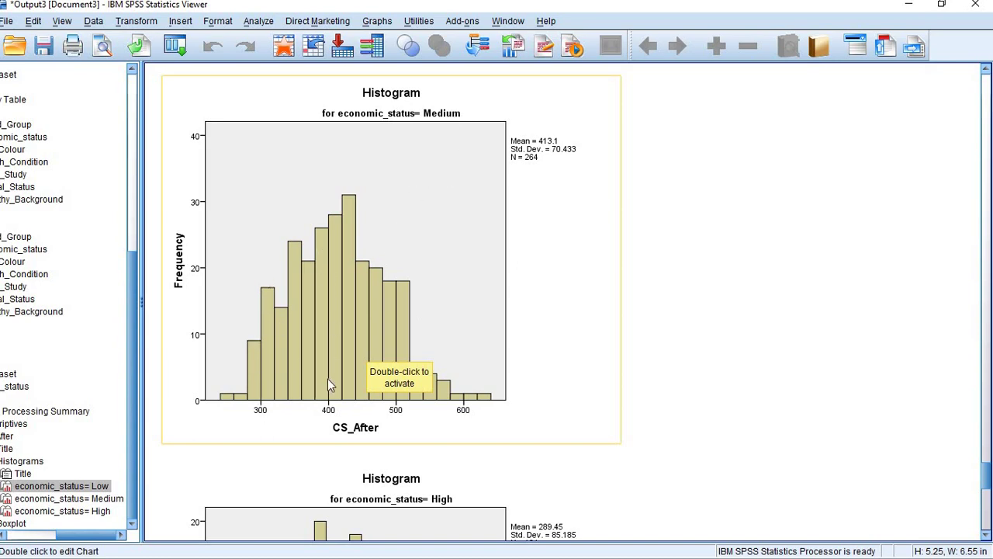
scroll(389, 383, down, 10)
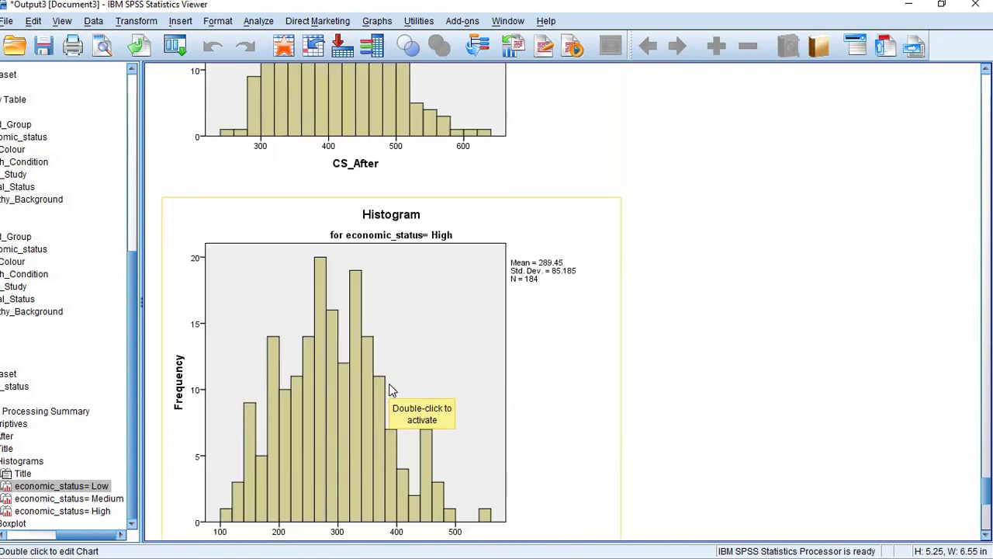
click(404, 316)
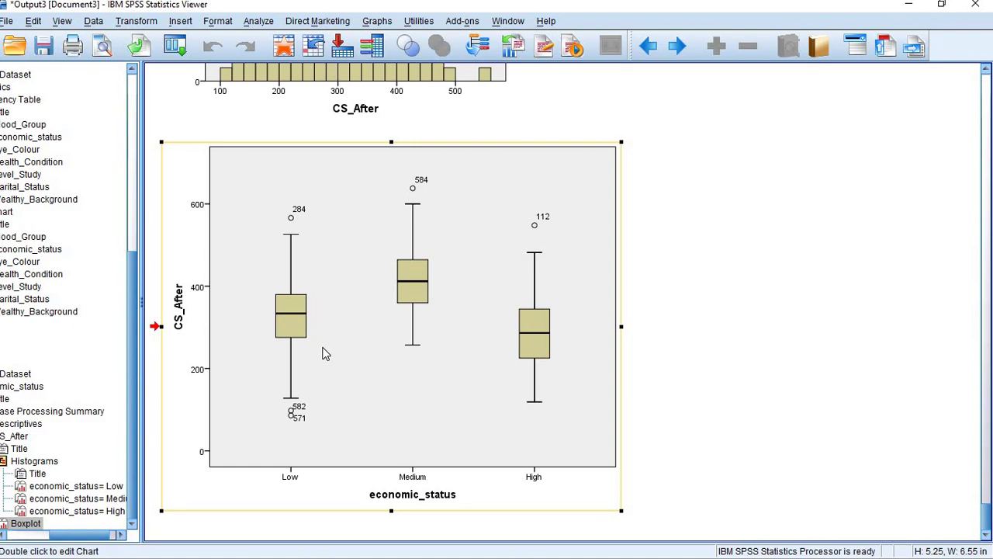
click(273, 459)
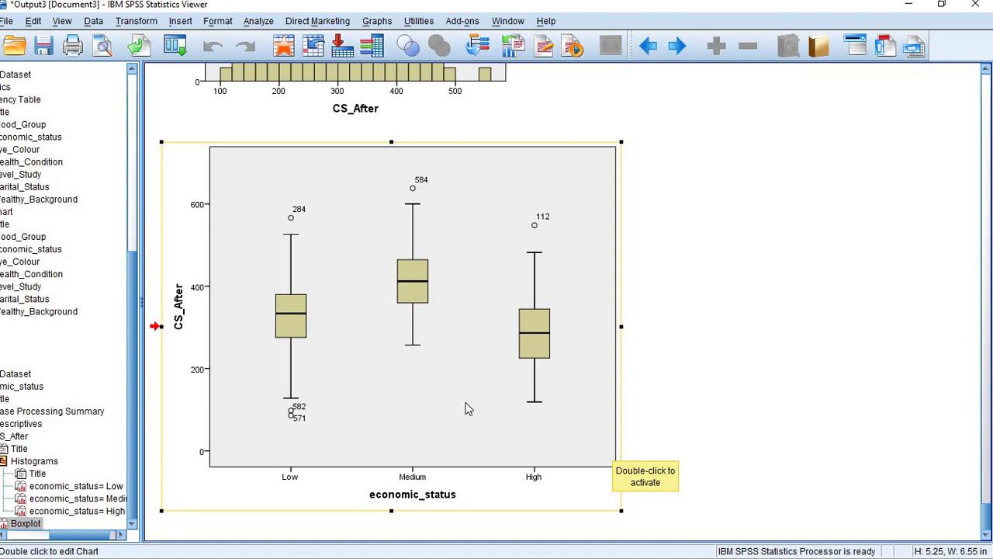
Step: Recheck the boxplot's three groups against the histograms up to Low economic status and return to the boxplot
scroll(468, 409, up, 3)
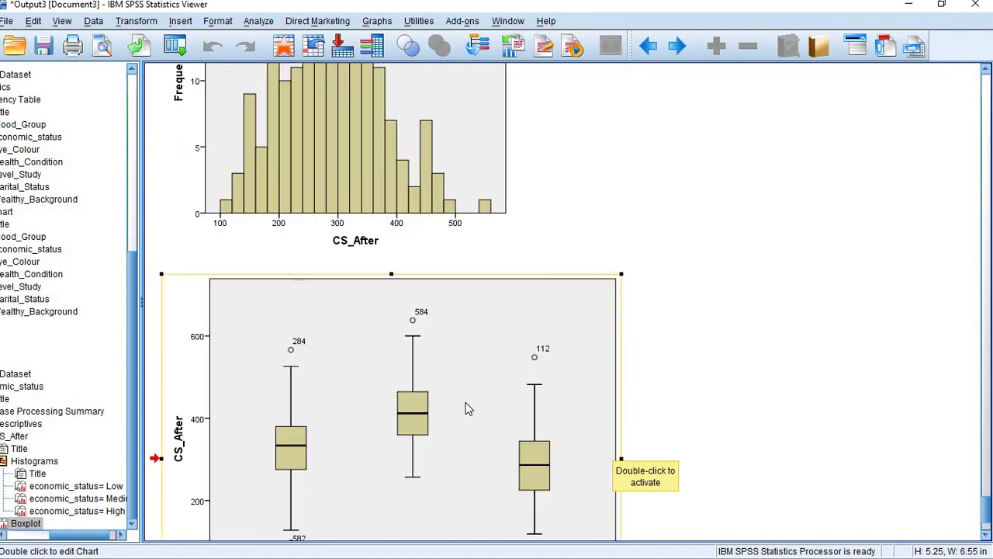
scroll(567, 373, down, 2)
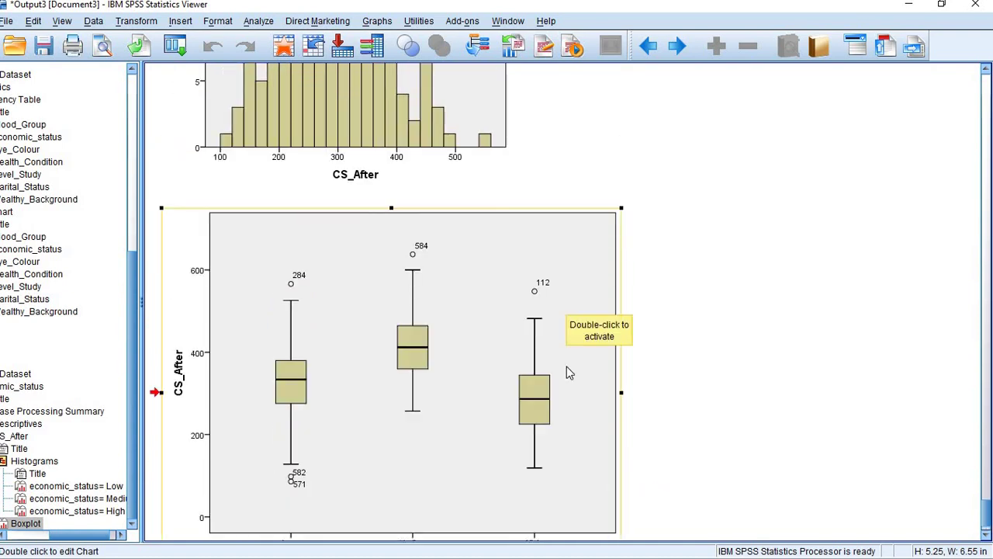
scroll(509, 349, down, 2)
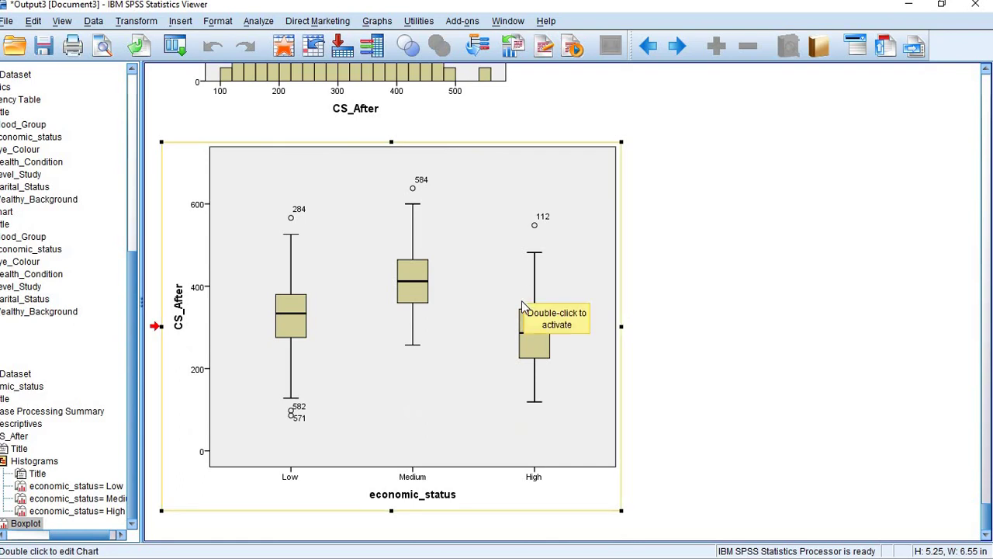
scroll(518, 306, up, 4)
scroll(521, 336, down, 2)
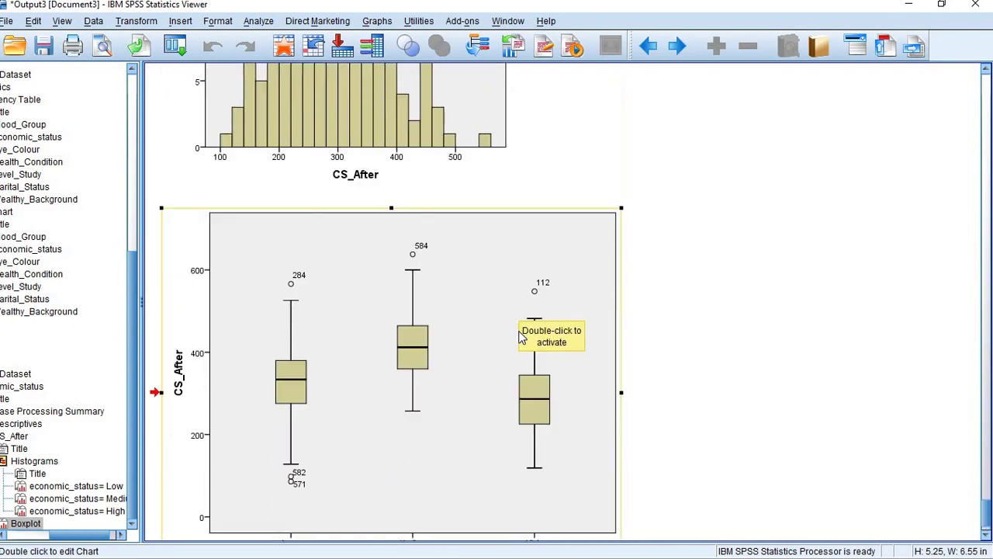
scroll(418, 344, up, 20)
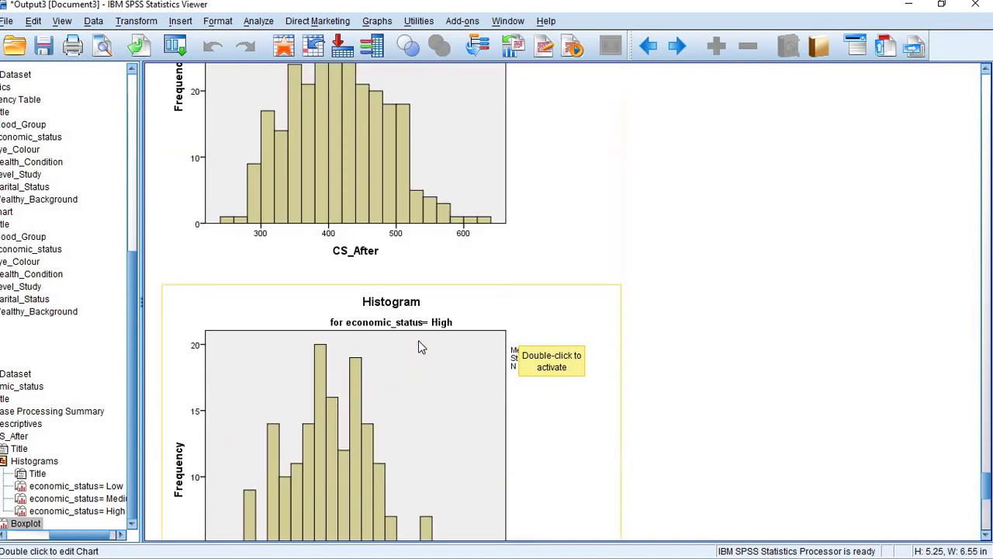
scroll(418, 345, up, 11)
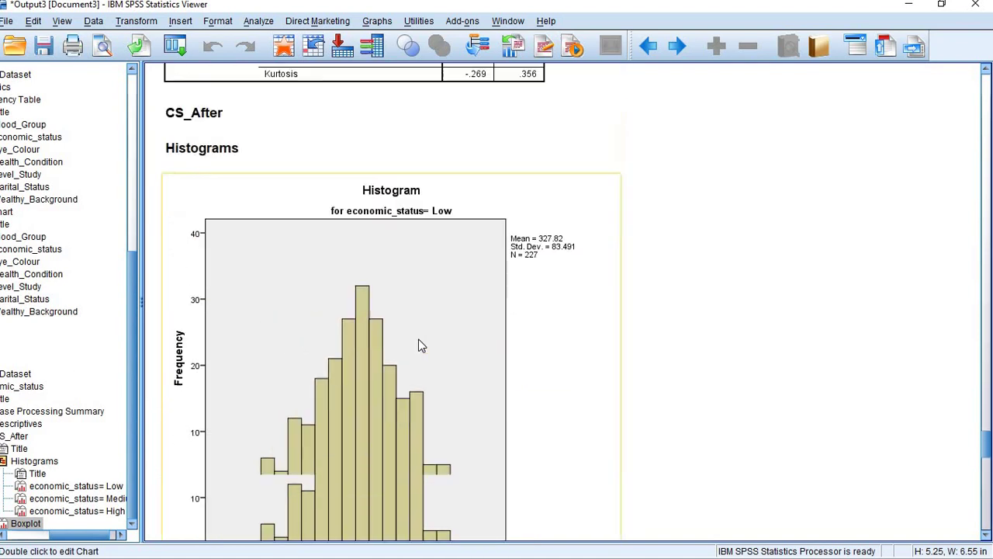
scroll(418, 345, down, 10)
scroll(418, 345, down, 20)
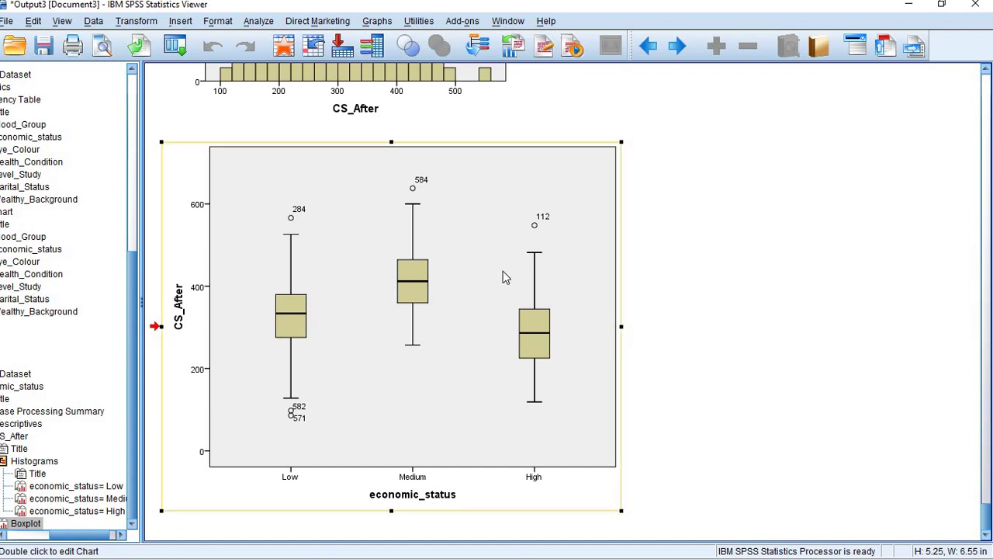
Step: Make the CS_After histogram for High economic status slightly narrower and close its Chart Editor
scroll(503, 277, up, 5)
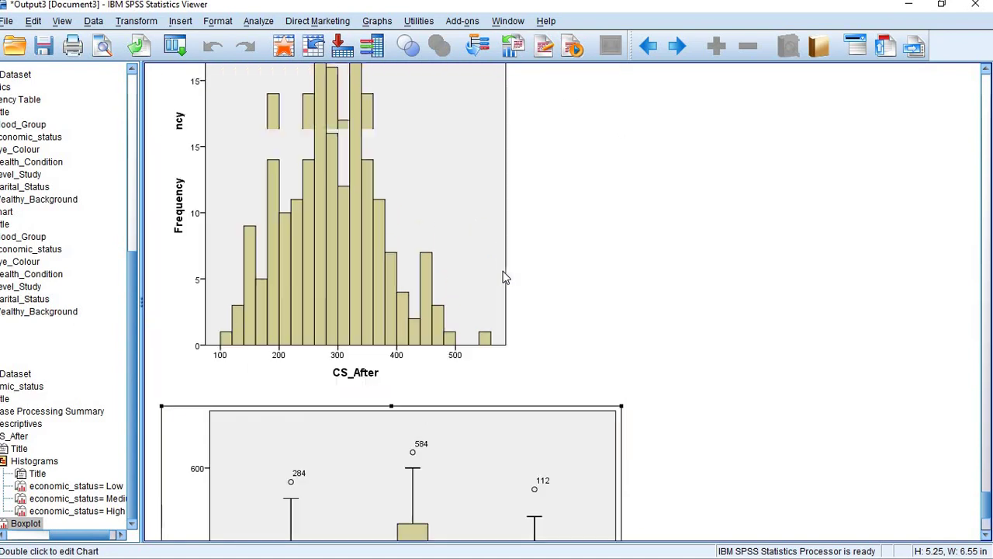
click(486, 286)
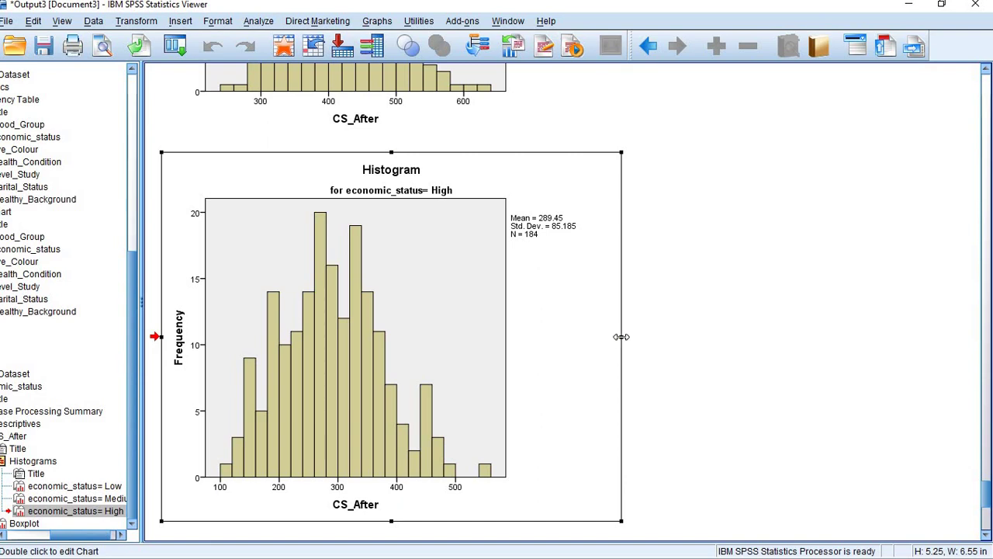
drag(621, 336, 600, 333)
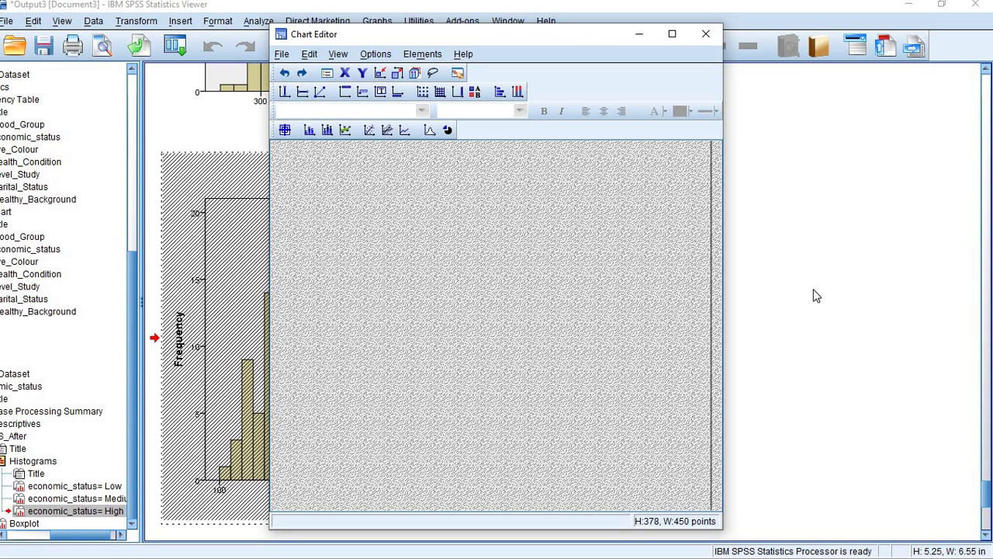
click(706, 33)
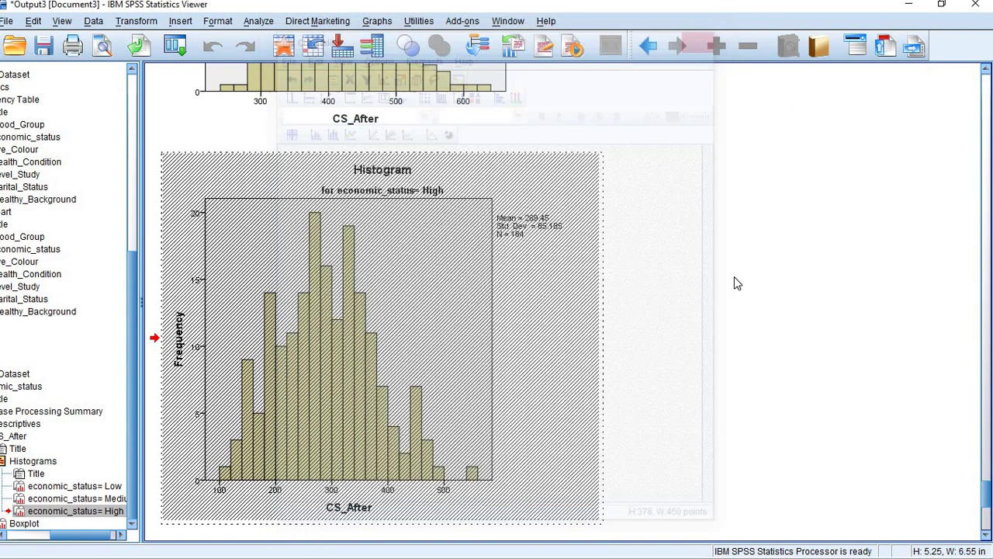
Step: Examine the CS_After histogram for High economic status, followed by the boxplot of the three economic status groups
scroll(694, 314, down, 3)
scroll(696, 316, up, 2)
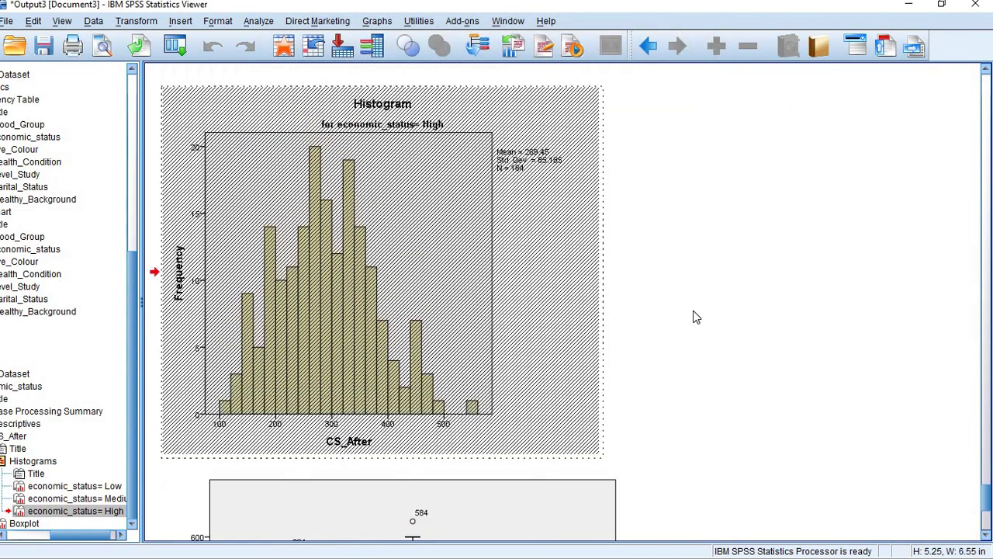
scroll(696, 316, down, 7)
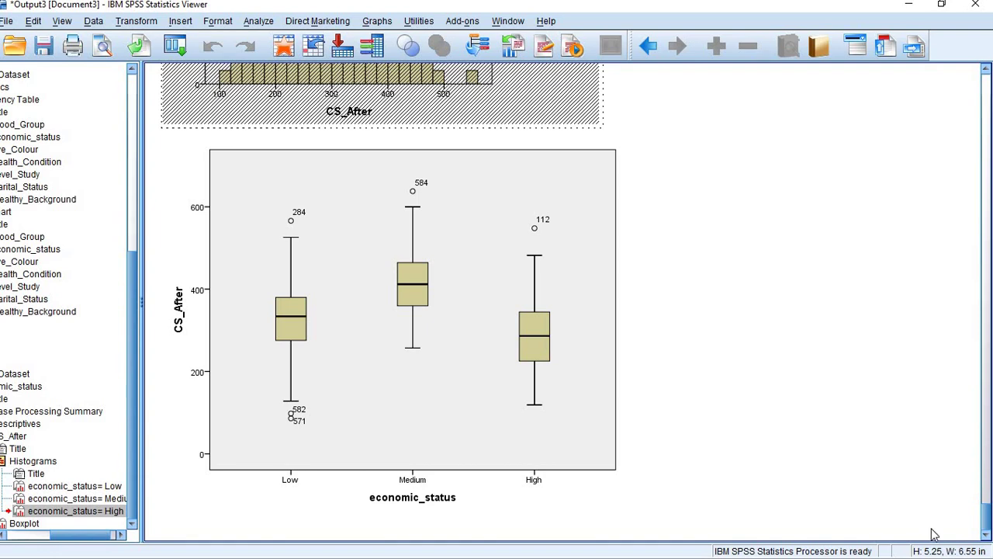
Step: Go back up to the Descriptives table and compare the CS_After means for Low, Medium and High economic status
scroll(934, 536, up, 2)
scroll(897, 370, up, 15)
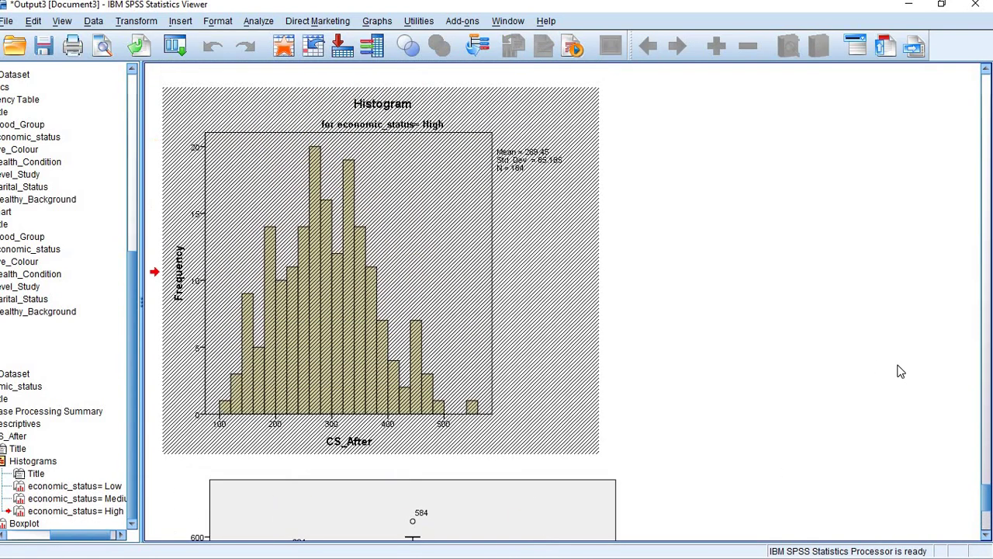
scroll(900, 370, up, 10)
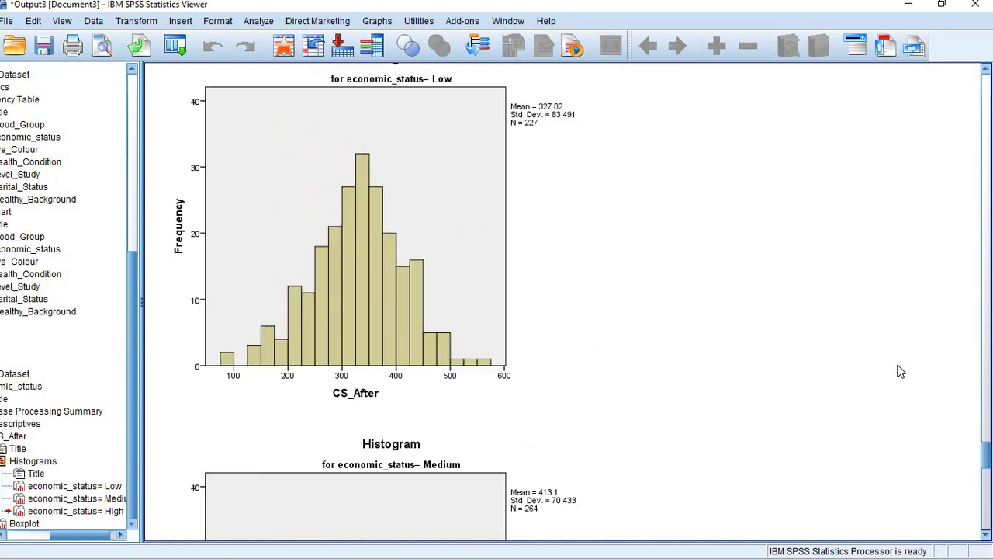
scroll(898, 371, up, 12)
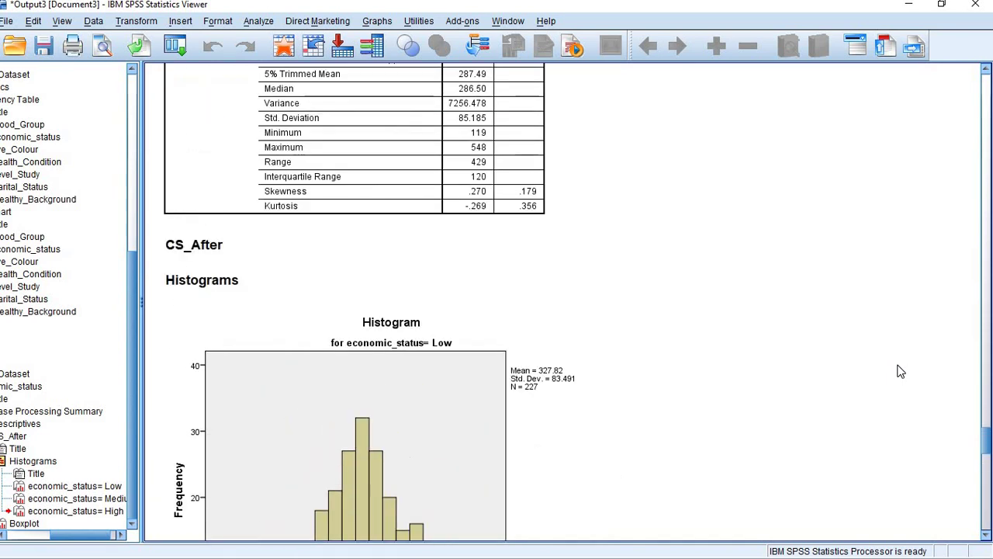
scroll(900, 371, up, 5)
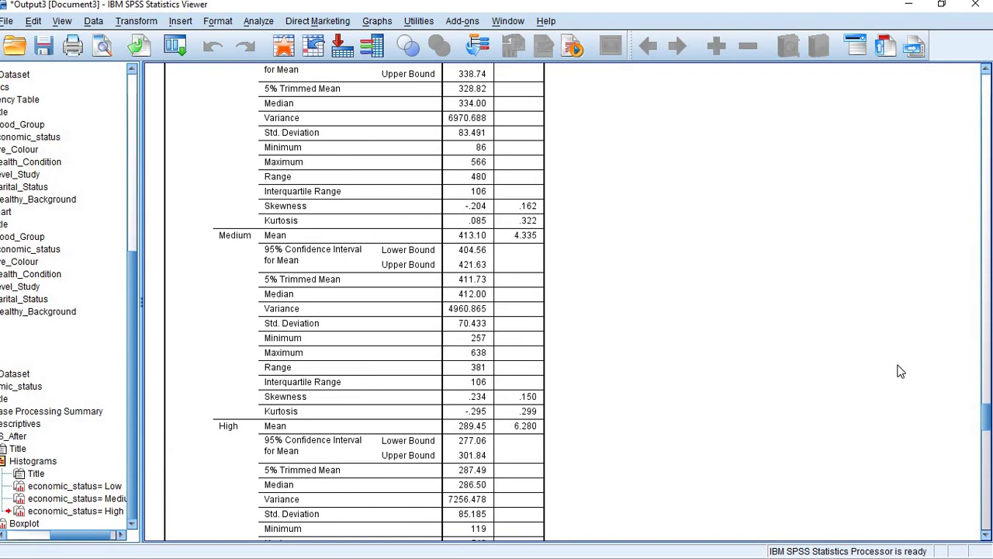
scroll(900, 371, up, 3)
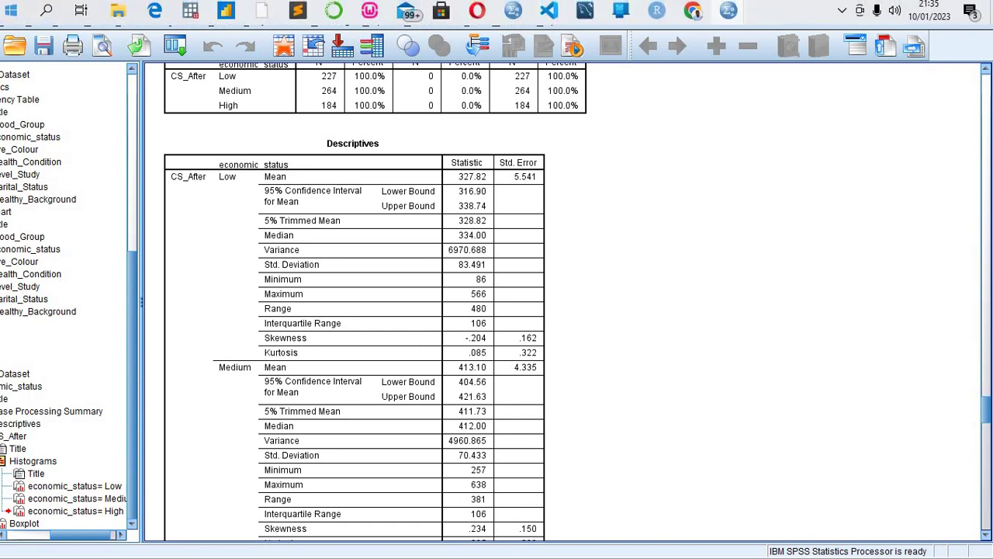
click(417, 195)
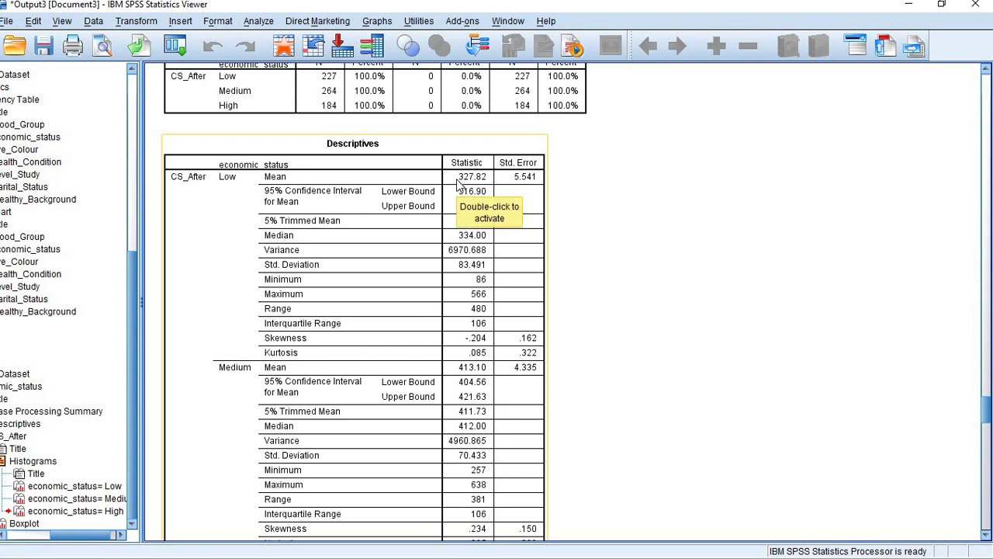
click(465, 174)
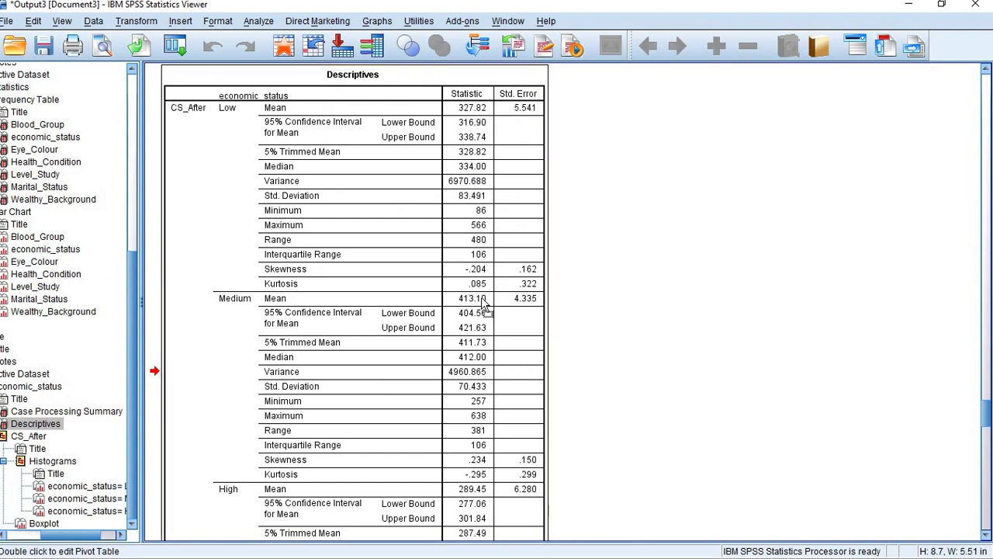
double_click(486, 494)
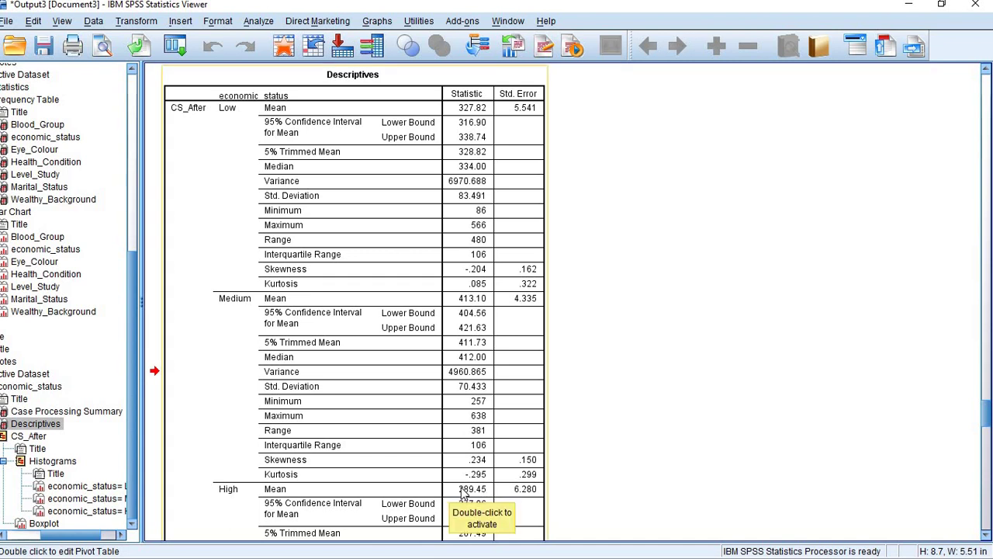
double_click(466, 493)
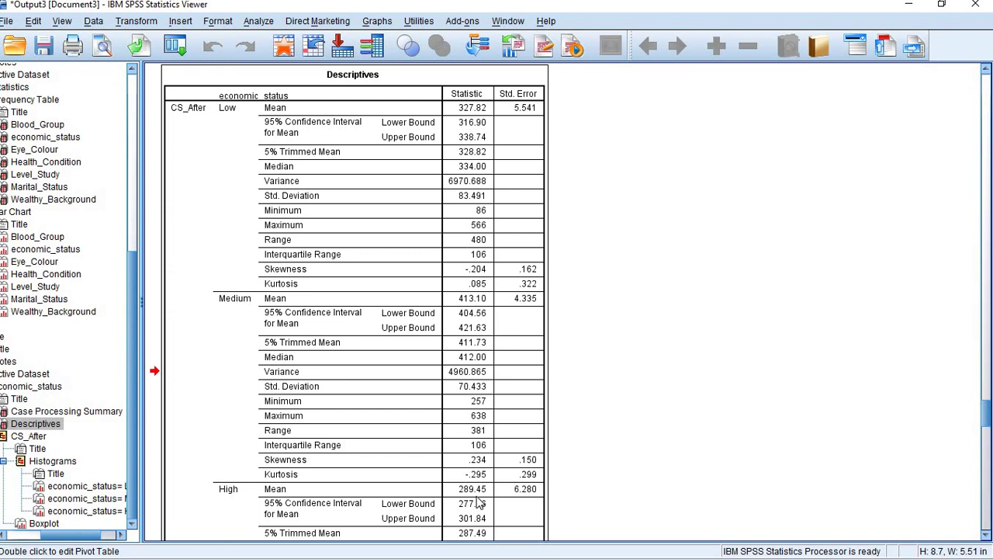
Step: Go down through the three CS_After histograms to the boxplot and examine each group's spread and outliers
scroll(481, 496, down, 15)
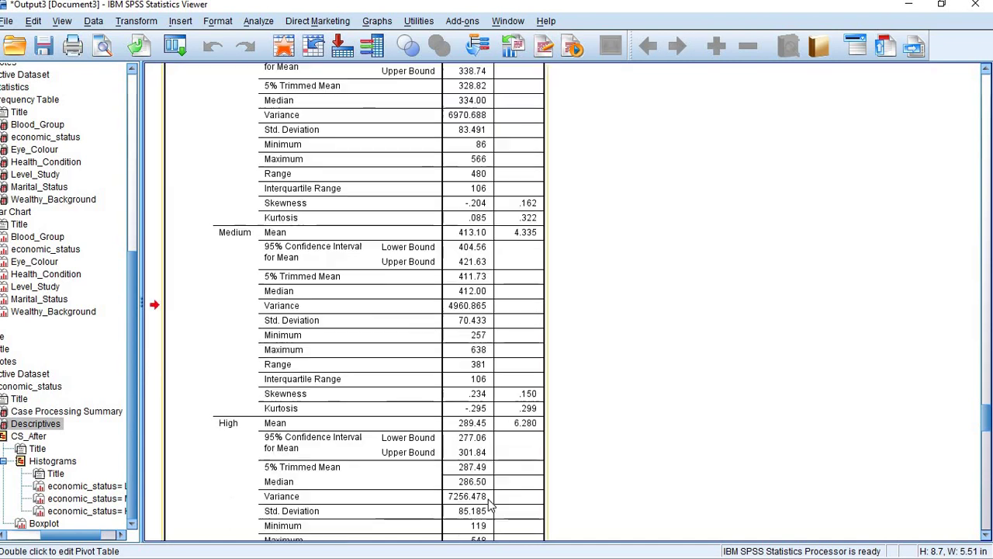
scroll(492, 481, down, 12)
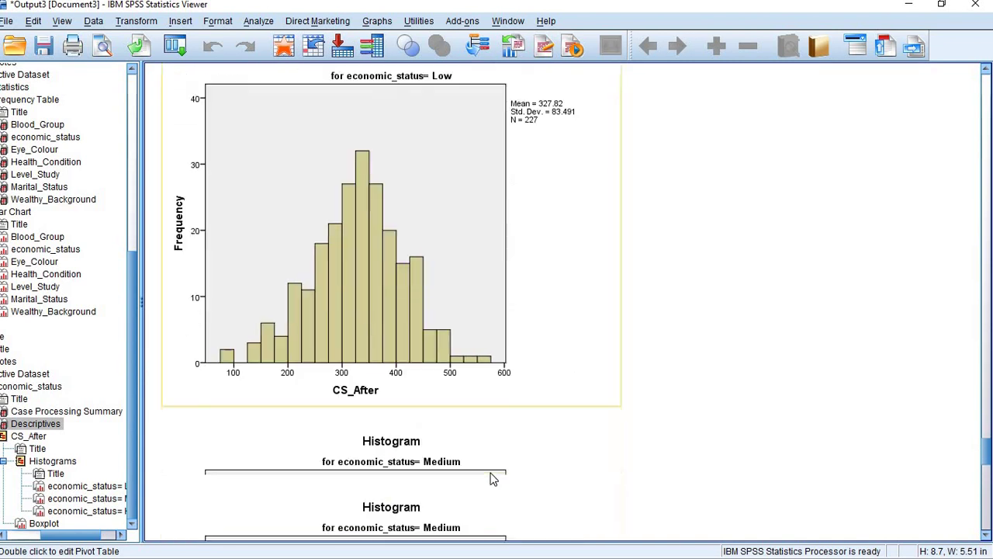
scroll(492, 471, down, 5)
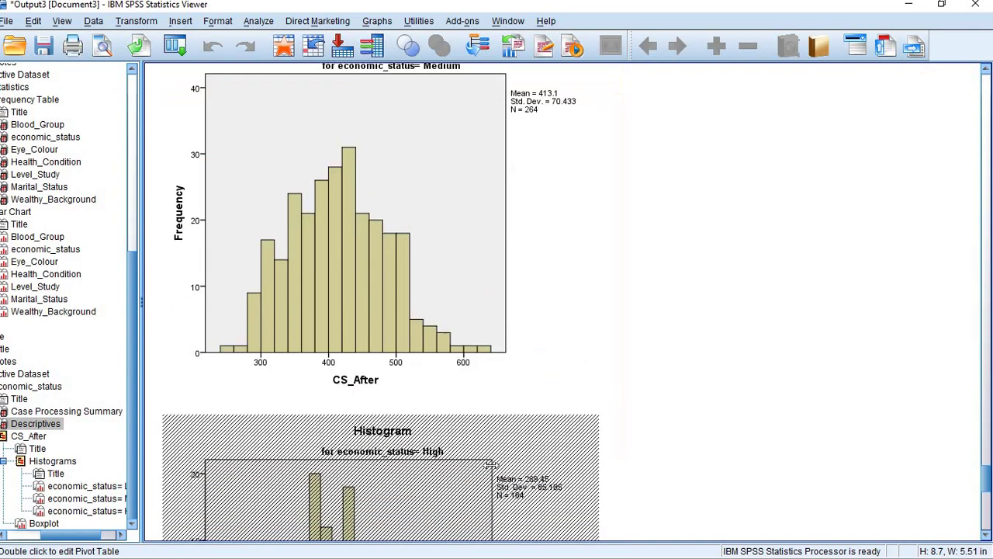
scroll(490, 443, down, 10)
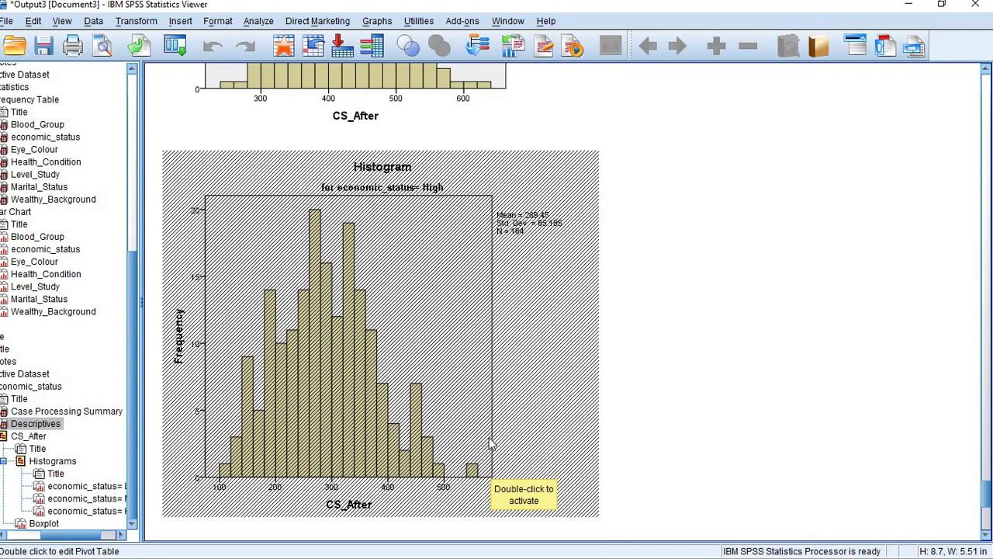
scroll(489, 443, down, 3)
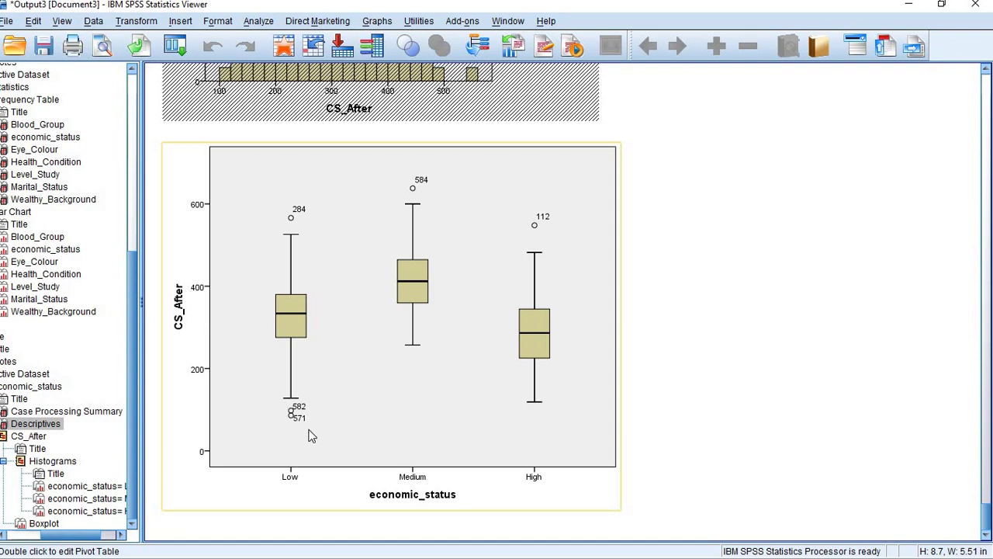
click(539, 419)
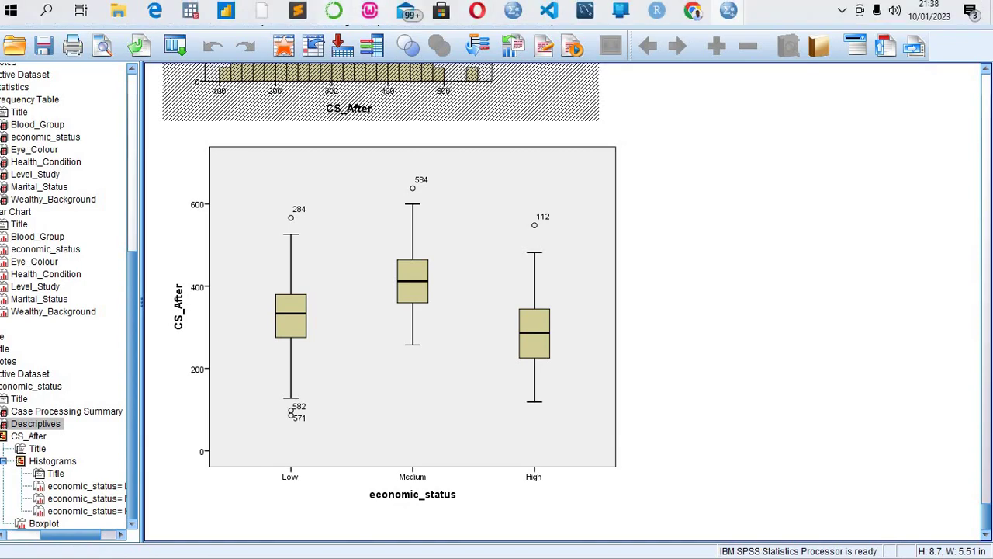
Step: Switch to the Almond Data School PDF in the browser and read the Health Condition row in the Characteristic Variables table
click(146, 9)
scroll(417, 295, up, 12)
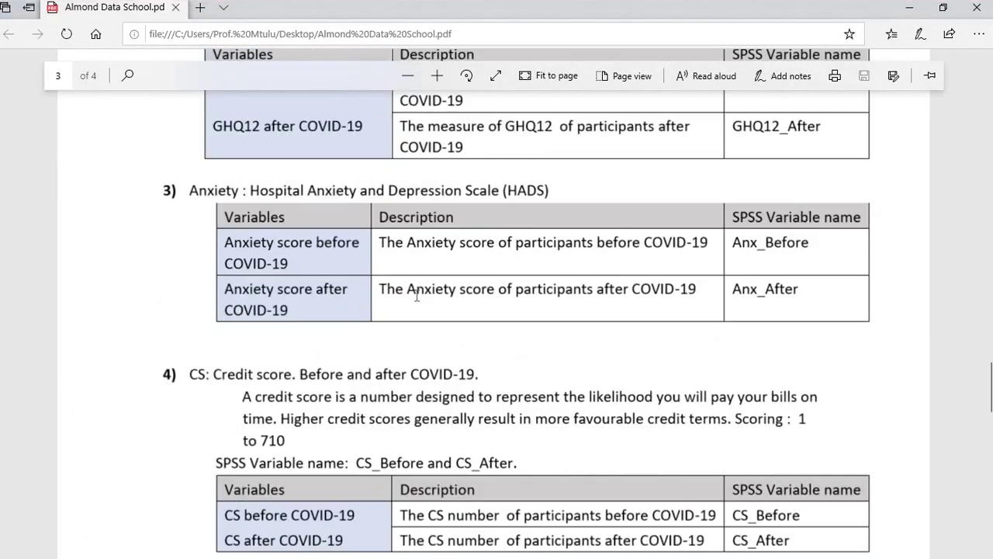
scroll(417, 301, up, 12)
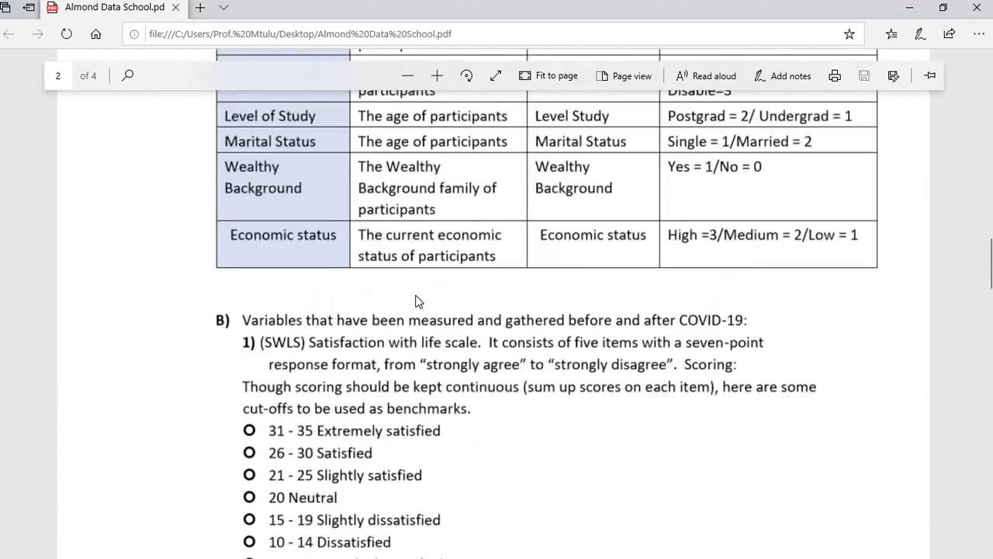
scroll(417, 301, up, 1)
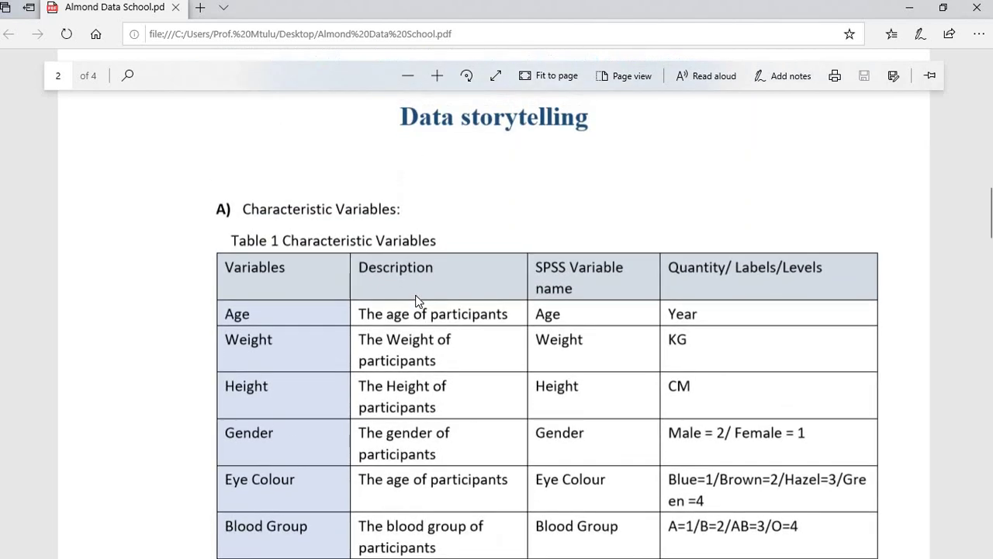
scroll(416, 294, down, 5)
scroll(417, 296, down, 2)
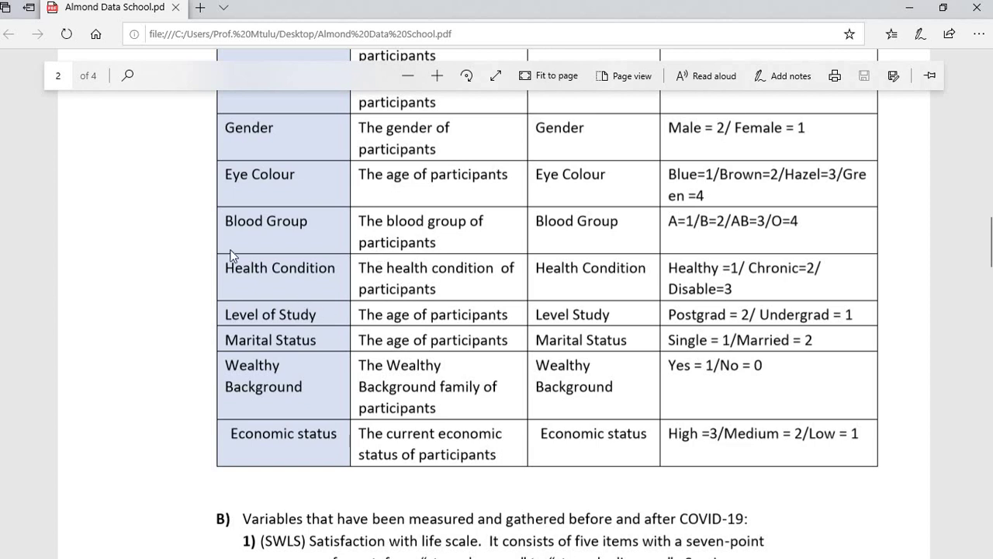
mouse_move(277, 273)
mouse_down()
mouse_move(801, 273)
mouse_move(687, 279)
mouse_up()
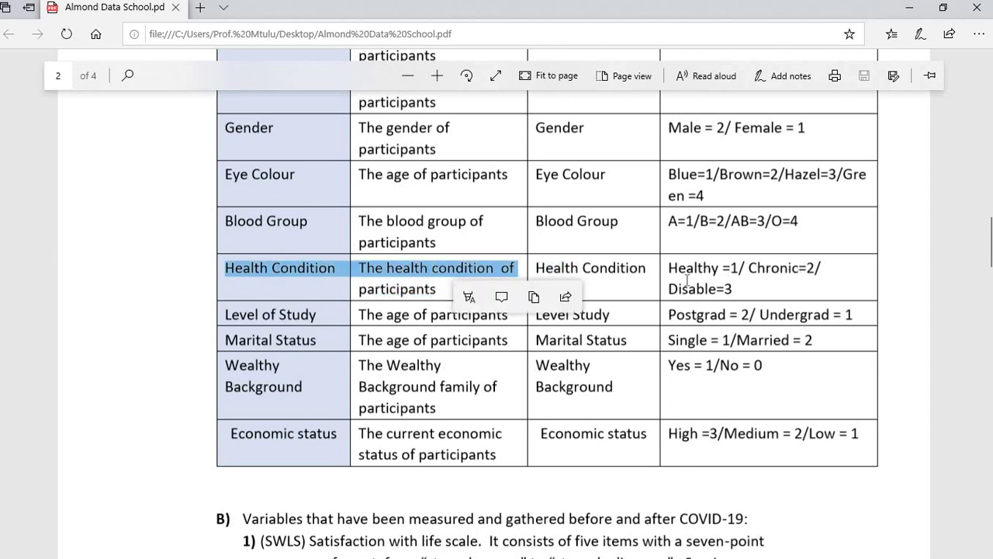
click(306, 277)
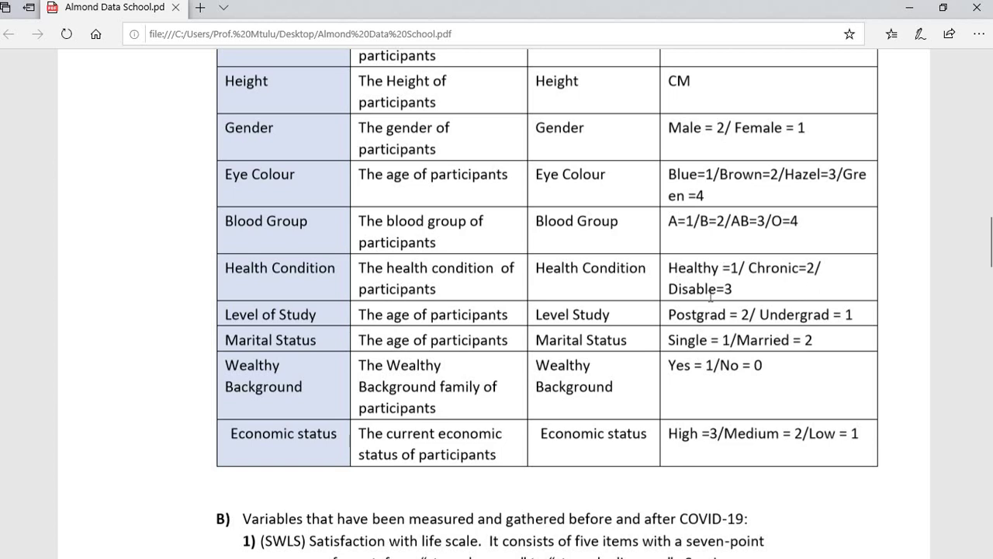
Step: Read the GHQ12, anxiety and credit score variable descriptions in the PDF, and recheck the Health Condition levels in Table 1
scroll(710, 295, down, 10)
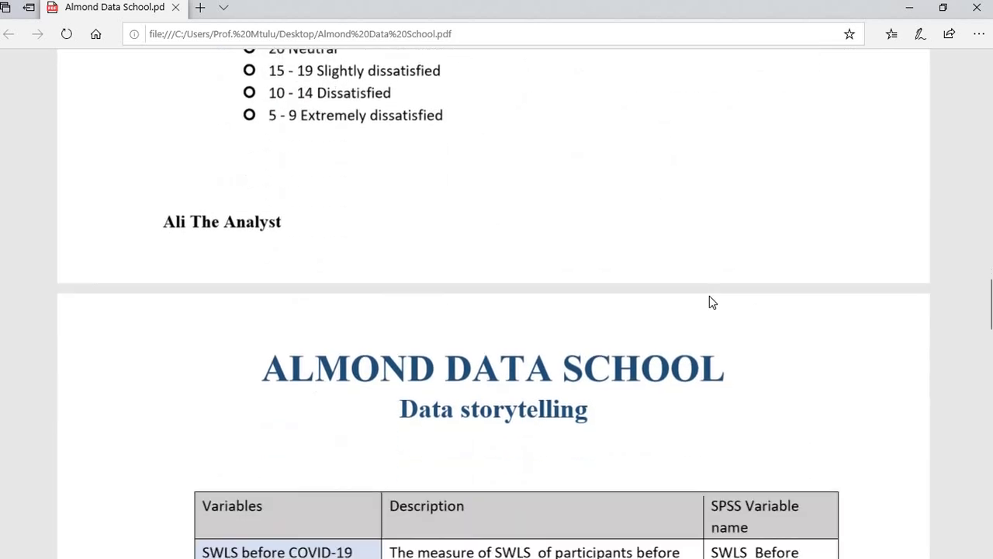
scroll(709, 296, down, 5)
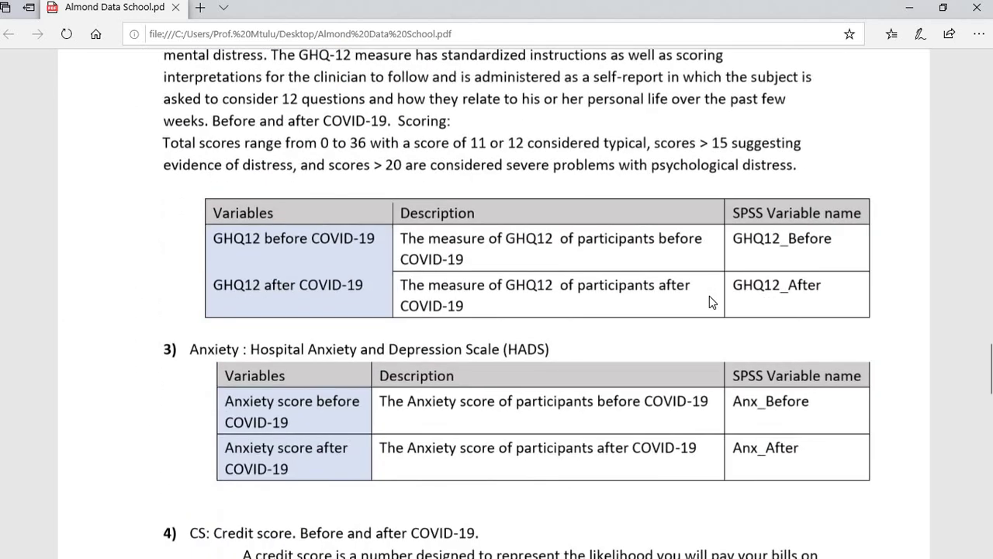
scroll(709, 301, down, 1)
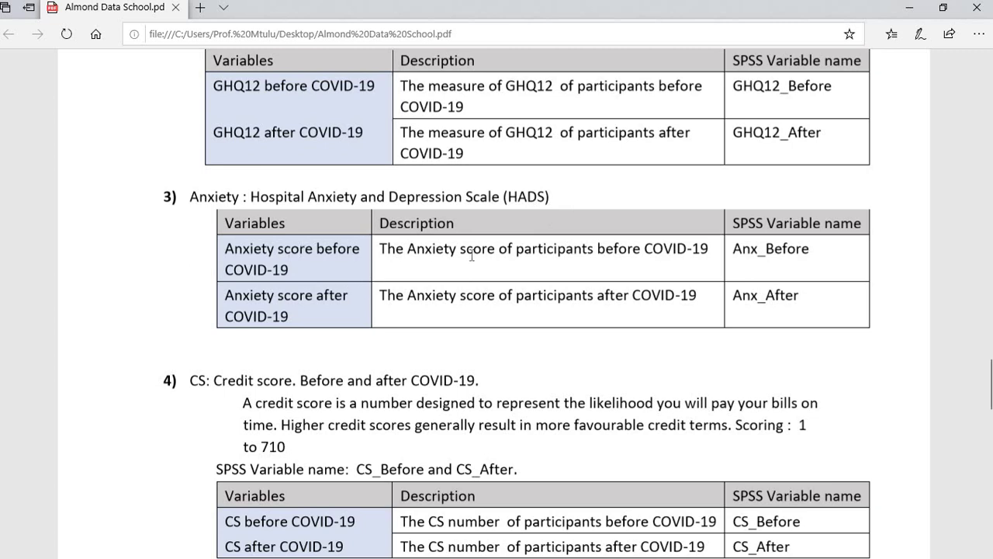
scroll(472, 256, up, 10)
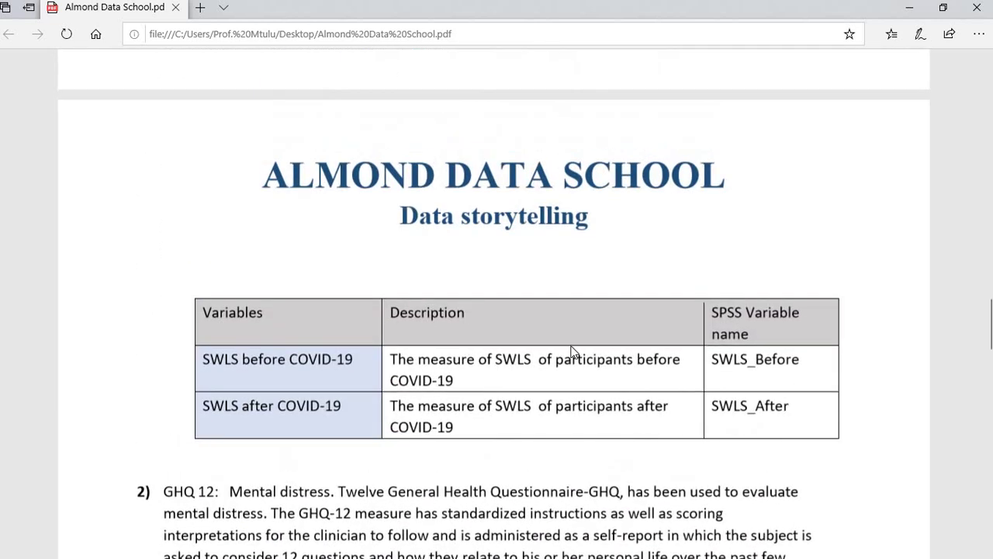
scroll(482, 335, up, 3)
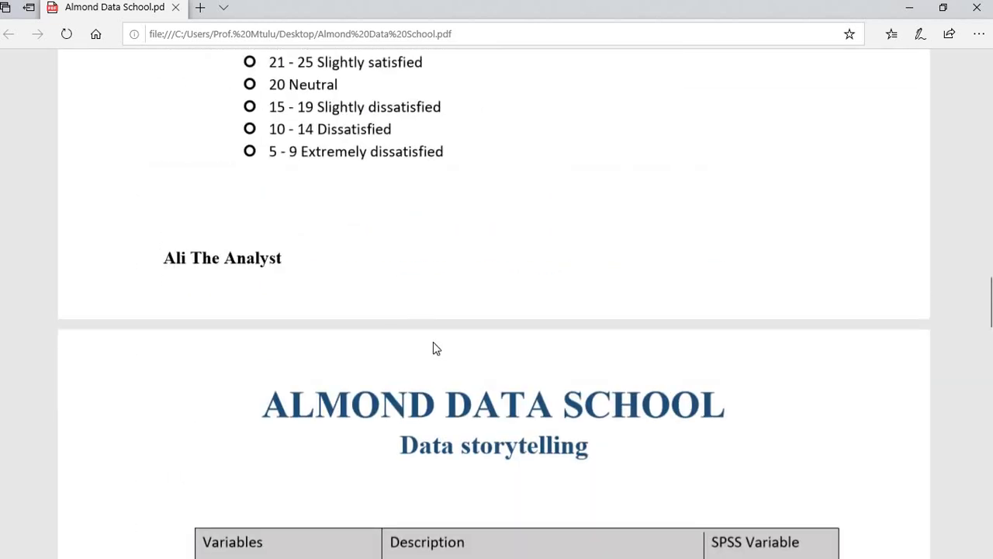
scroll(432, 349, up, 3)
scroll(435, 348, up, 4)
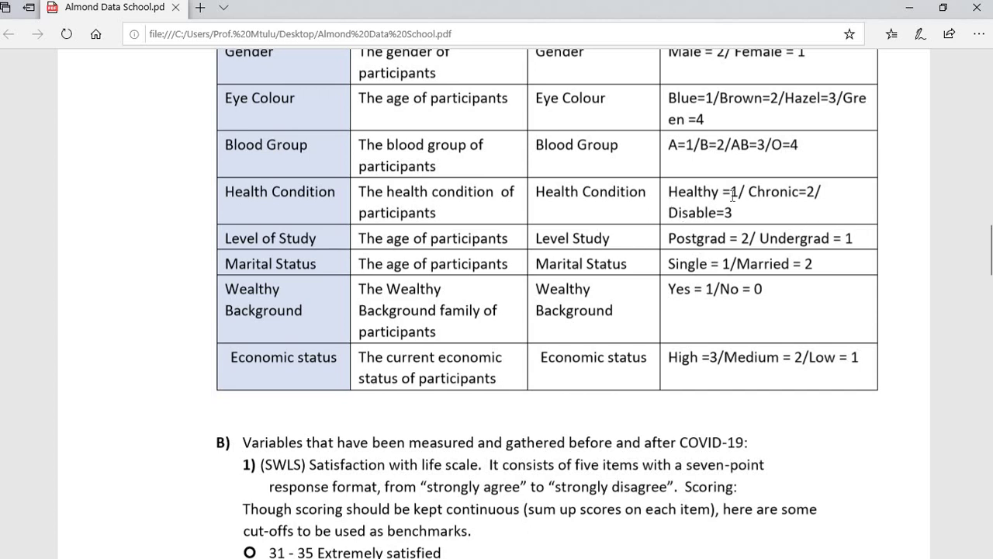
scroll(734, 194, up, 2)
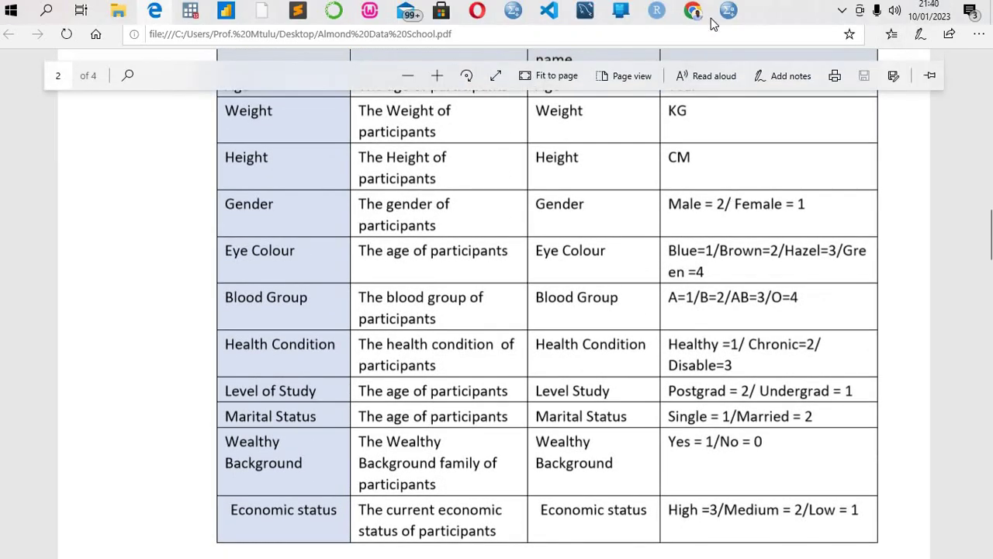
Step: Switch to the UK_Student_Jan data in SPSS, open Explore and clear CS_After from the dependent list
mouse_move(728, 11)
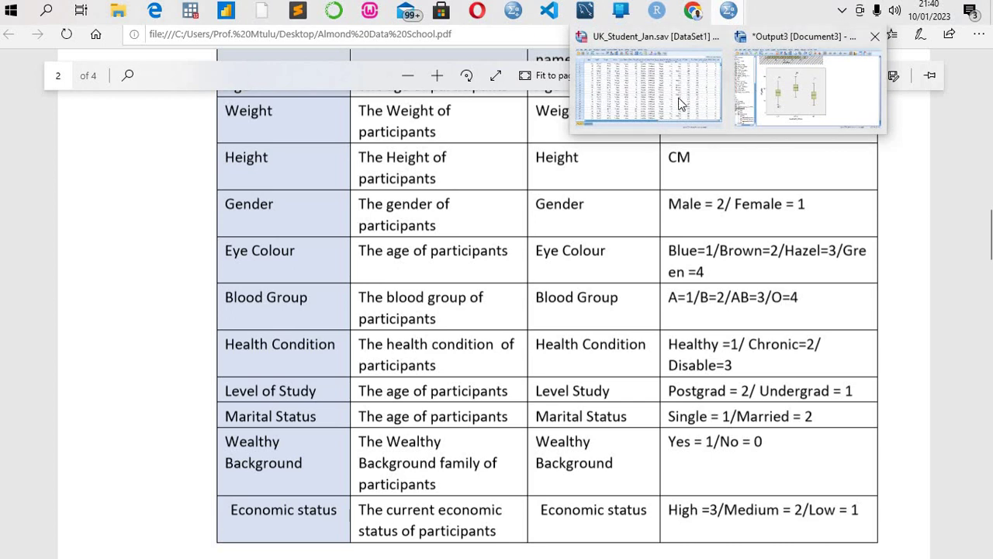
click(613, 109)
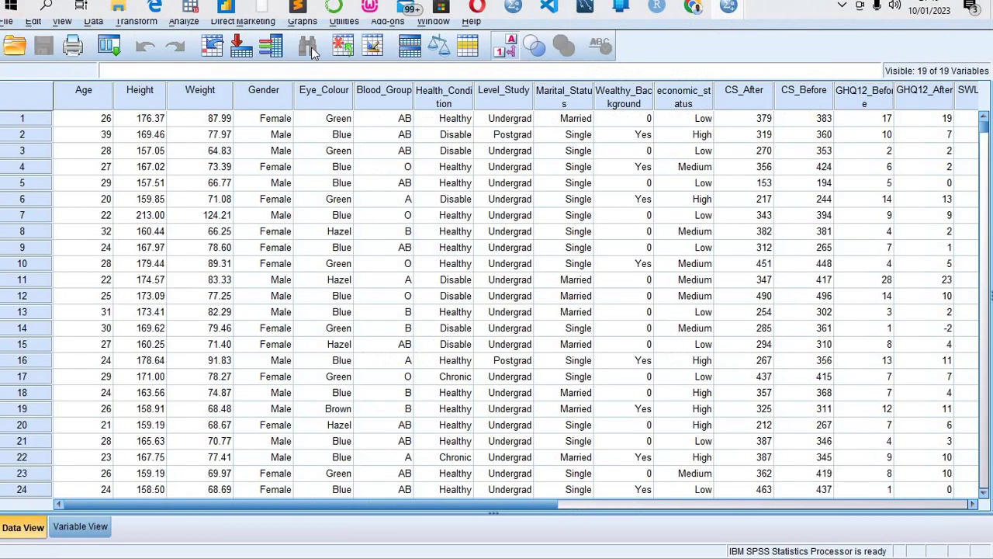
click(184, 21)
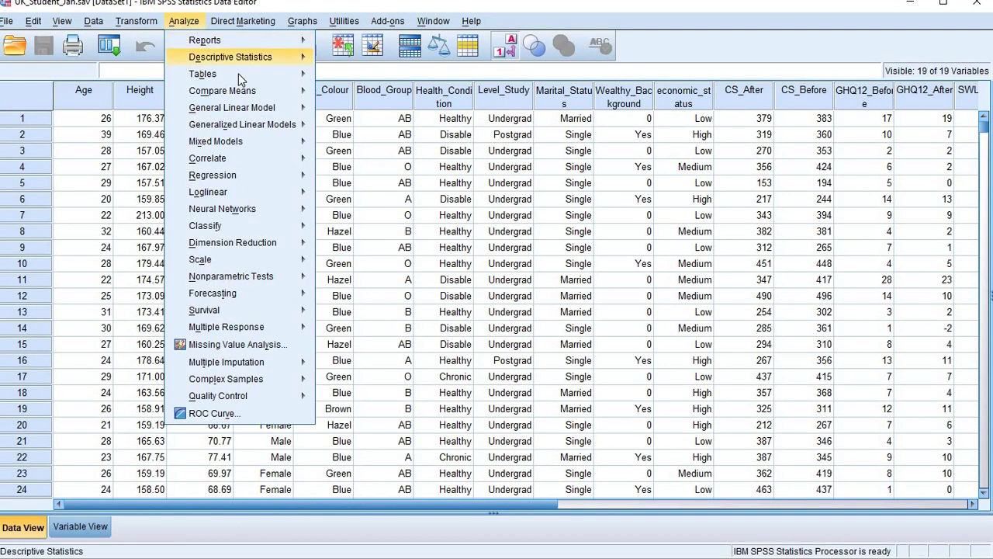
mouse_move(256, 56)
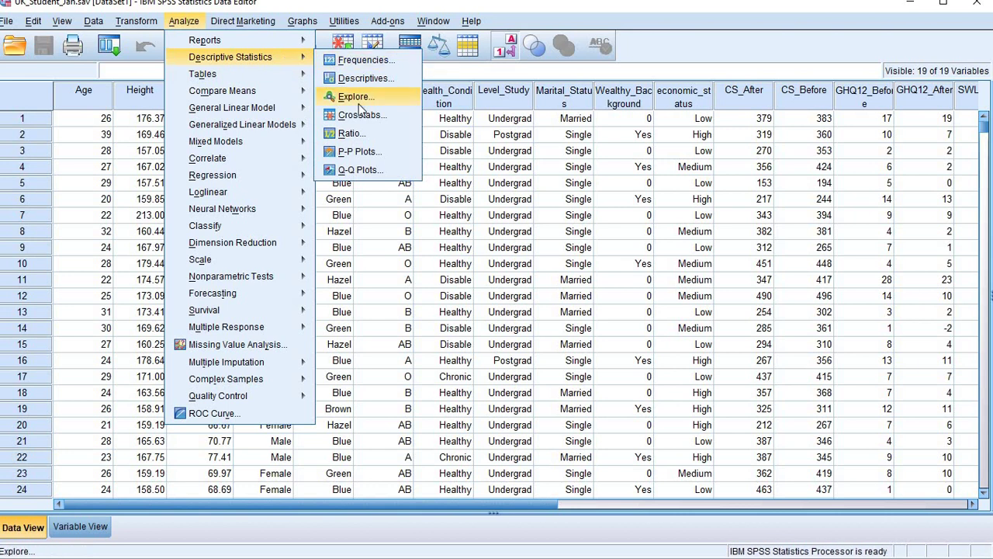
click(358, 104)
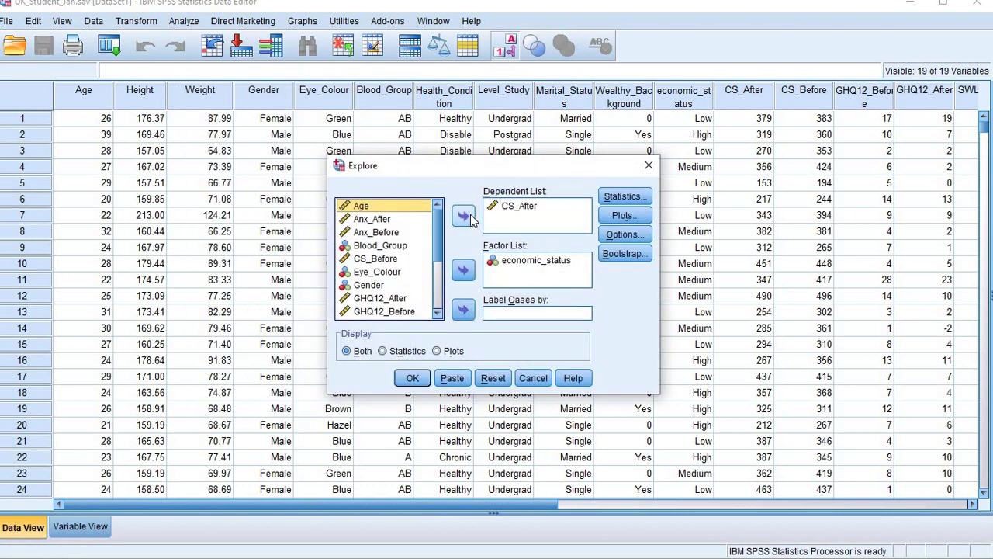
click(464, 216)
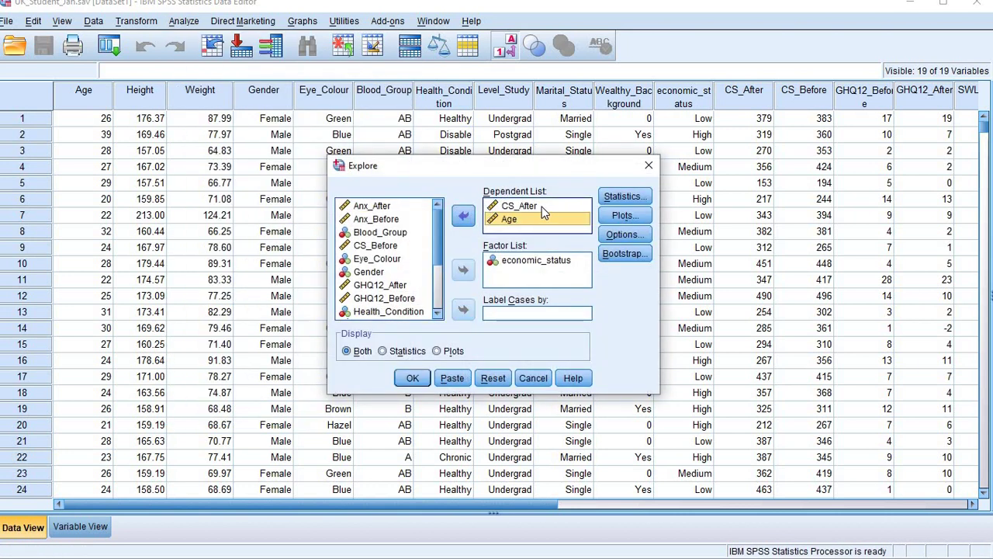
click(542, 206)
click(464, 216)
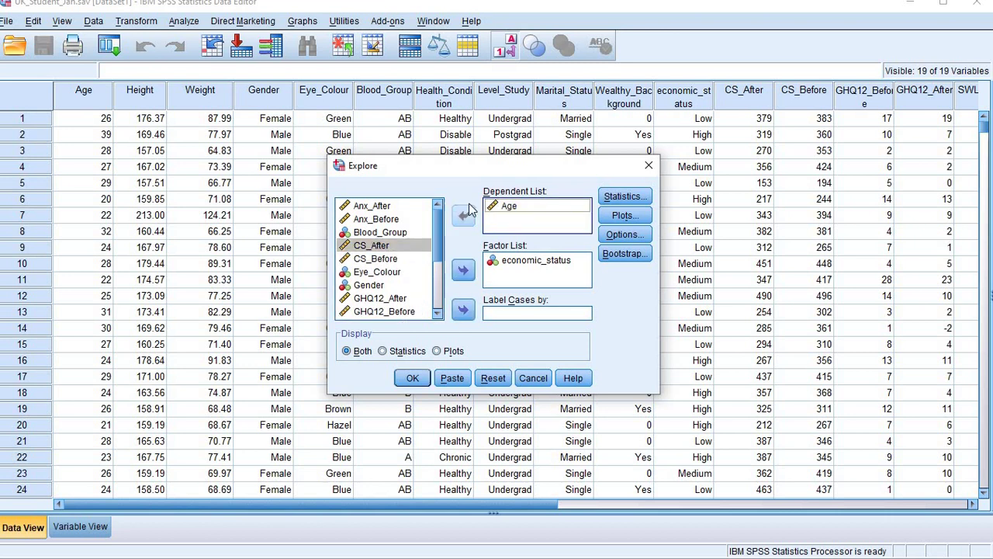
click(527, 205)
click(464, 215)
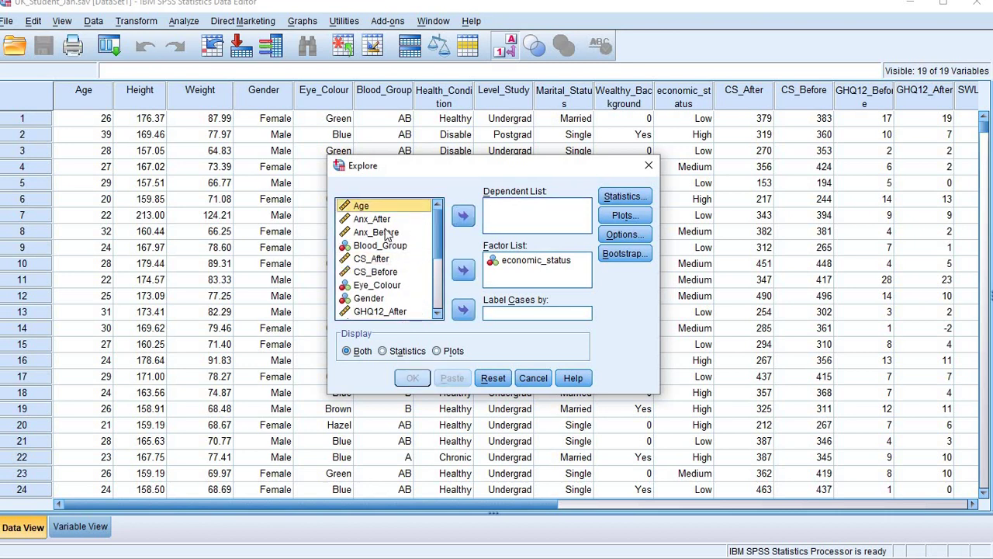
Step: Look through the Explore variable list, and check the SPSS variable names for the anxiety scores in the Almond Data School PDF
drag(372, 220, 372, 225)
scroll(380, 225, down, 2)
scroll(377, 224, up, 1)
scroll(377, 224, up, 3)
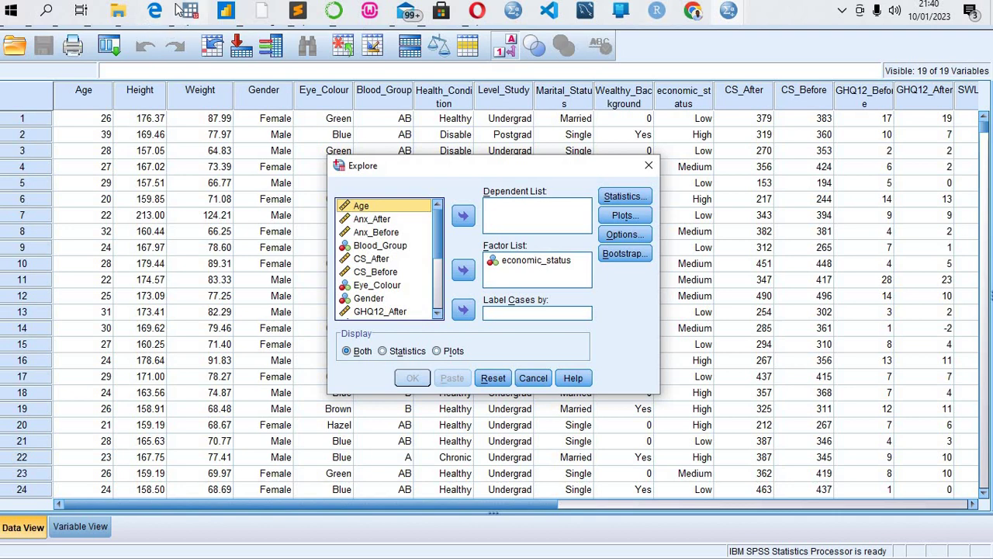
mouse_move(152, 19)
click(158, 48)
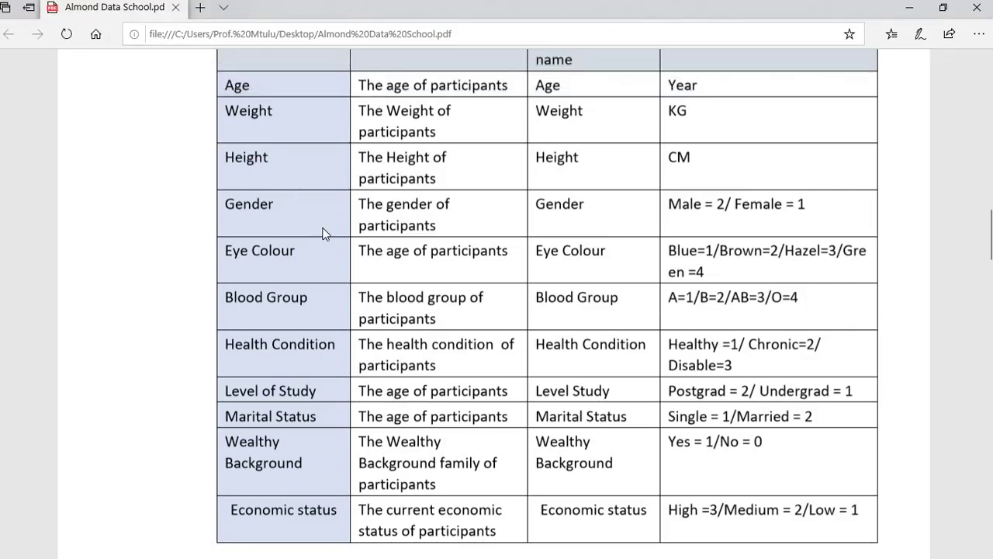
scroll(325, 234, down, 3)
scroll(324, 234, down, 15)
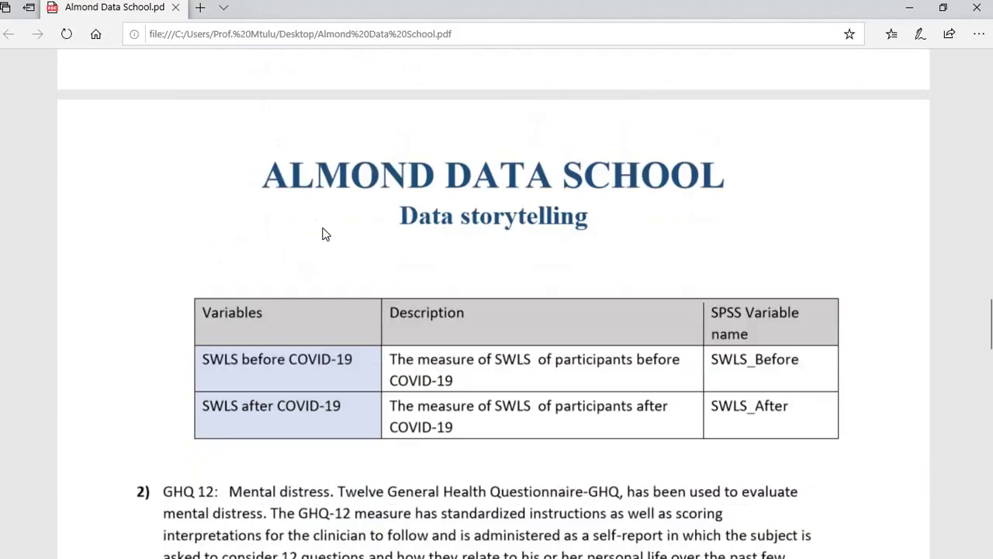
scroll(325, 235, down, 5)
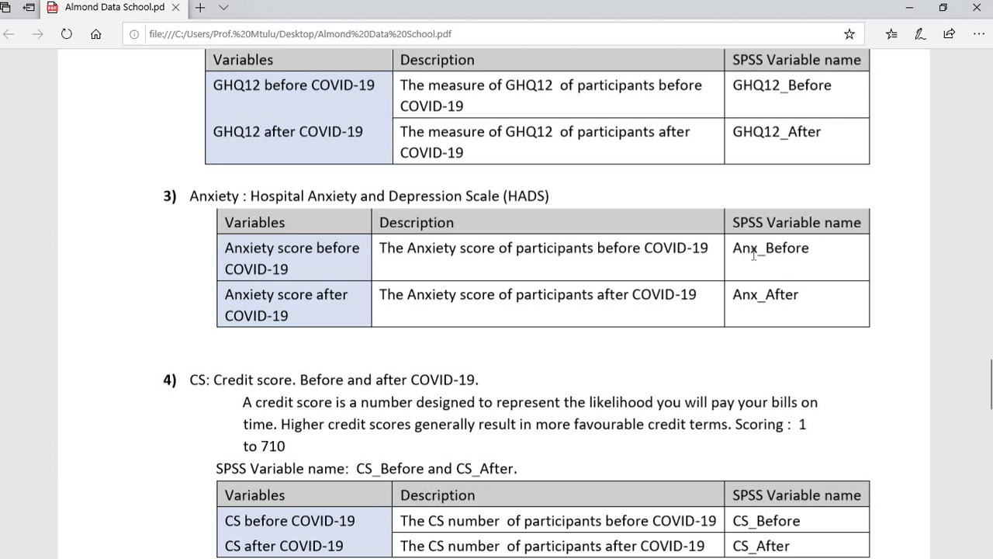
Step: Return to the Explore dialog in SPSS and set Anx_After as the dependent variable
mouse_move(729, 23)
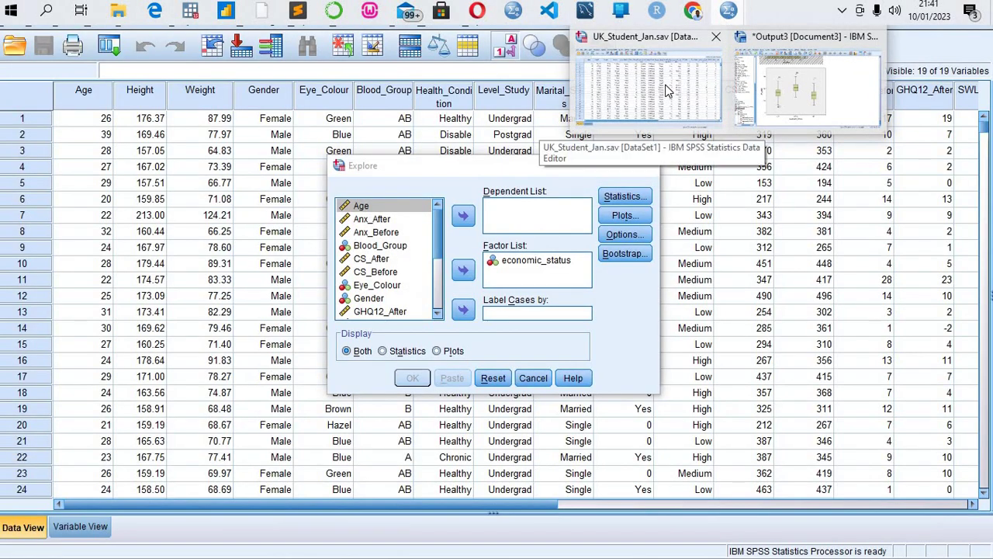
click(666, 90)
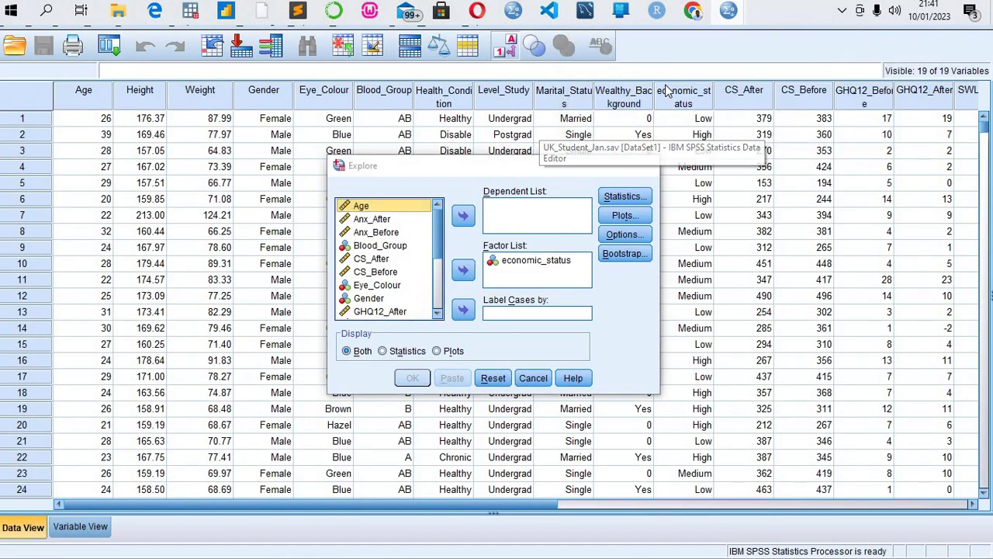
click(372, 220)
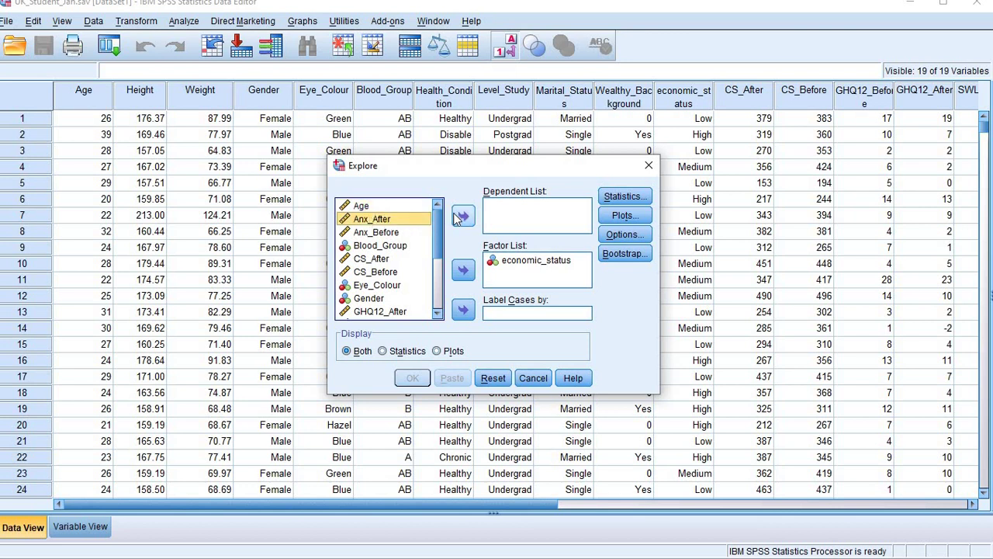
click(462, 215)
Step: Replace economic_status with Health_Condition as the factor and run the Explore analysis
click(521, 262)
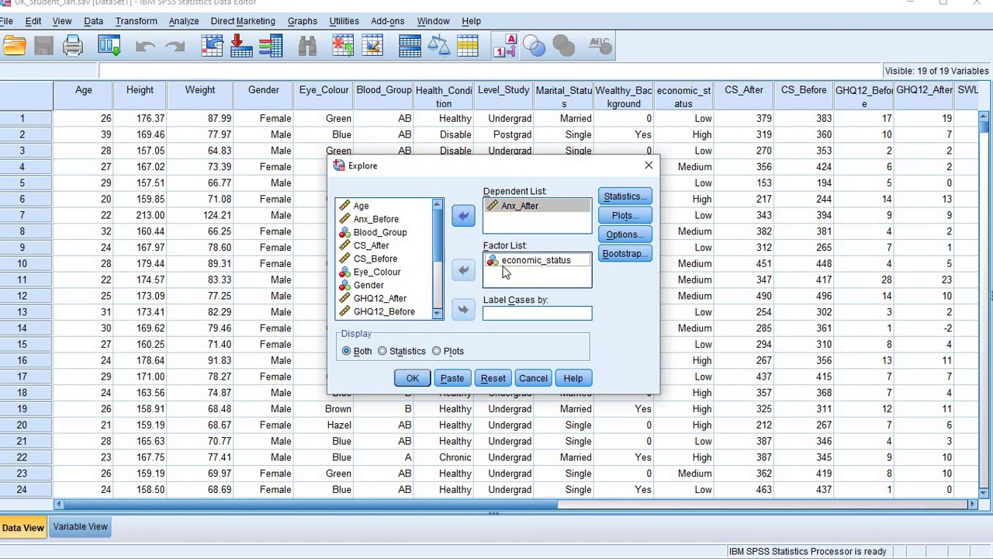
click(463, 271)
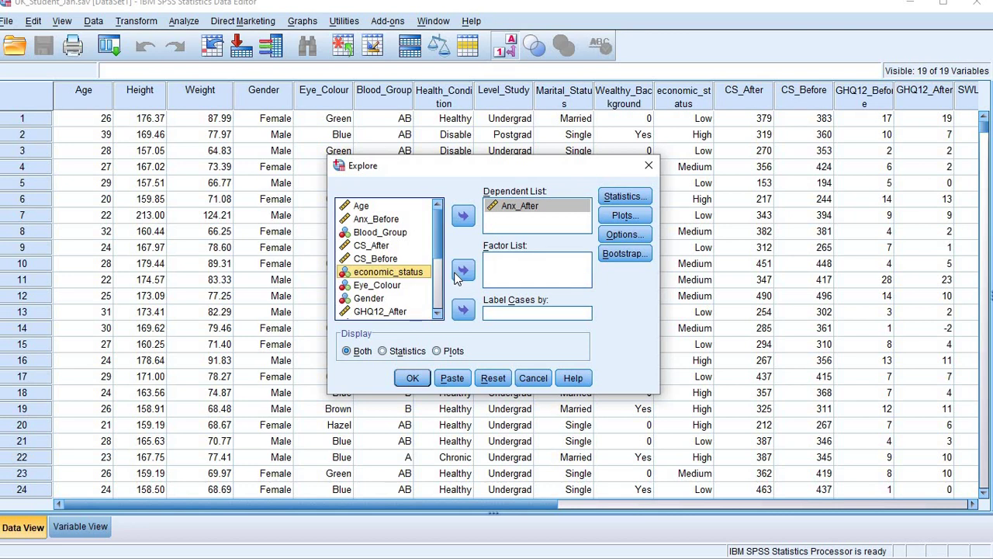
scroll(403, 279, down, 2)
click(404, 272)
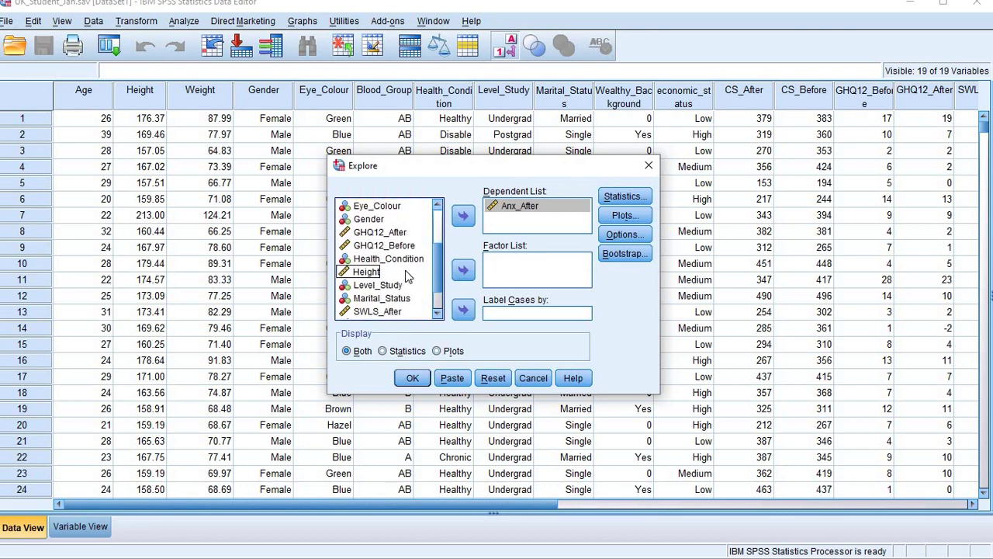
click(405, 261)
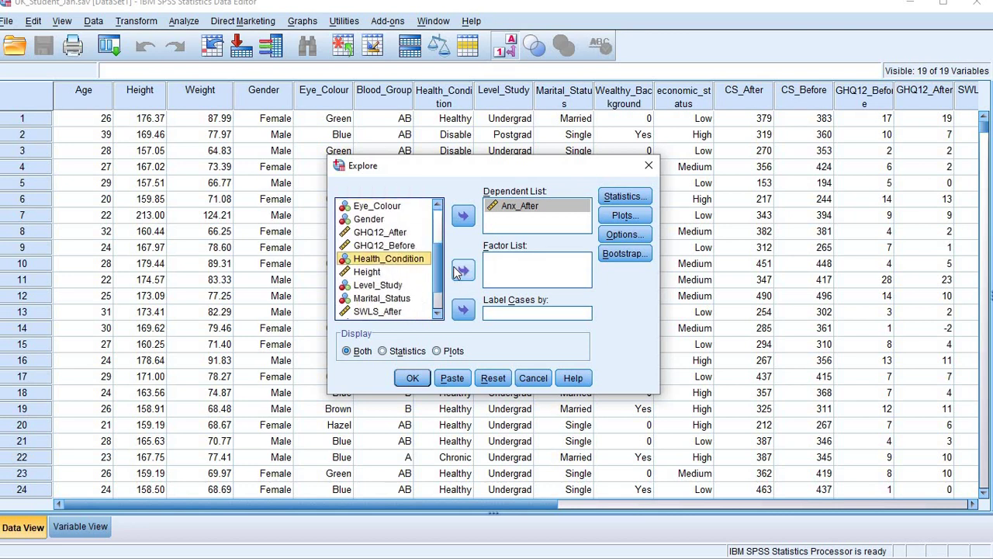
click(461, 270)
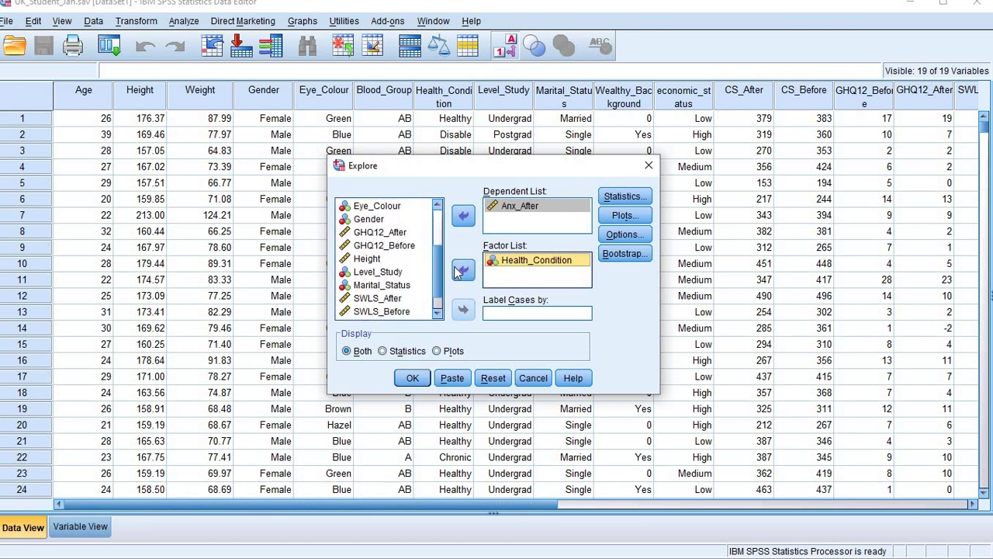
click(416, 378)
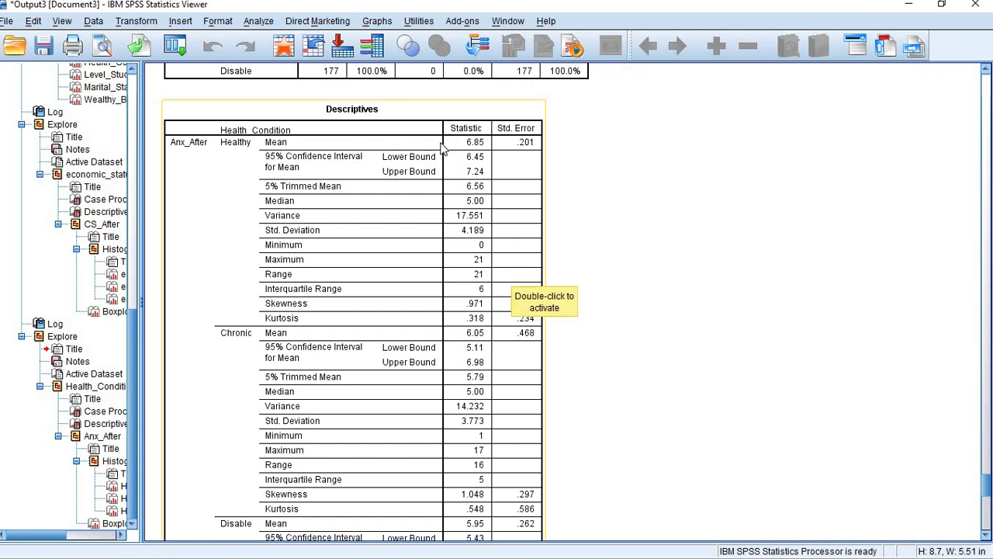
Step: Compare the Anx_After means for Healthy, Chronic and Disable in the Descriptives table
click(476, 148)
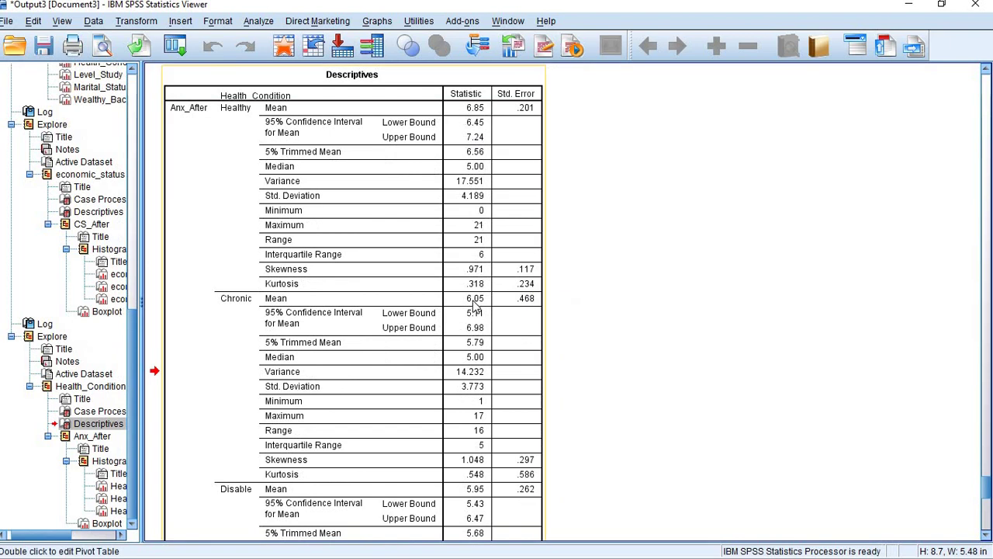
scroll(476, 303, down, 3)
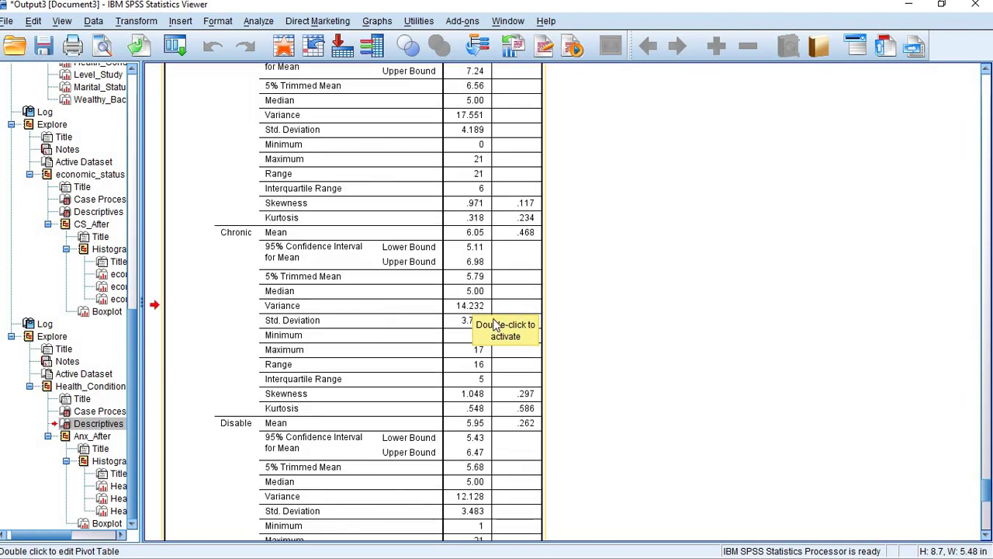
scroll(496, 326, up, 5)
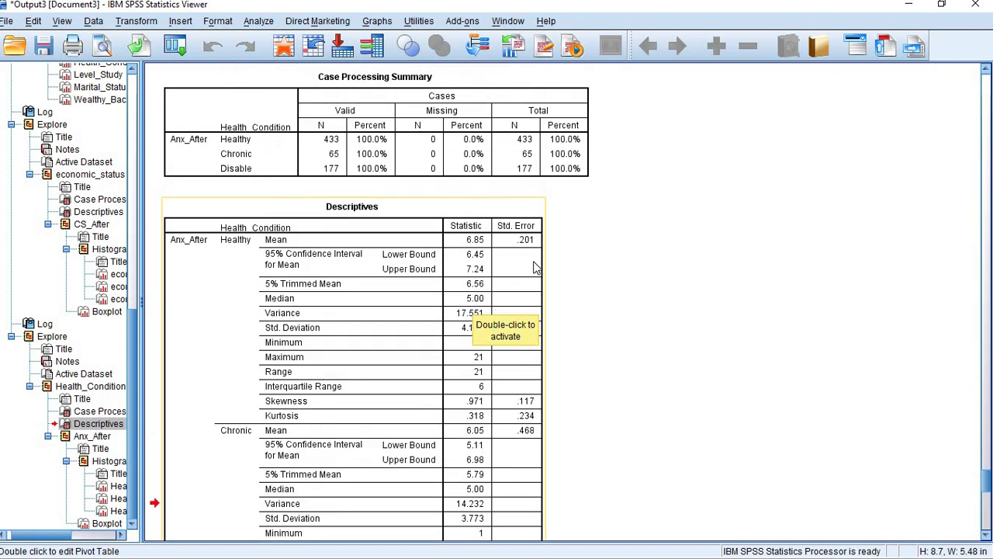
Step: Examine the Anx_After histograms for each health condition and the boxplot below them
scroll(539, 281, down, 8)
scroll(539, 283, down, 14)
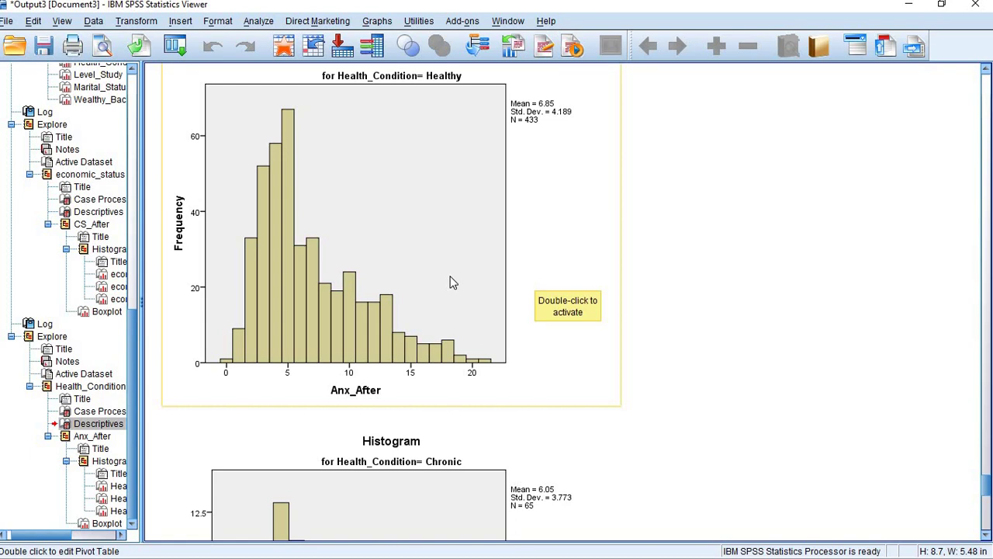
scroll(450, 282, up, 2)
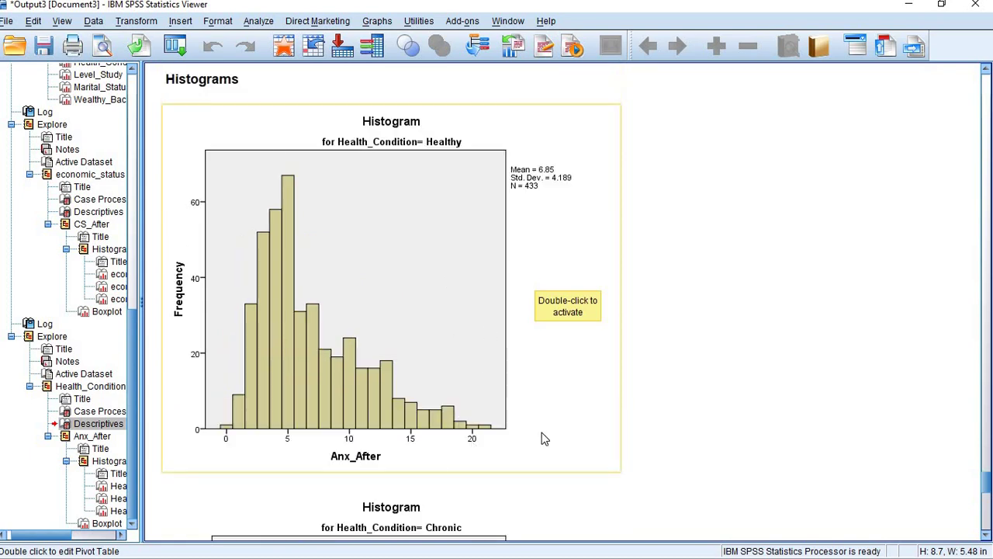
scroll(561, 434, down, 20)
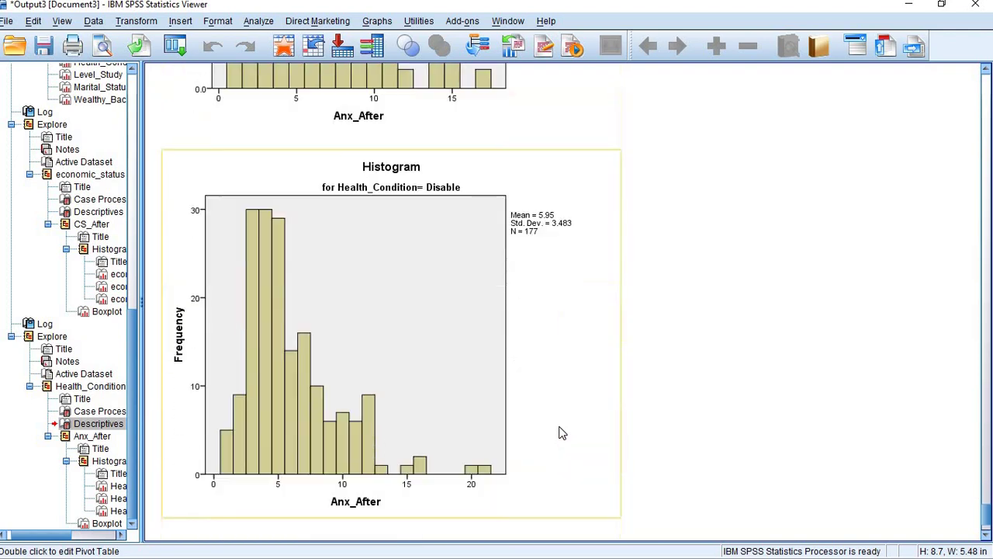
scroll(561, 433, down, 10)
scroll(561, 433, down, 2)
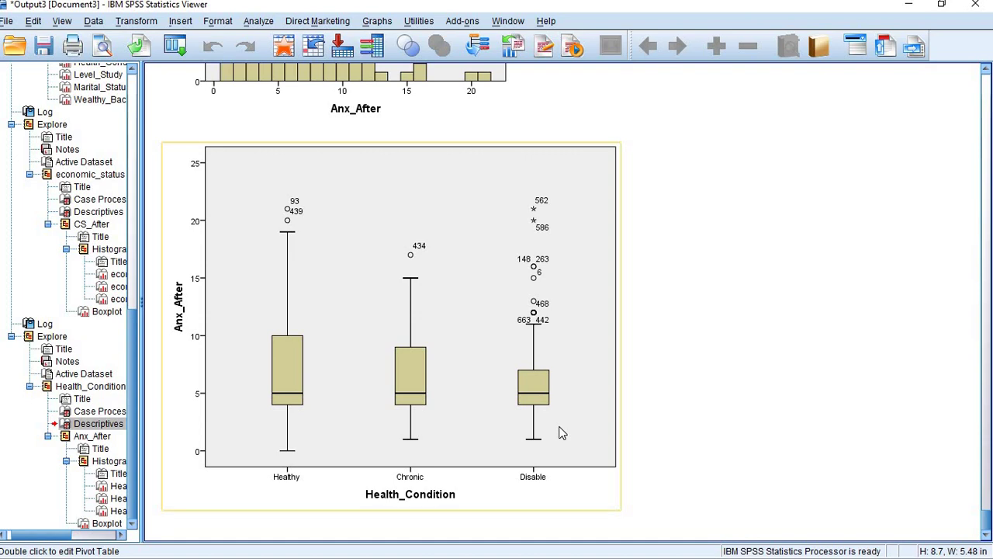
click(533, 345)
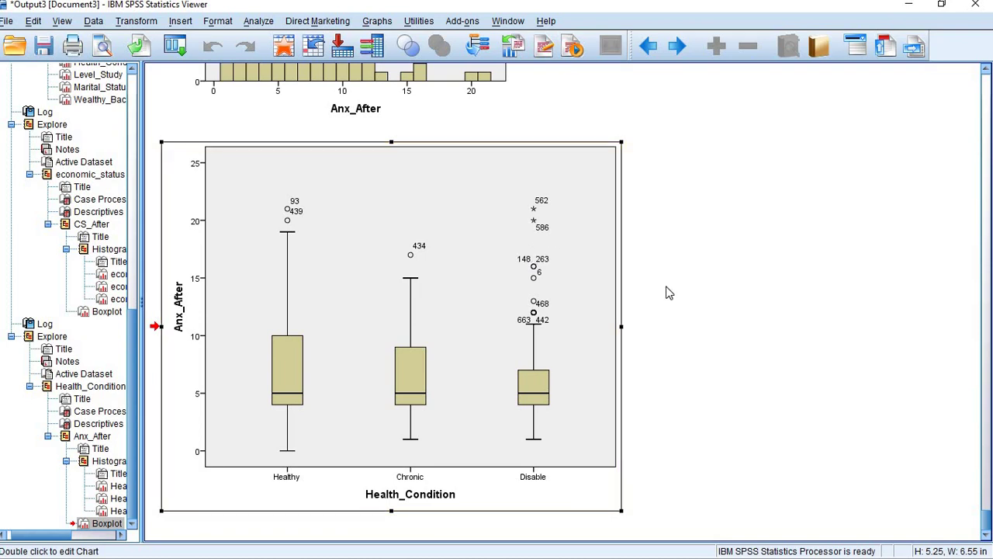
Step: Recheck the Chronic and Disable statistics in the Descriptives table, and return to the boxplot to examine the Disable group's outliers
scroll(664, 287, up, 15)
scroll(669, 292, up, 10)
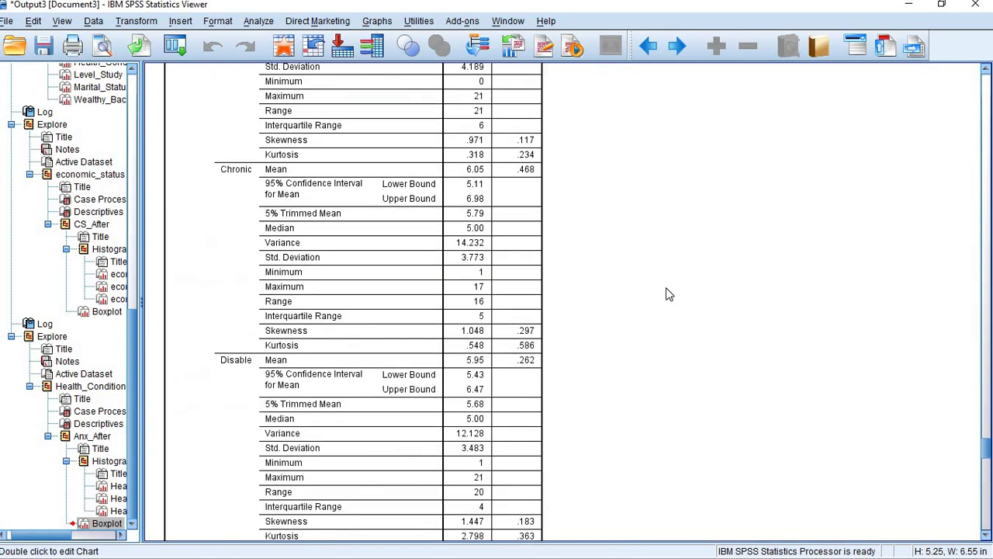
scroll(669, 293, down, 15)
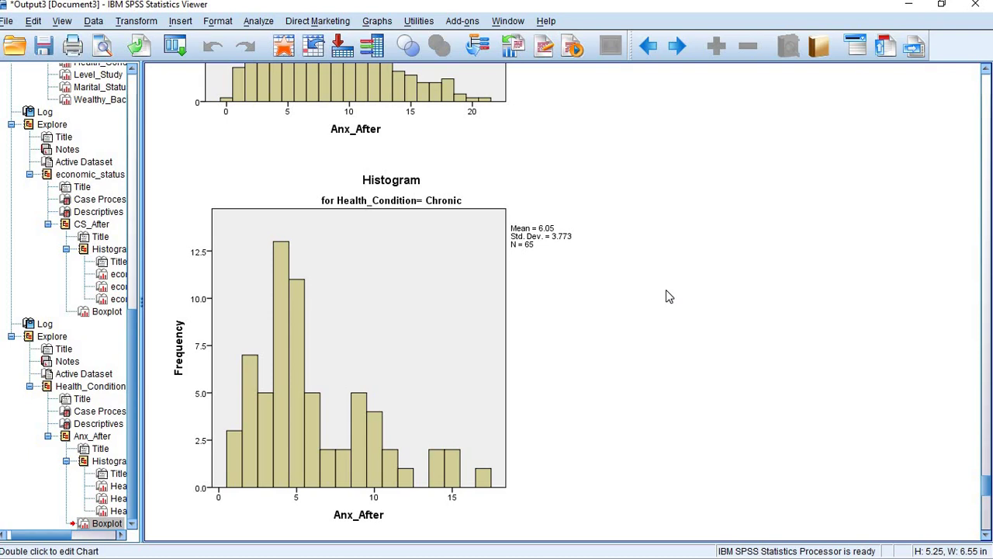
scroll(778, 467, down, 10)
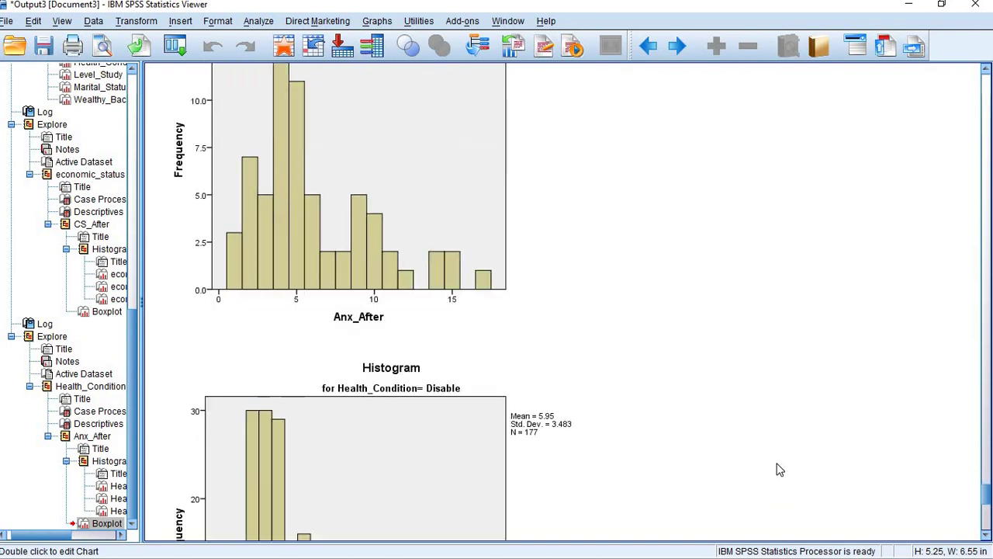
scroll(778, 468, down, 4)
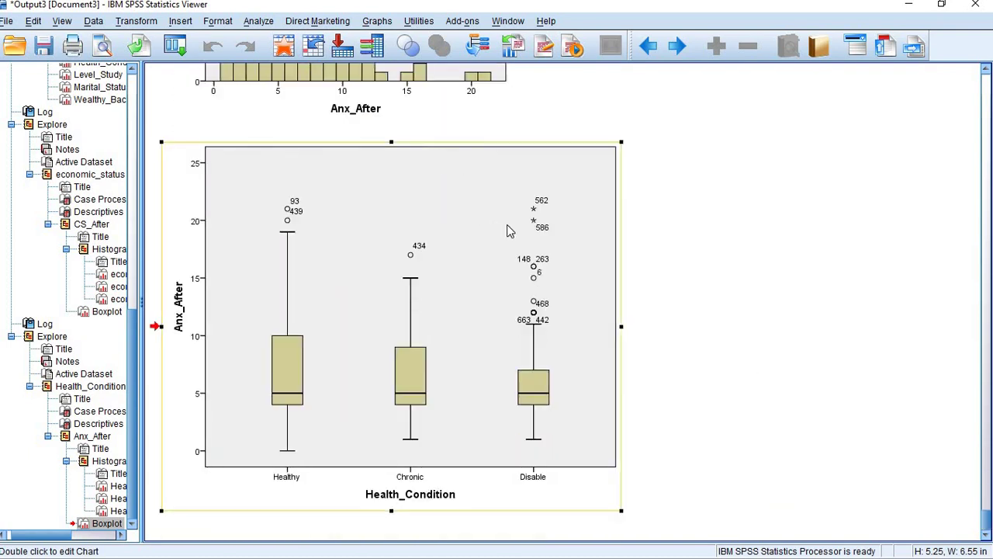
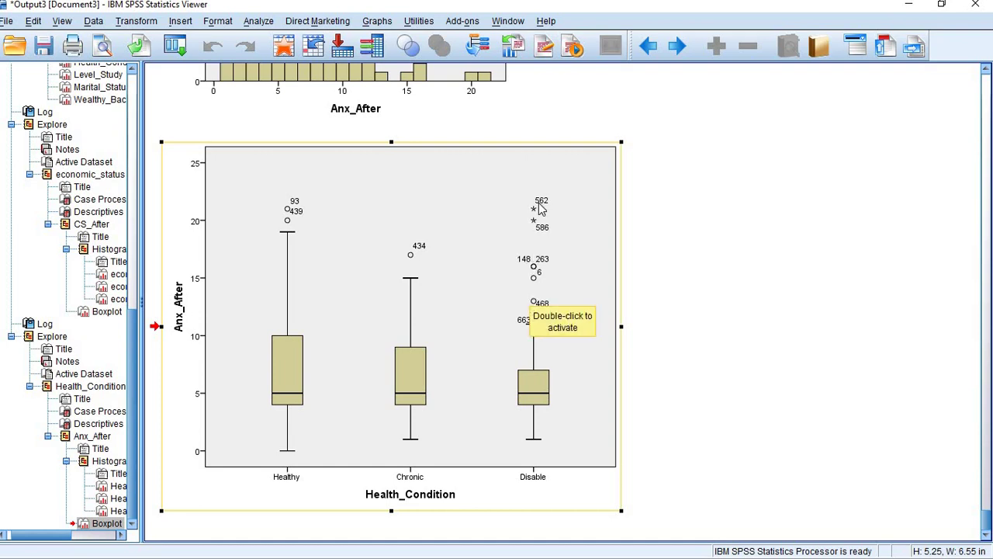
mouse_move(541, 207)
mouse_down()
mouse_move(505, 210)
mouse_move(553, 204)
mouse_up()
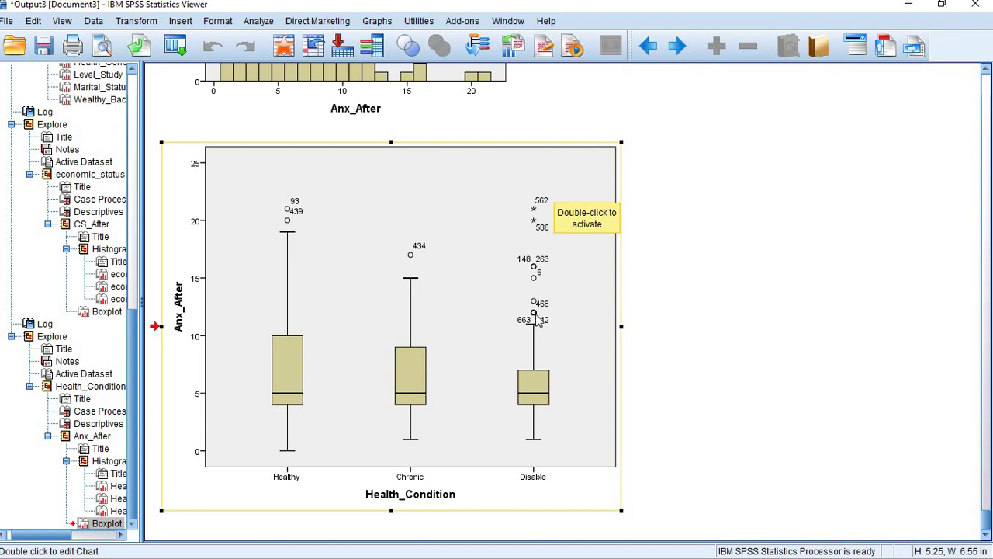
Step: Switch to the UK_Student_Jan.sav data and look up outlier case 442's Anx_After score
mouse_move(742, 11)
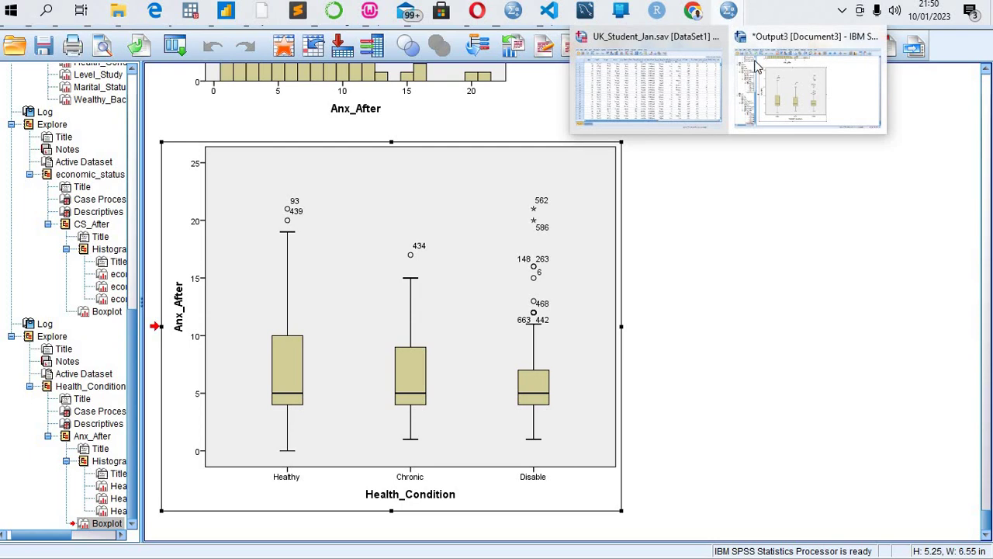
click(656, 105)
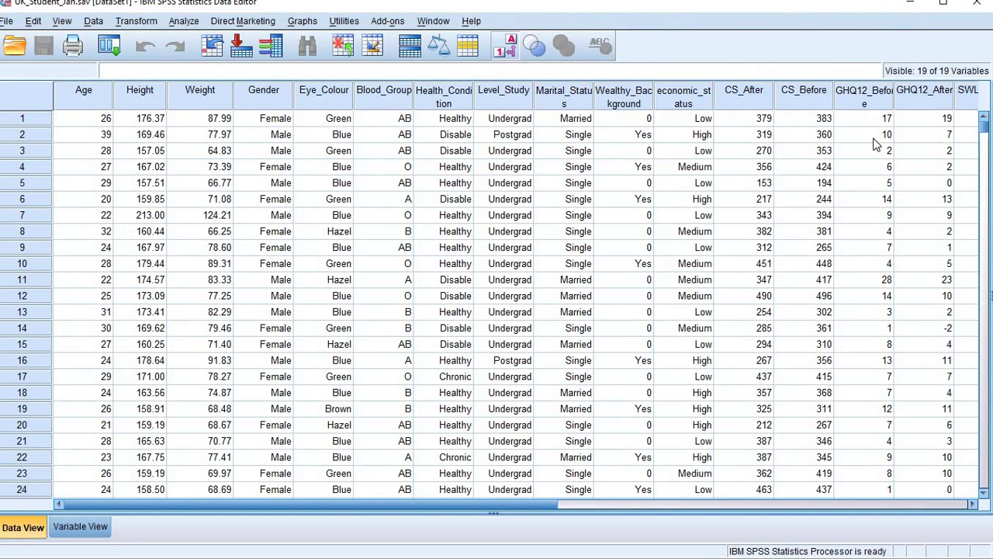
click(974, 505)
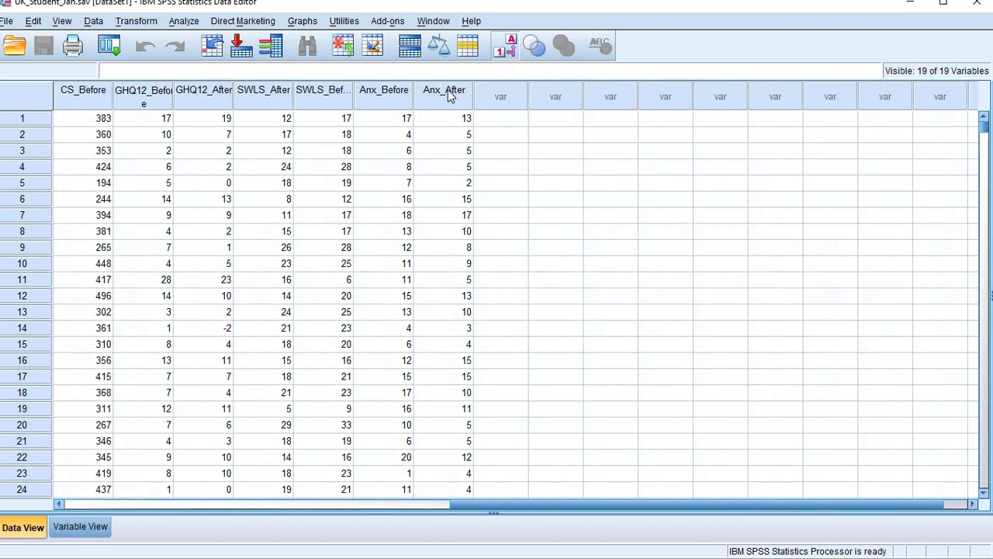
scroll(458, 167, down, 19)
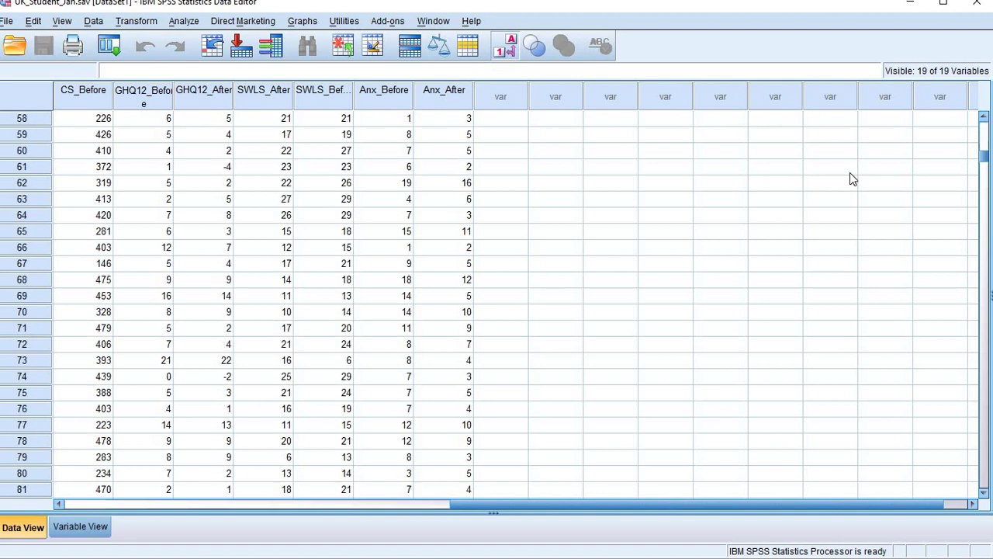
drag(987, 155, 983, 342)
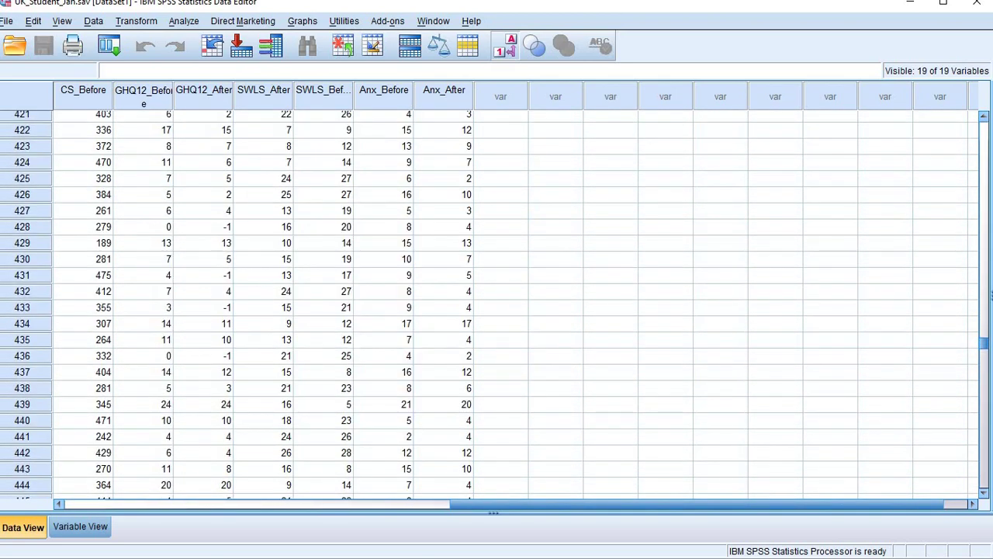
click(16, 438)
click(14, 453)
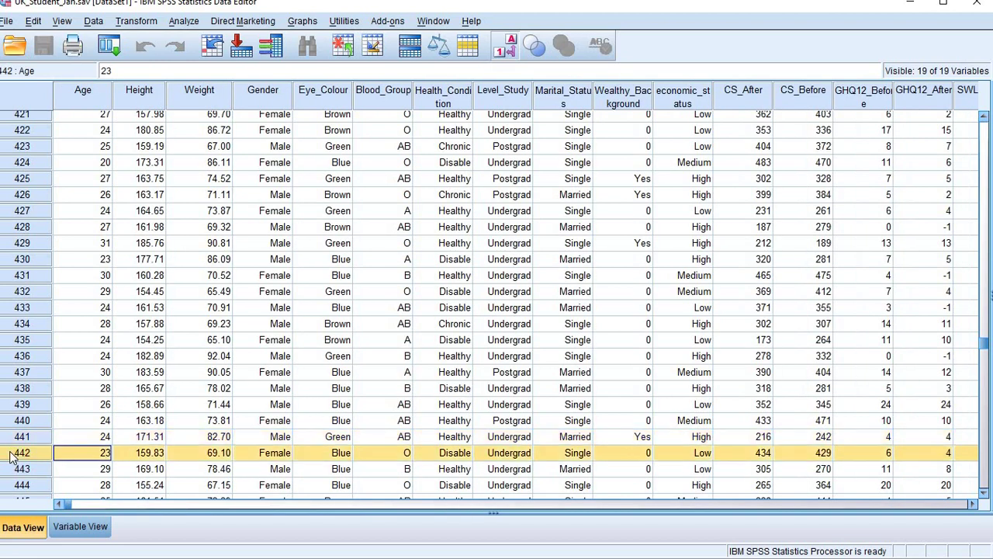
click(975, 505)
click(974, 505)
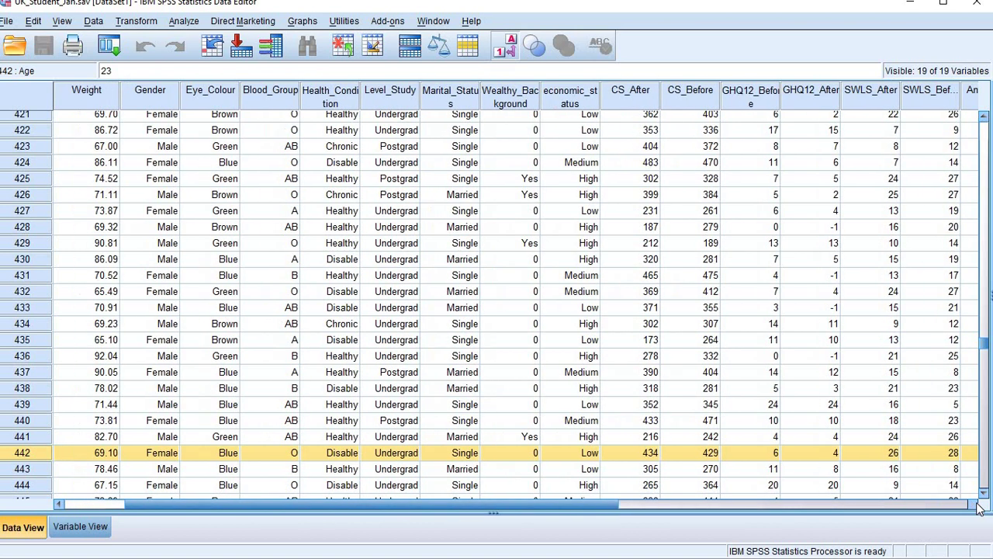
click(974, 505)
click(975, 505)
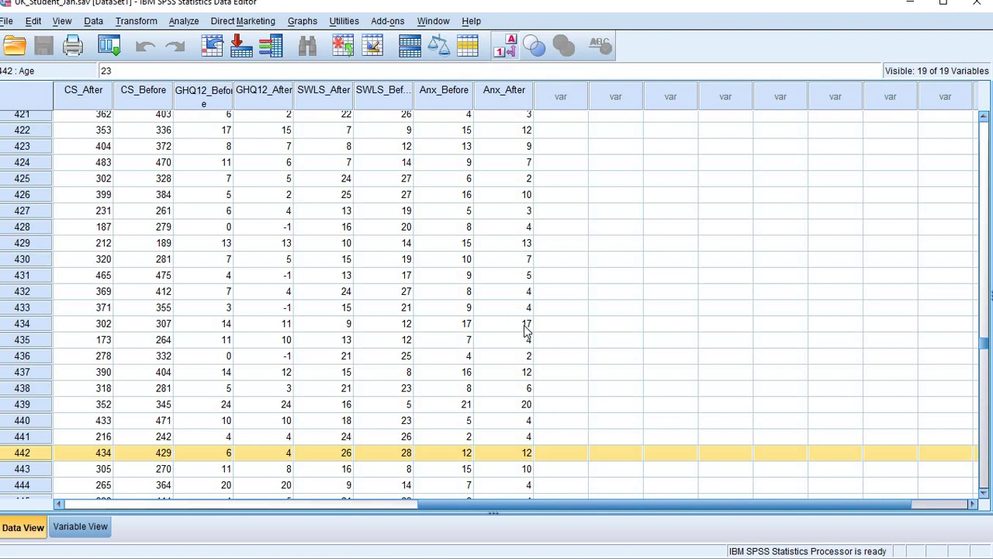
Step: Select case 434 in the data to check the Chronic group's outlier, and return to the Anx_After boxplot
click(27, 323)
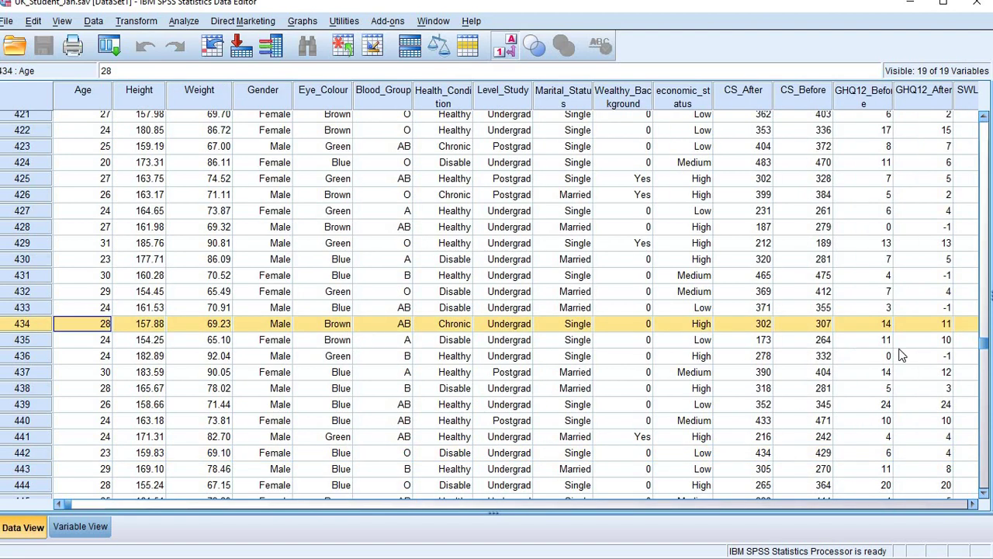
click(971, 500)
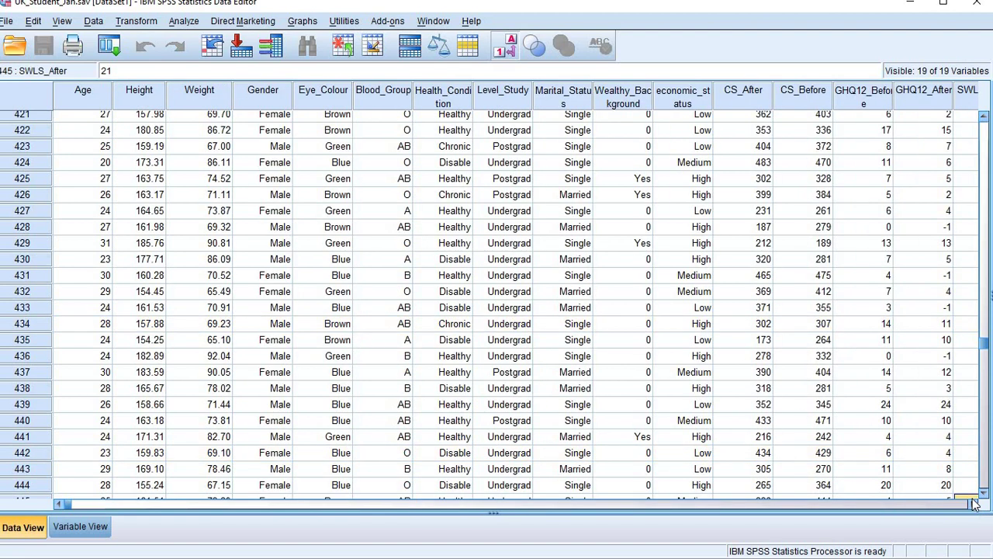
mouse_move(712, 2)
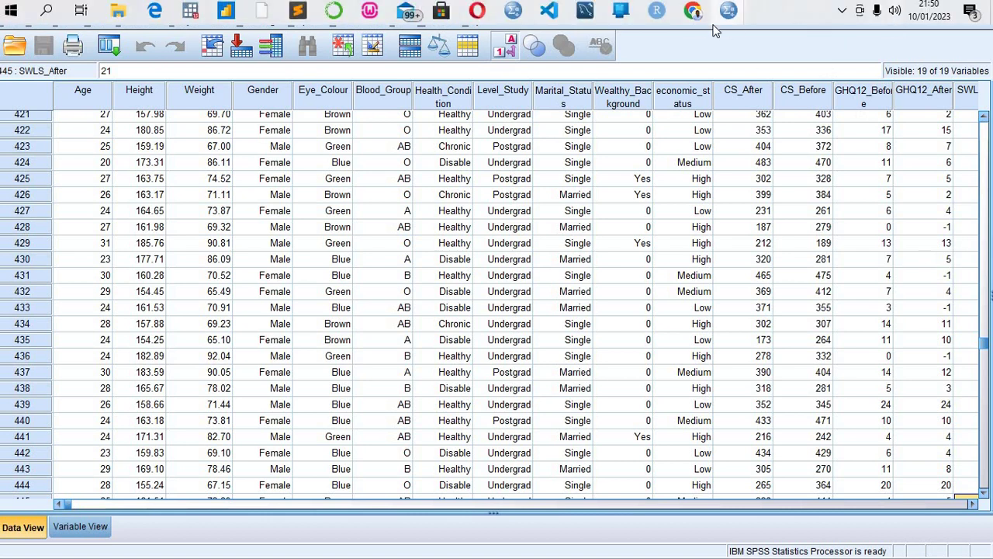
click(809, 92)
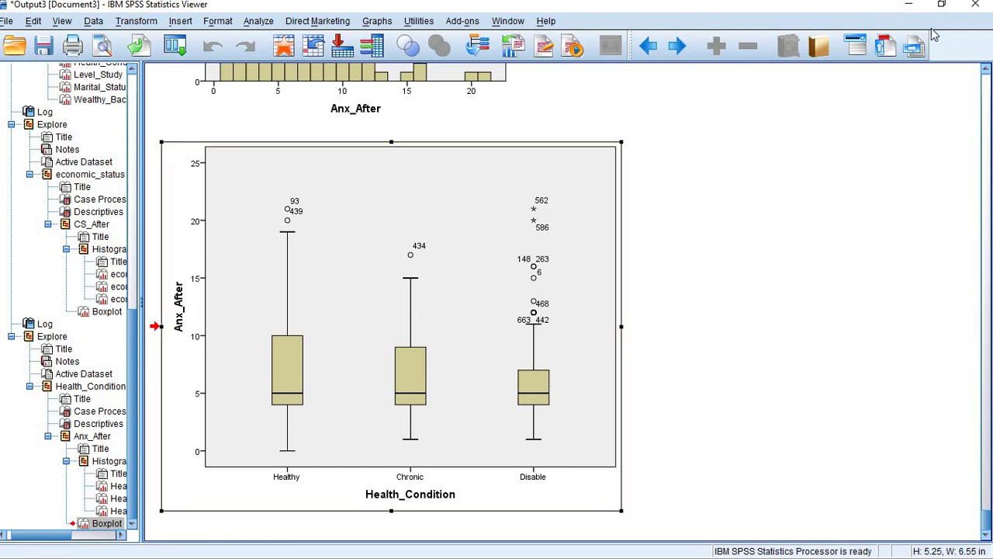
Step: Go back to the data set, find case 562 and look up its Anx_Before and Anx_After scores
click(902, 10)
scroll(892, 210, down, 9)
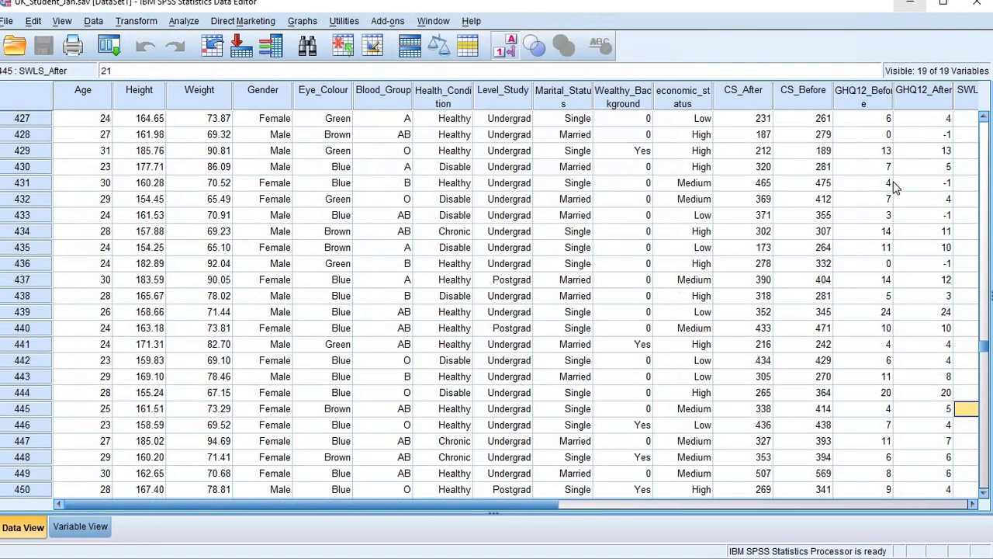
scroll(892, 208, down, 20)
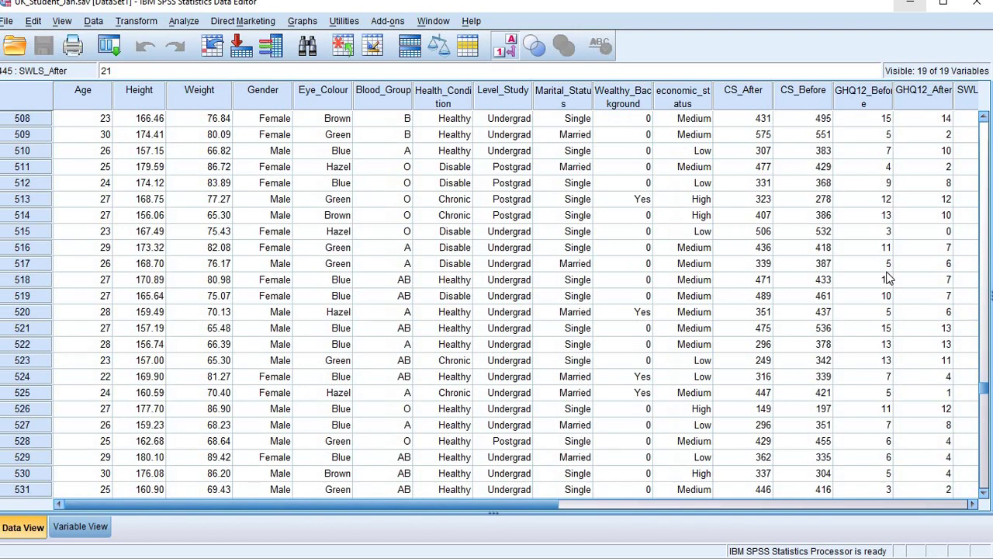
scroll(890, 279, down, 19)
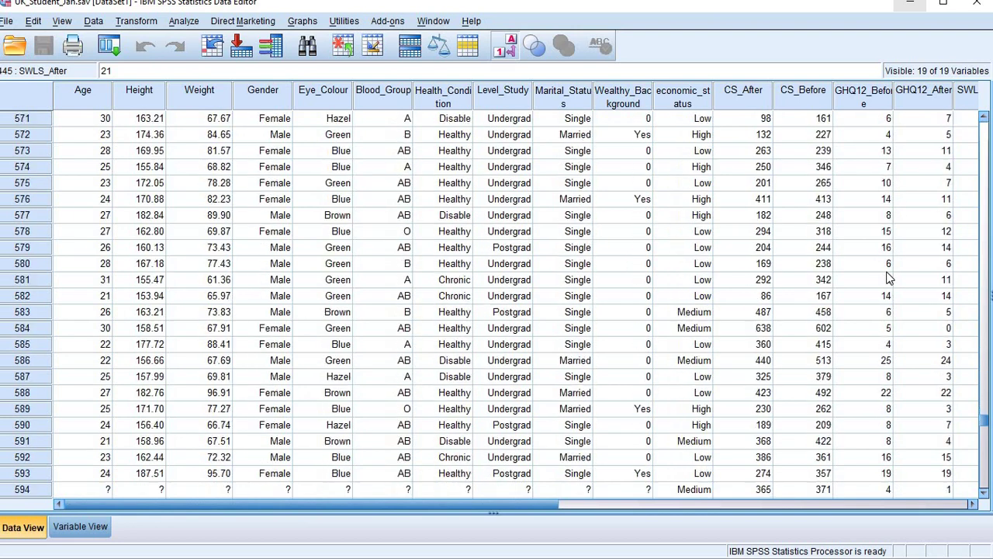
scroll(890, 279, down, 14)
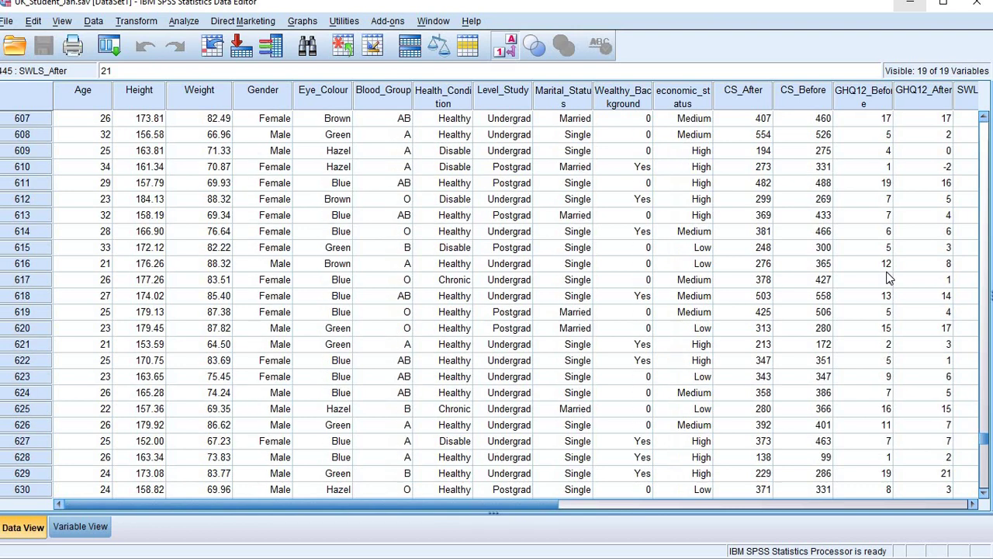
scroll(890, 279, up, 4)
scroll(890, 279, up, 13)
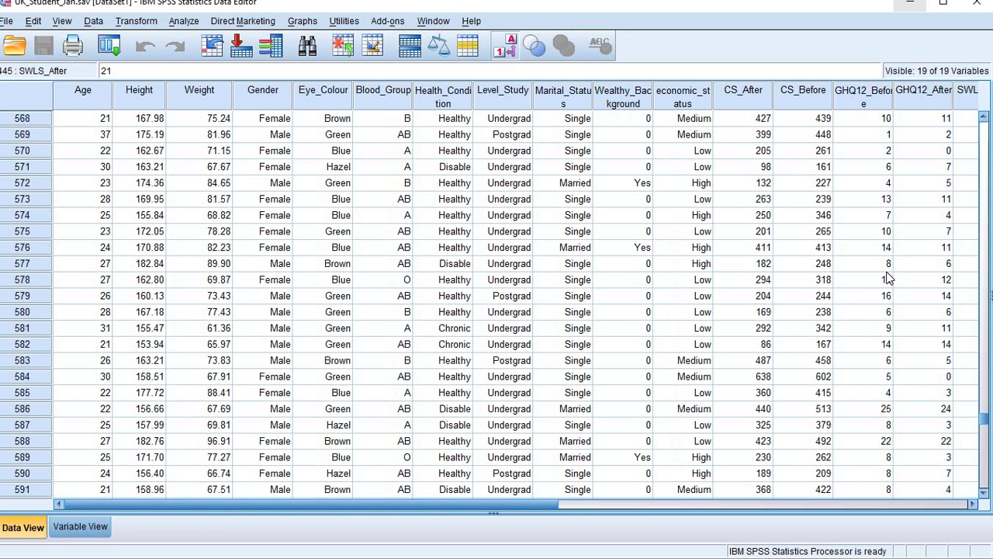
scroll(890, 279, up, 4)
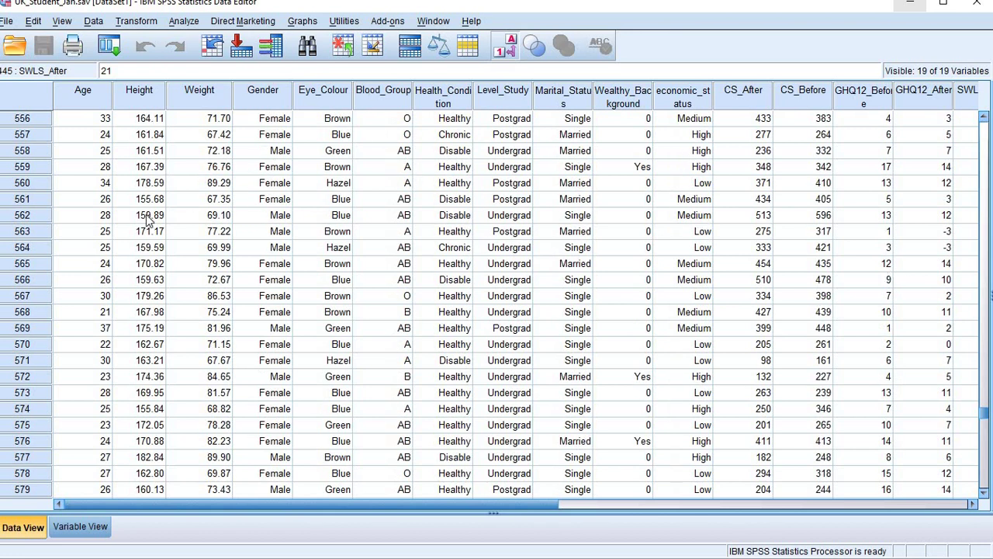
click(4, 216)
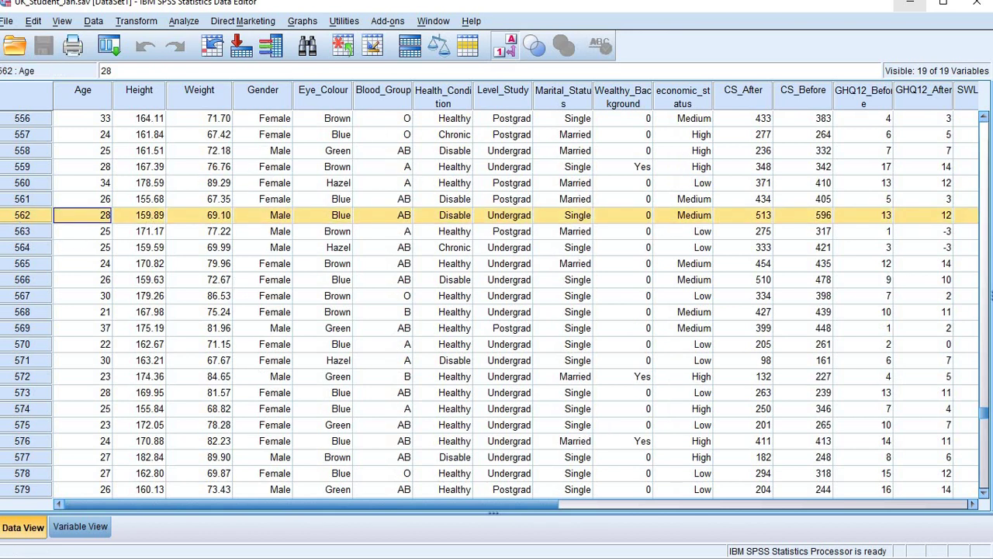
click(973, 504)
click(972, 504)
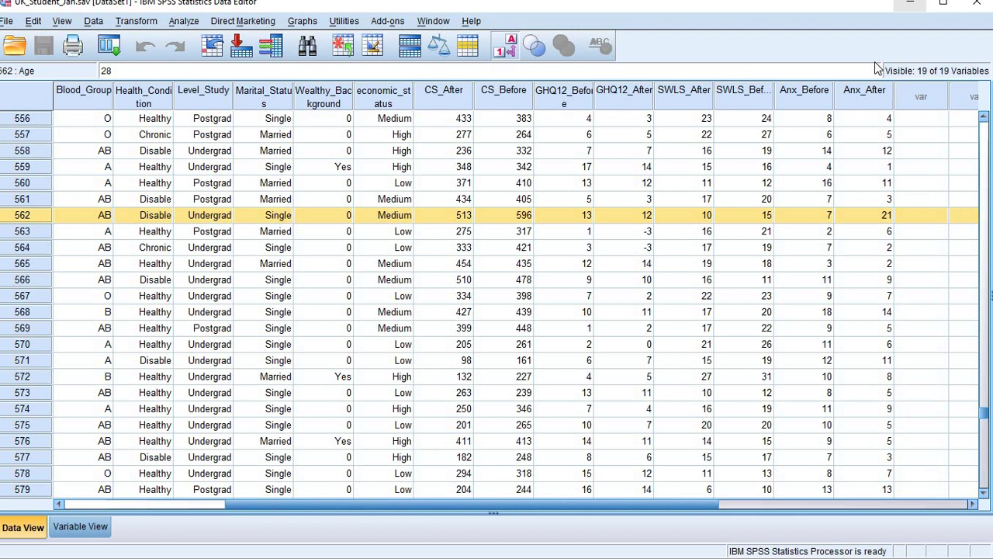
Step: Return to the output, recheck the Disable group's mean in the Descriptives table, and review the Anx_After boxplot again
mouse_move(750, 10)
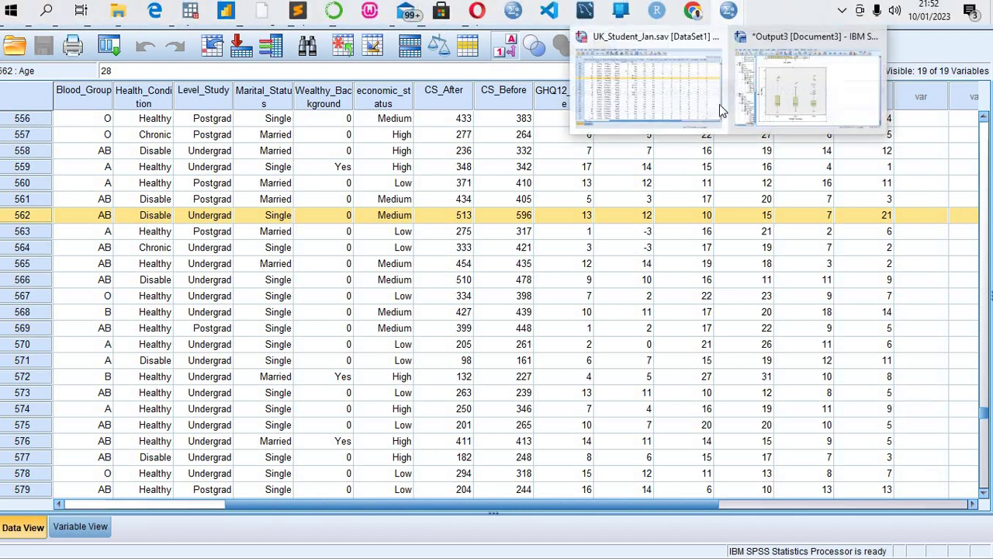
mouse_move(685, 83)
click(776, 85)
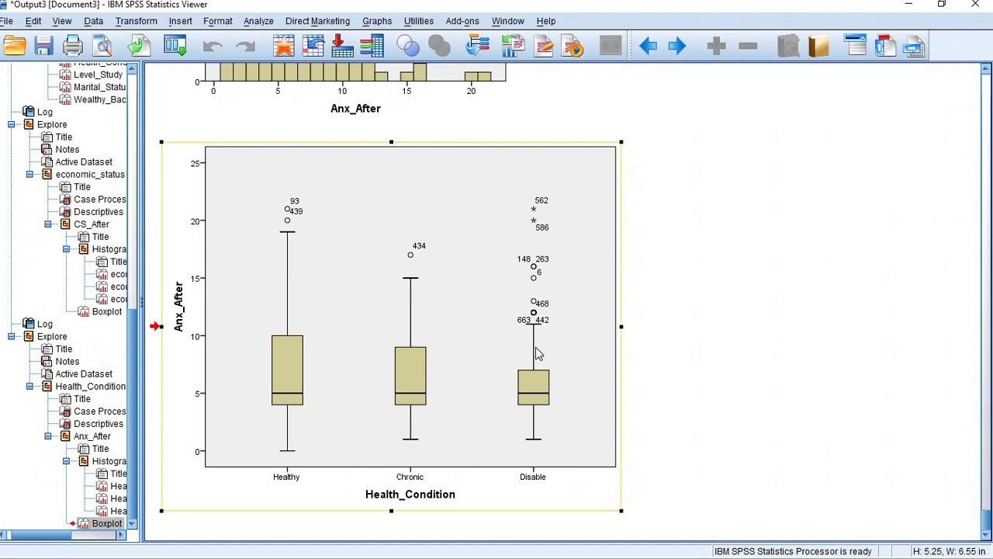
scroll(534, 347, up, 3)
scroll(534, 348, up, 15)
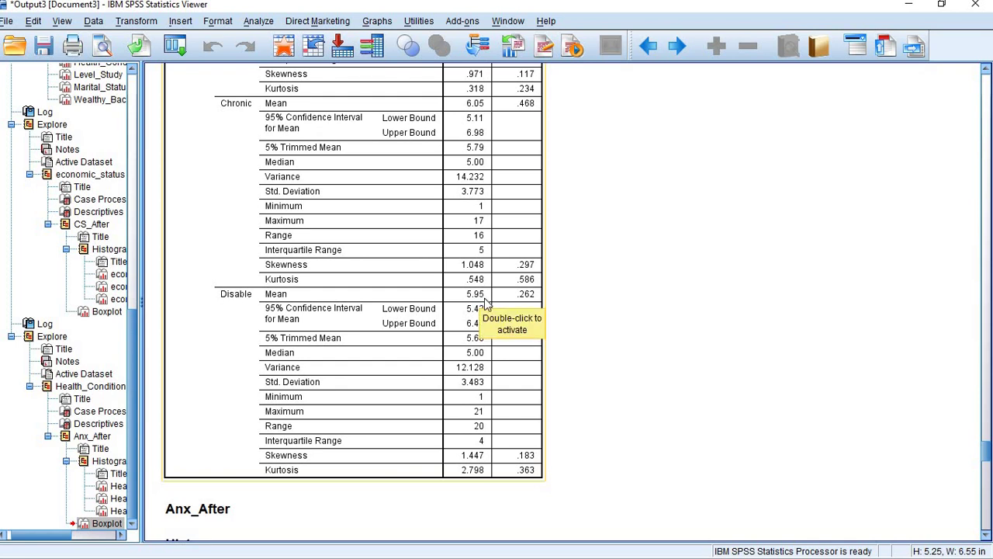
scroll(659, 403, down, 2)
scroll(658, 408, down, 20)
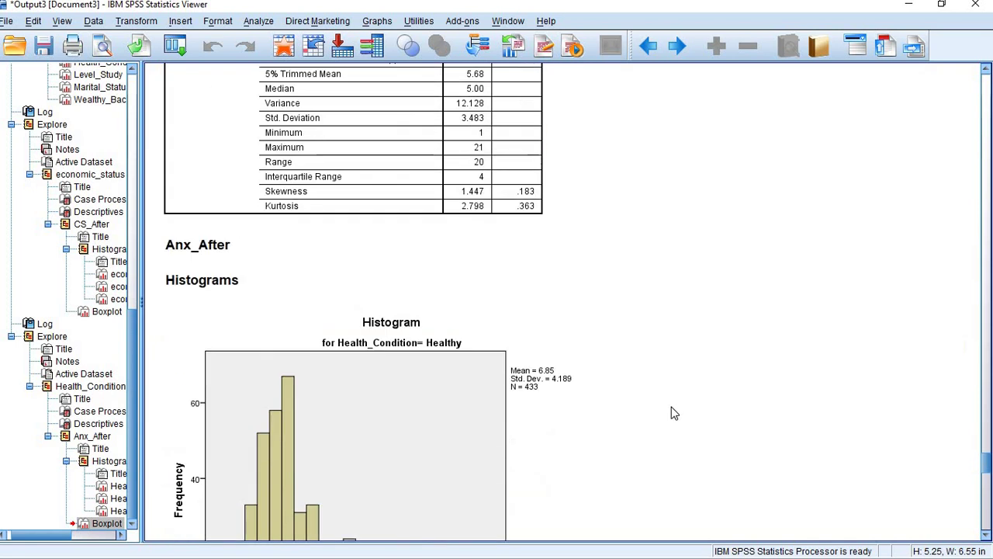
scroll(672, 407, down, 8)
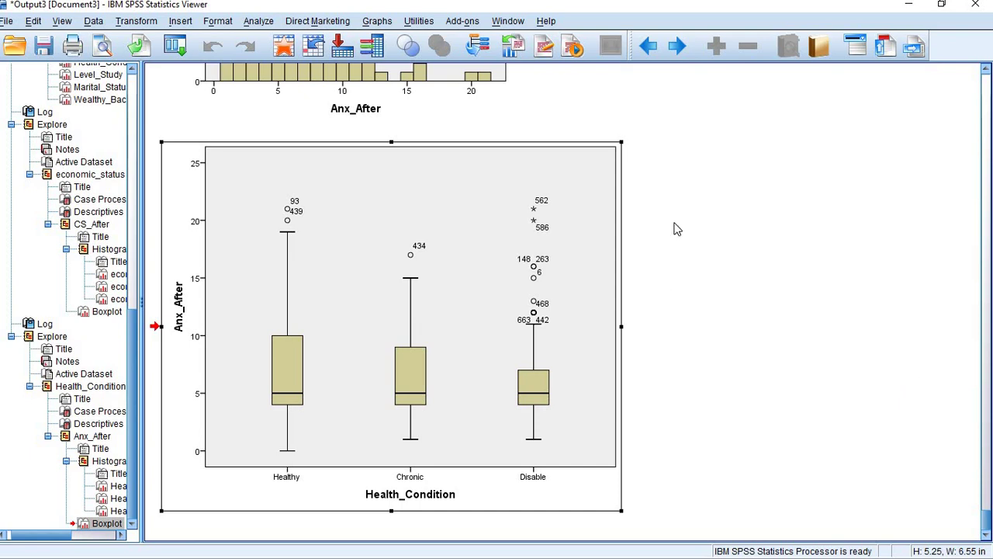
Step: Switch to the assignment PDF in the browser and read the Descriptive Statistics tasks, including the crosstabs requirement, and the Inferential Statistics tasks
mouse_move(497, 0)
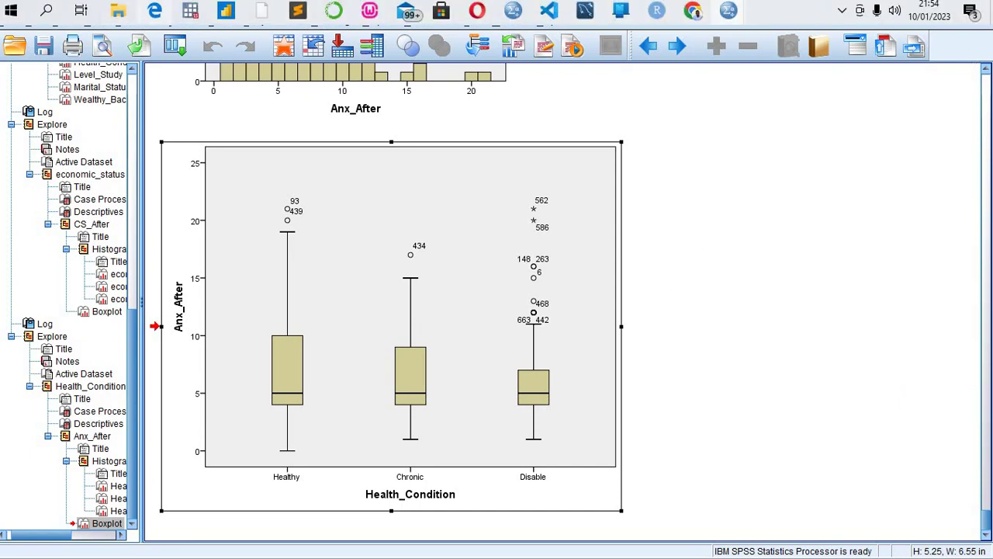
click(155, 10)
scroll(304, 226, up, 6)
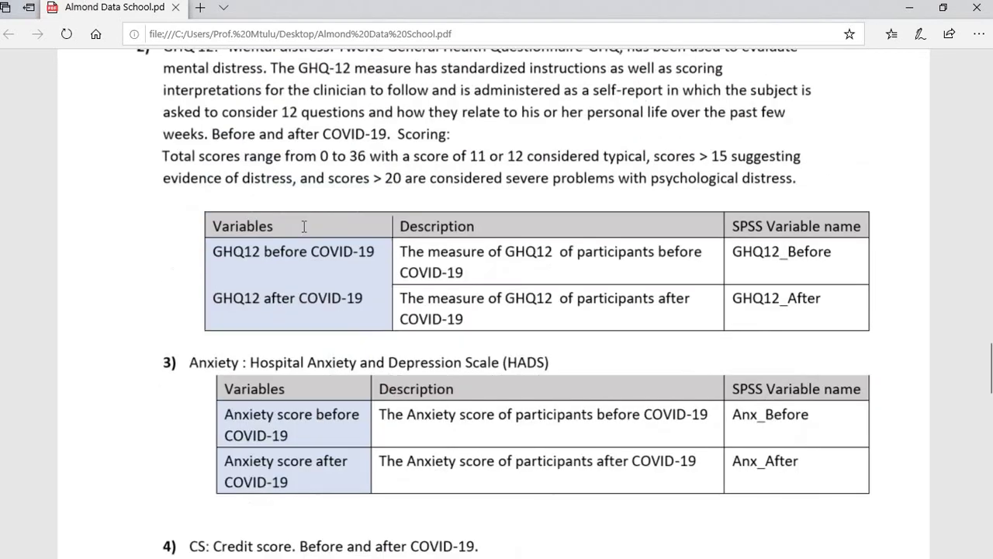
scroll(304, 226, up, 10)
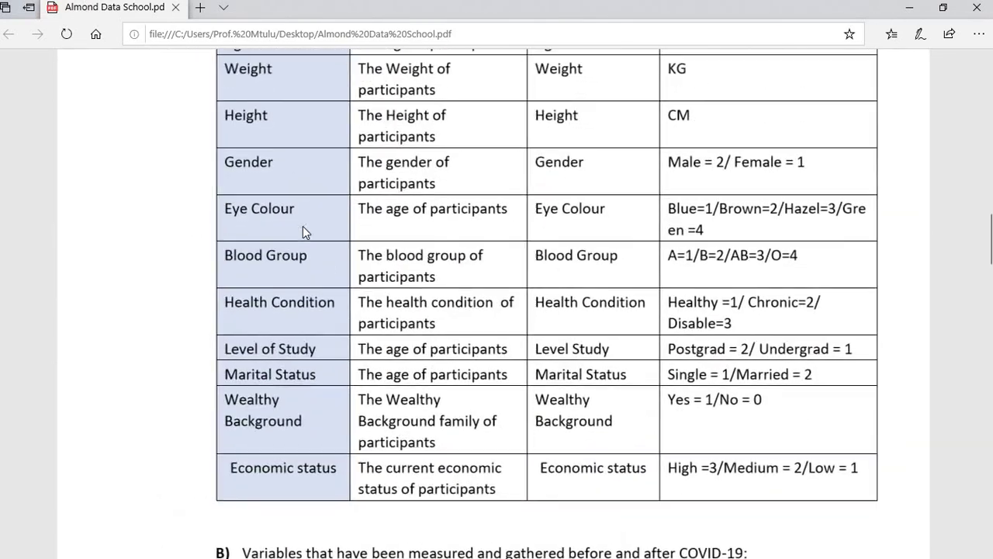
scroll(303, 231, up, 10)
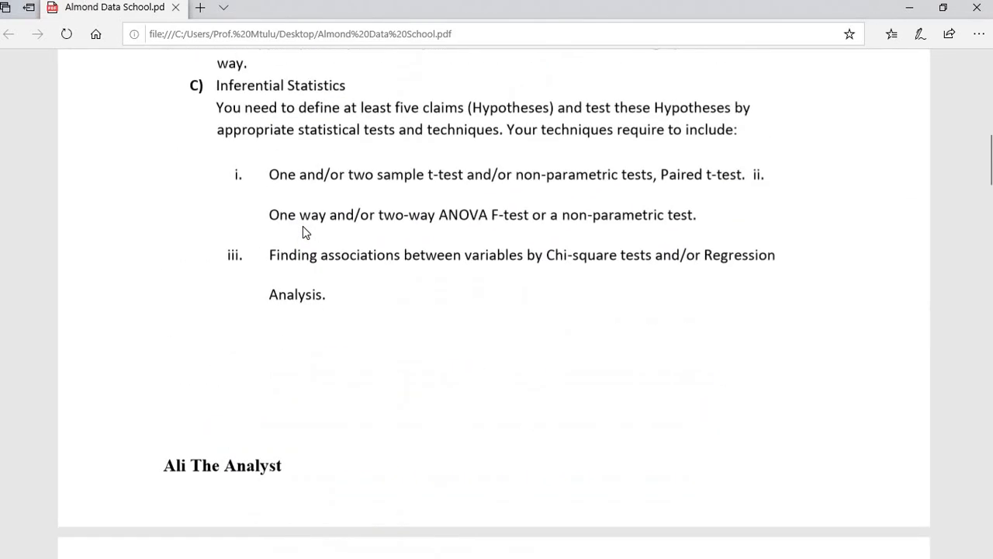
scroll(303, 226, down, 3)
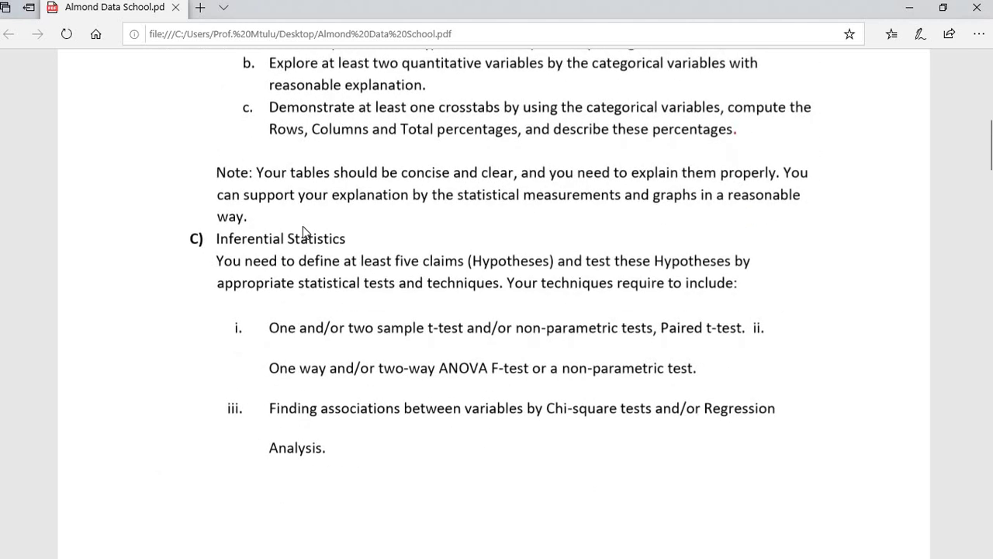
scroll(302, 227, up, 3)
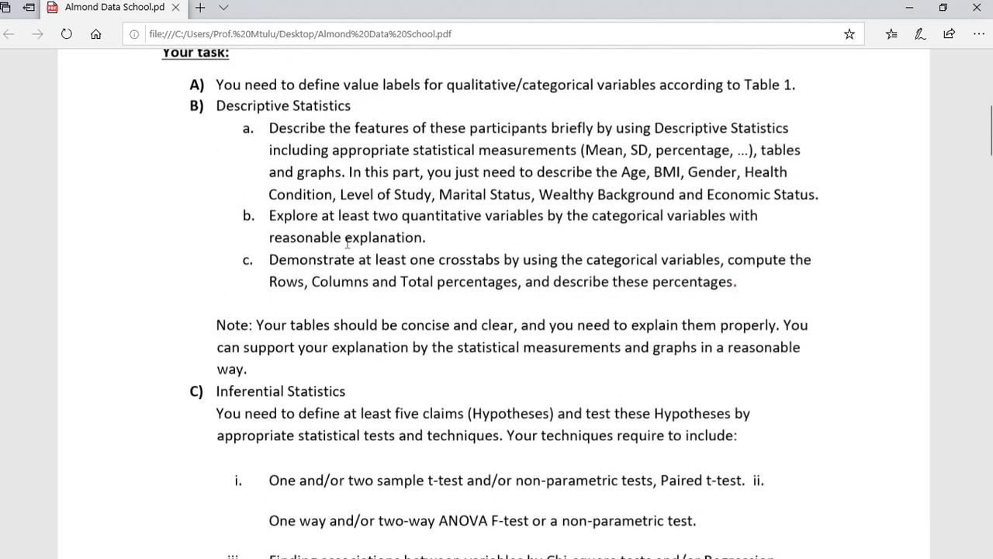
scroll(335, 288, down, 2)
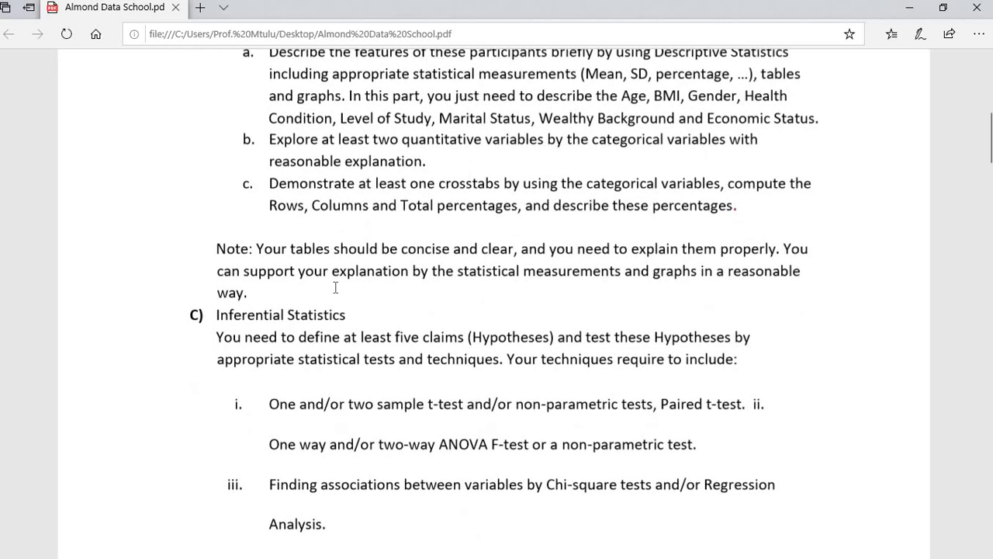
scroll(335, 288, up, 2)
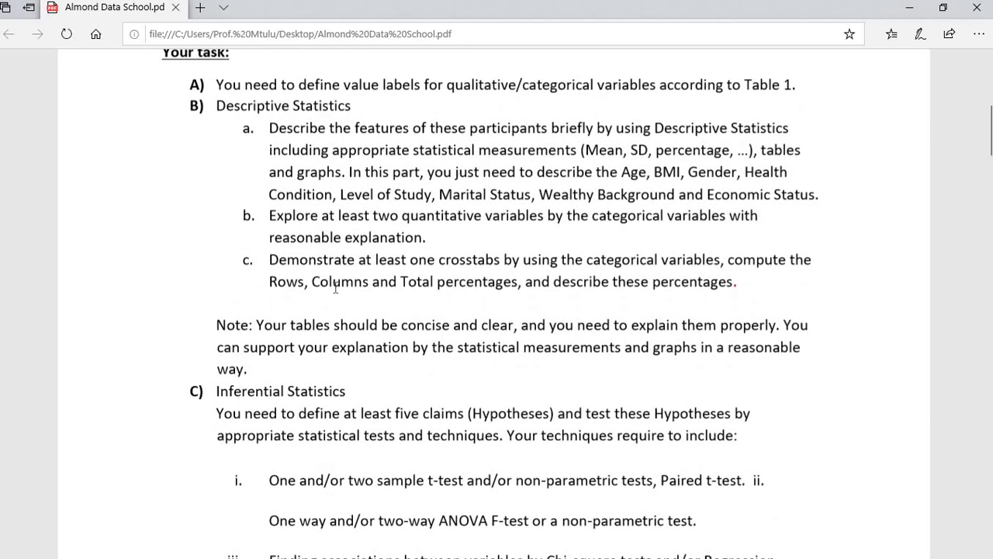
scroll(335, 287, down, 1)
scroll(335, 279, up, 3)
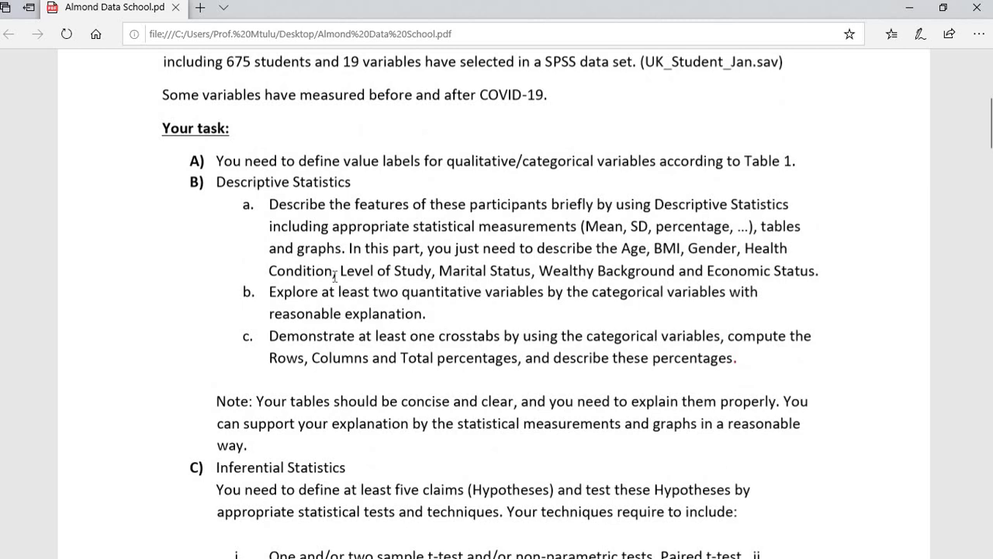
scroll(335, 276, down, 2)
scroll(335, 276, up, 2)
scroll(340, 309, down, 3)
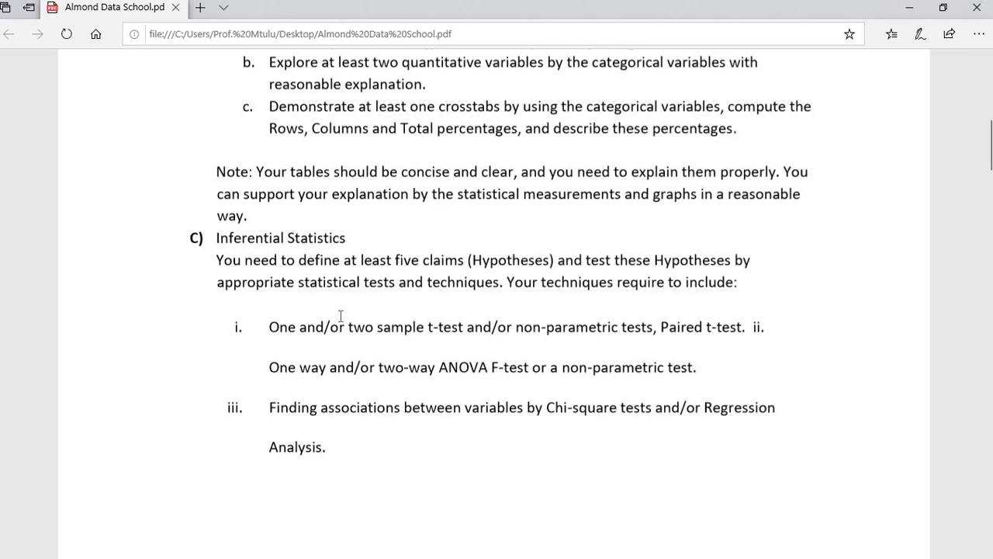
Step: Review the Inferential Statistics and Descriptive Statistics tasks, highlighting the Explore requirement and the variables to describe in part a
scroll(340, 312, down, 1)
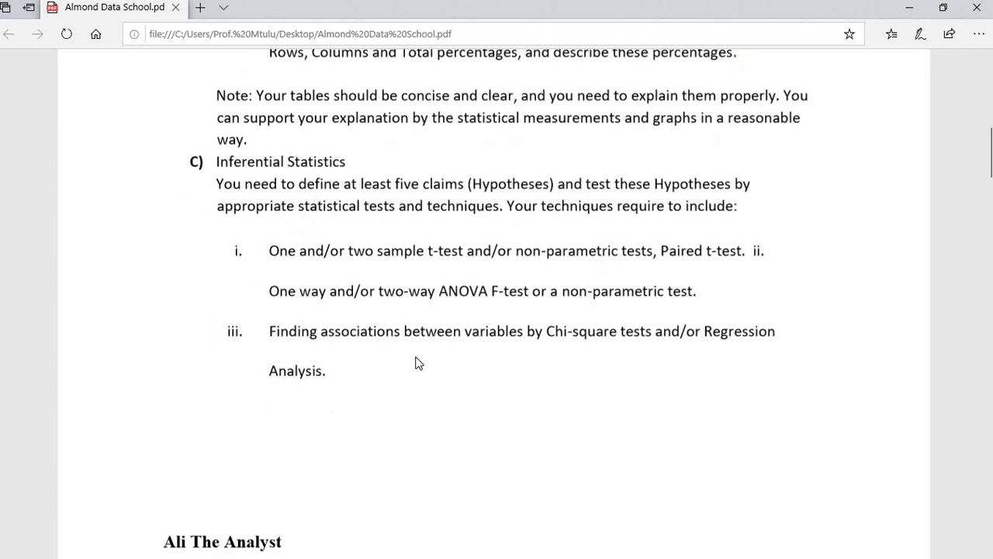
scroll(417, 362, down, 1)
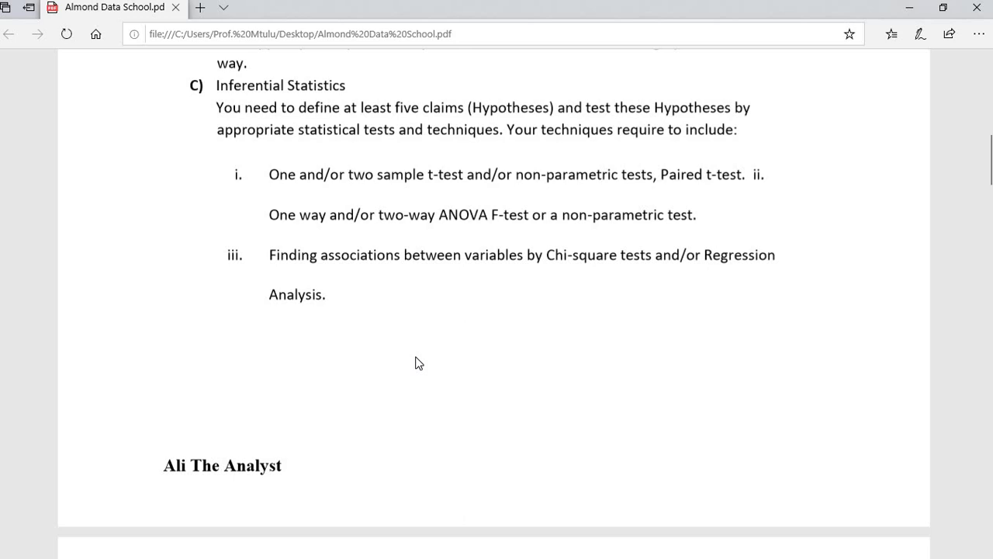
scroll(416, 362, up, 8)
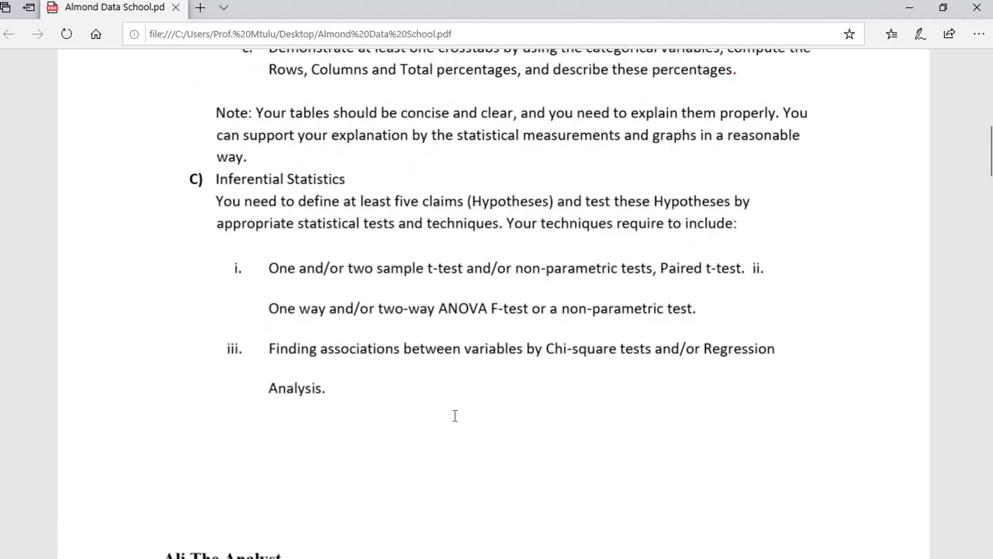
scroll(481, 405, up, 4)
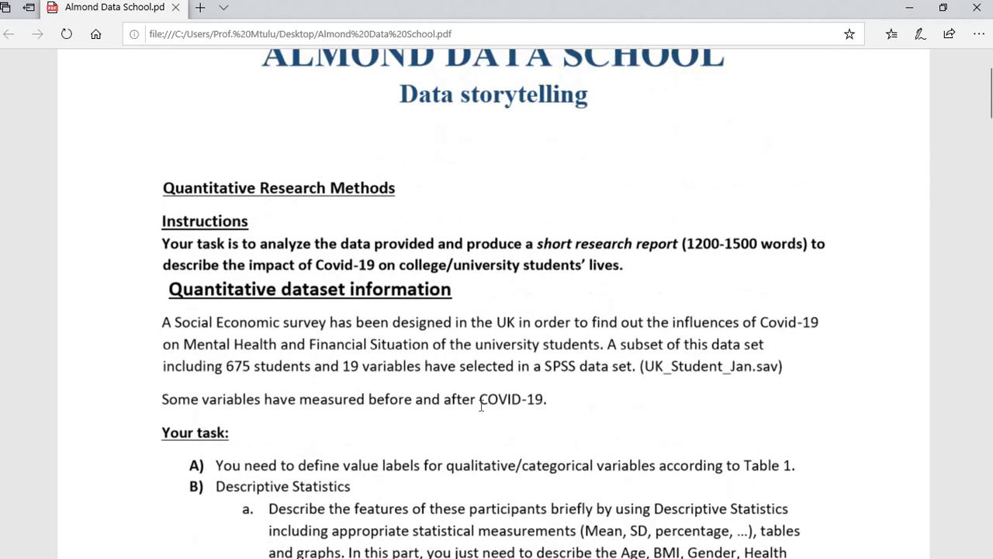
scroll(481, 405, down, 13)
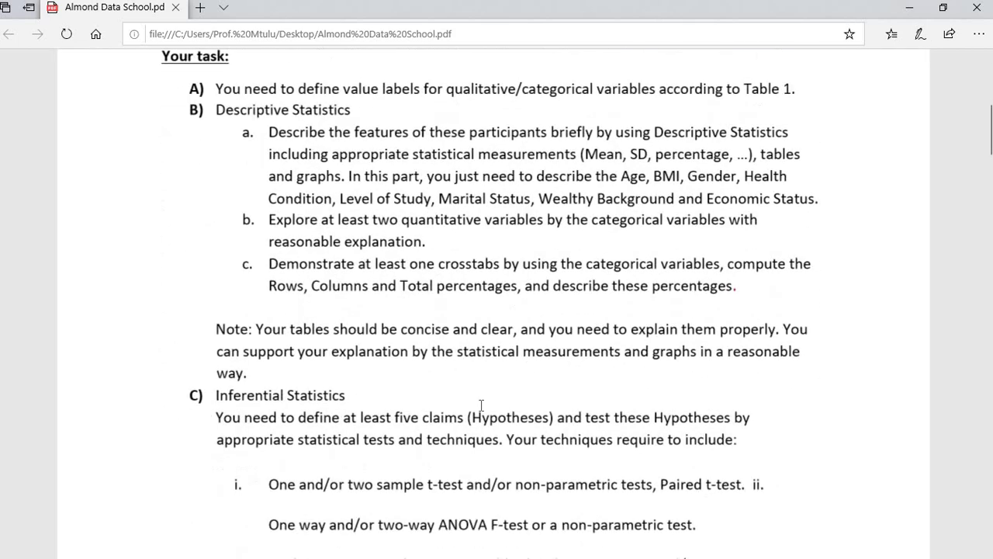
scroll(380, 386, up, 5)
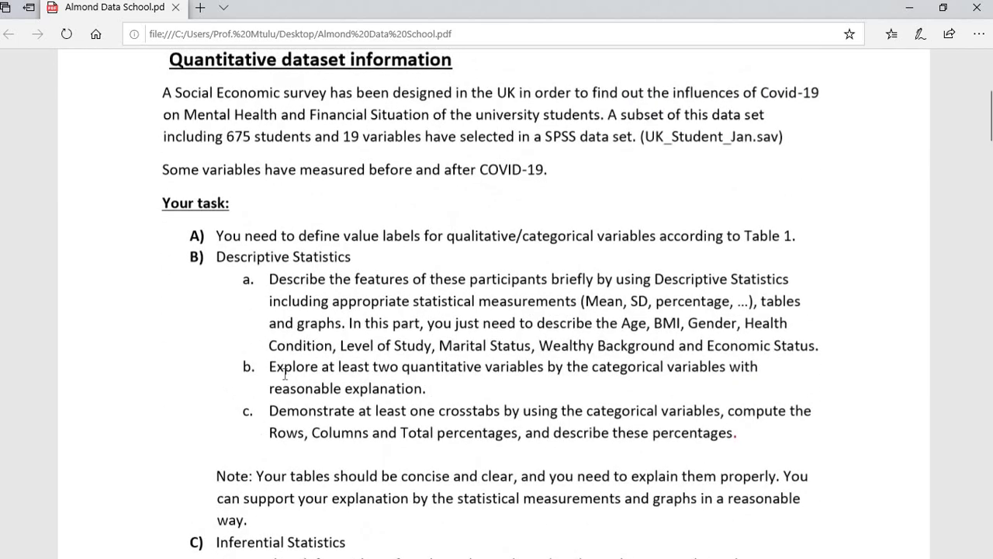
drag(277, 370, 428, 388)
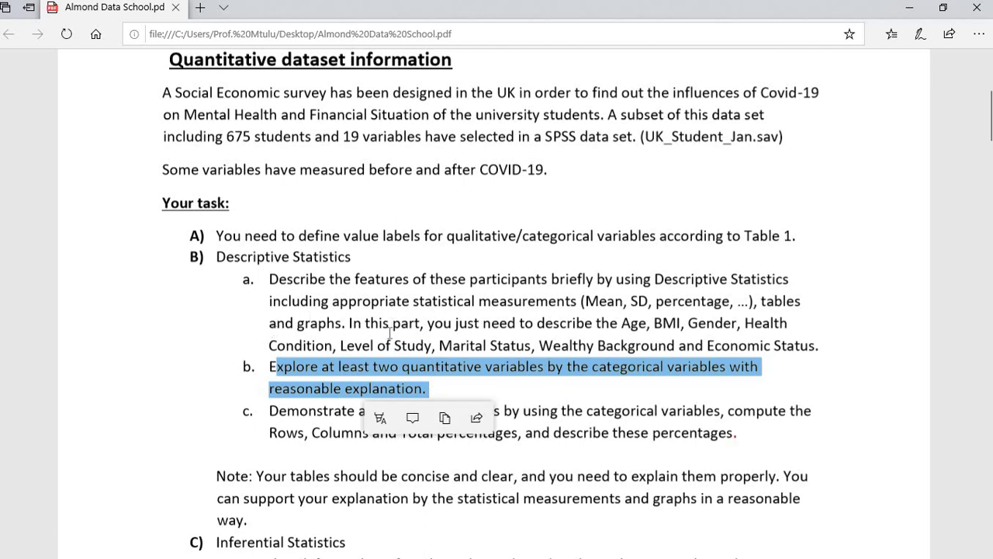
drag(390, 330, 771, 355)
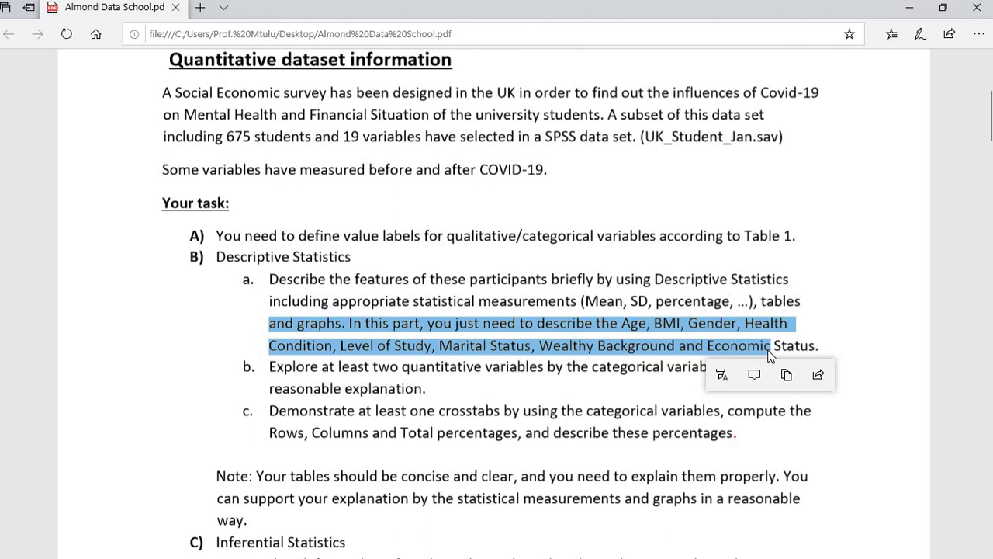
Step: Switch to the SPSS output document and copy the Descriptive Statistics table for Age
mouse_move(718, 14)
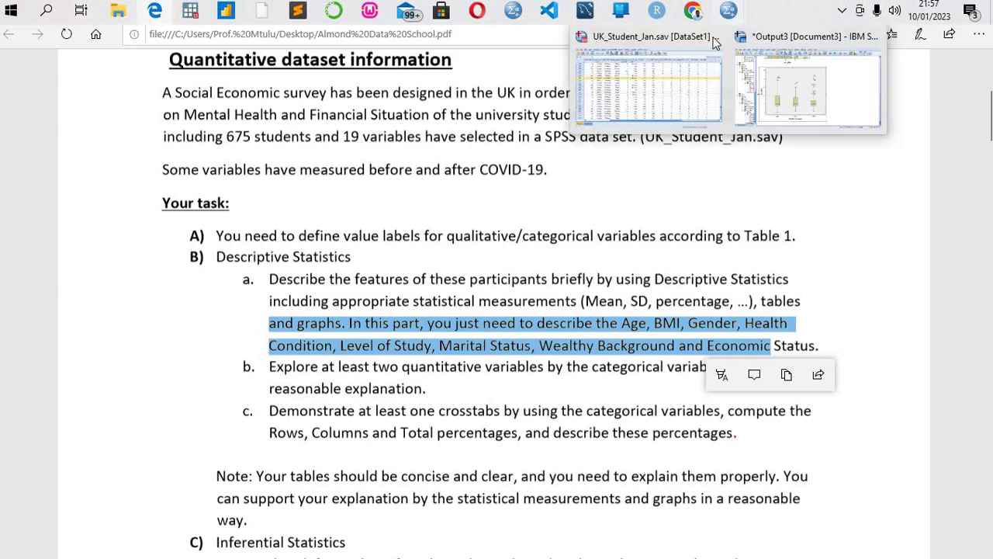
click(807, 85)
scroll(642, 207, up, 10)
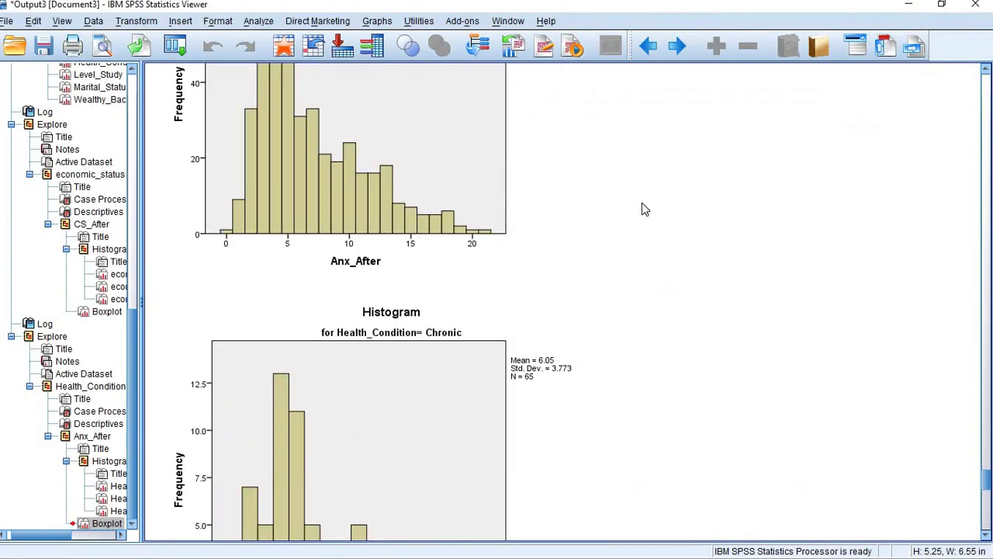
scroll(642, 208, up, 20)
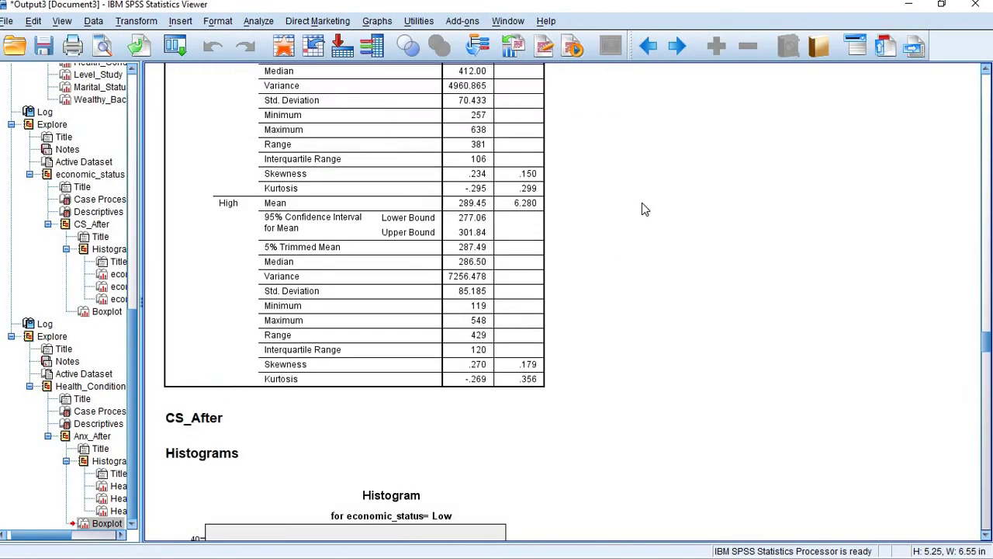
scroll(642, 209, up, 20)
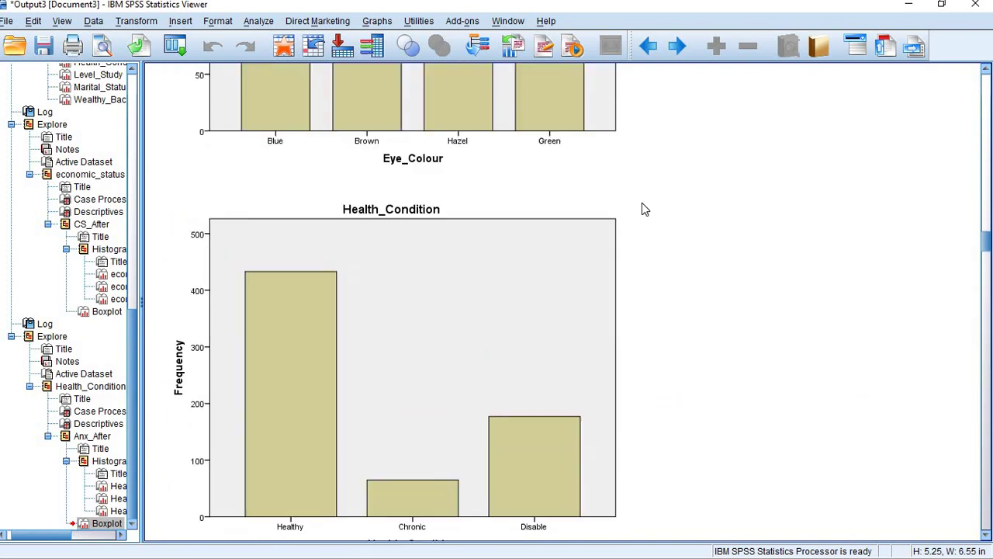
scroll(641, 208, up, 20)
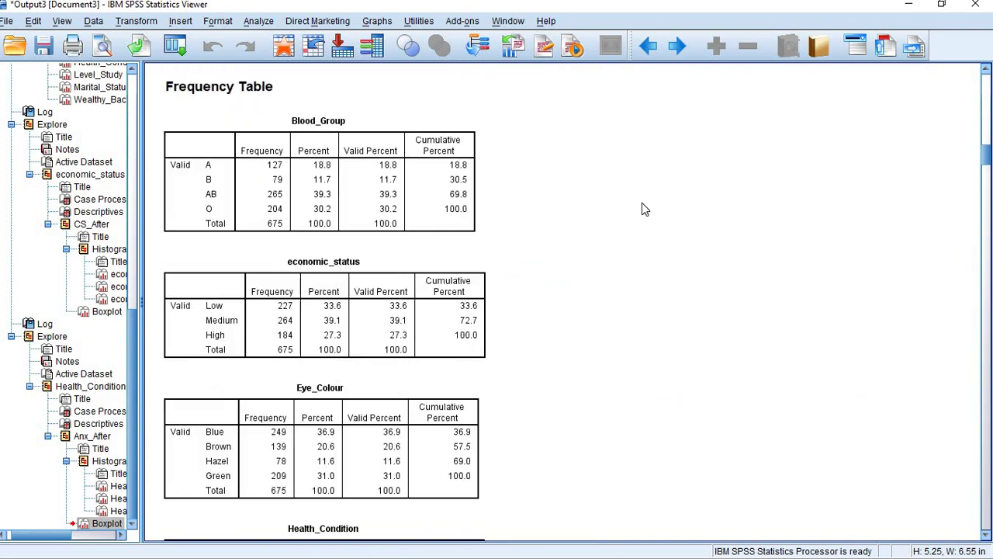
scroll(642, 209, up, 20)
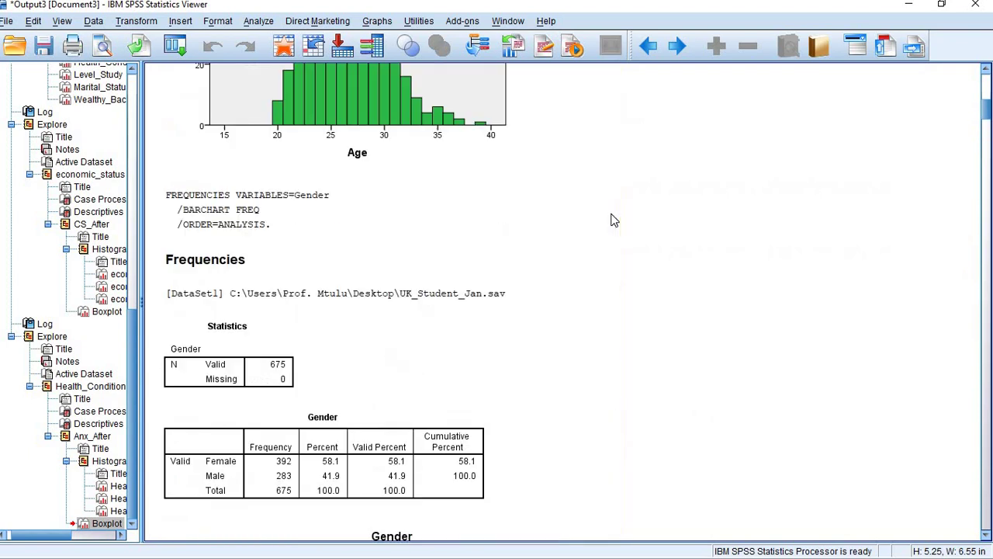
scroll(613, 221, up, 12)
click(452, 224)
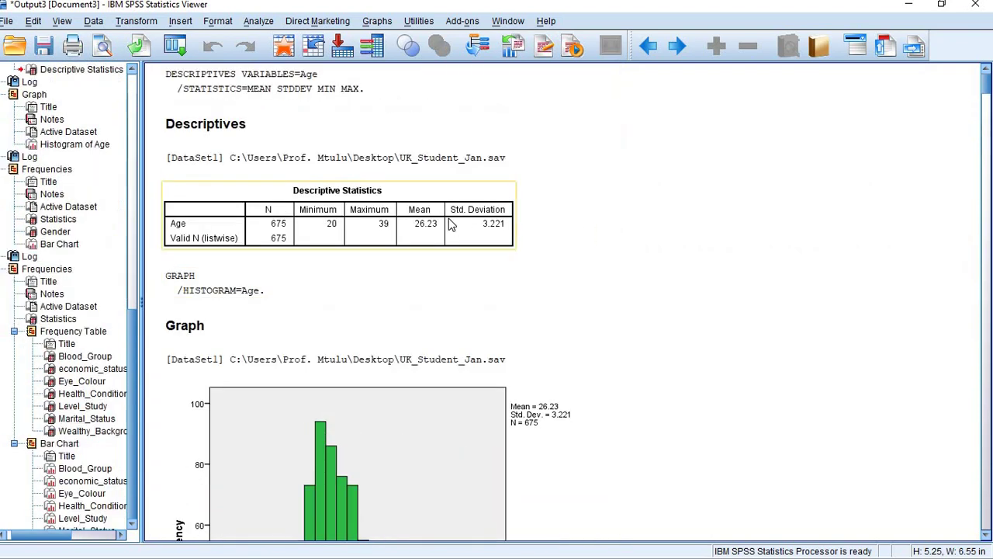
right_click(451, 224)
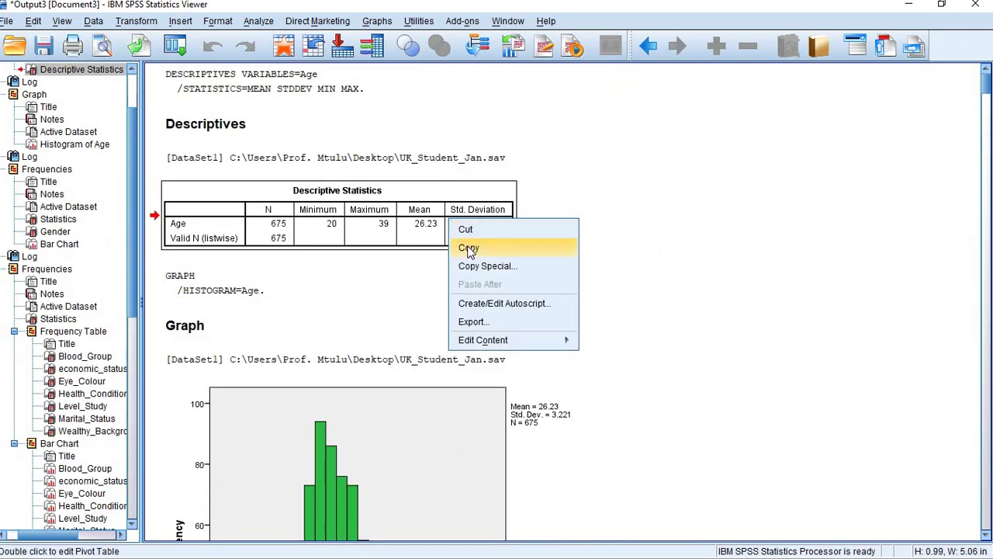
click(469, 248)
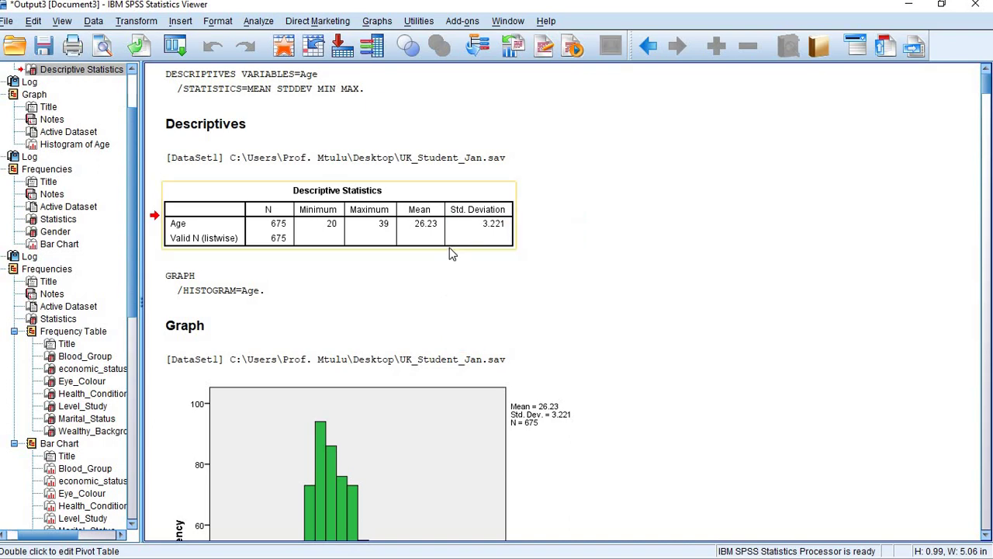
key(ctrl+c)
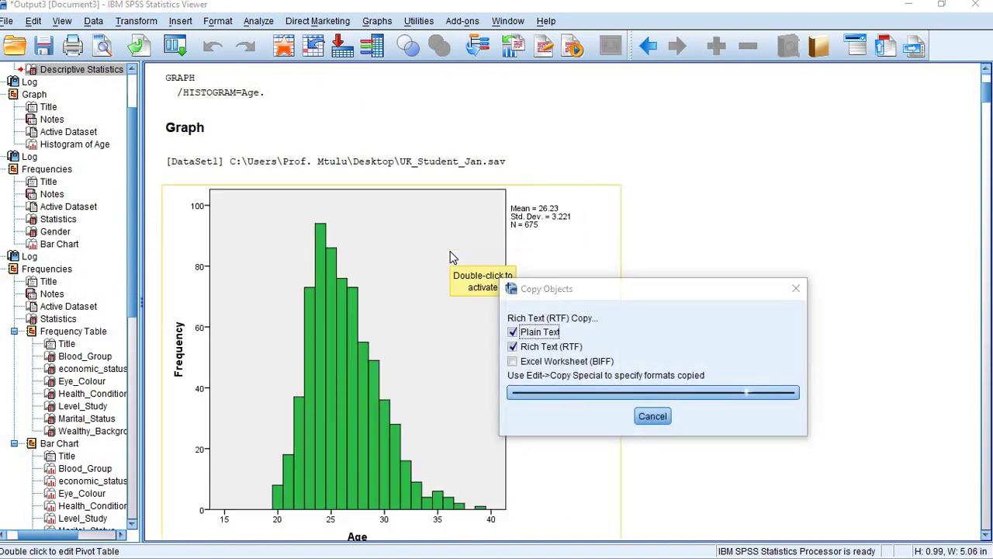
Step: Select the histogram of Age in the output and copy it
scroll(484, 247, up, 1)
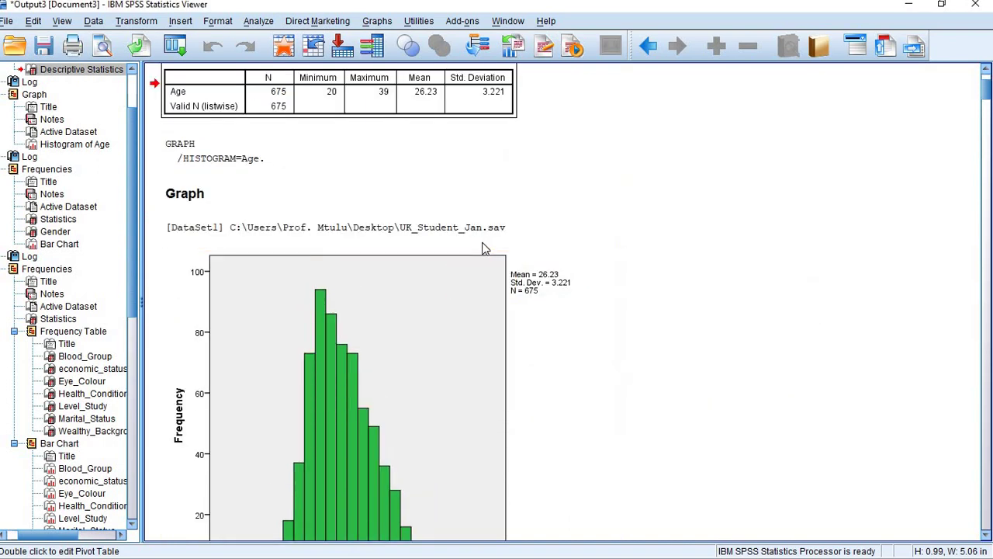
right_click(482, 247)
click(420, 322)
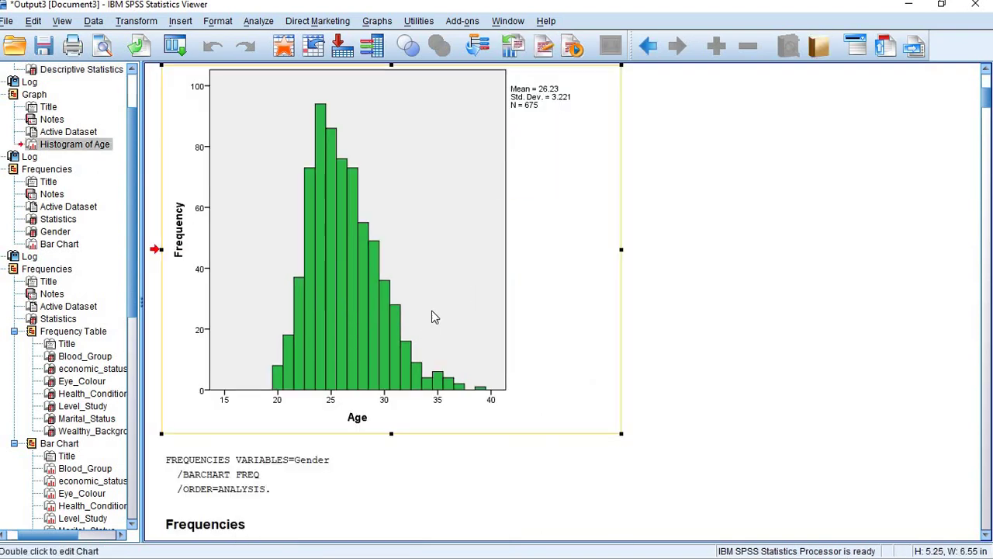
right_click(433, 309)
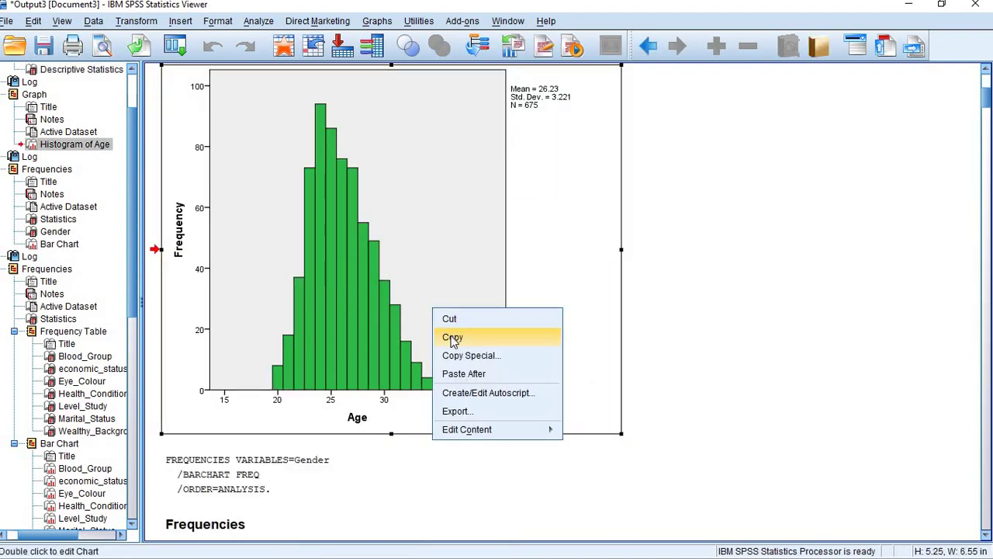
click(453, 339)
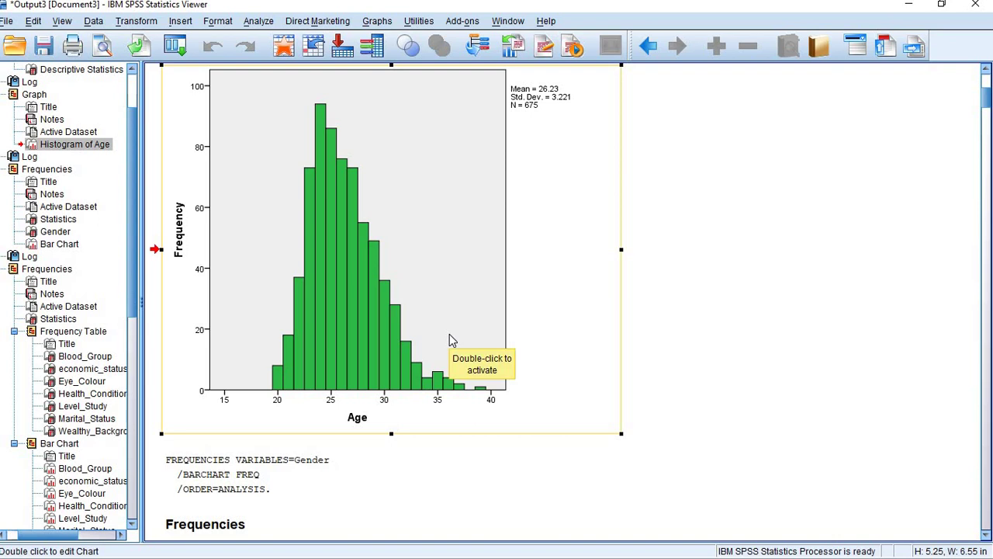